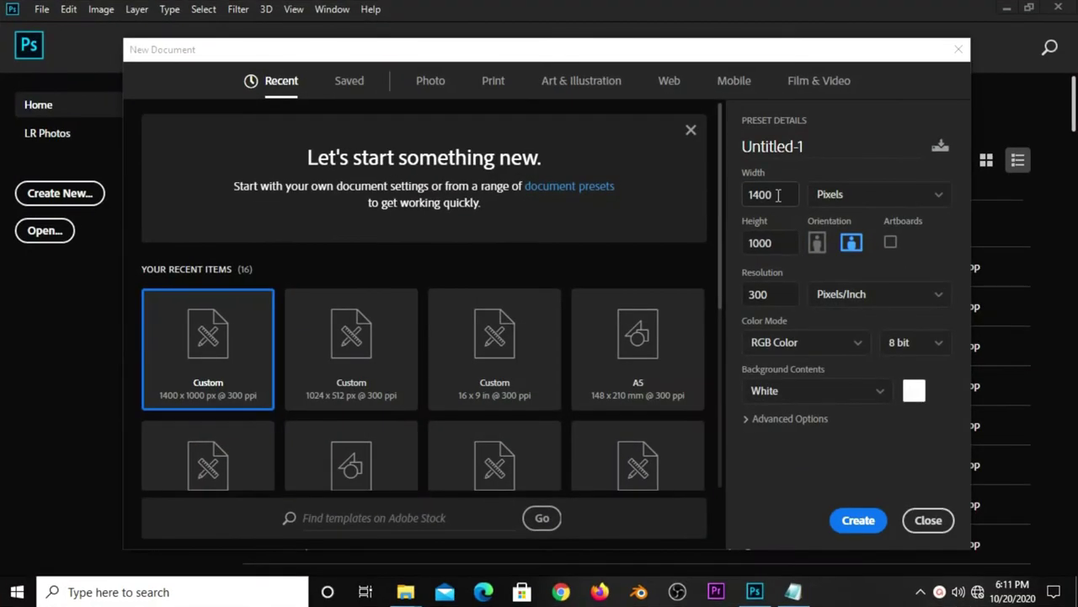
- Create a blank document 1400 x 1000 pixels at 300 pixels per inch
double_click(757, 199)
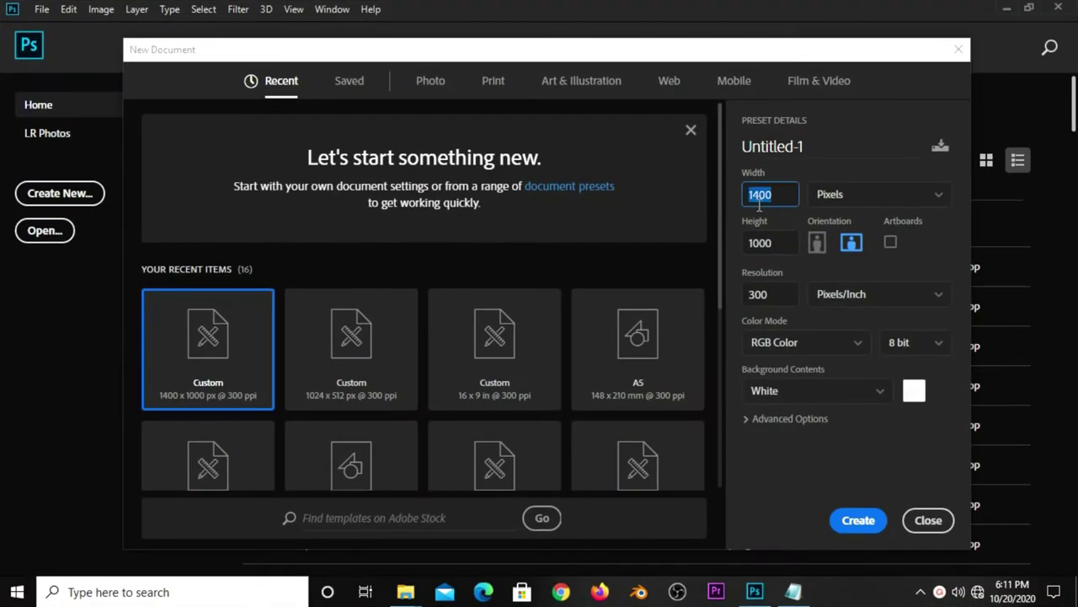
double_click(771, 199)
double_click(763, 242)
double_click(777, 294)
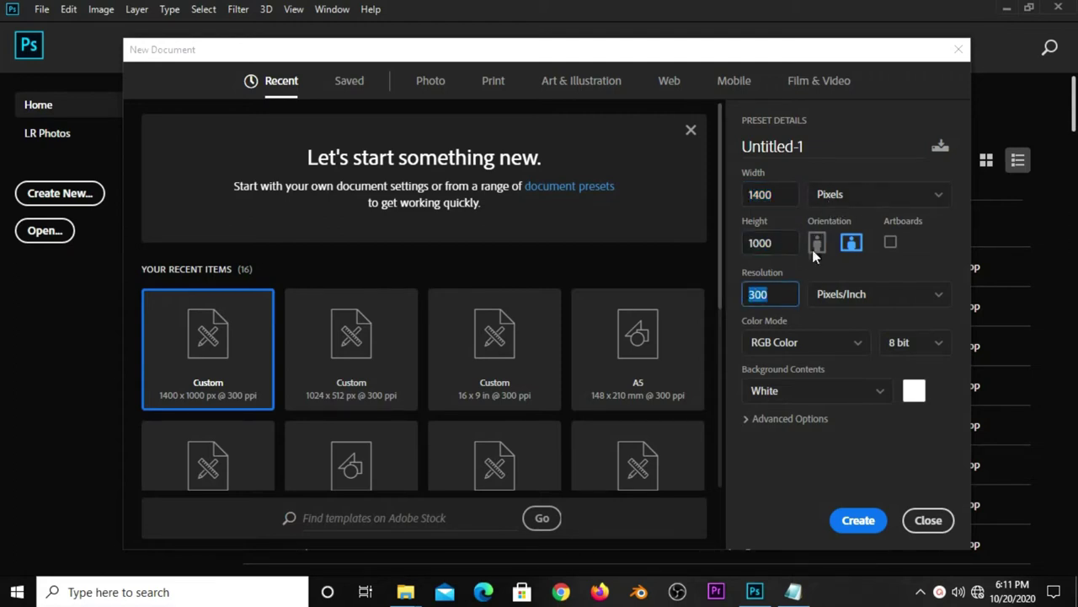
left_click(845, 516)
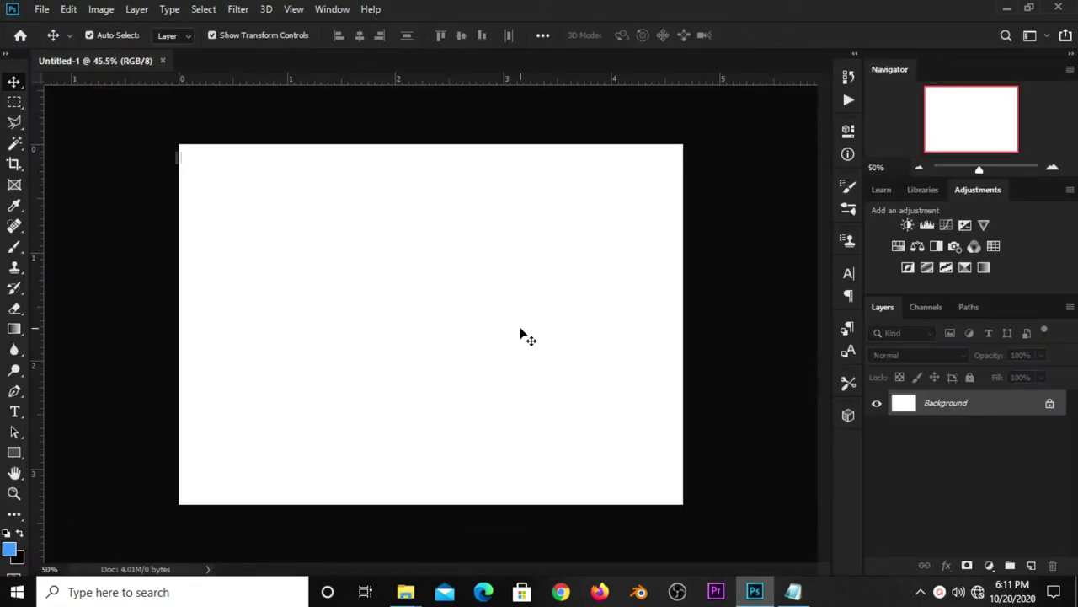
- Add a Solid Color fill layer in light blue 8ccdf4, using the hex code copied from the notes
left_click(989, 565)
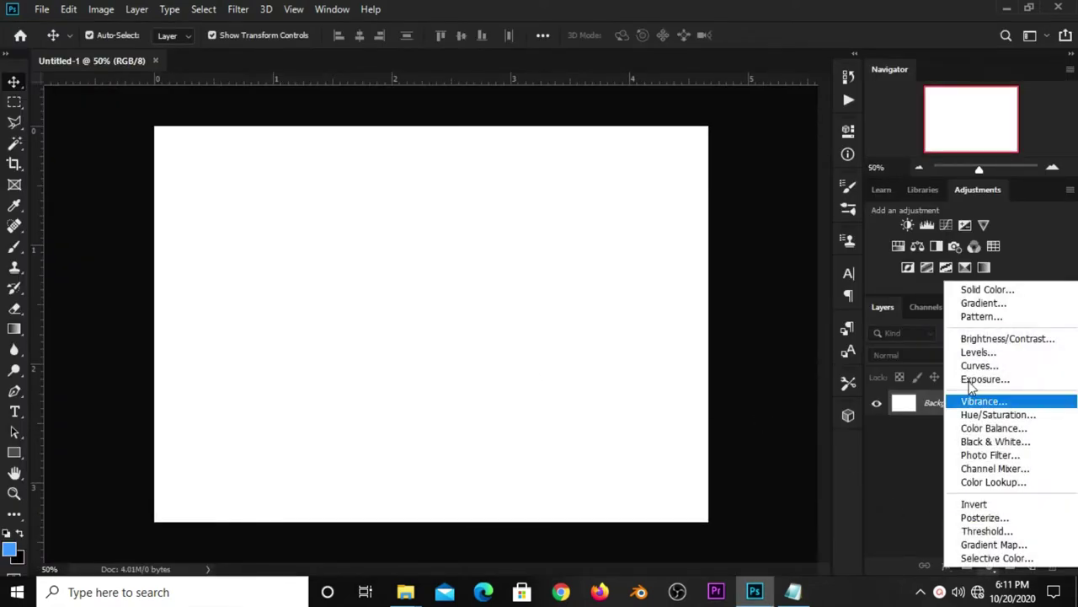
left_click(967, 289)
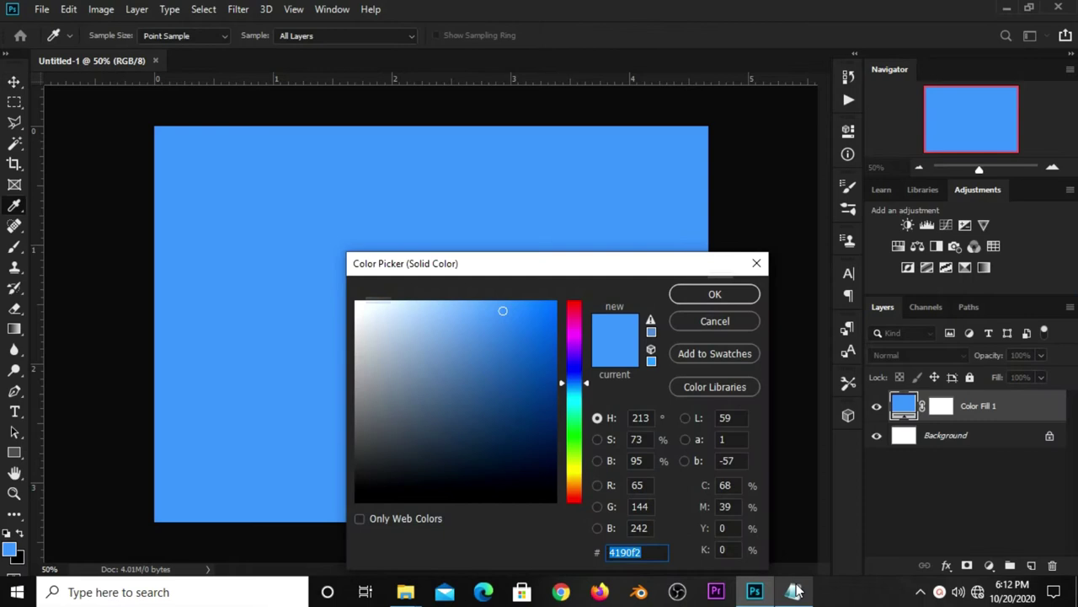
left_click(792, 592)
double_click(593, 236)
key("ctrl+c")
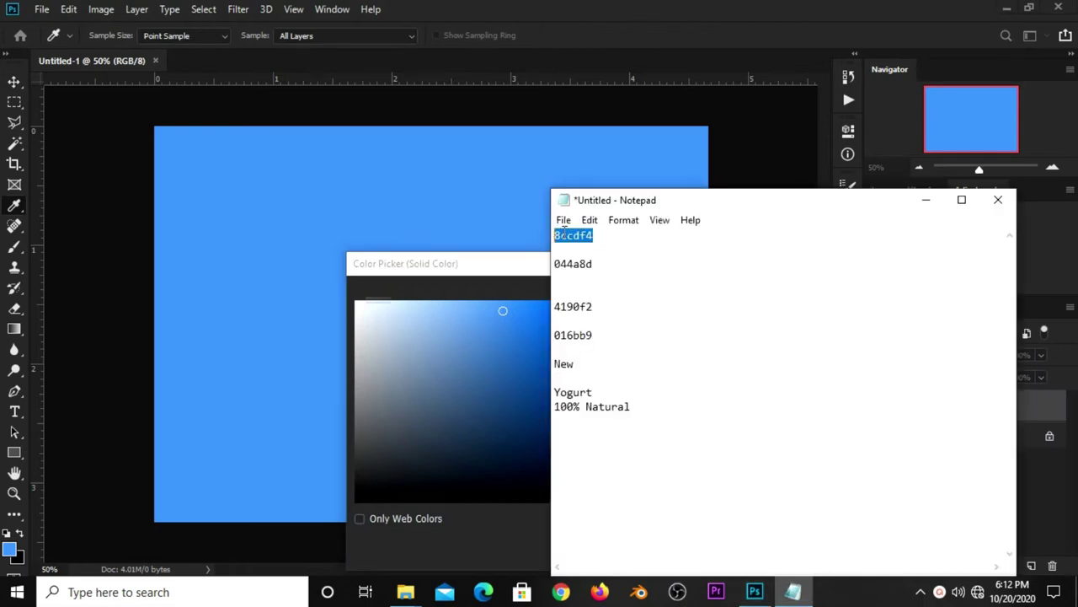
right_click(566, 235)
left_click(601, 282)
left_click(491, 265)
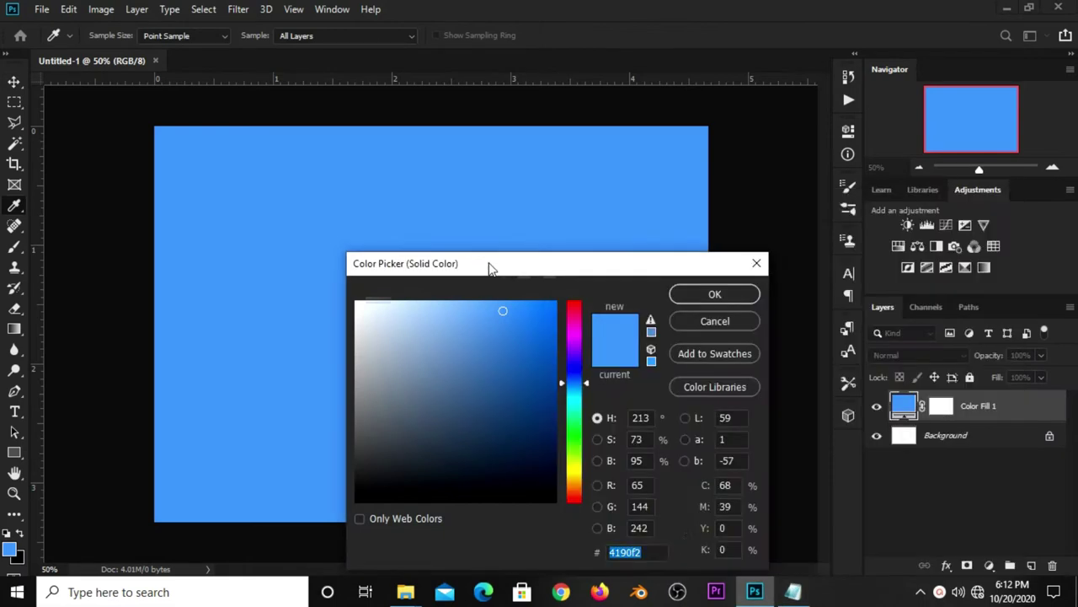
right_click(622, 553)
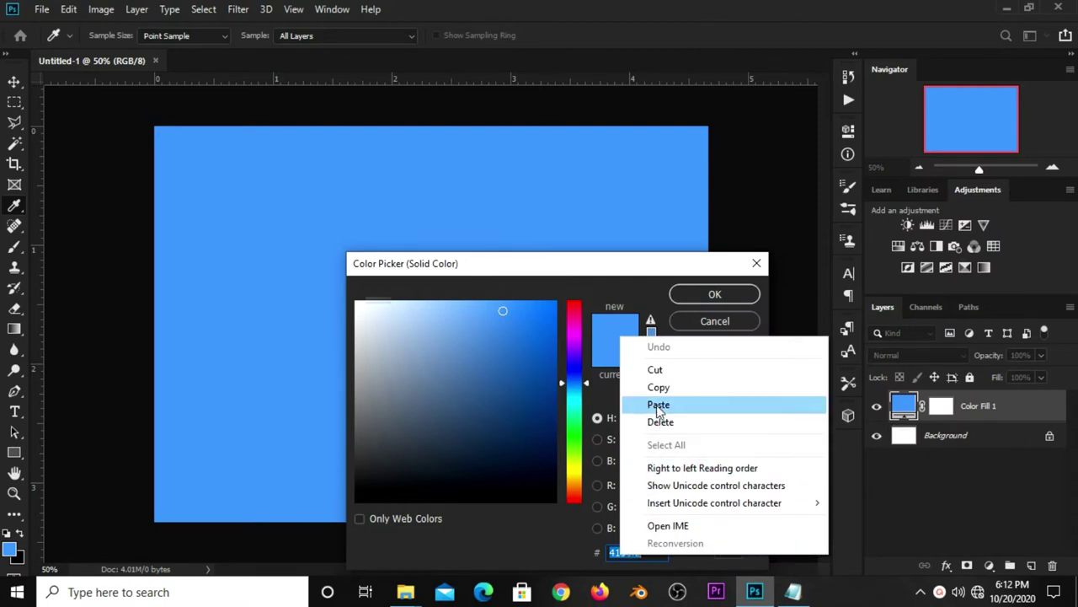
left_click(659, 405)
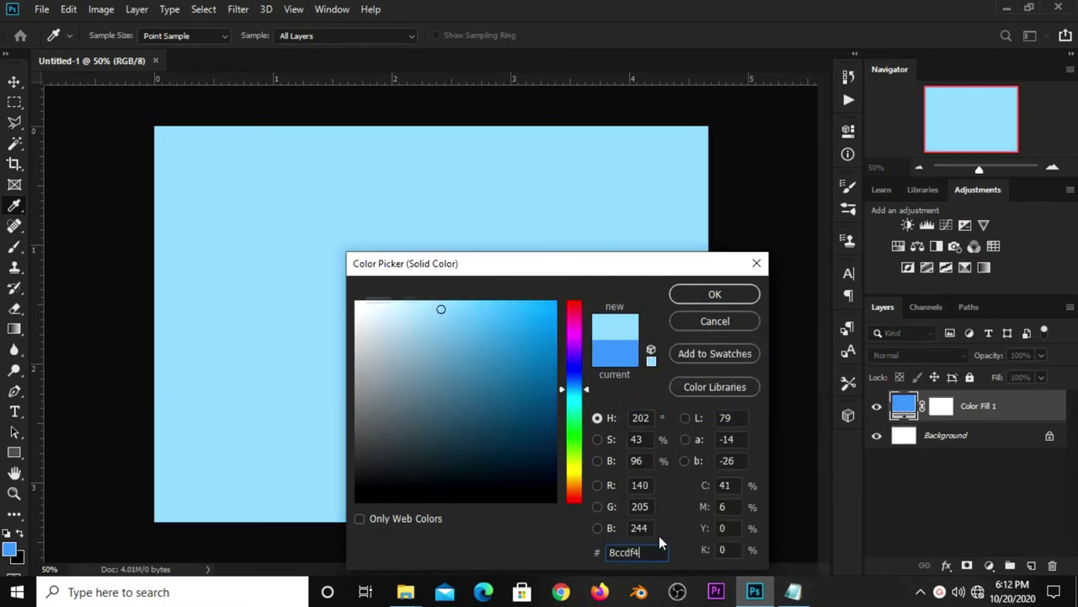
left_click(684, 294)
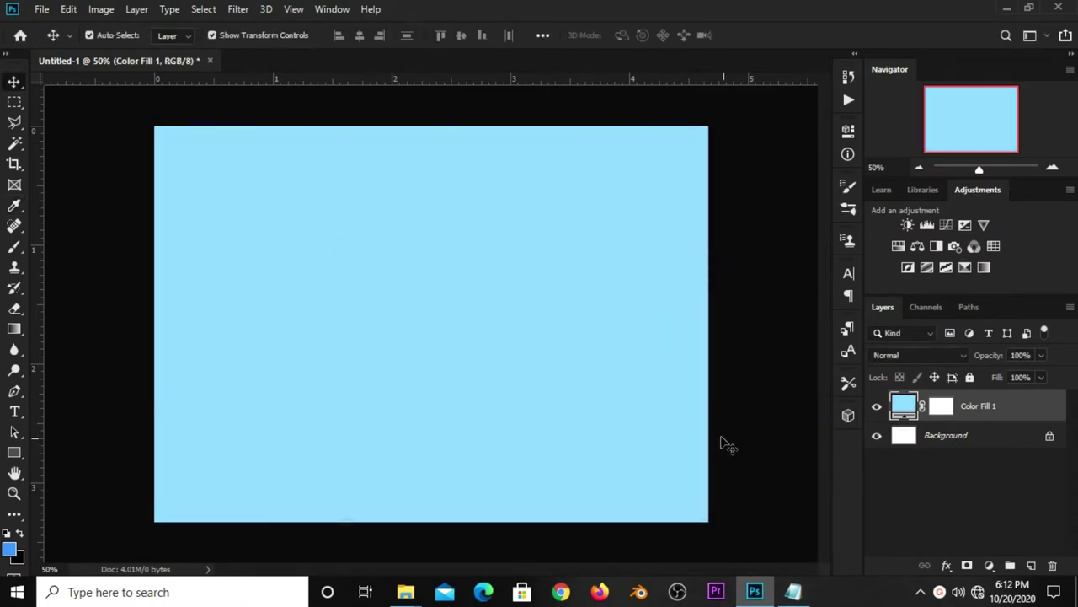
scroll(602, 382, "down", 1)
scroll(603, 382, "up", 1)
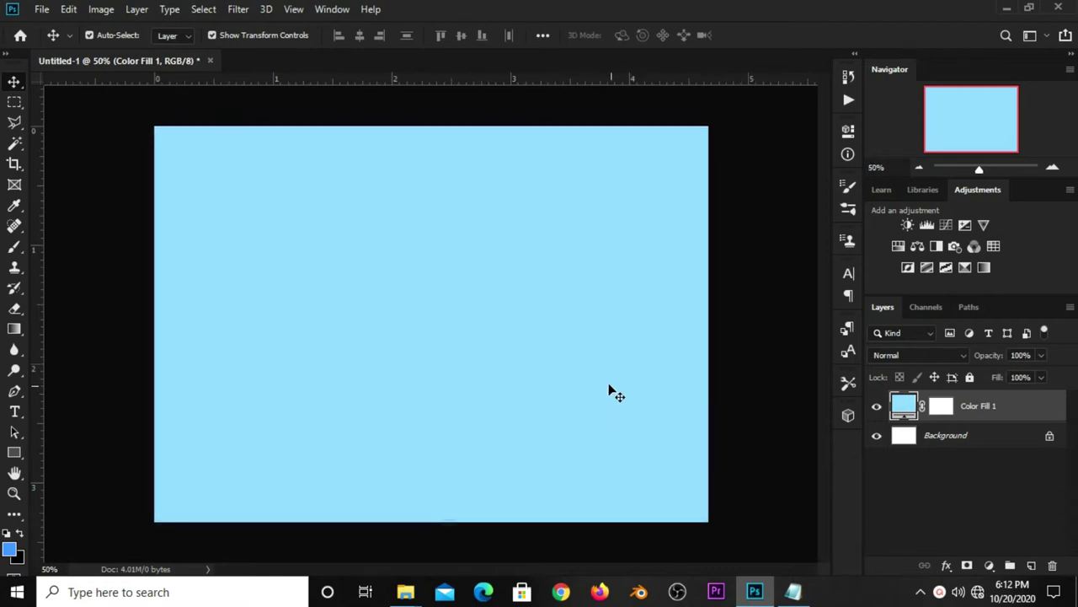
- Add an Exposure adjustment layer with Gamma Correction 0.79, then toggle it to compare
left_click(989, 566)
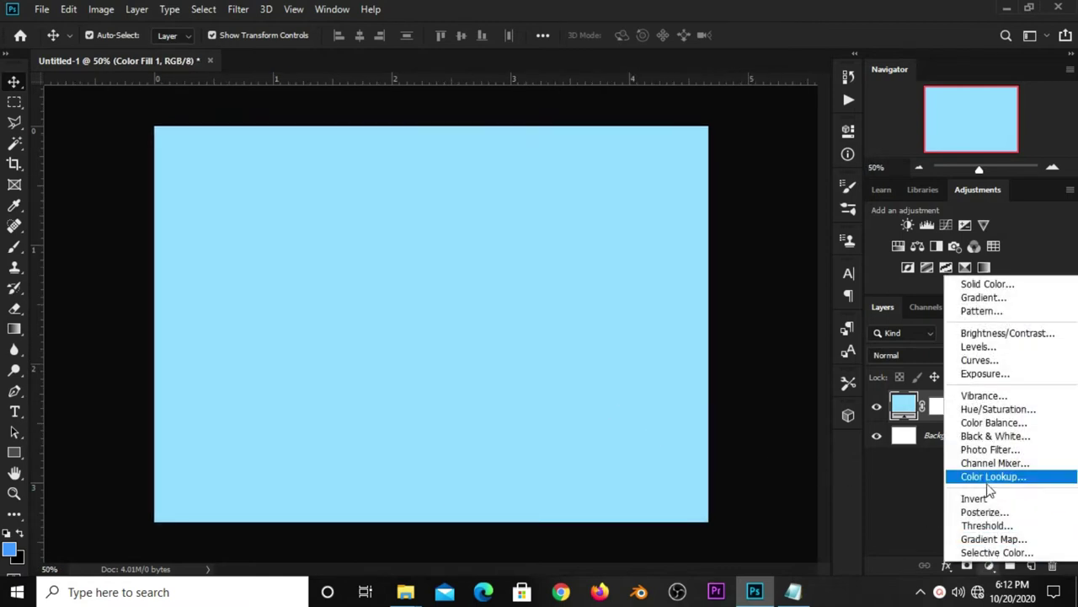
left_click(984, 373)
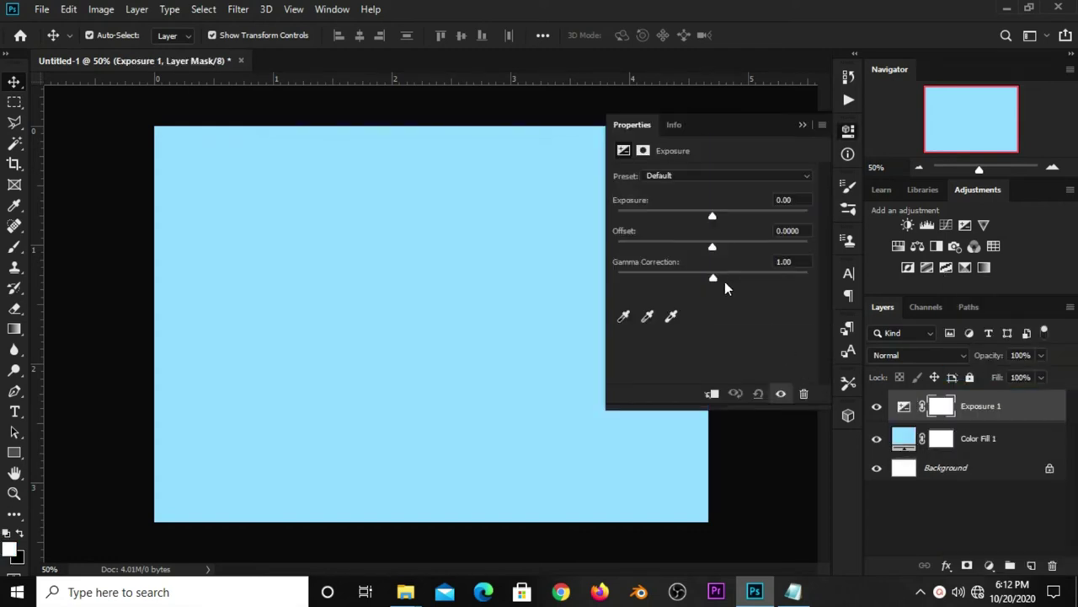
left_click_drag(727, 272, 730, 275)
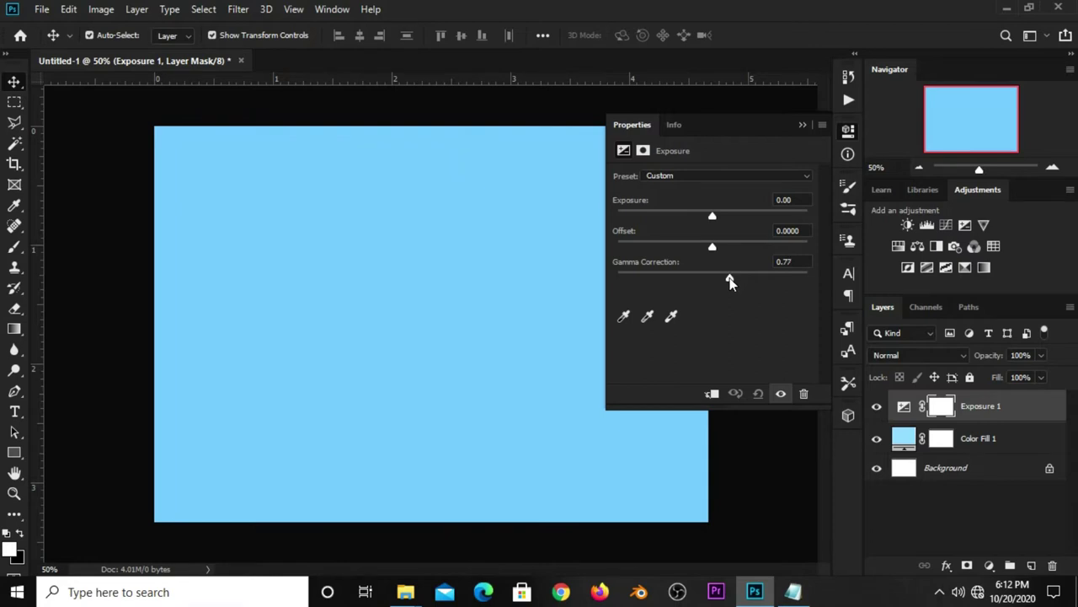
left_click(803, 124)
left_click(876, 406)
left_click(876, 406)
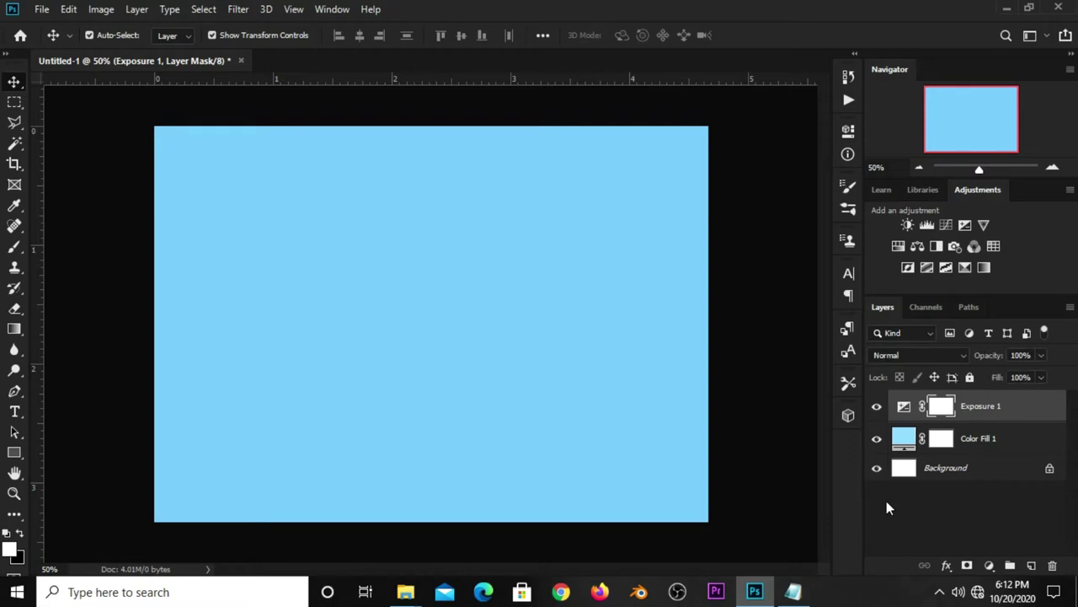
- Add a second Solid Color fill layer in dark blue 044a8d, using the hex code copied from the notes
left_click(989, 566)
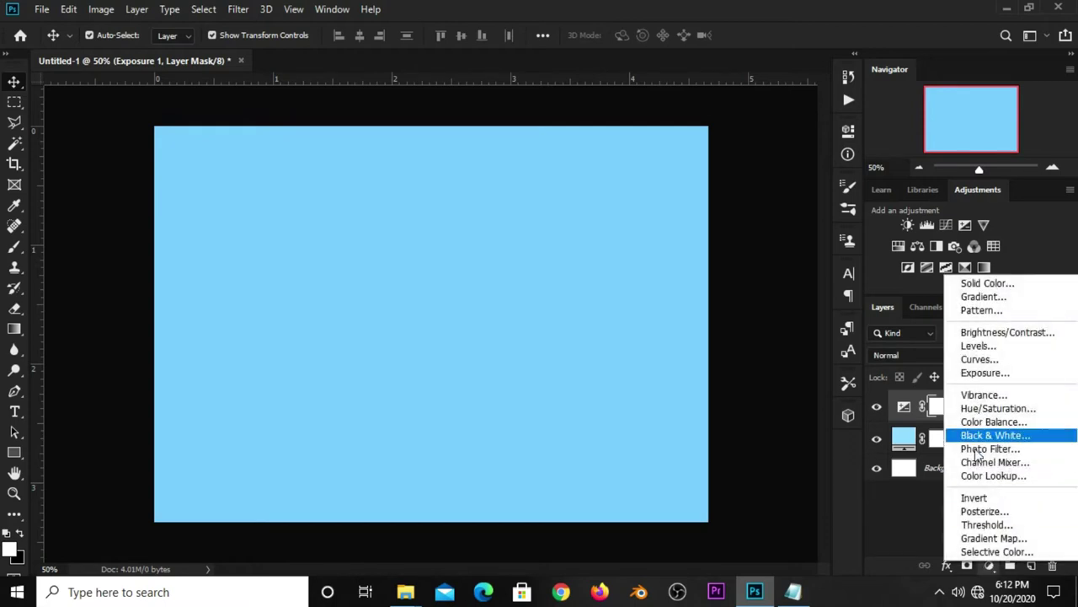
left_click(965, 289)
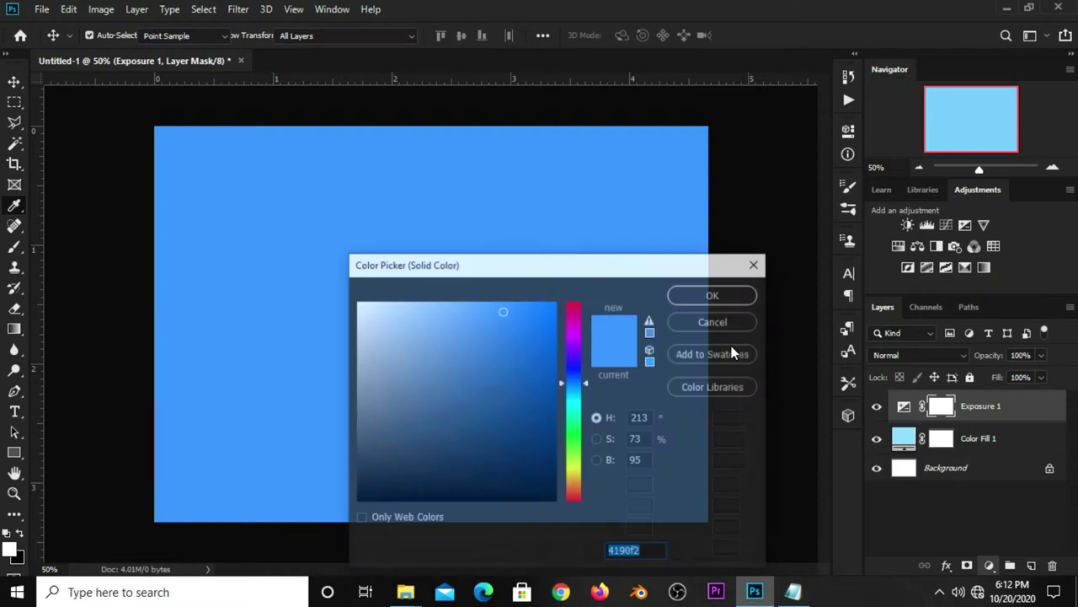
left_click(793, 592)
double_click(573, 263)
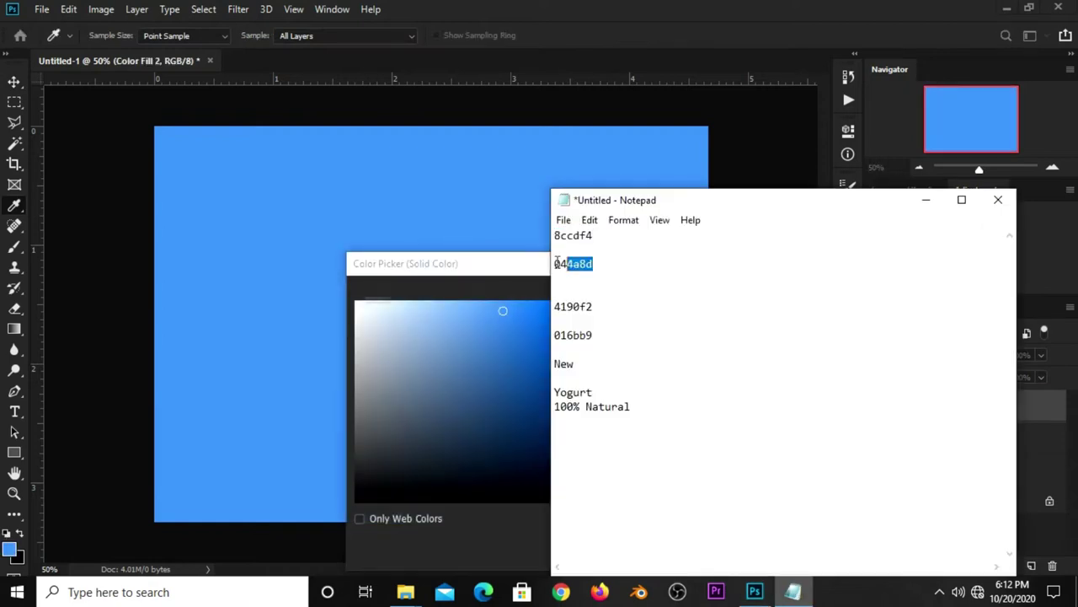
right_click(568, 265)
left_click(604, 315)
left_click(619, 550)
right_click(623, 554)
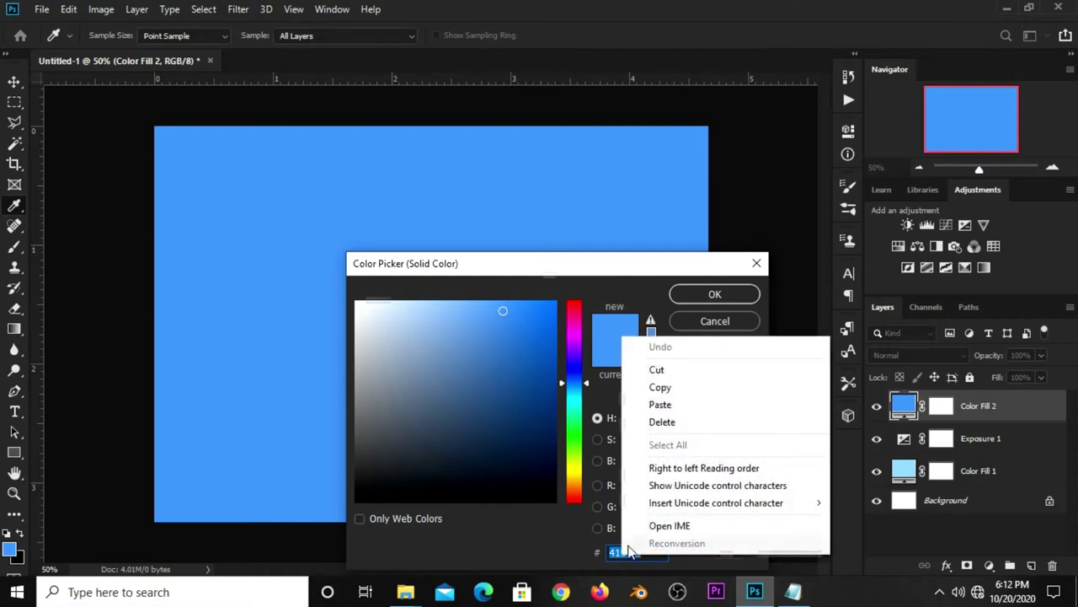
left_click(649, 405)
left_click_drag(651, 555, 591, 548)
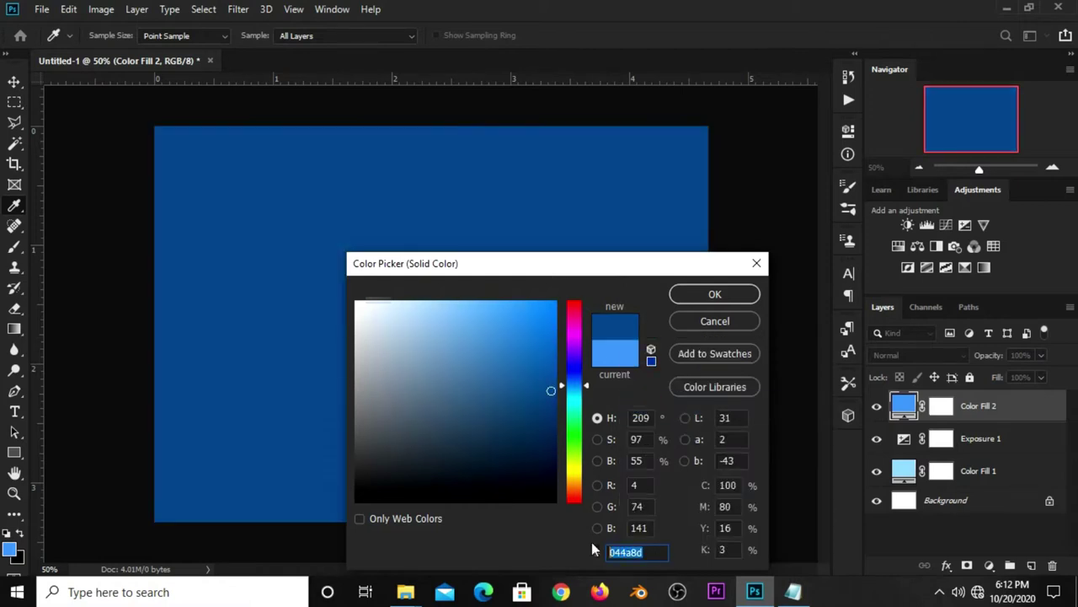
left_click(684, 298)
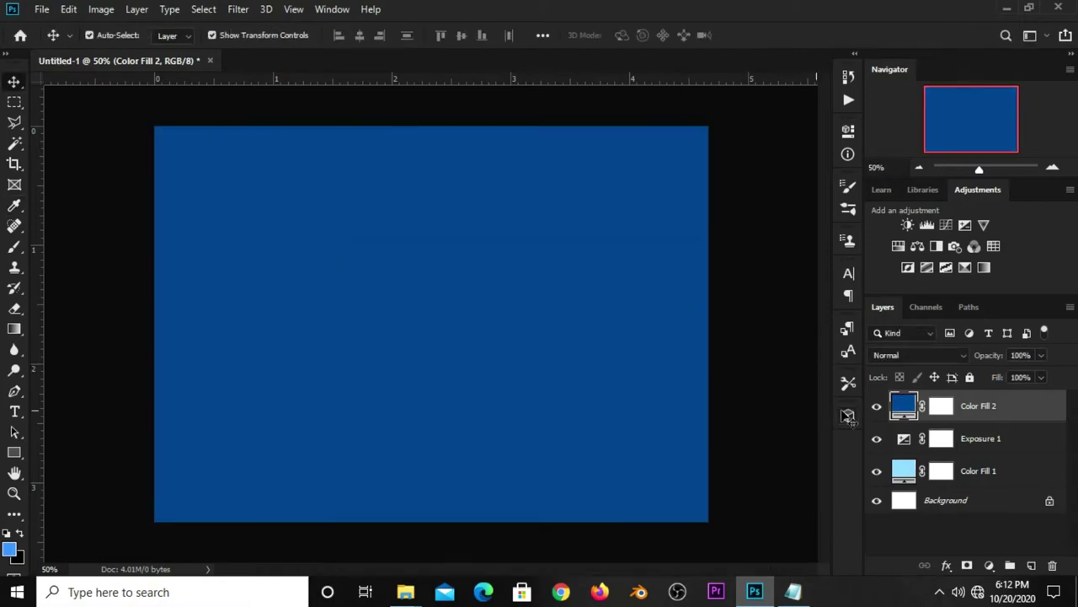
left_click(936, 406)
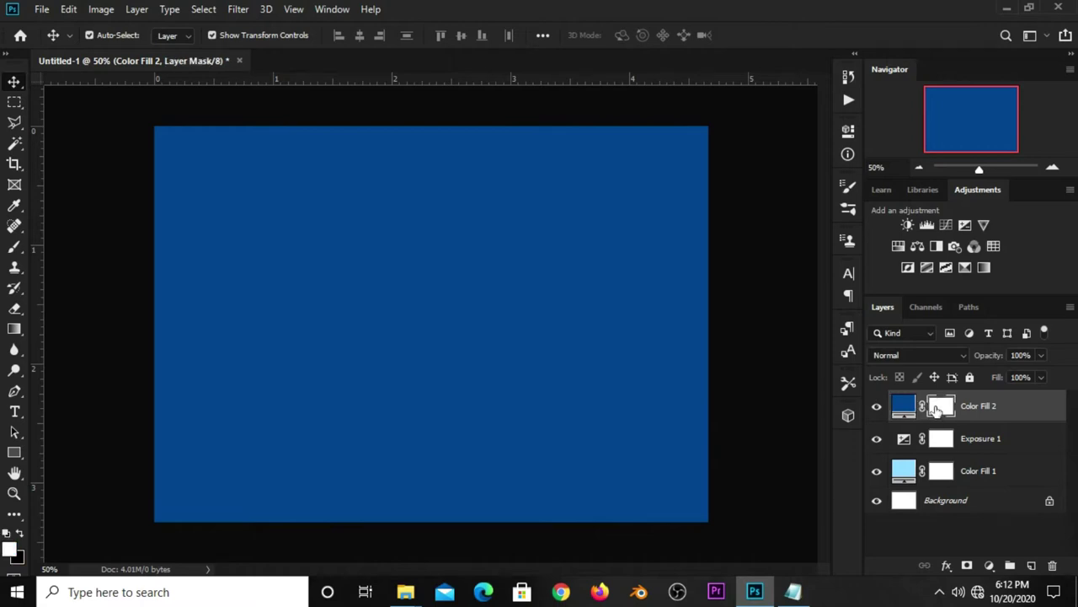
- Set up the Gradient tool with default black/white colours and a Foreground to Transparent gradient
left_click(14, 330)
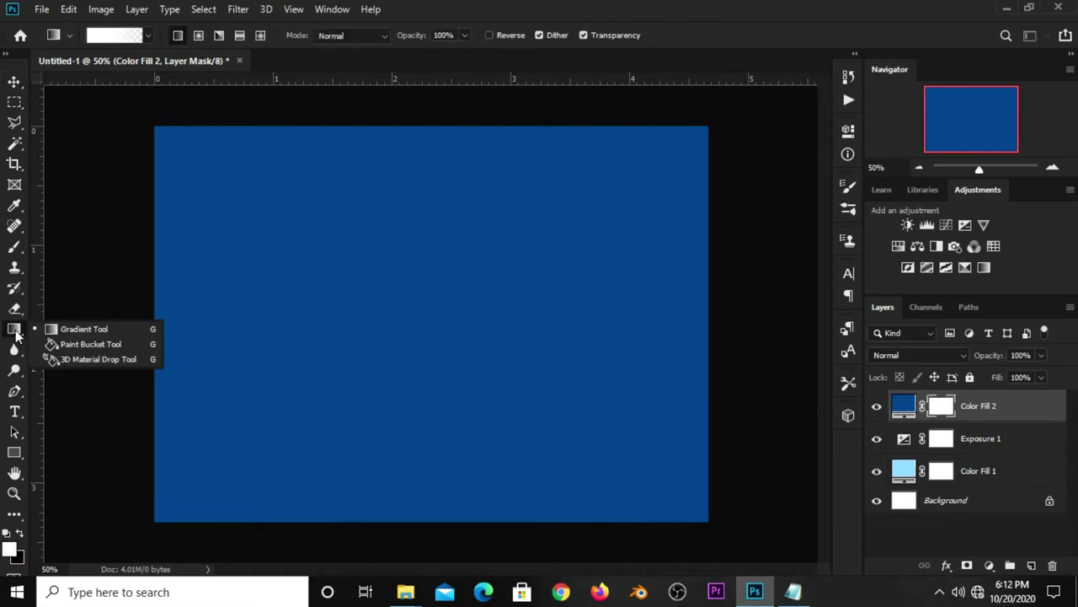
left_click(118, 332)
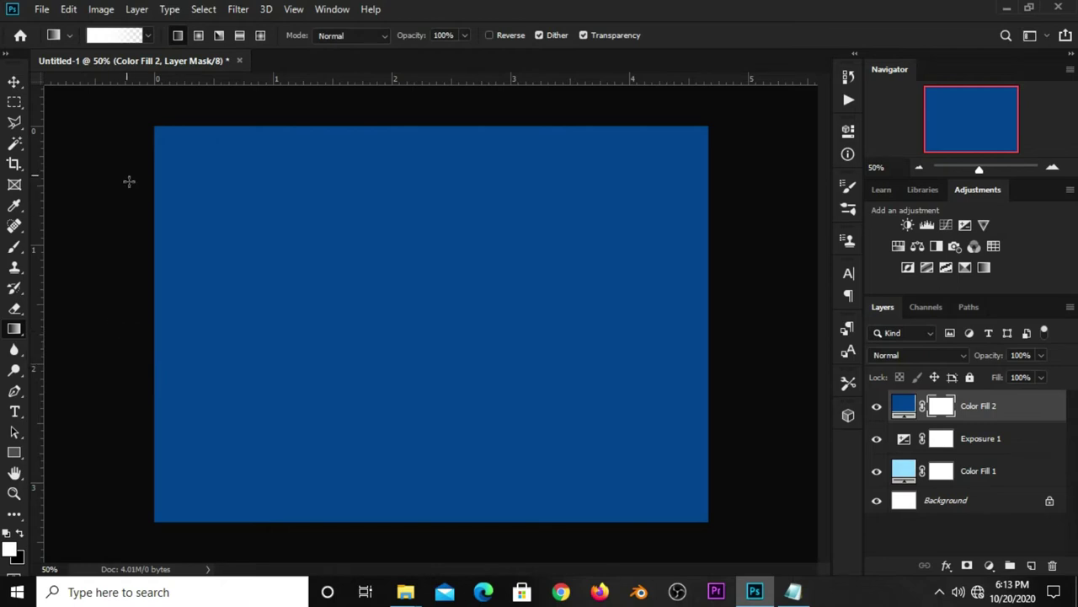
left_click(120, 39)
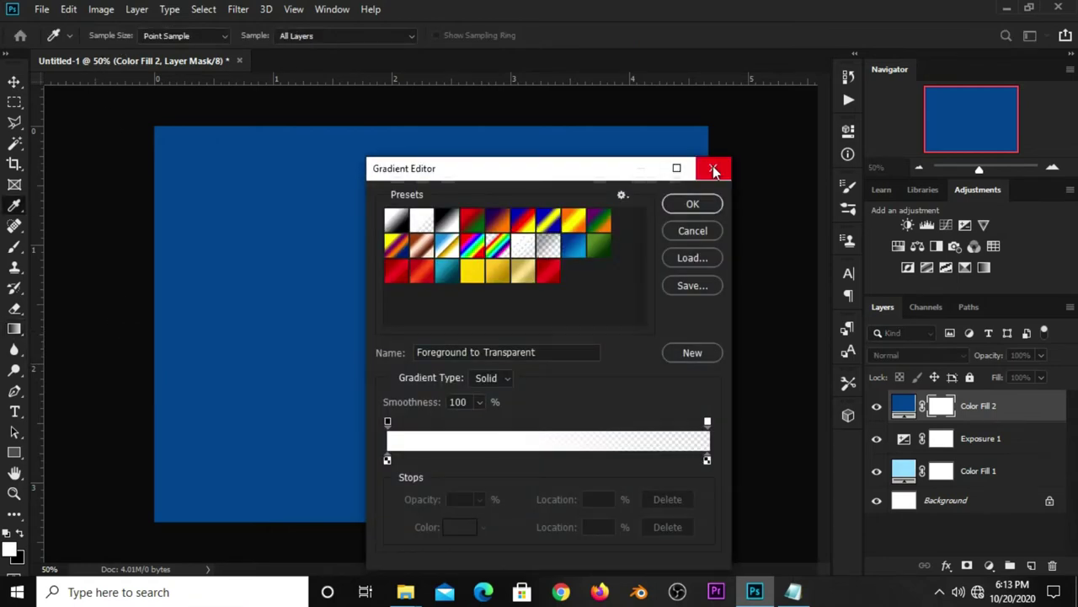
left_click(683, 204)
left_click(8, 534)
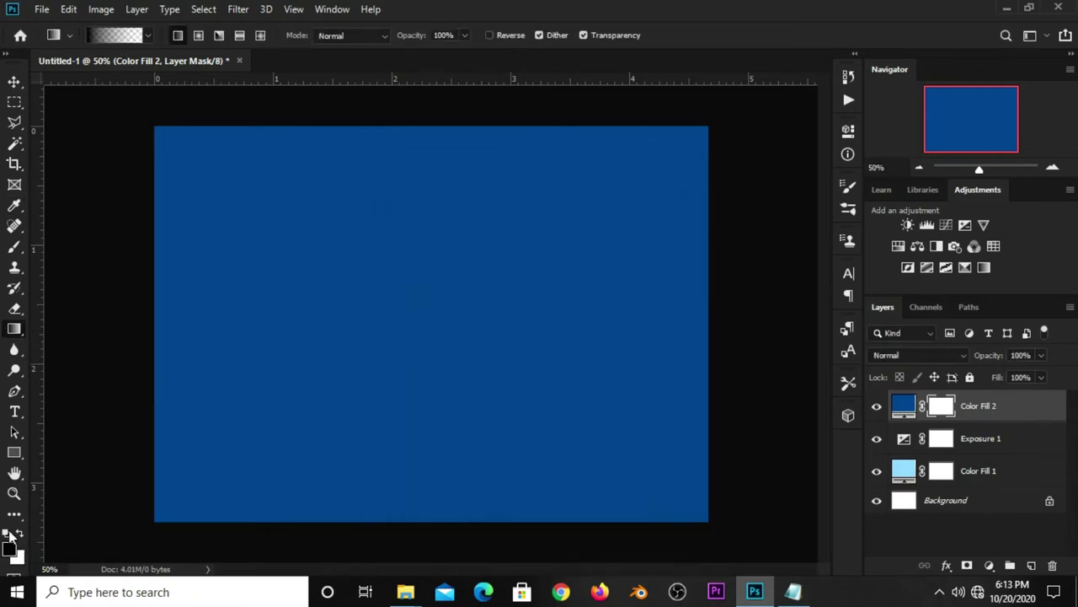
left_click(117, 36)
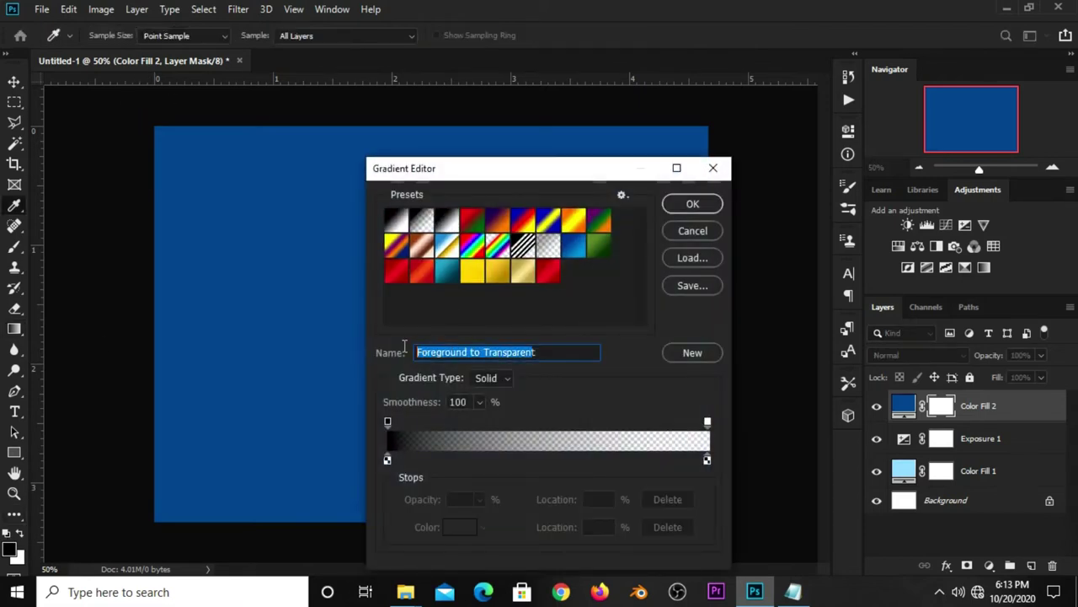
left_click(691, 204)
- Draw the gradient upward on the fill's mask so dark blue fades to light blue at the bottom
scroll(449, 339, "down", 1)
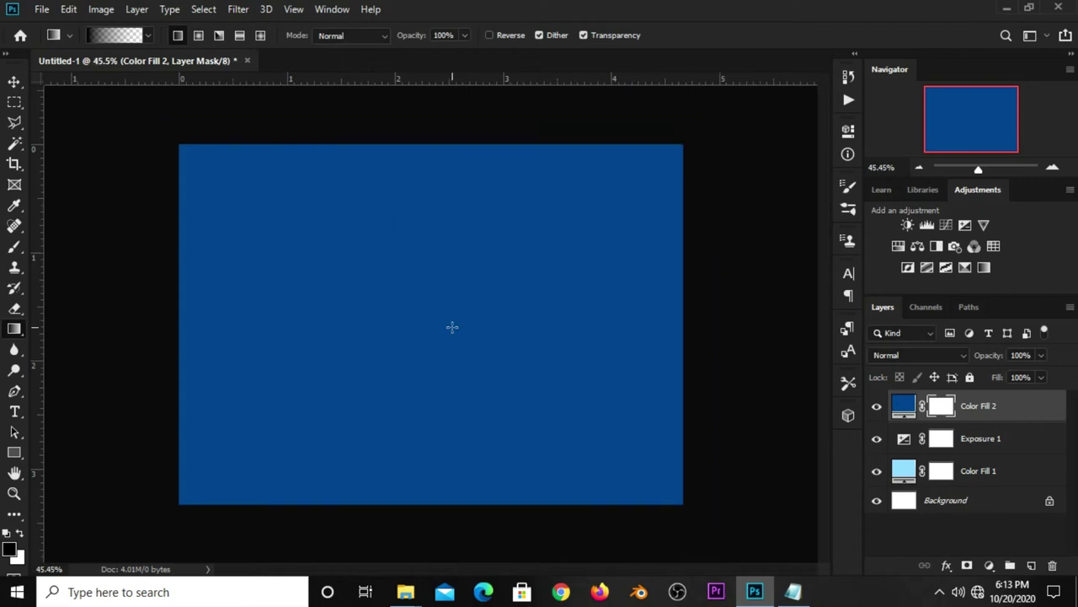
left_click_drag(428, 516, 420, 311)
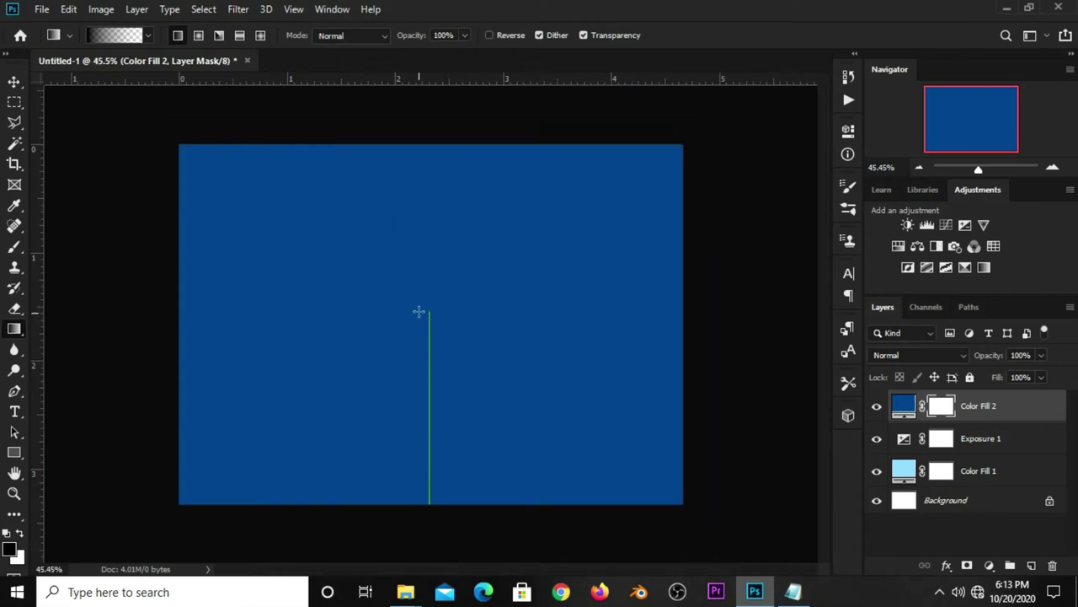
left_click_drag(432, 465, 400, 242)
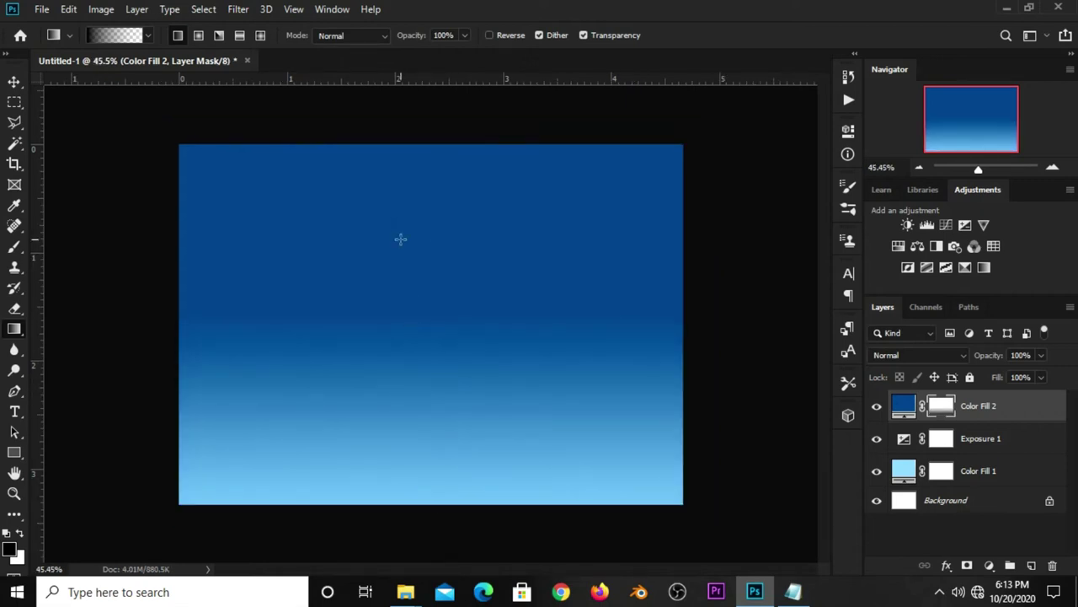
left_click_drag(437, 492, 409, 155)
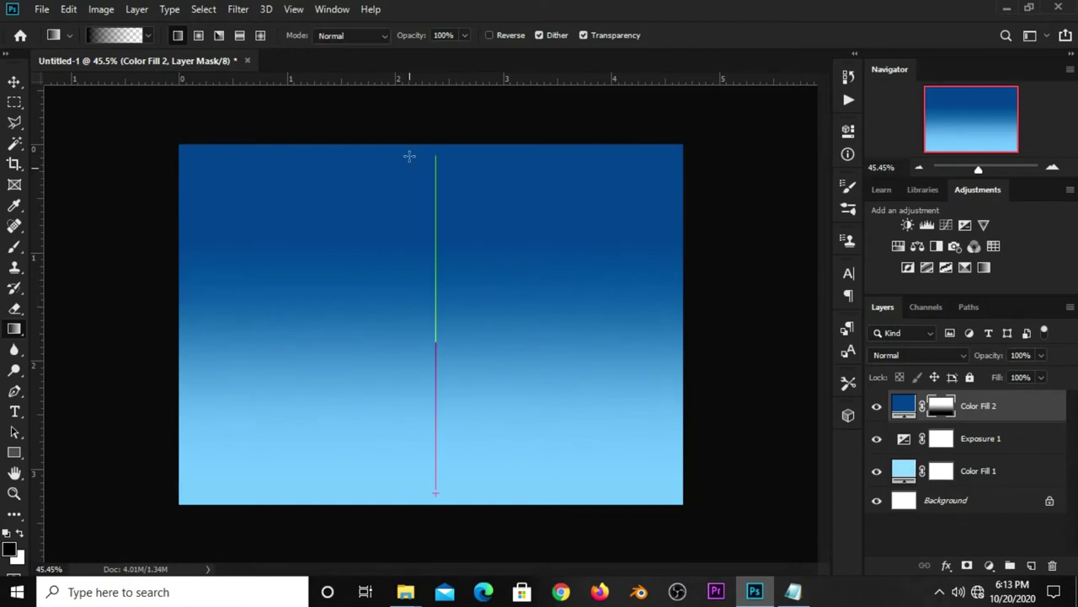
- Set Color Fill 2 to the Multiply blend mode at about 72% opacity
key("v")
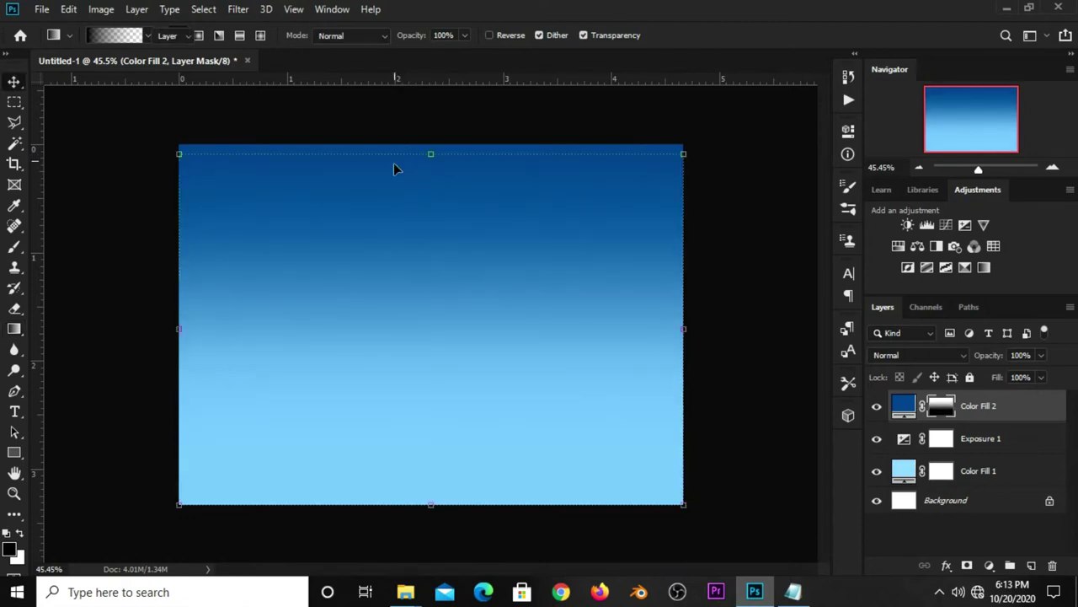
left_click(969, 531)
left_click(994, 406)
left_click(925, 357)
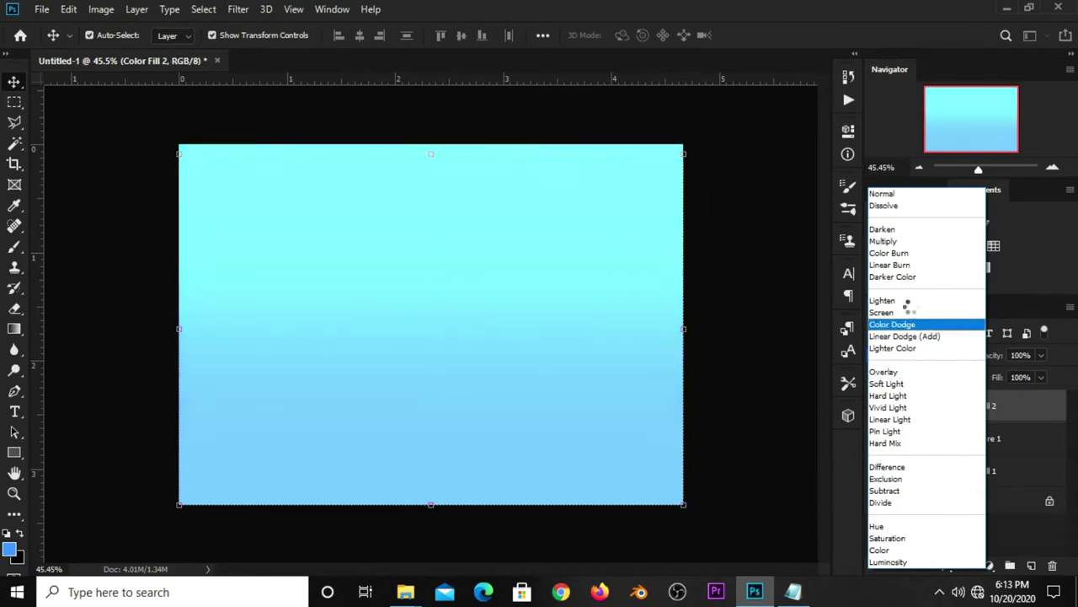
left_click(885, 243)
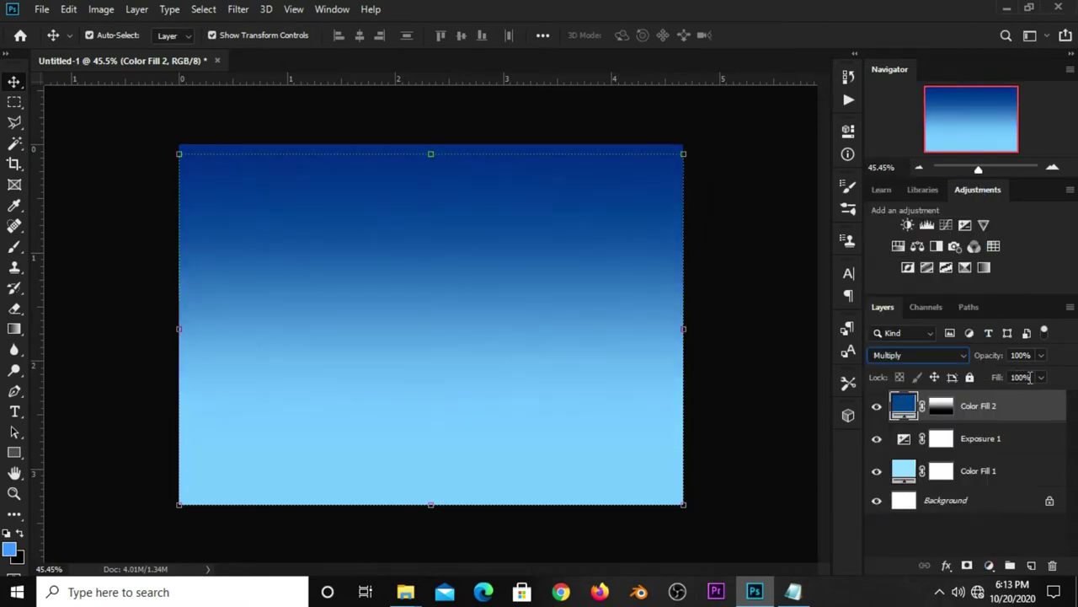
mouse_move(1021, 375)
left_mouse_down()
mouse_move(1011, 376)
mouse_move(1024, 377)
left_mouse_up()
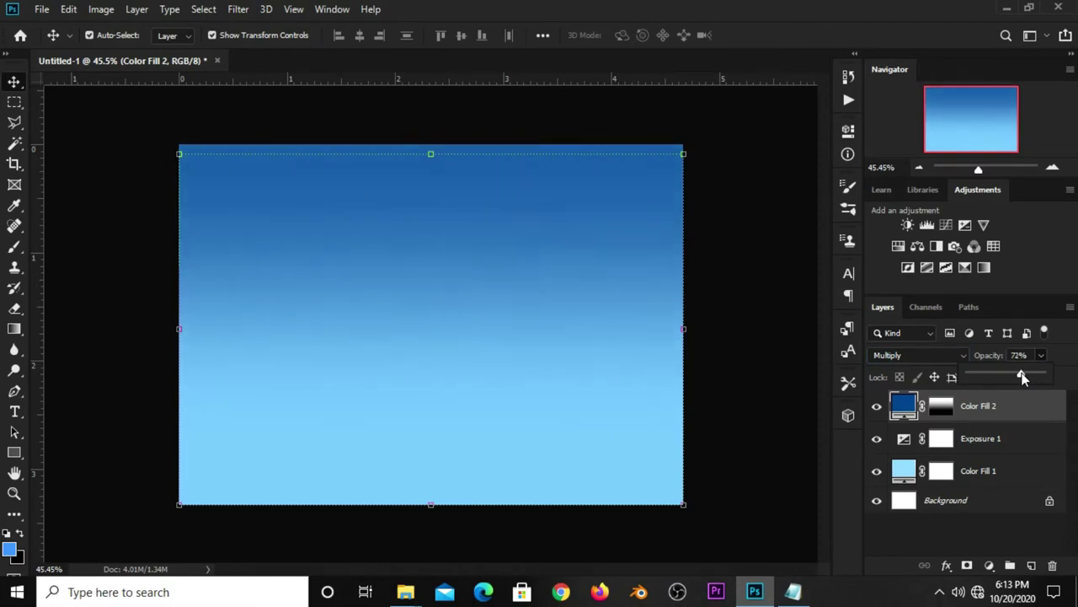
left_click(746, 277)
- Add a Curves adjustment with the midpoint pulled down, set to Multiply at 71% opacity
left_click(991, 565)
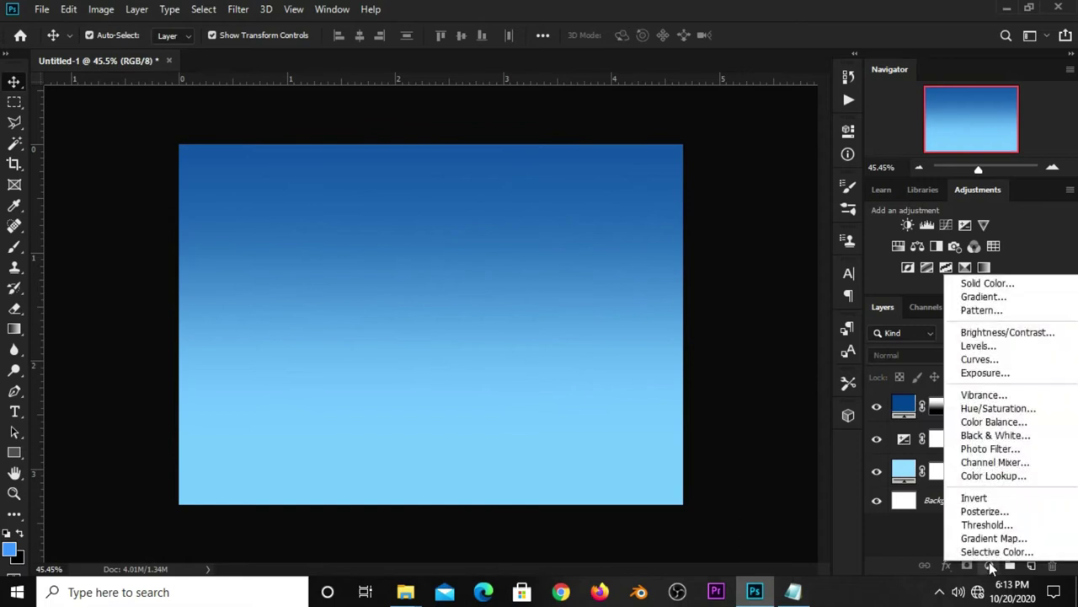
left_click(977, 359)
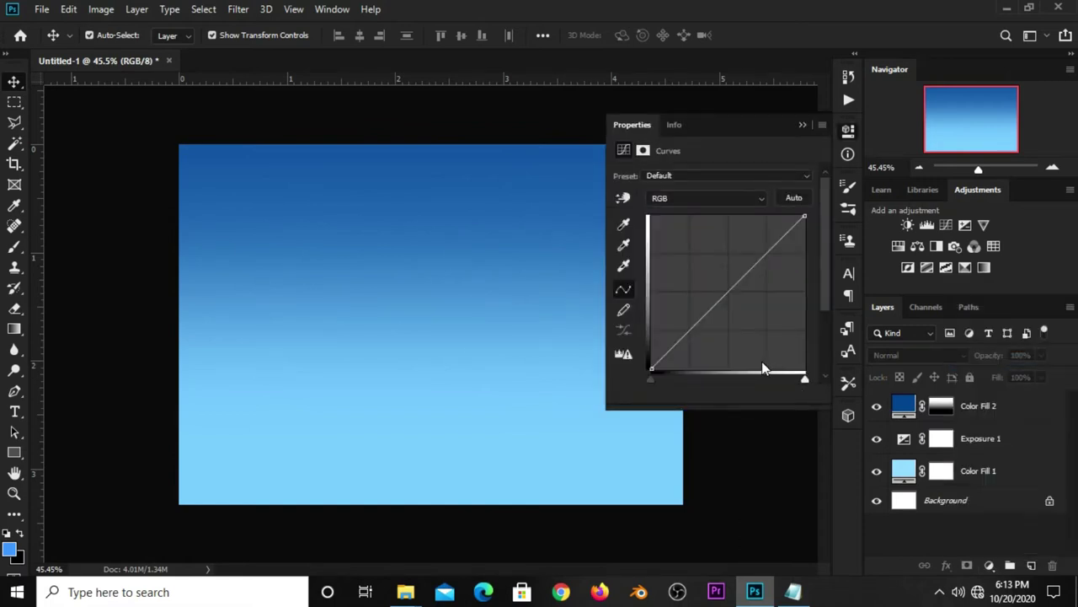
left_click_drag(701, 316, 704, 325)
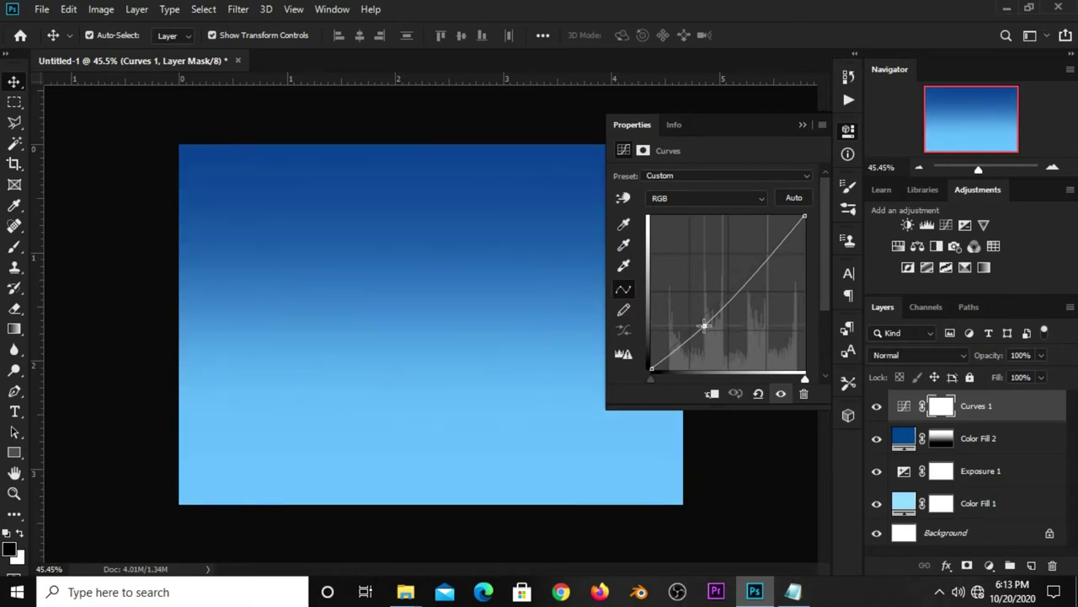
left_click(802, 124)
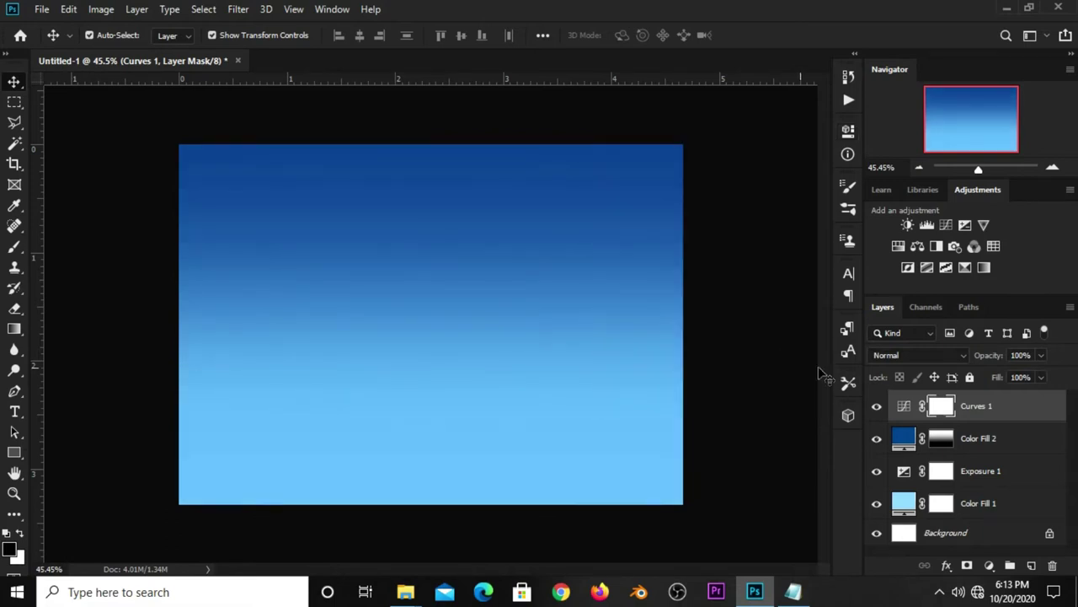
left_click(905, 354)
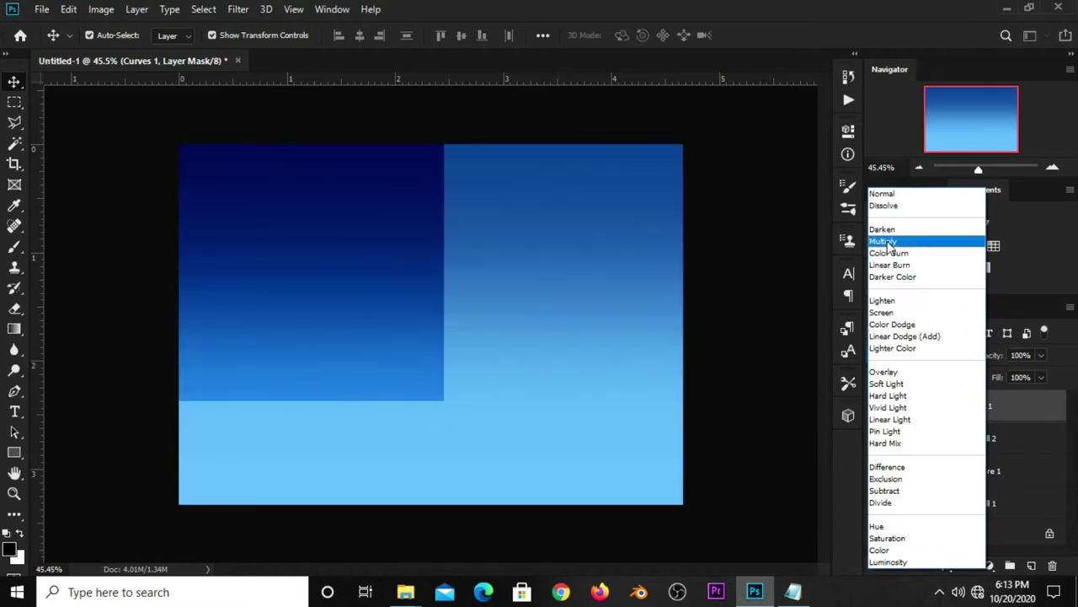
left_click(887, 242)
left_click(1042, 356)
left_click_drag(1024, 376, 1020, 376)
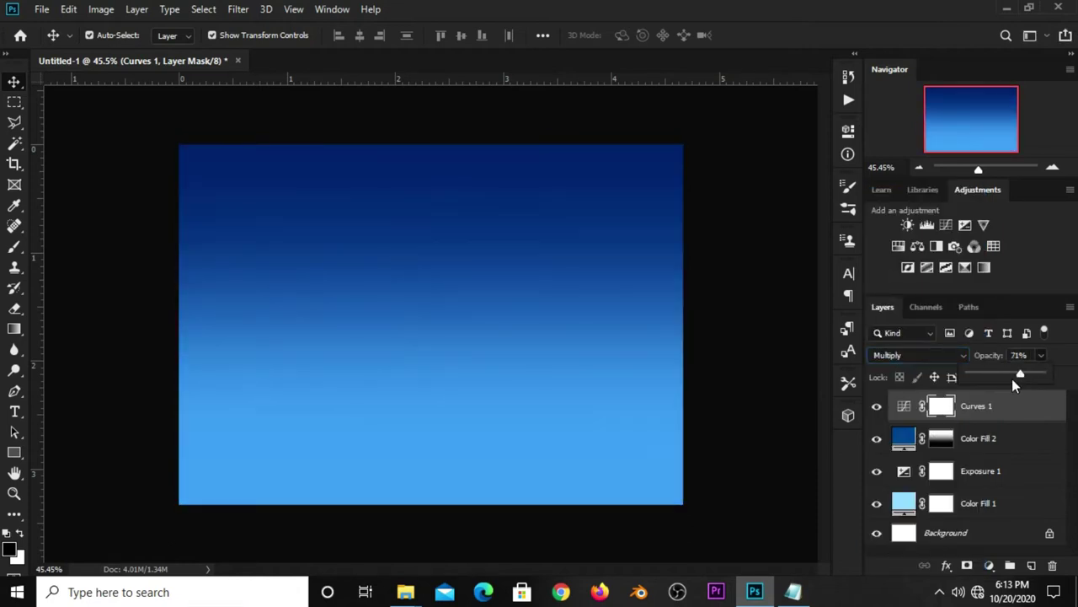
- Duplicate Curves 1 and lower the copy's opacity to about 39%
left_click(994, 406)
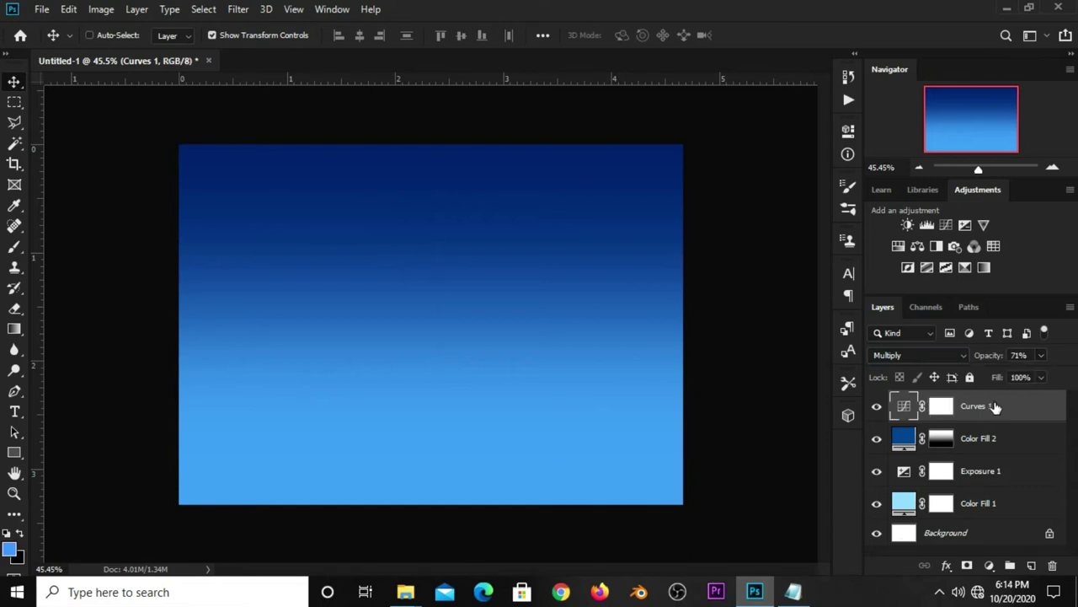
key("ctrl+j")
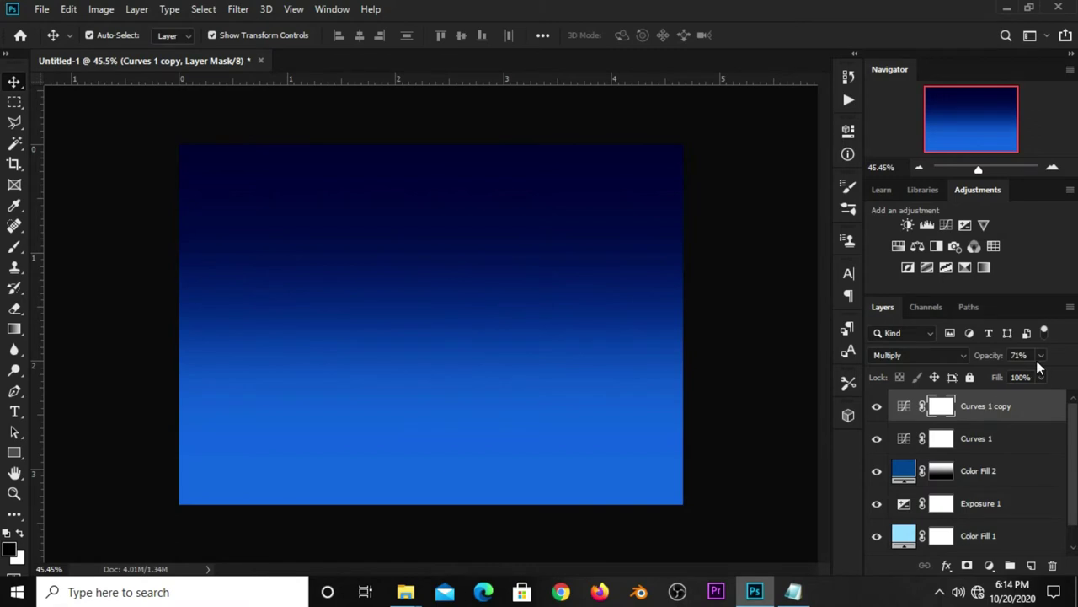
left_click_drag(1027, 379, 1019, 378)
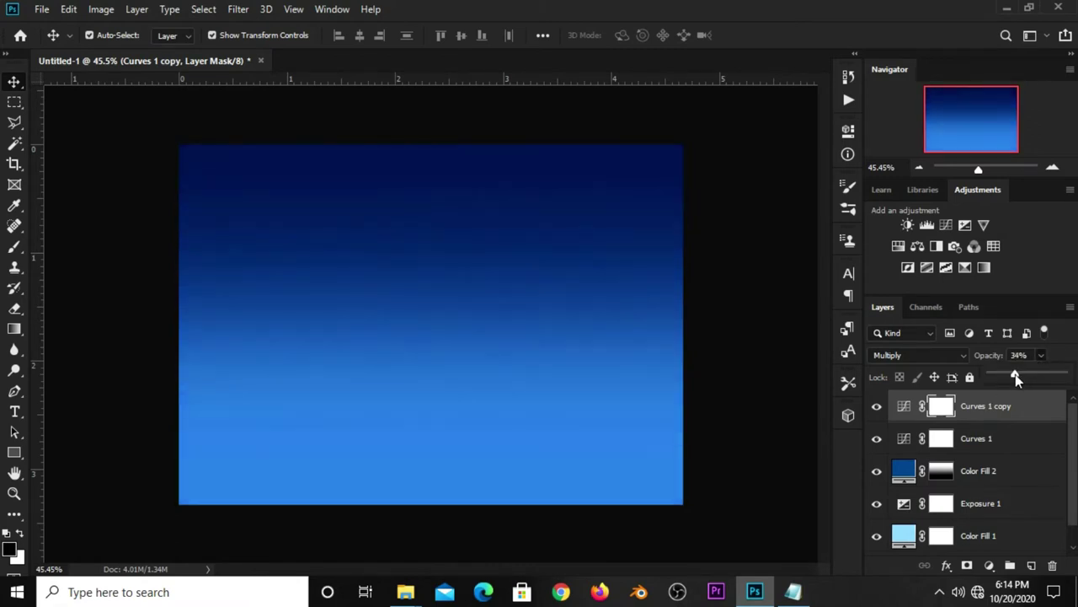
- Add a new empty layer and copy the hex code 4190f2 from the notes
left_click(737, 375)
left_click(1033, 565)
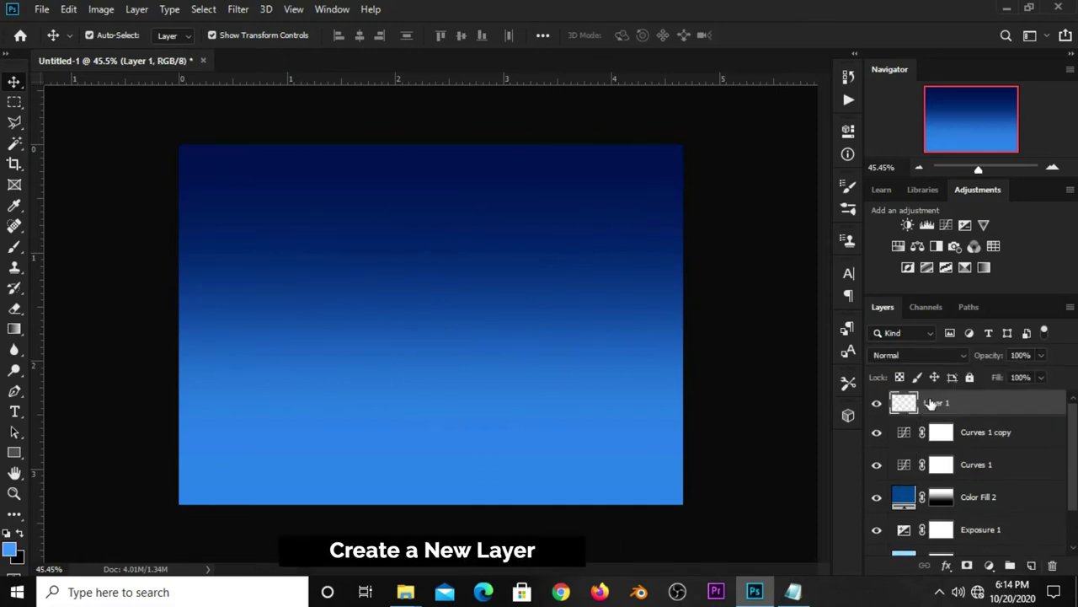
left_click(802, 593)
double_click(582, 306)
right_click(566, 307)
left_click(603, 354)
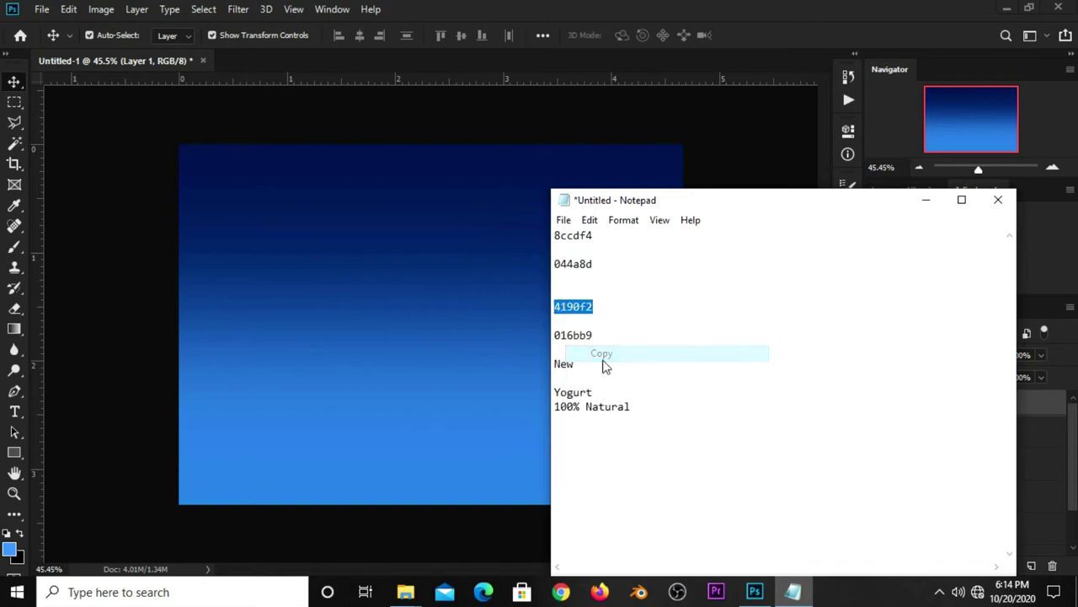
left_click(468, 349)
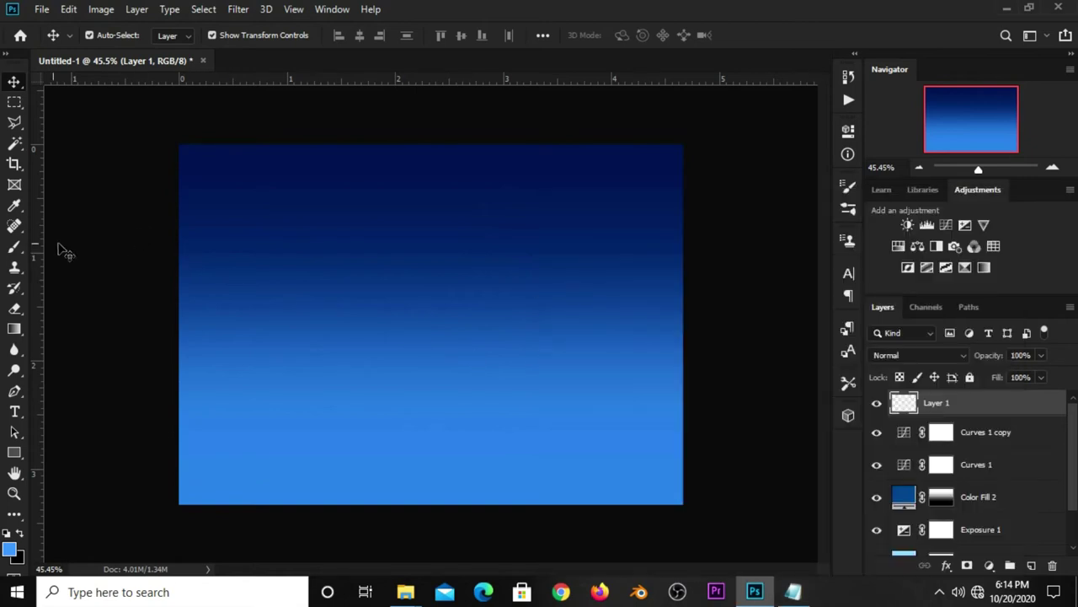
- Select the Brush tool and set the foreground colour to 4190f2
left_click_drag(14, 246, 47, 255)
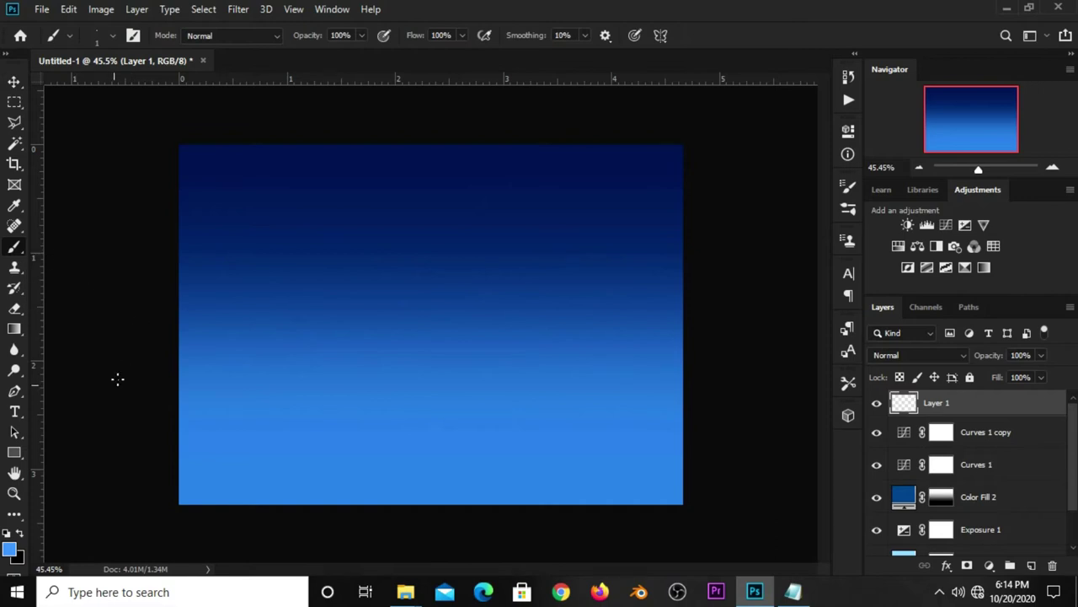
left_click(11, 548)
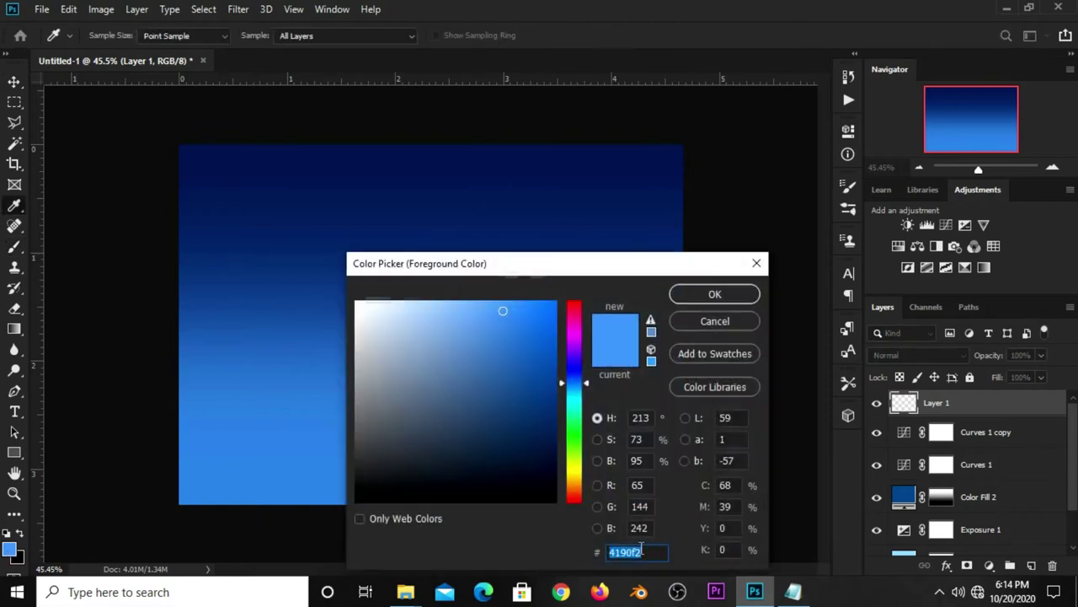
left_click(792, 591)
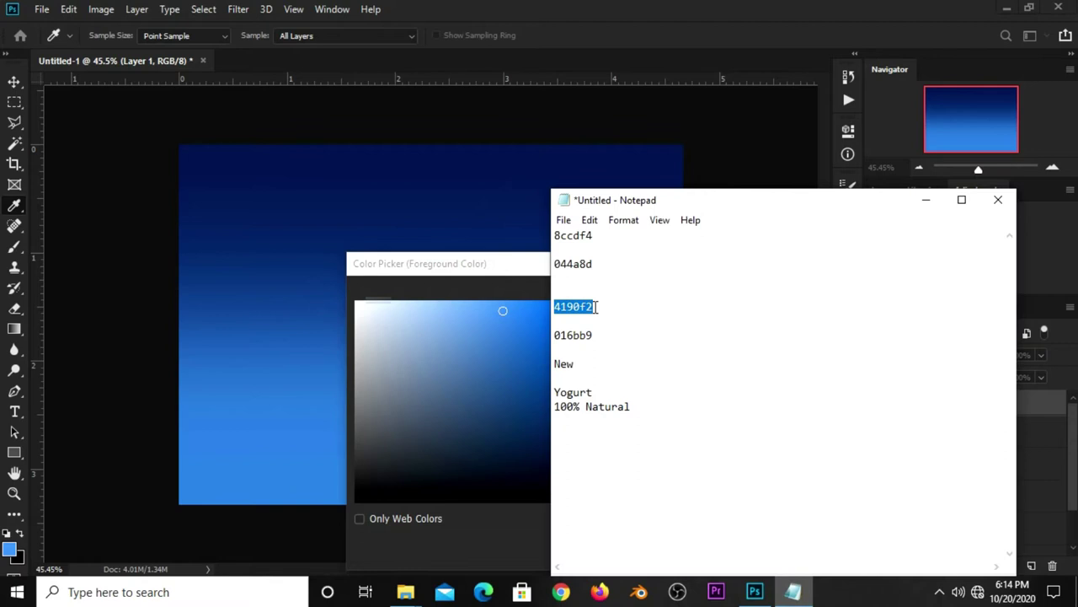
left_click(514, 523)
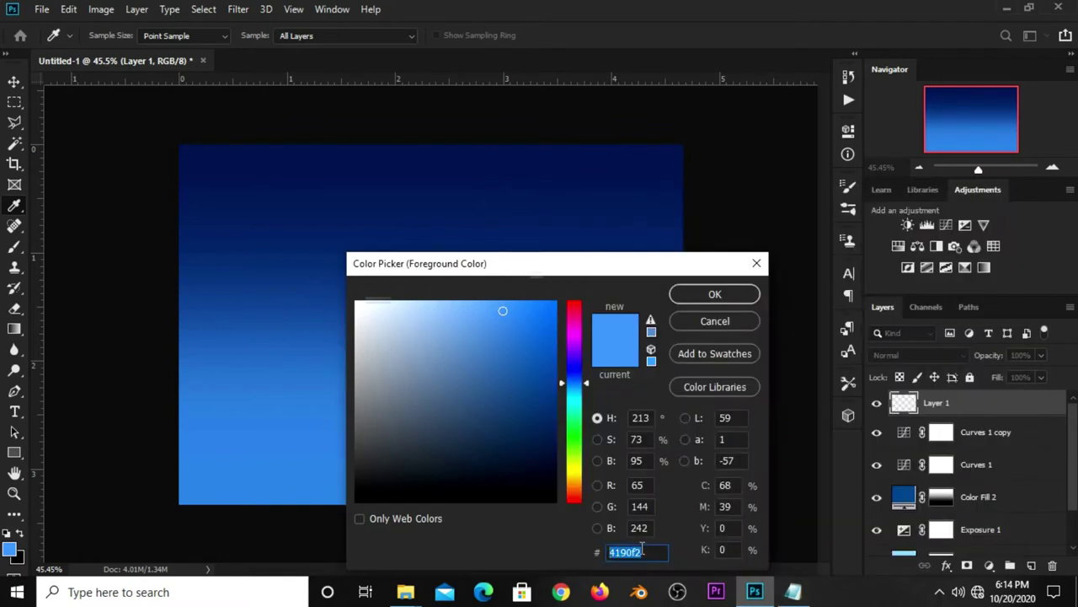
left_click(712, 294)
- Paint one soft 4190f2 glow in the middle of the canvas with a 1200 px brush
key("b")
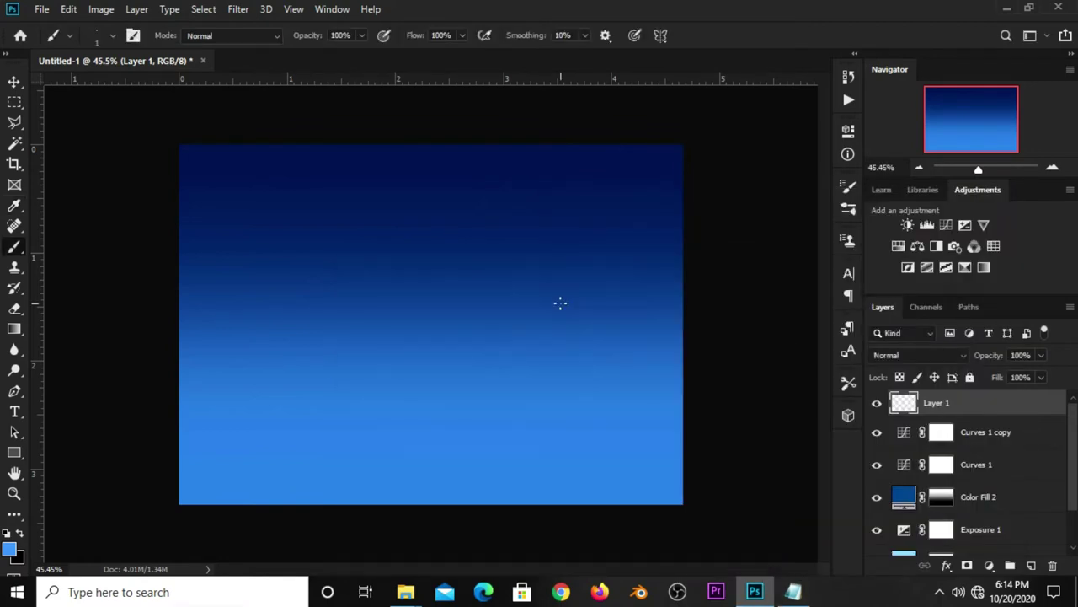
key("bracketright")
key("bracketright")
key("bracketright")
key("bracketright")
key("bracketright")
key("bracketright")
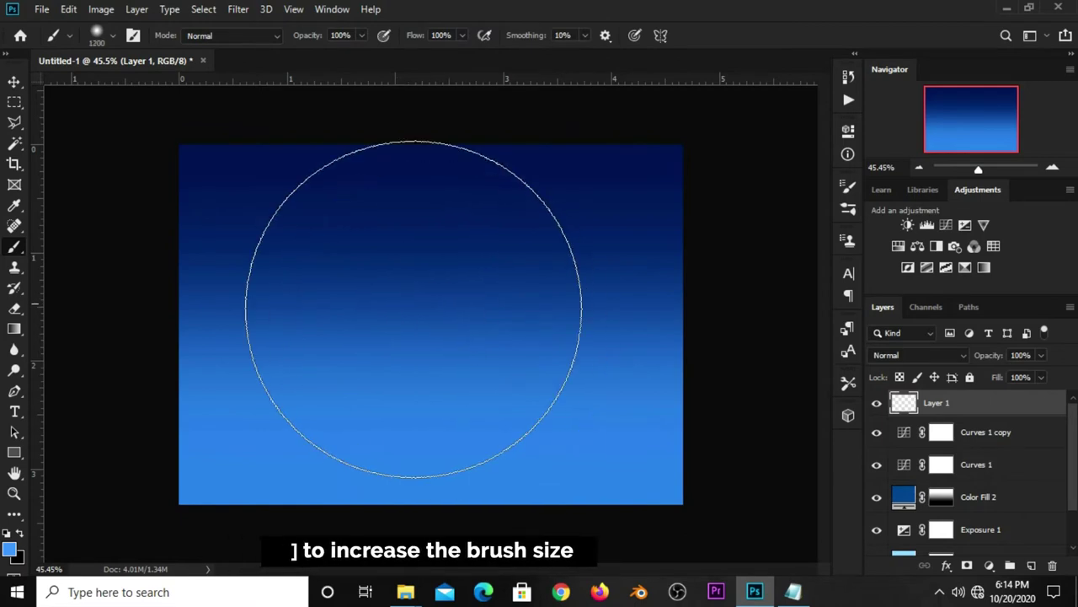
left_click(413, 307)
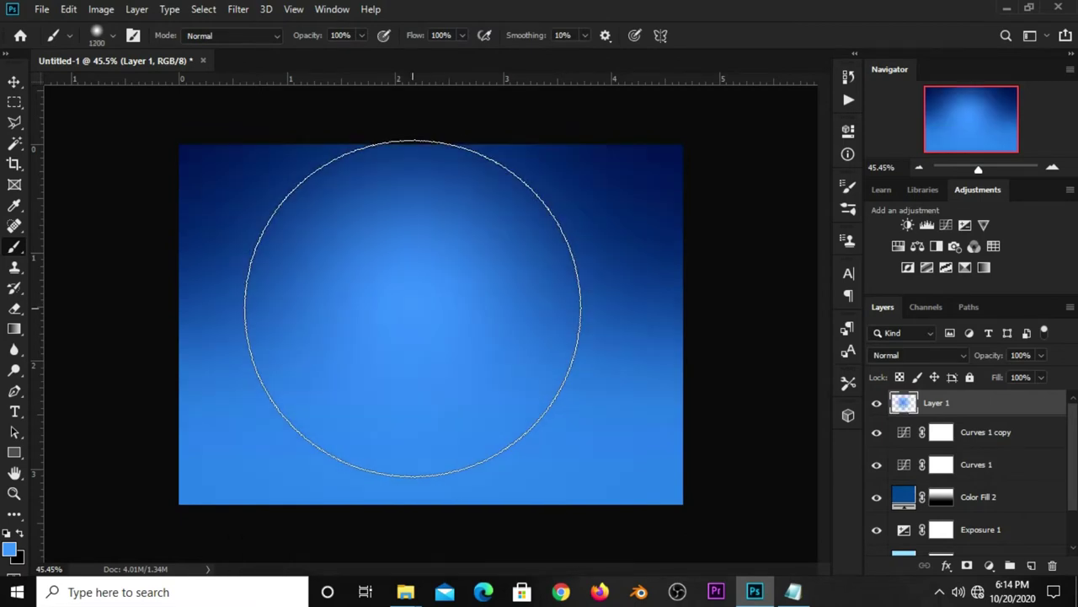
- Scale the glow layer up to about 103% and nudge it slightly into place
key("v")
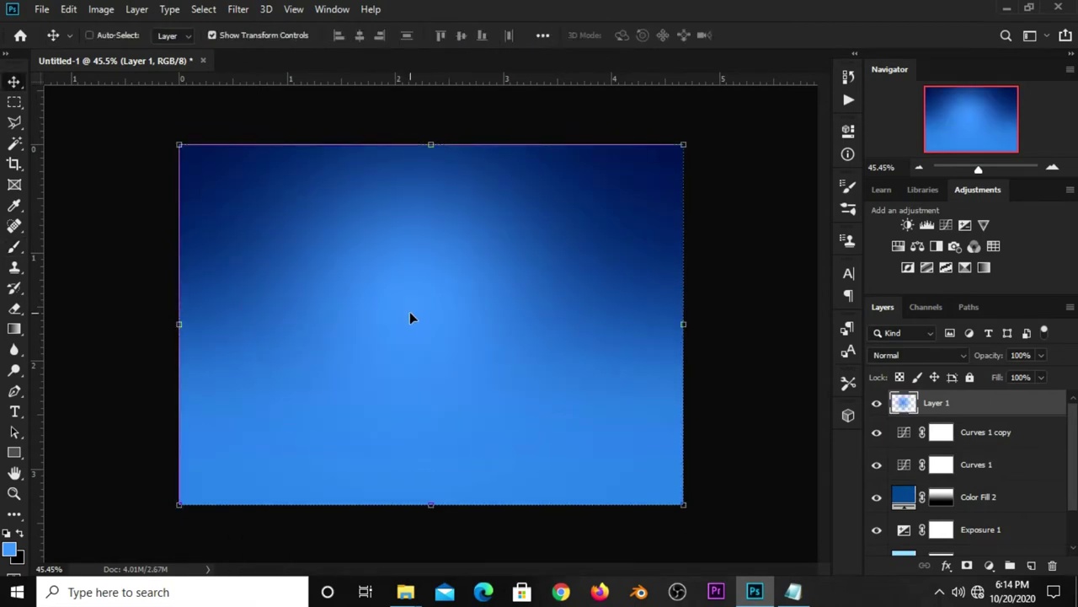
key("ctrl+t")
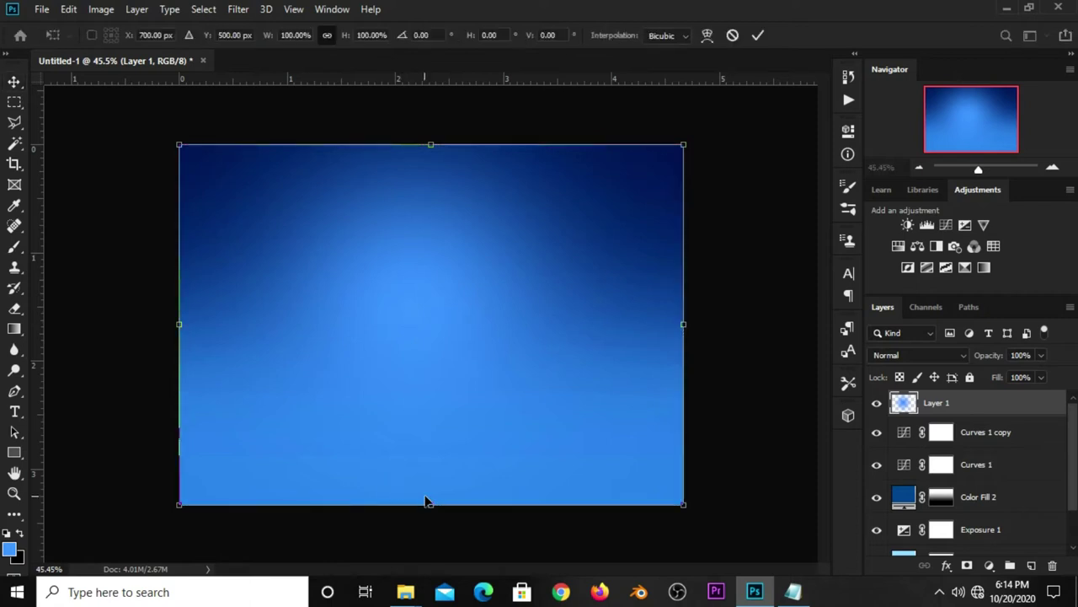
left_click_drag(428, 501, 429, 516)
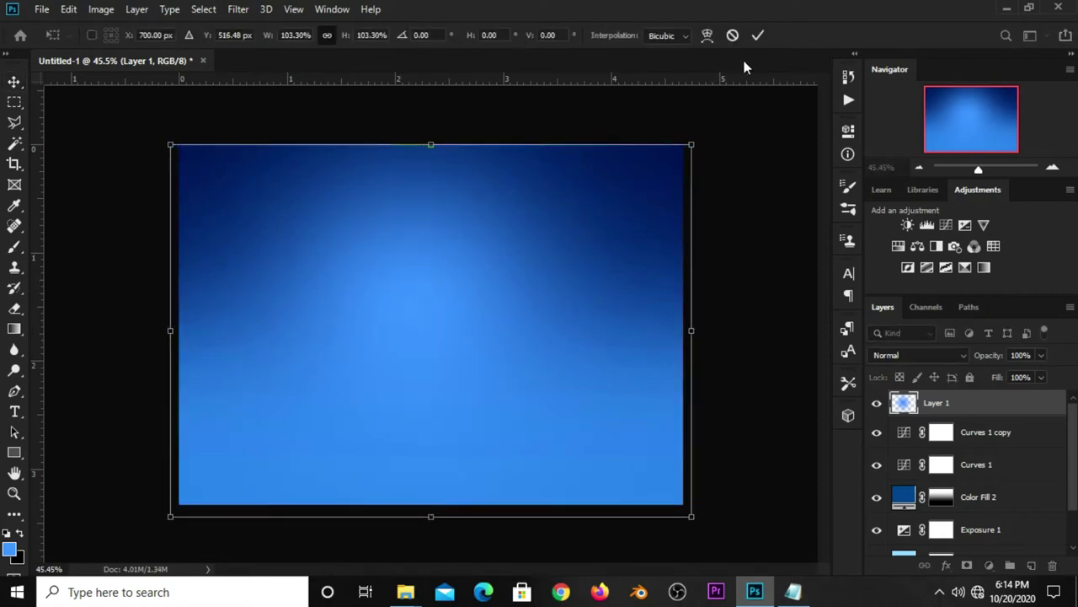
left_click(749, 132)
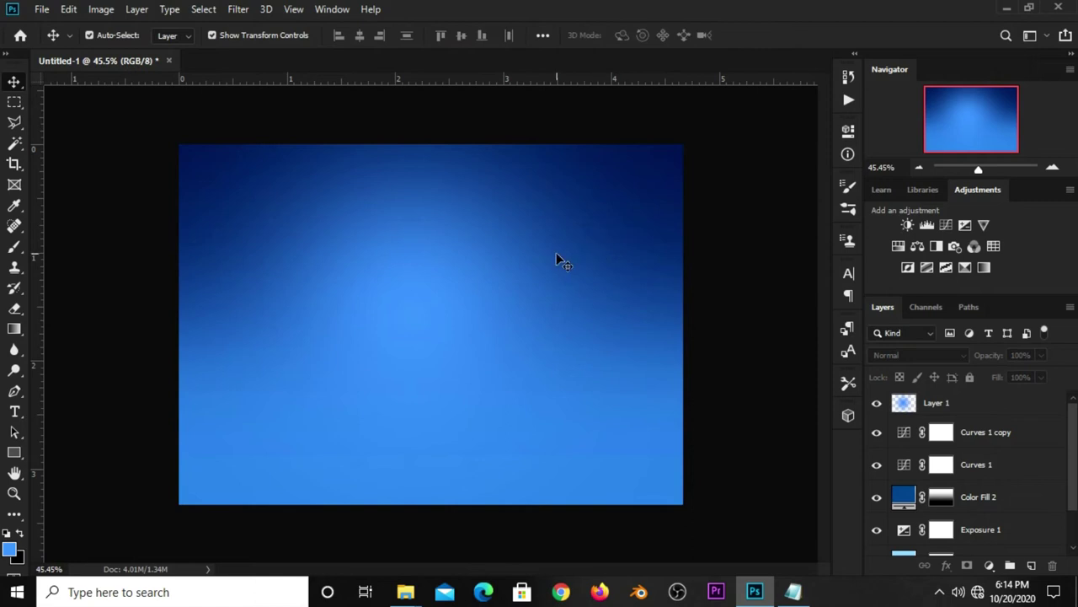
left_click_drag(447, 269, 433, 260)
left_click(731, 334)
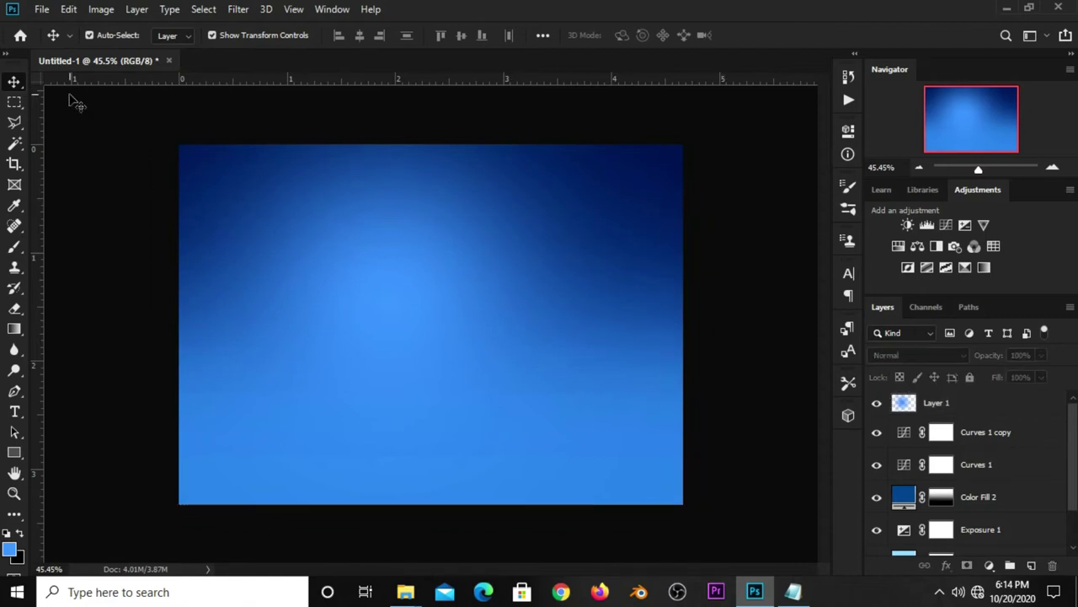
- Open yogurt files.psd, copy its pouring milk layer, and return to the Untitled-1 poster
left_click(42, 10)
mouse_move(72, 103)
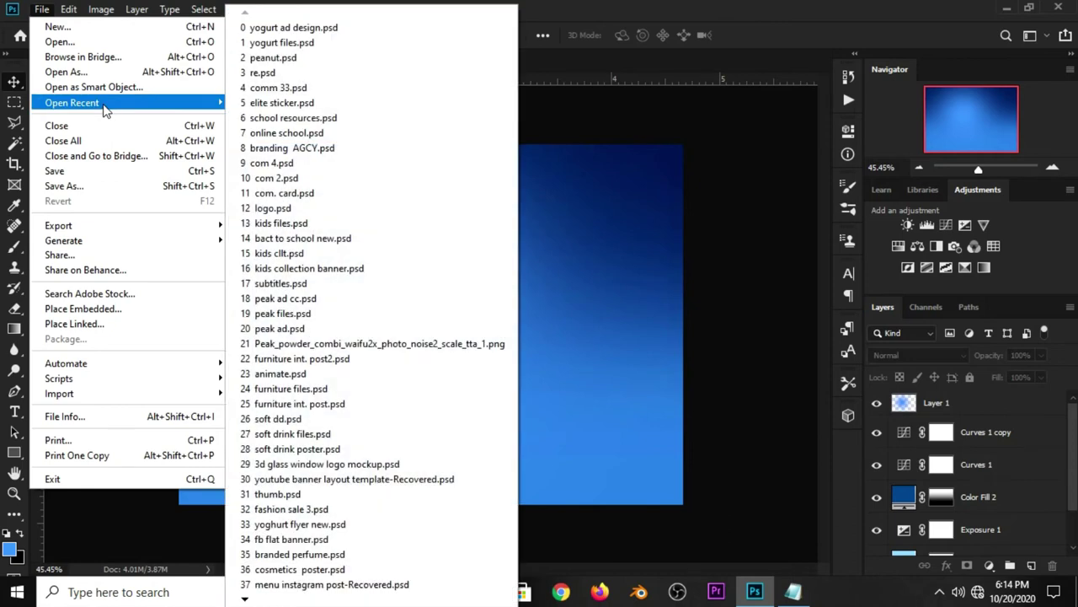
left_click(282, 42)
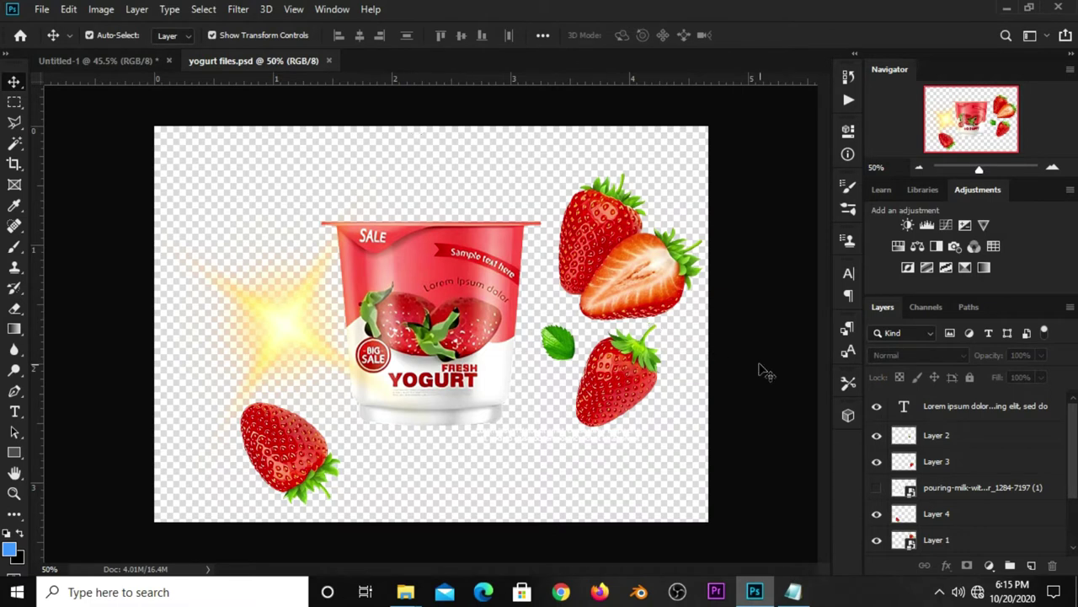
left_click(876, 489)
left_click(904, 488)
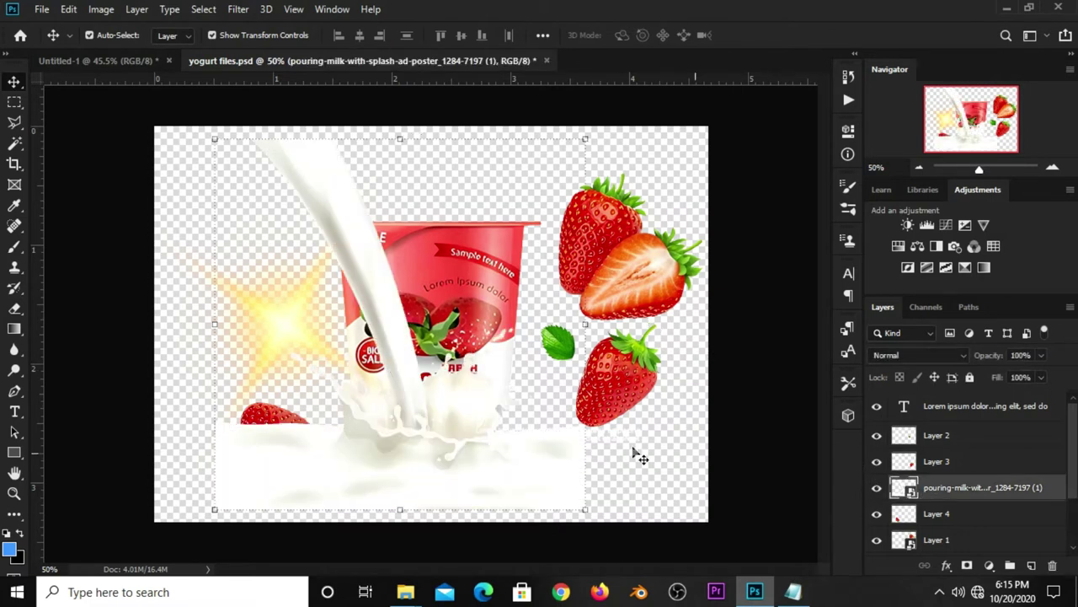
key("ctrl+c")
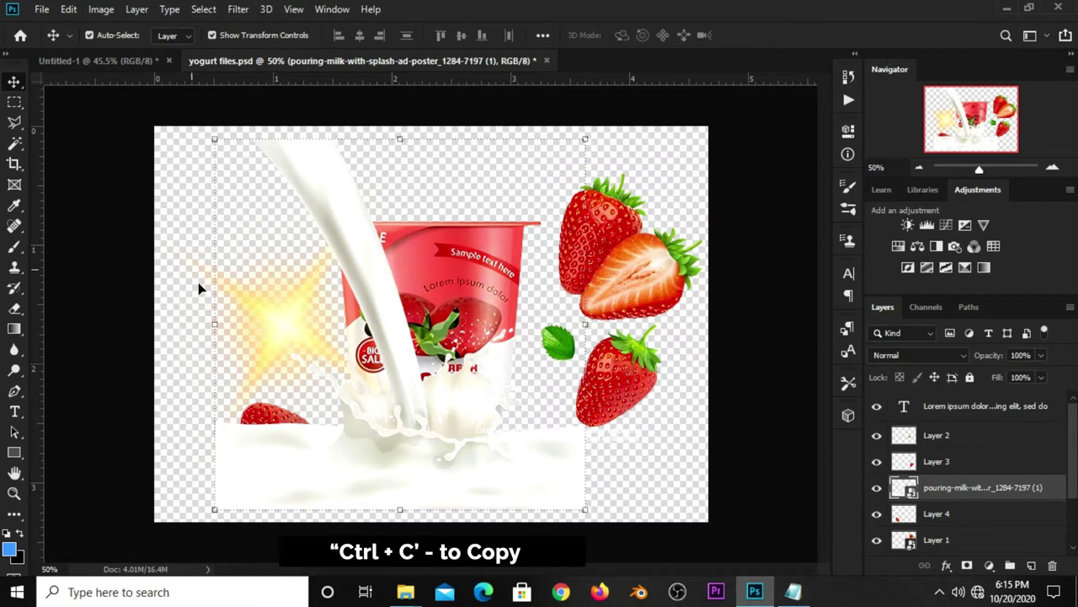
left_click(109, 59)
- Paste the pouring-milk image into the poster and flip it horizontally
key("ctrl+v")
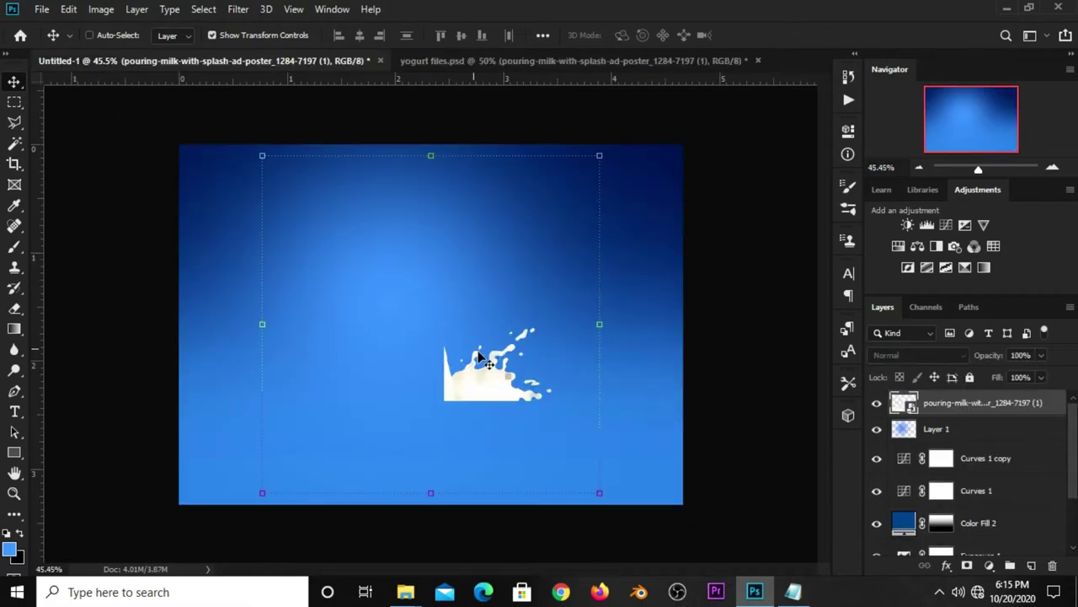
left_click_drag(469, 432, 502, 434)
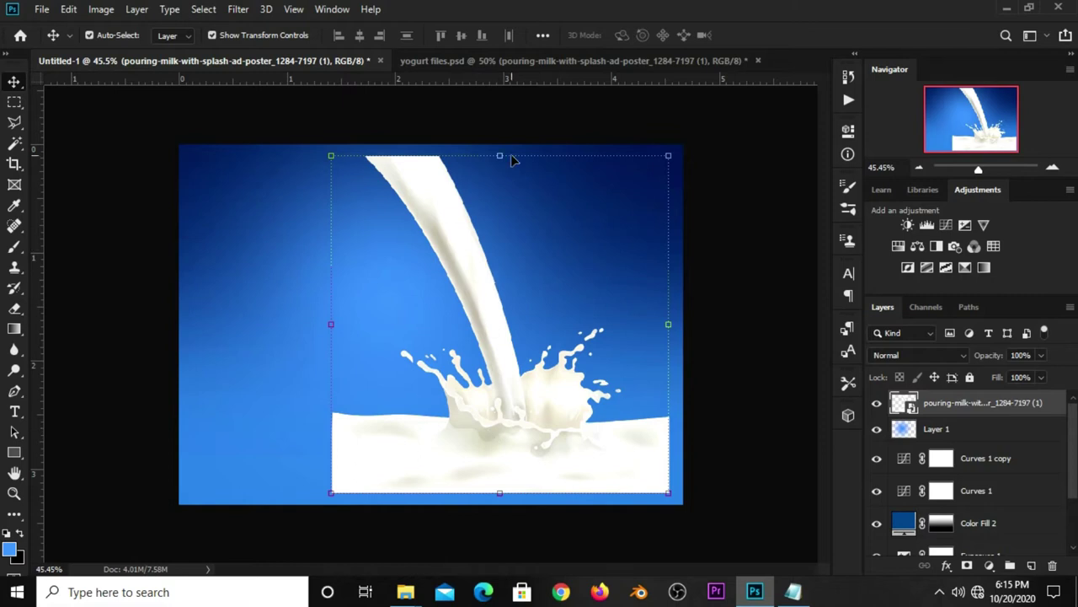
key("ctrl+t")
right_click(506, 289)
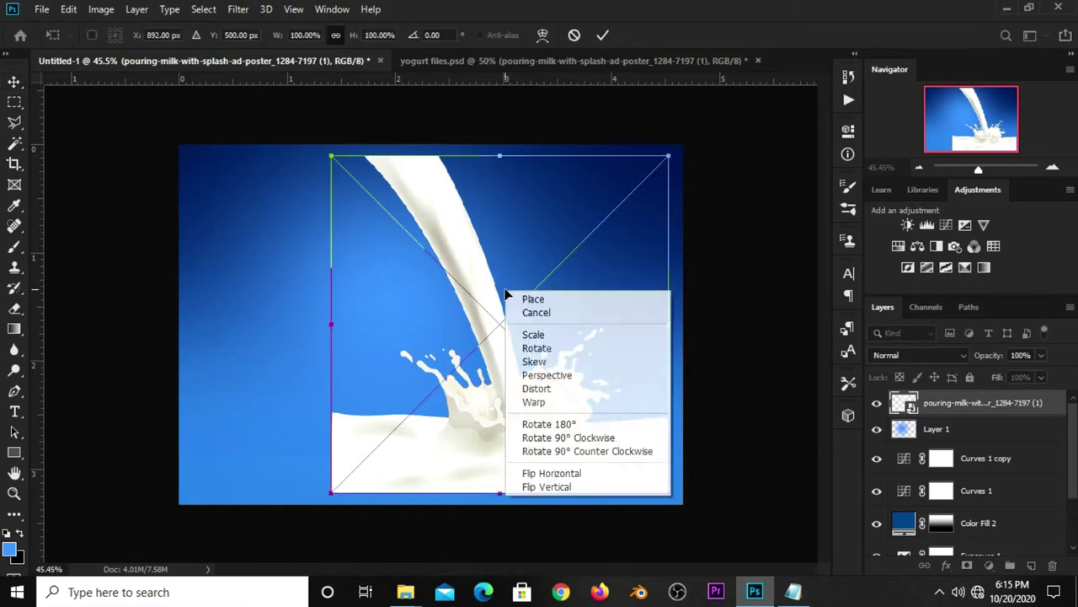
left_click(556, 474)
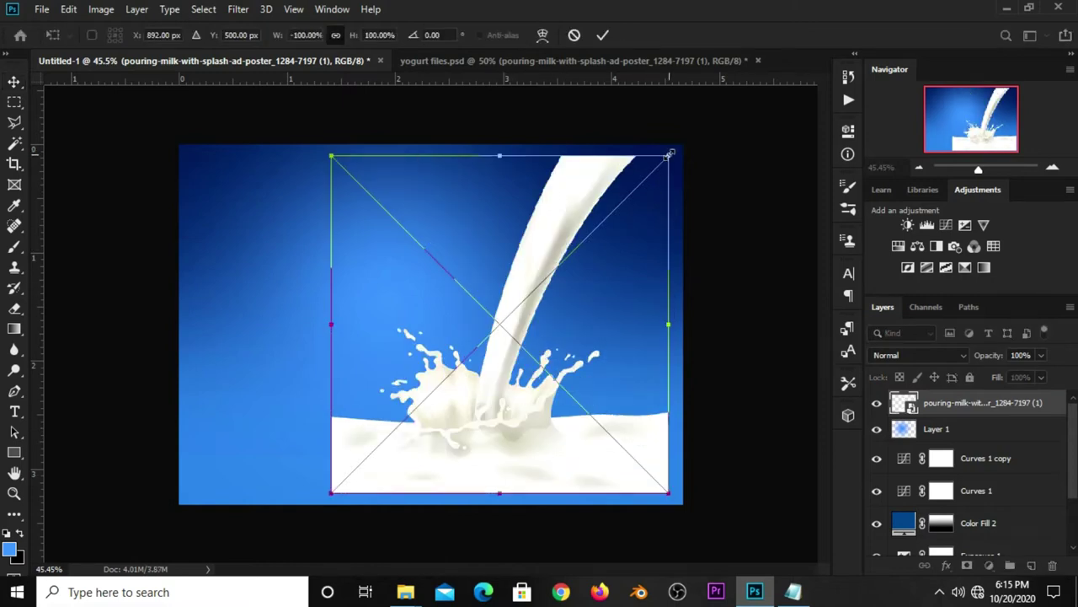
- Scale the milk image to about 88% and fit it into the lower-right corner
left_click_drag(670, 154, 609, 211)
left_click_drag(533, 296, 629, 287)
left_click_drag(715, 209, 721, 203)
mouse_move(650, 282)
left_mouse_down()
mouse_move(666, 295)
mouse_move(679, 288)
left_mouse_up()
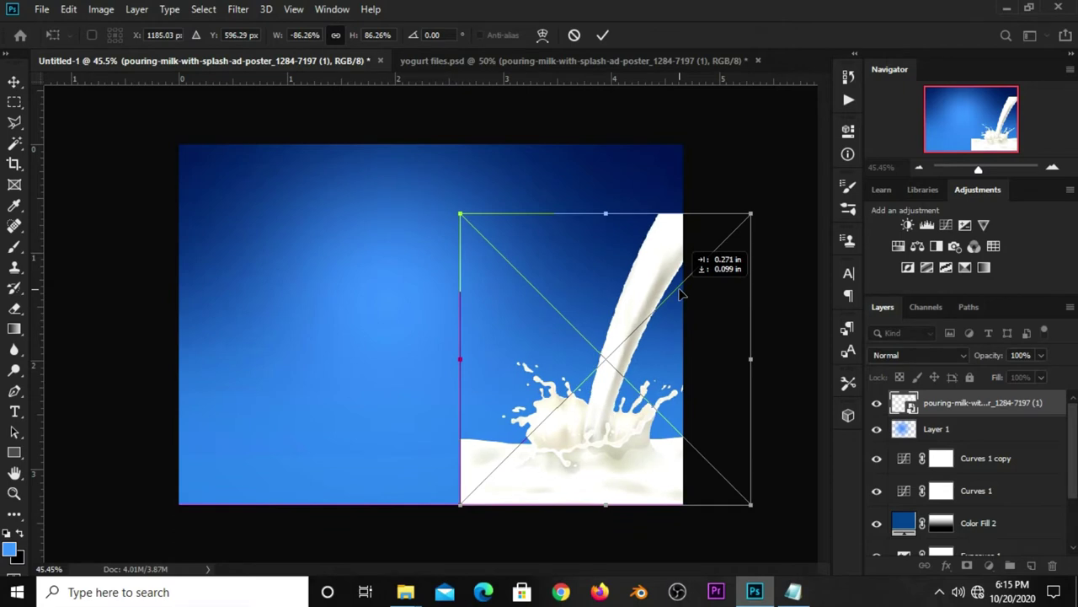
left_click_drag(683, 294, 685, 294)
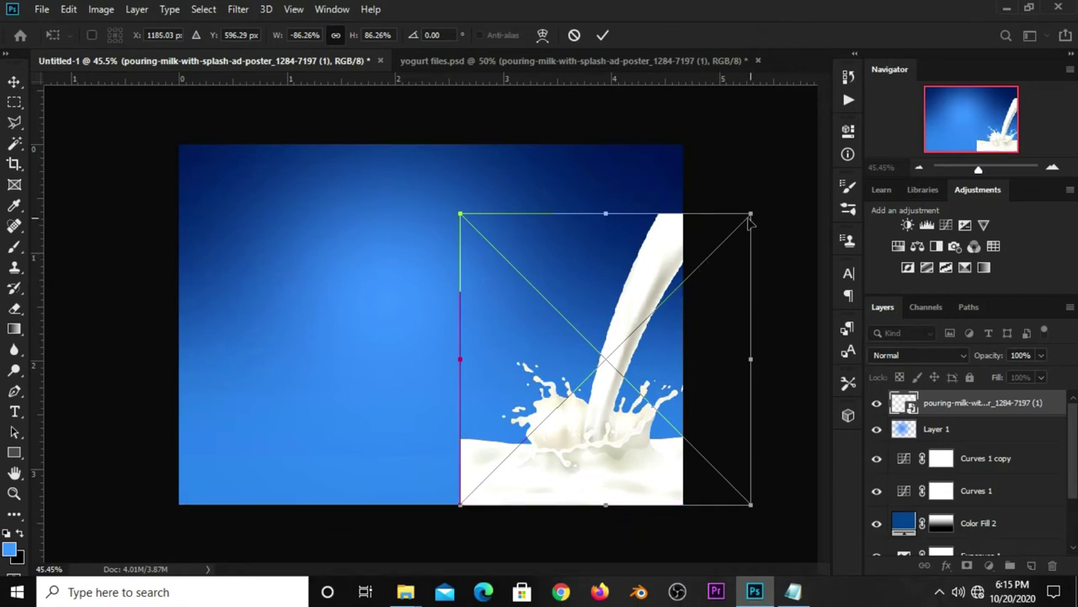
left_click_drag(754, 213, 759, 208)
mouse_move(674, 280)
left_mouse_down()
mouse_move(687, 291)
mouse_move(689, 281)
left_mouse_up()
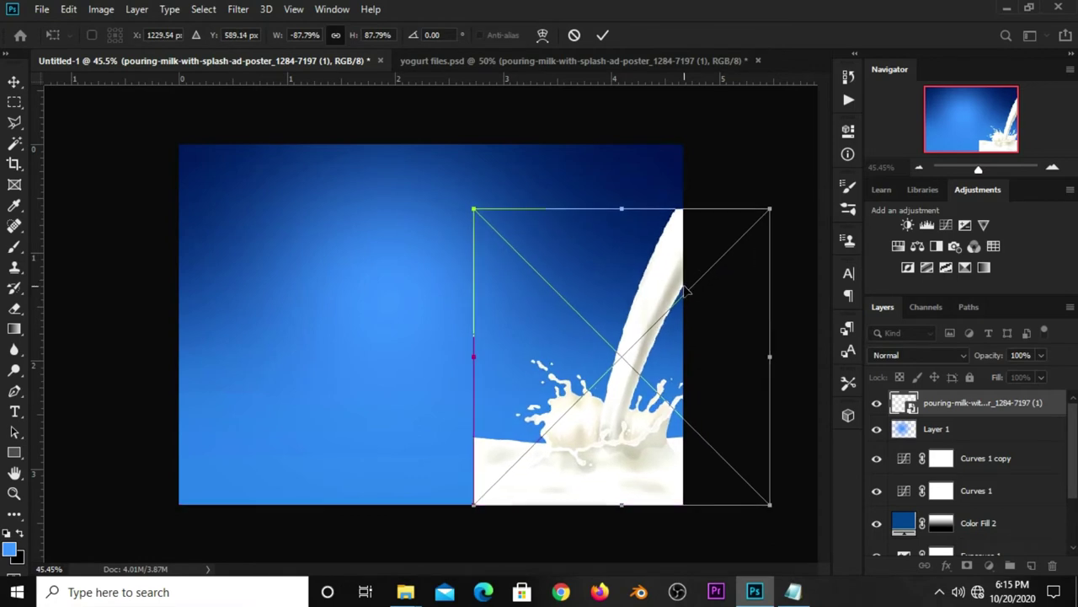
key("Return")
left_click_drag(649, 301, 657, 301)
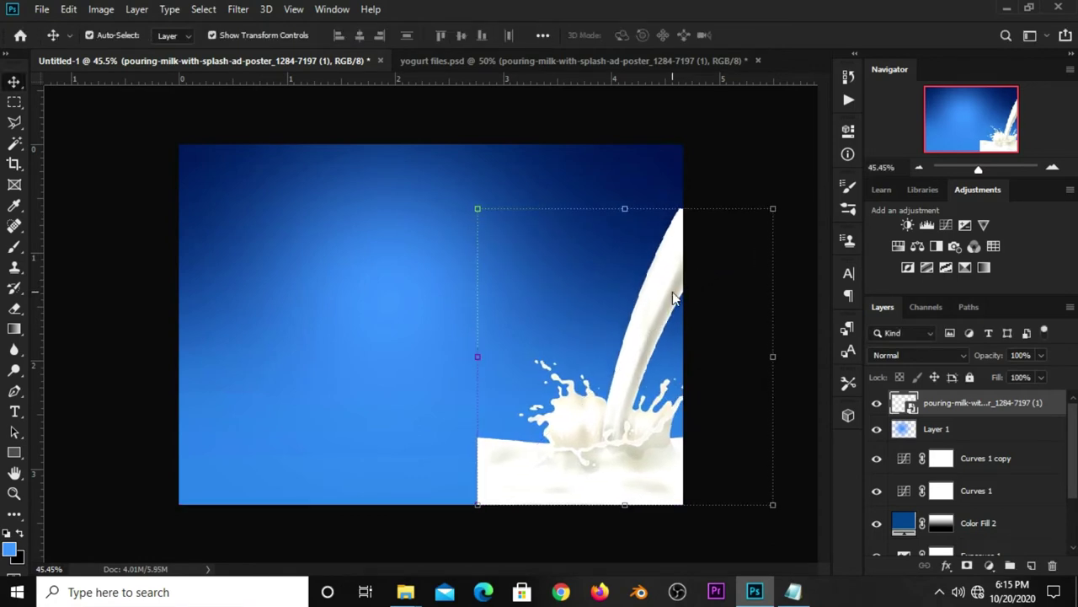
left_click_drag(607, 434, 606, 433)
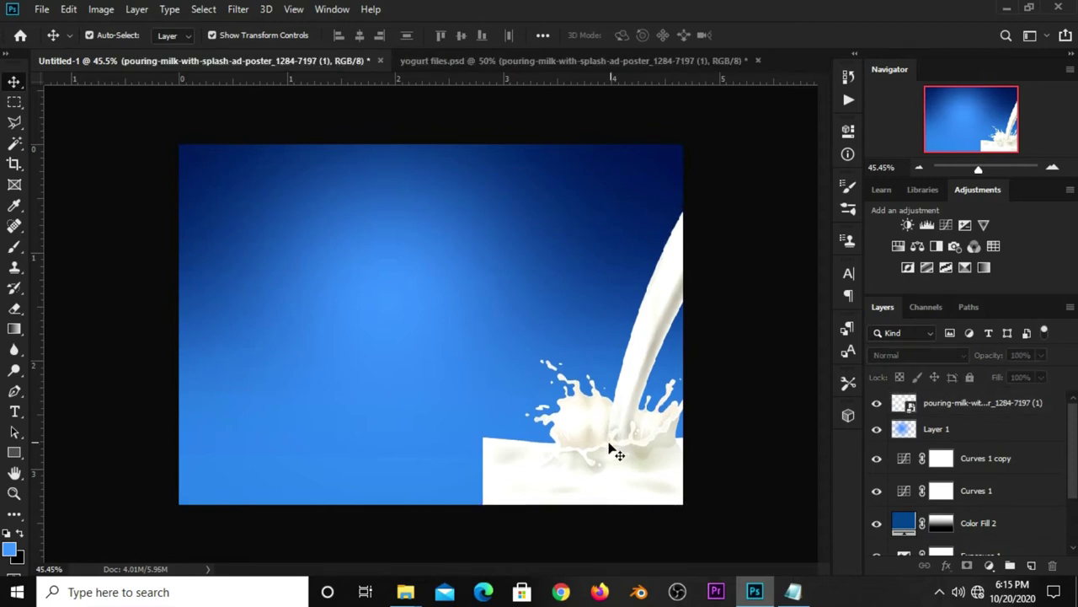
left_click_drag(614, 447, 610, 454)
- Rasterize the milk smart-object layer into plain pixels
left_click(708, 386)
left_click(662, 354)
left_click(711, 419)
left_click(647, 466)
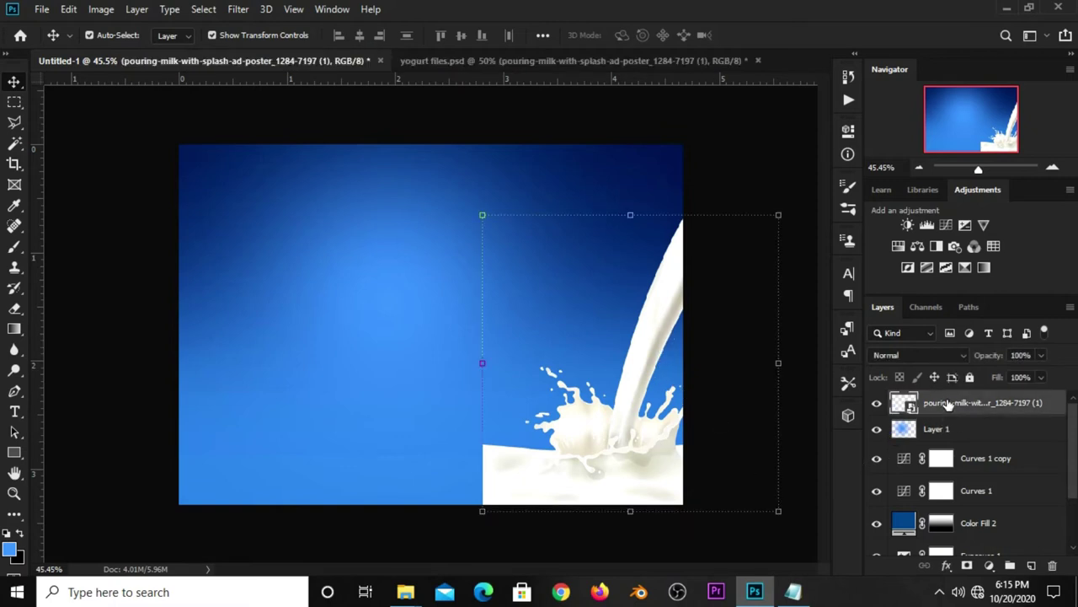
right_click(947, 404)
left_click(741, 281)
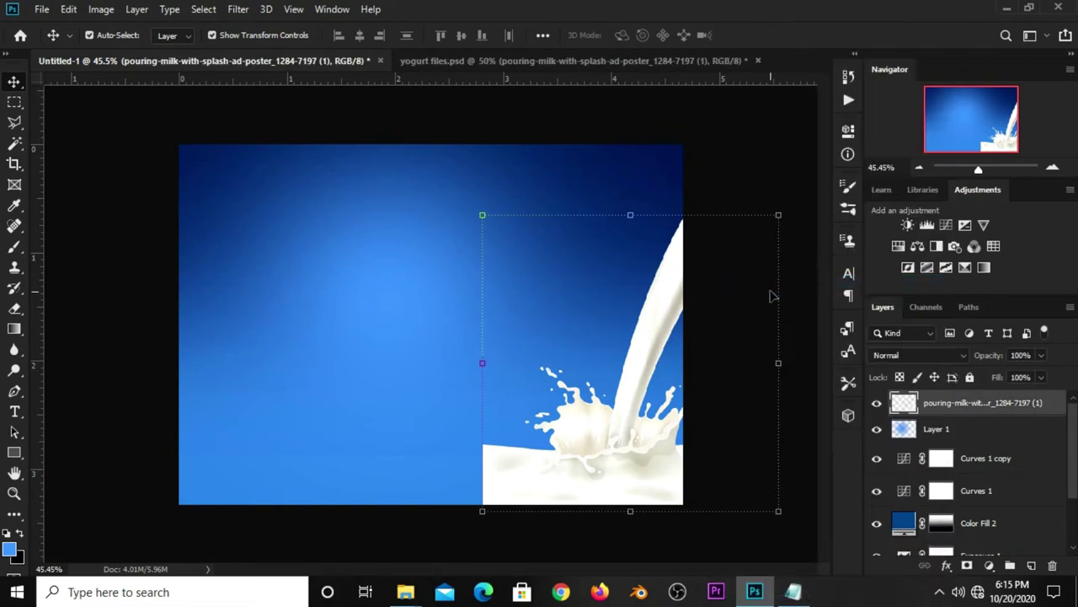
left_click(877, 403)
left_click(877, 403)
- Marquee-select the milk's left edge and copy it onto a new Layer 2
right_click(14, 102)
left_click(76, 102)
left_click_drag(455, 422, 517, 515)
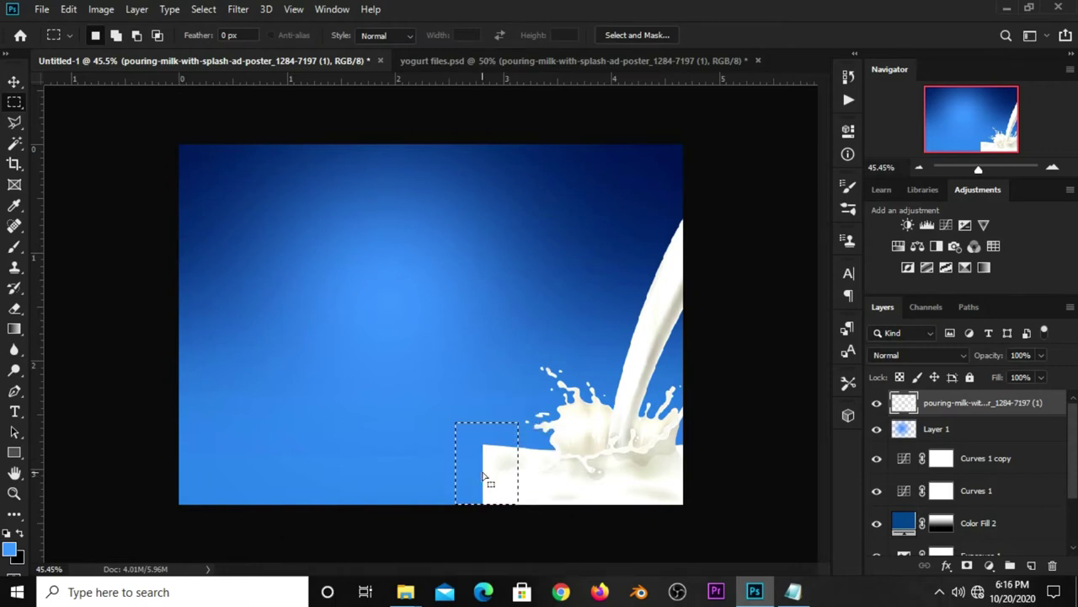
key("ctrl+j")
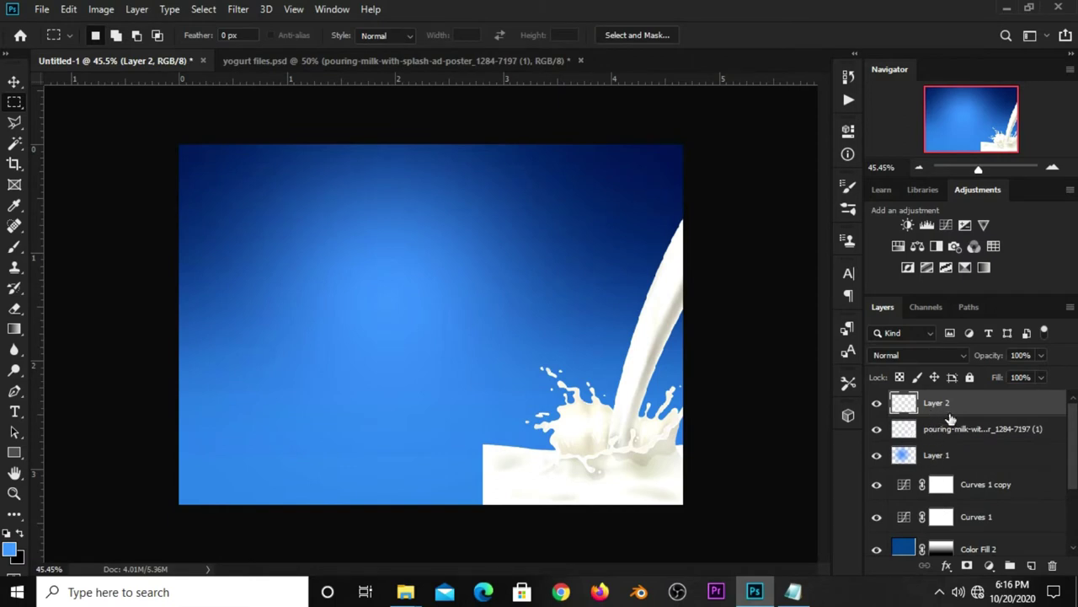
- Stretch the milk slice to the left canvas edge and warp its top edge
key("v")
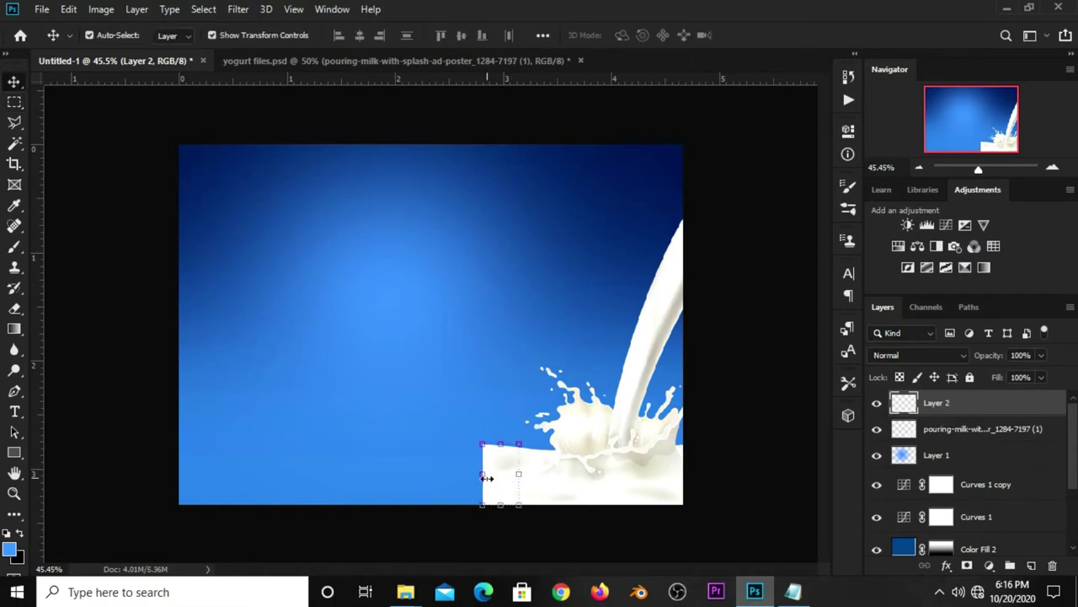
left_click_drag(479, 475, 147, 472)
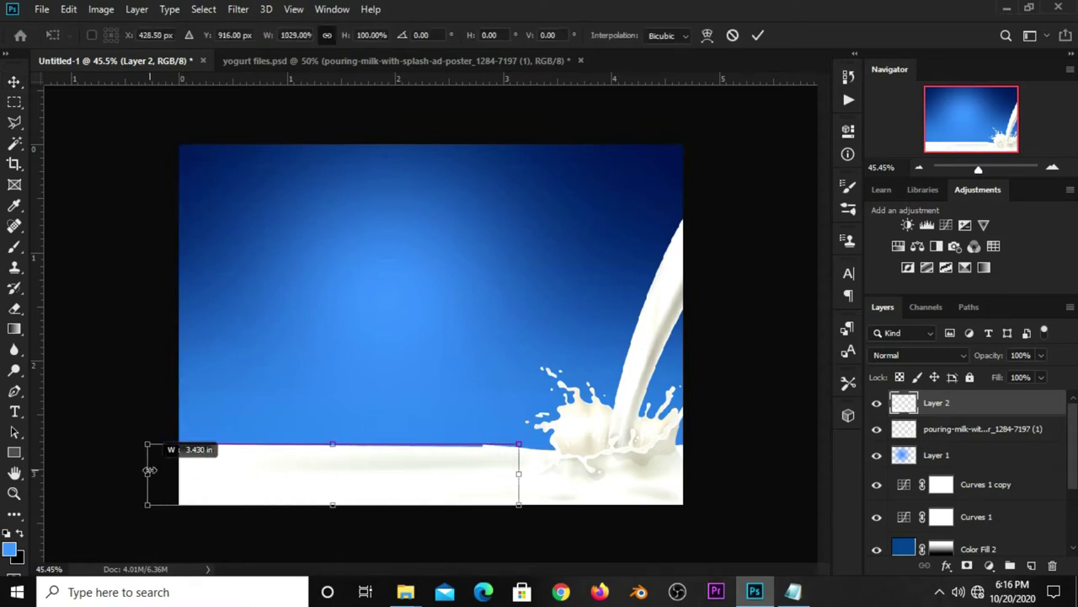
right_click(464, 460)
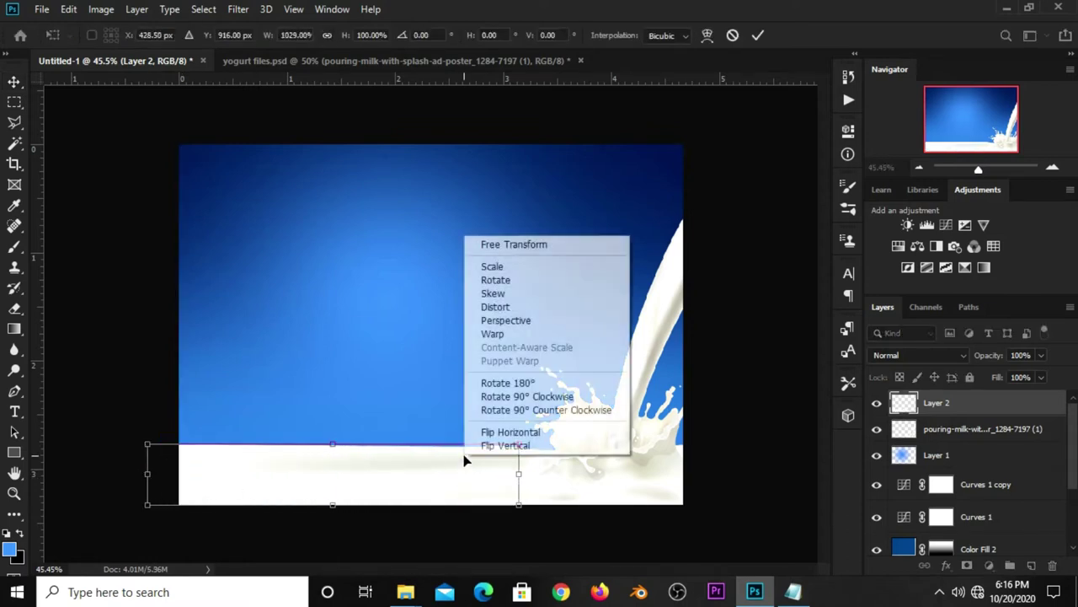
left_click(492, 334)
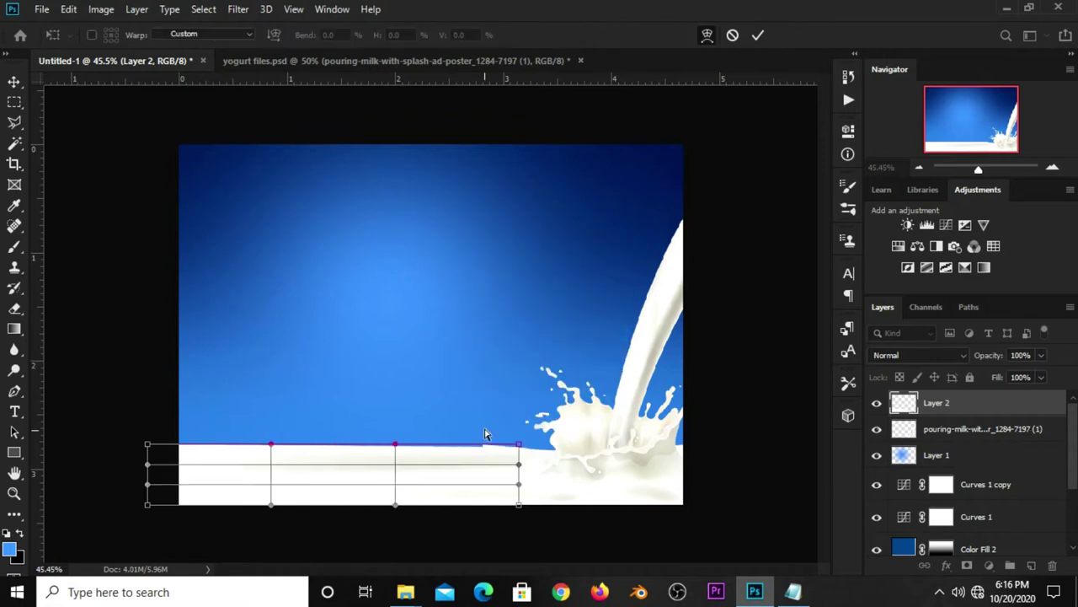
scroll(481, 452, "up", 1)
scroll(480, 472, "up", 2)
scroll(482, 497, "up", 2)
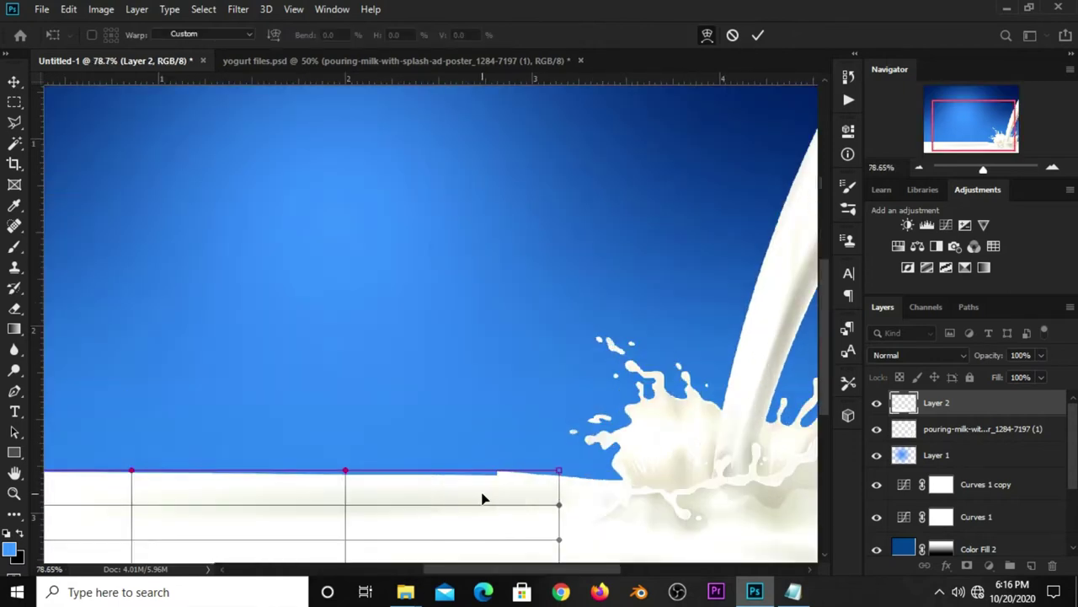
left_click_drag(476, 494, 474, 482)
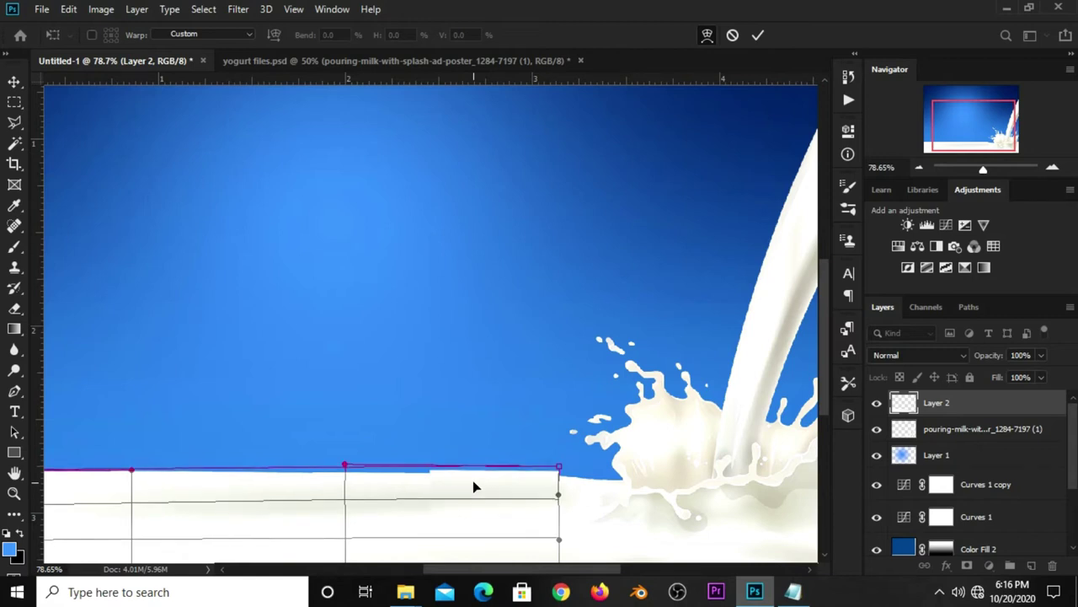
left_click_drag(561, 467, 561, 473)
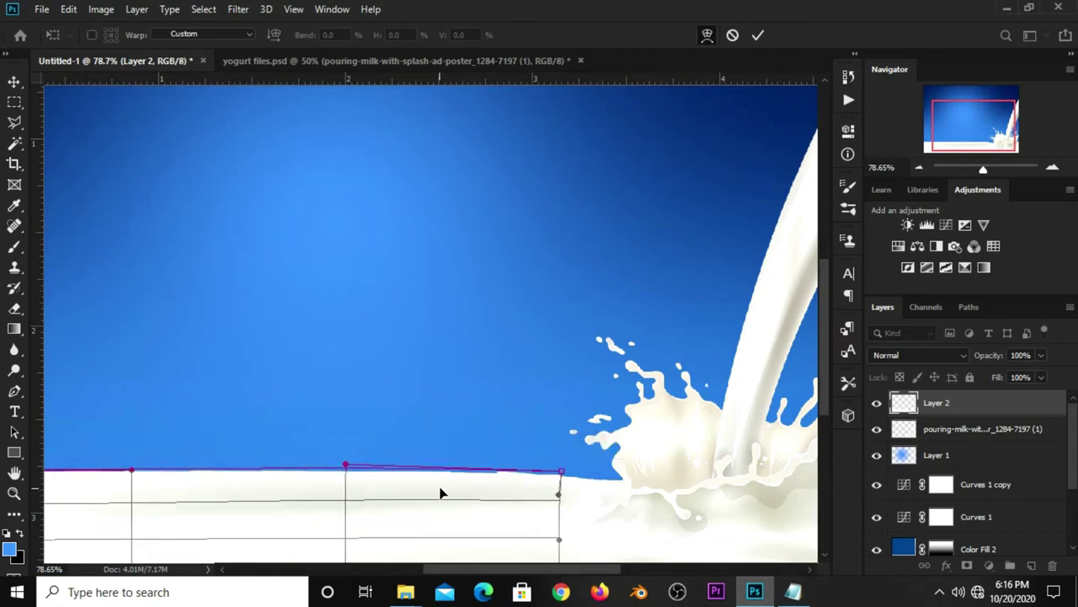
- Apply the warp and add a layer mask to Layer 2
scroll(502, 460, "down", 2)
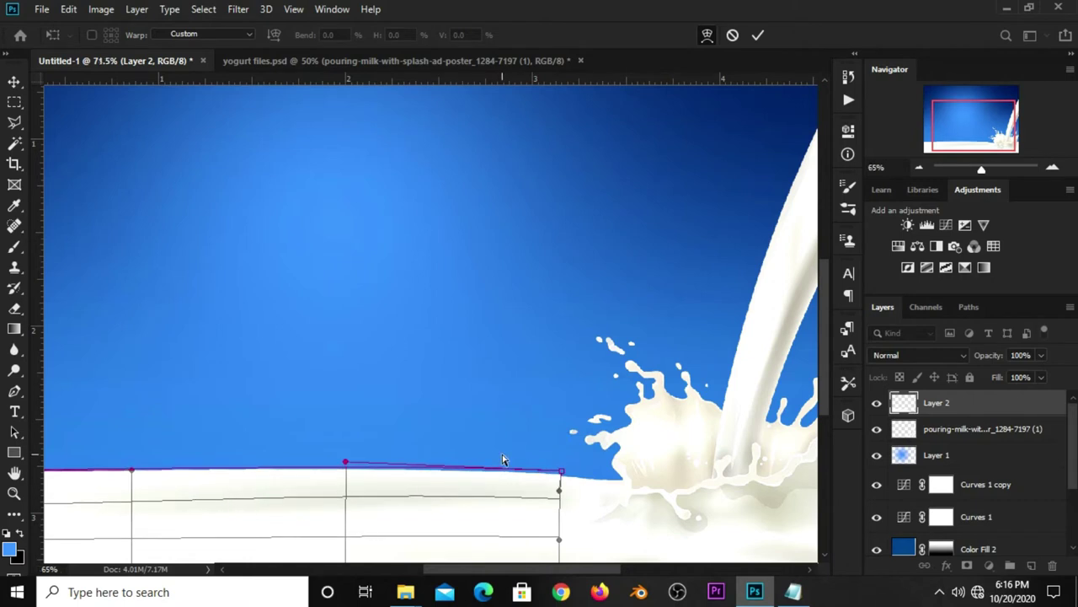
scroll(502, 459, "down", 1)
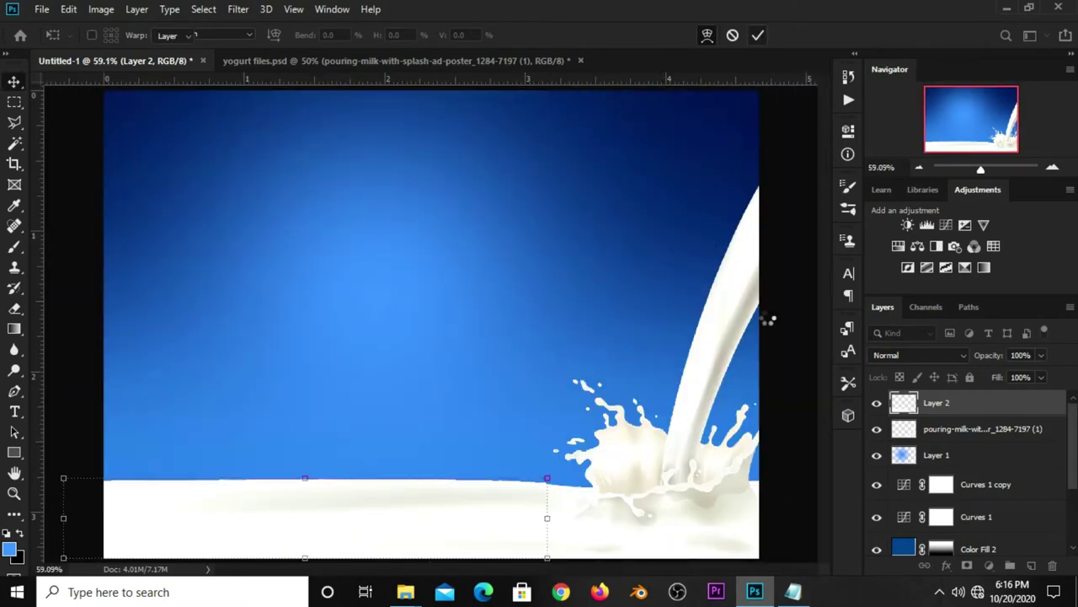
key("Return")
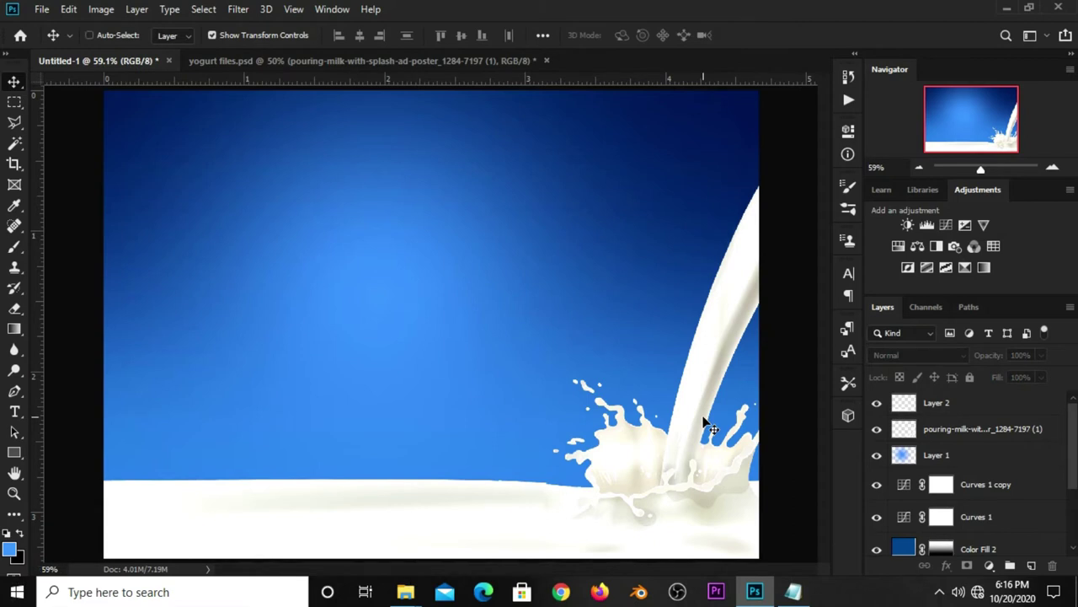
left_click(502, 514)
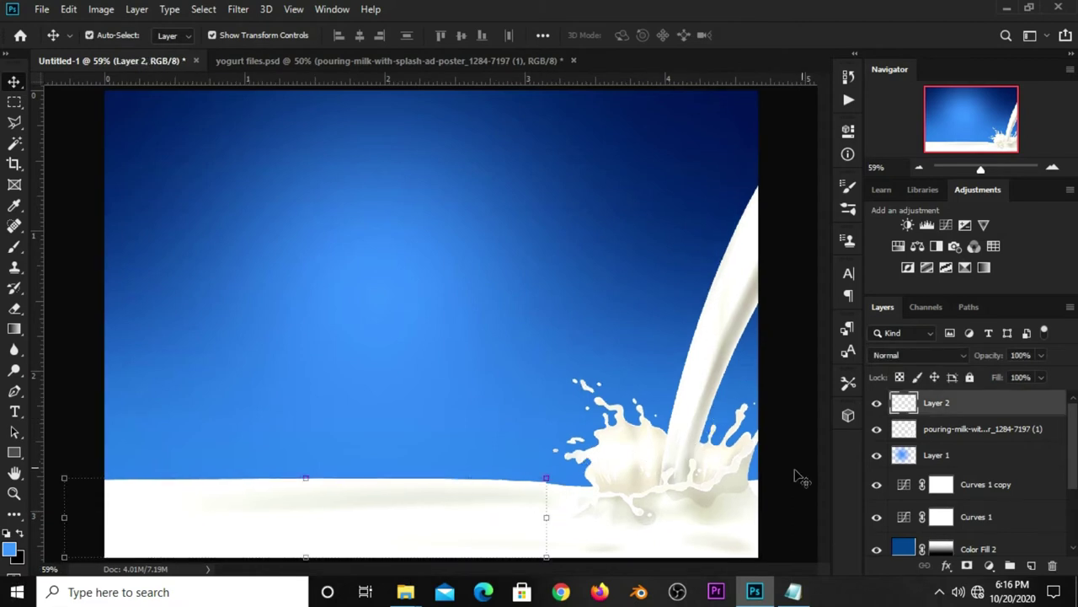
left_click(967, 565)
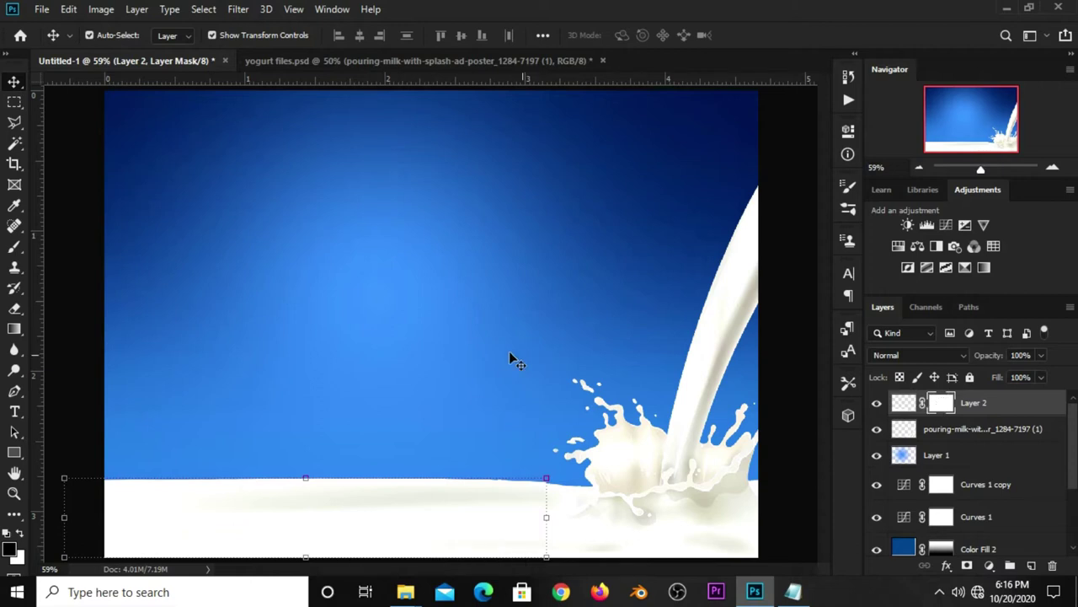
- Paint black with an 80 px brush on Layer 2's mask to hide the seam
left_click(15, 247)
left_click(53, 243)
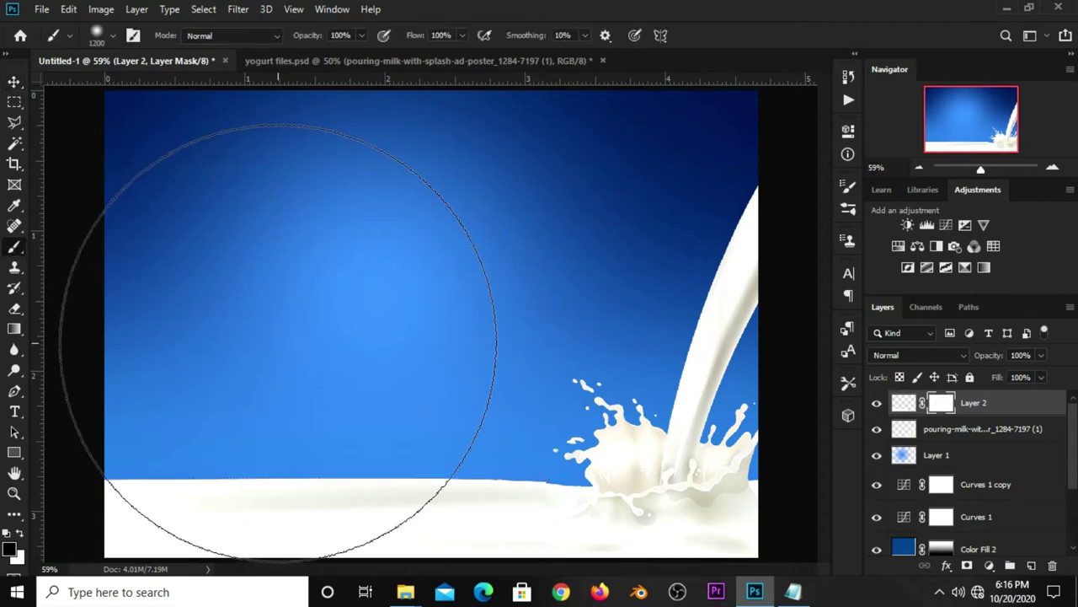
key("bracketleft")
key("bracketleft")
key("bracketleft")
key("bracketleft")
key("bracketleft")
key("bracketleft")
key("bracketleft")
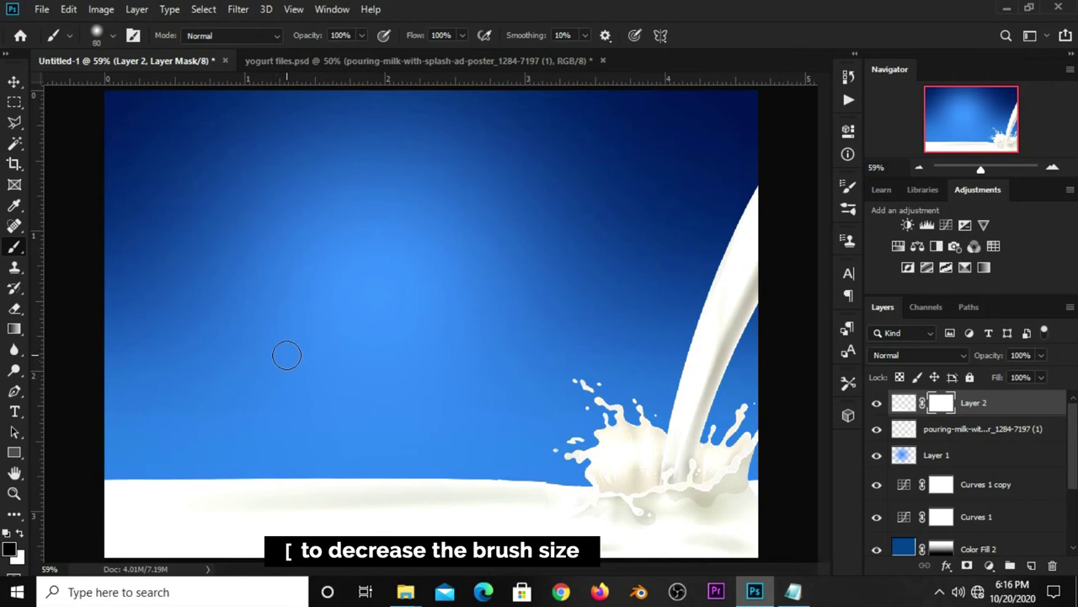
left_click(7, 549)
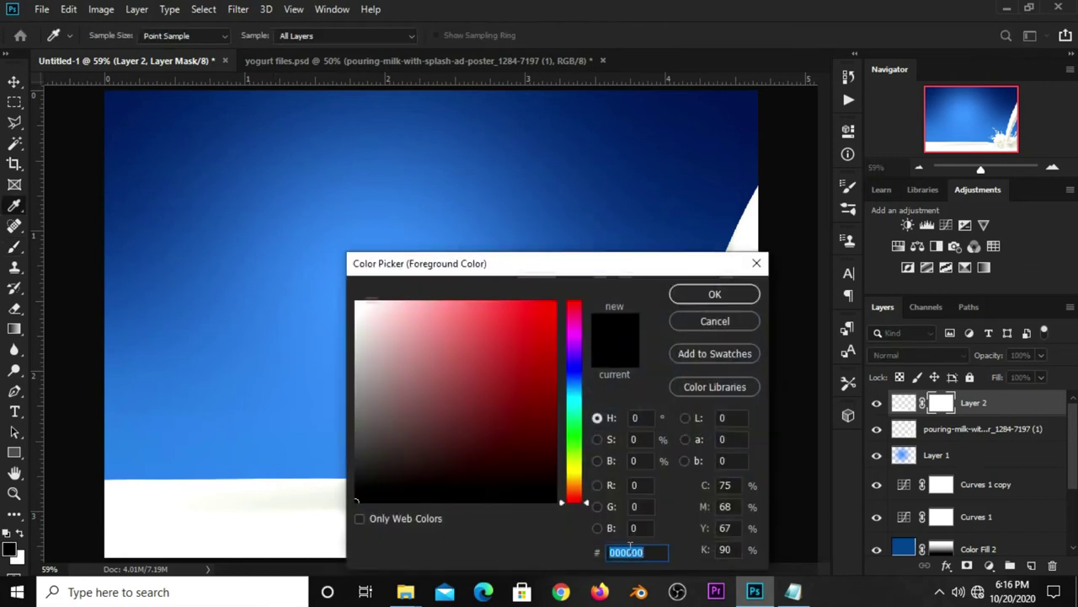
left_click(713, 294)
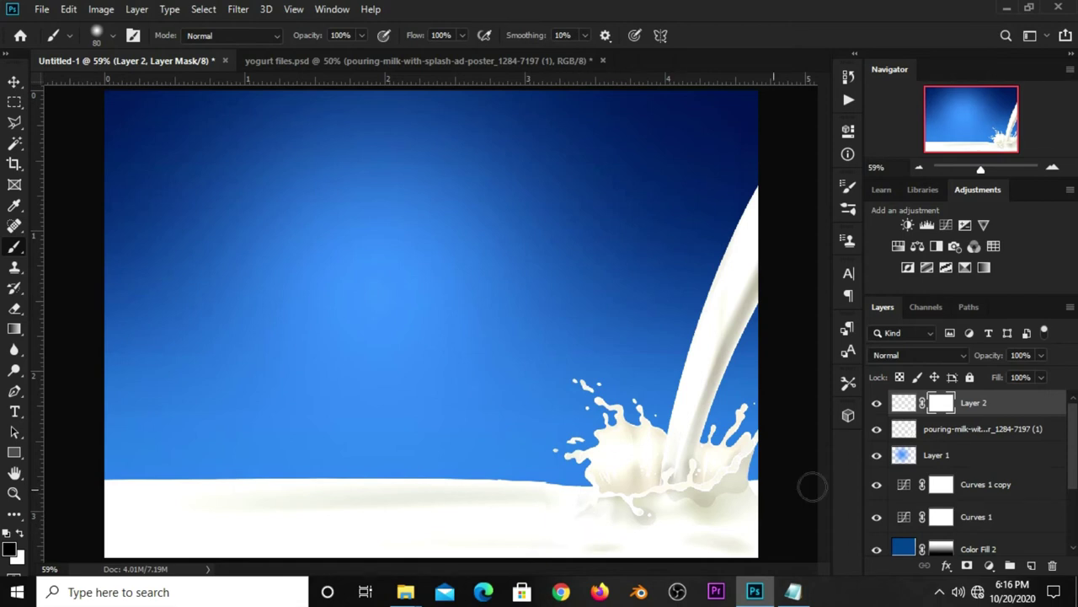
left_click(876, 404)
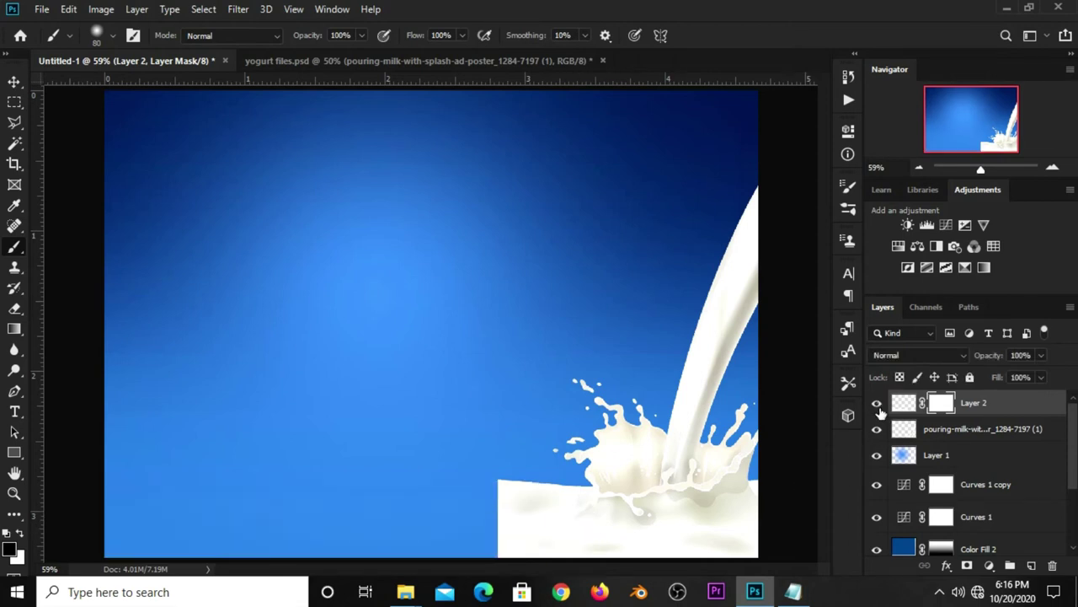
left_click(876, 404)
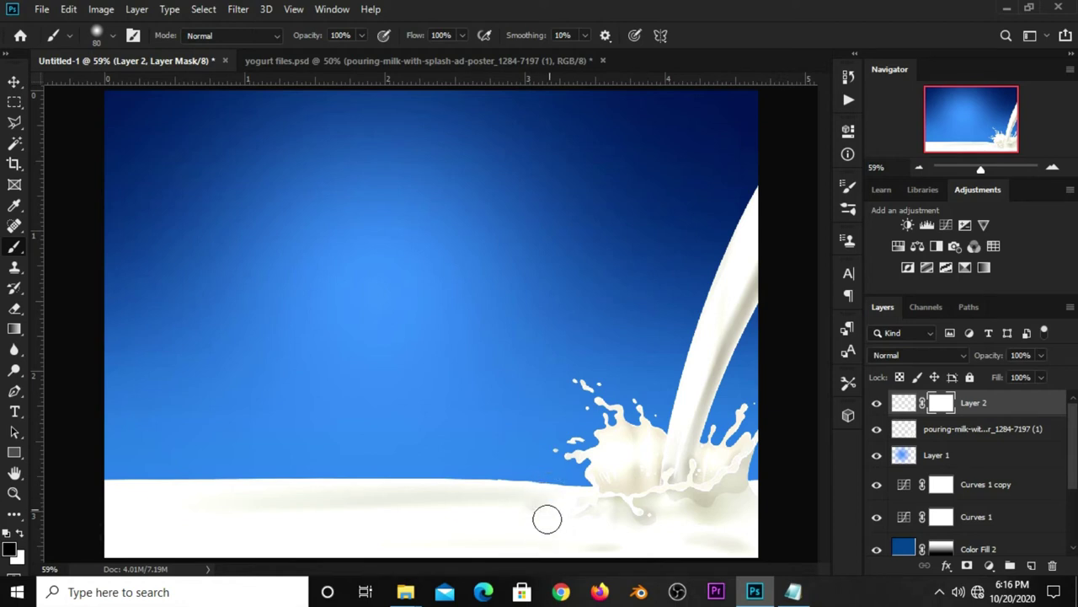
scroll(526, 535, "down", 1, "alt")
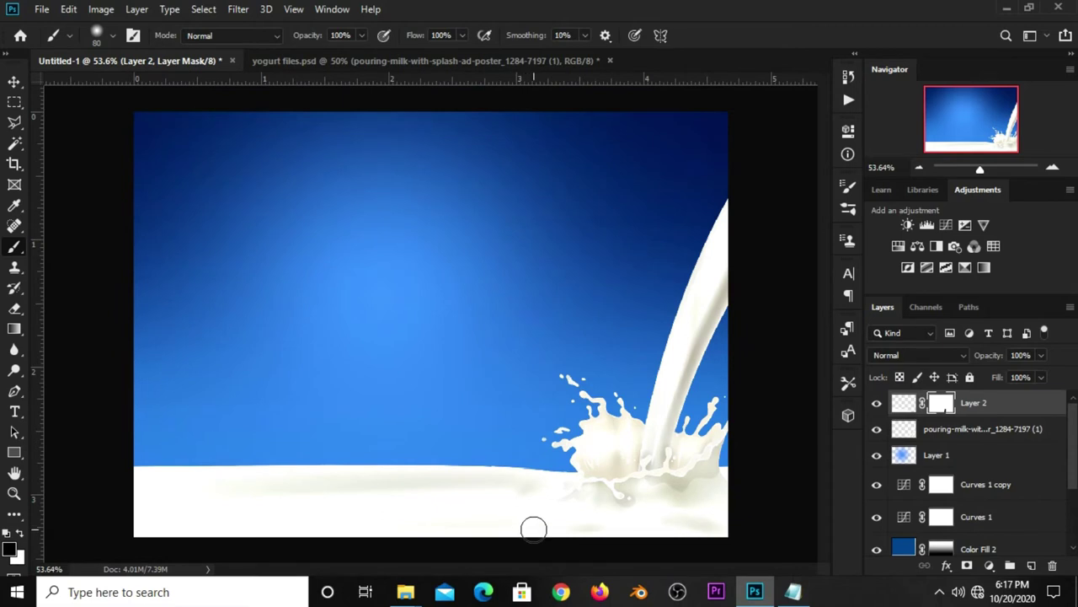
key("v")
left_click(748, 460)
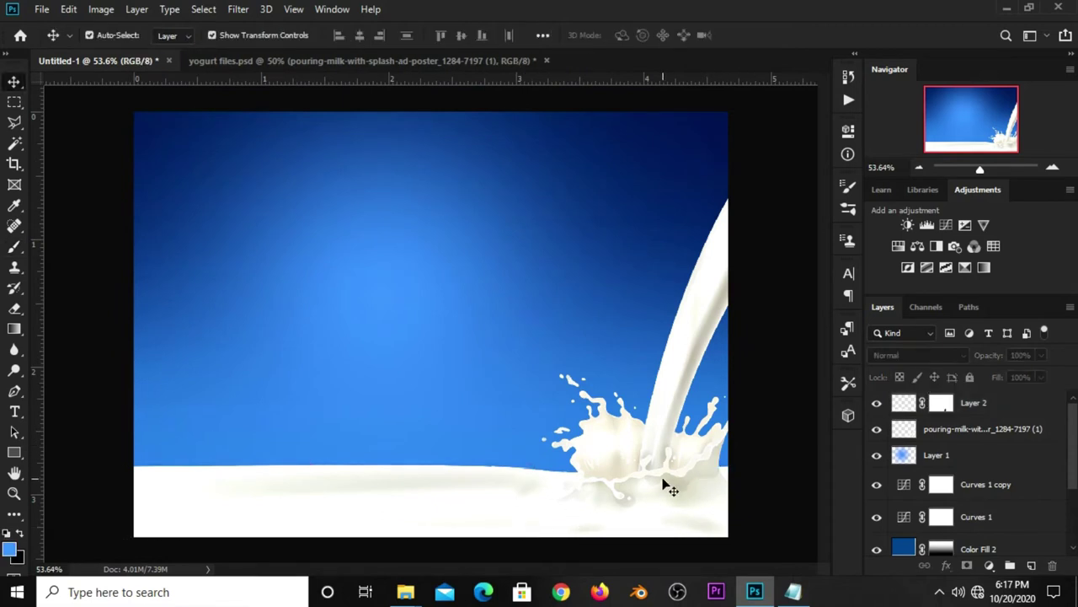
- Drag the red cup layer from yogurt files.psd onto the poster, resting on the milk at left
left_click(638, 508)
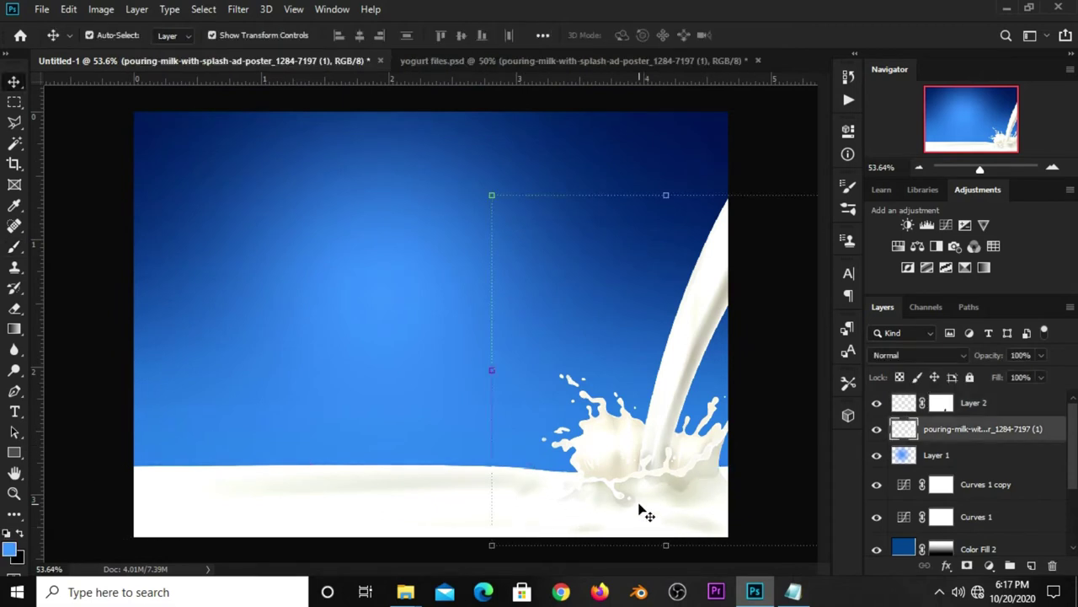
left_click(755, 442)
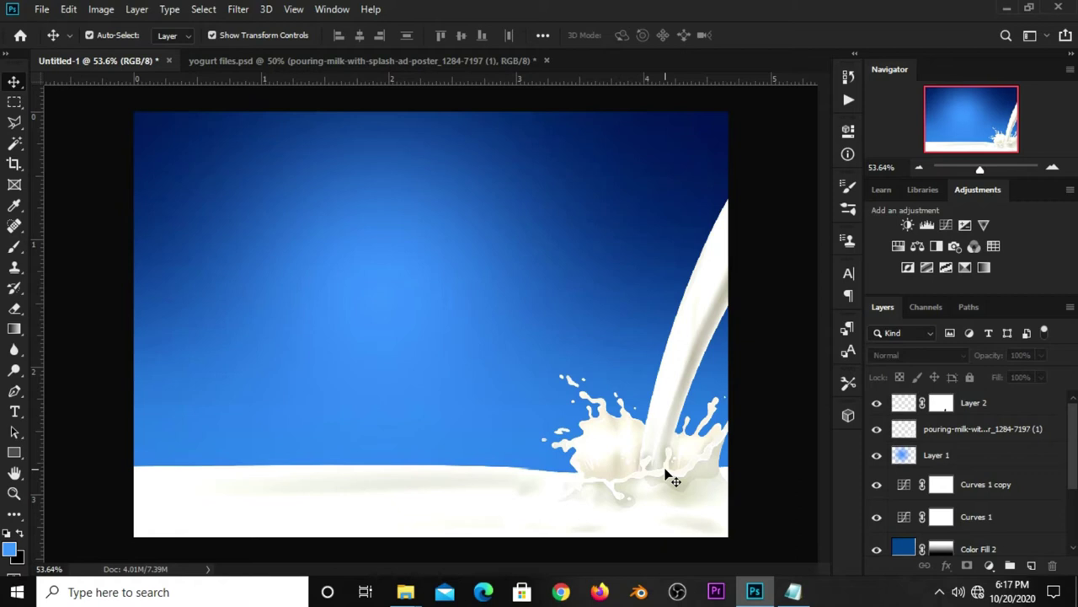
left_click(320, 61)
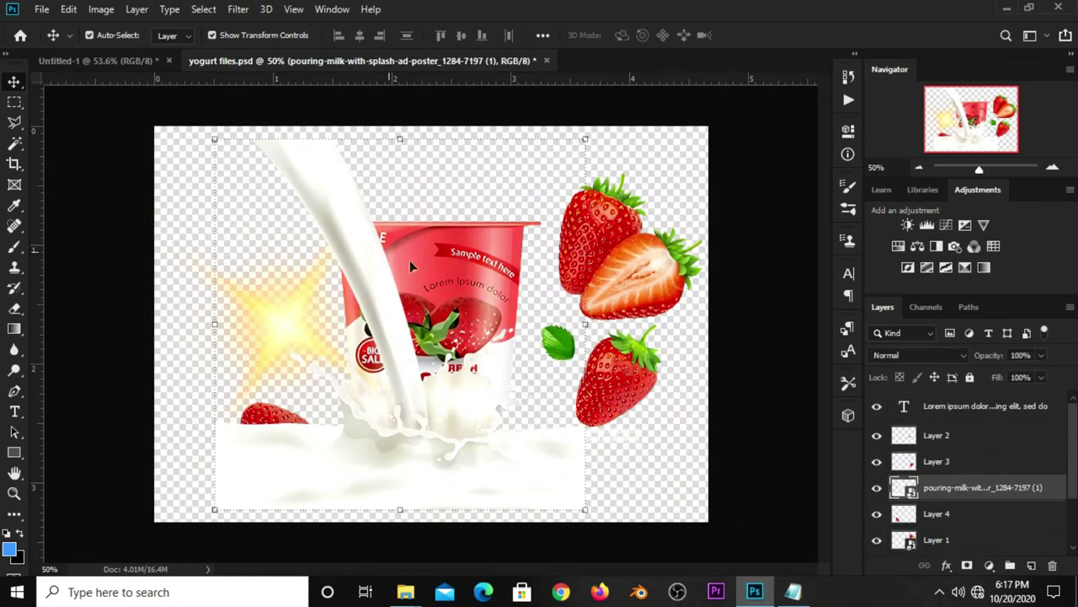
left_click(452, 268)
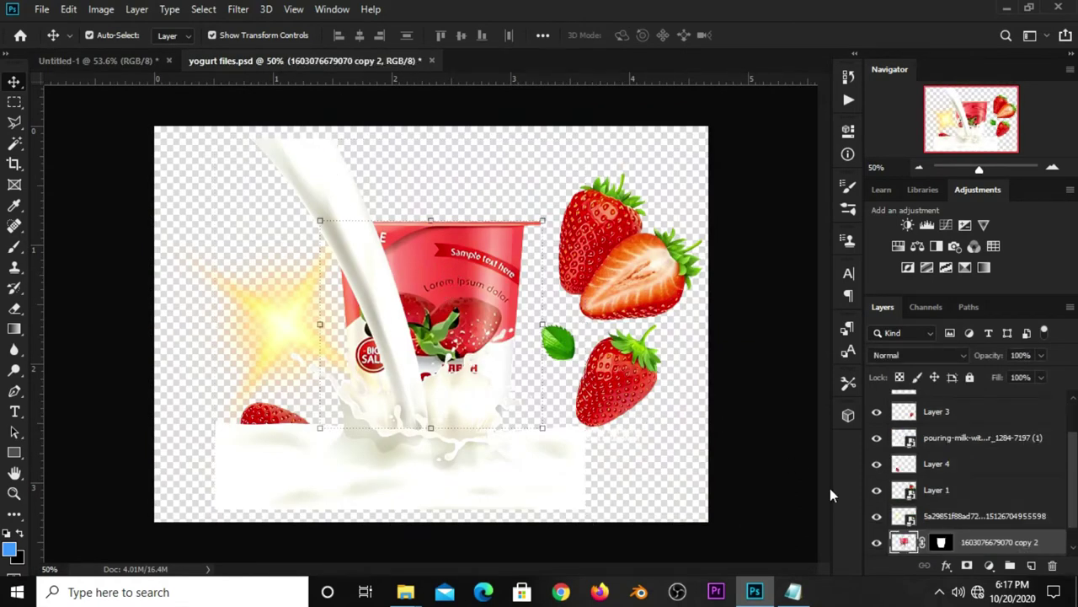
left_click(505, 468)
left_click(876, 438)
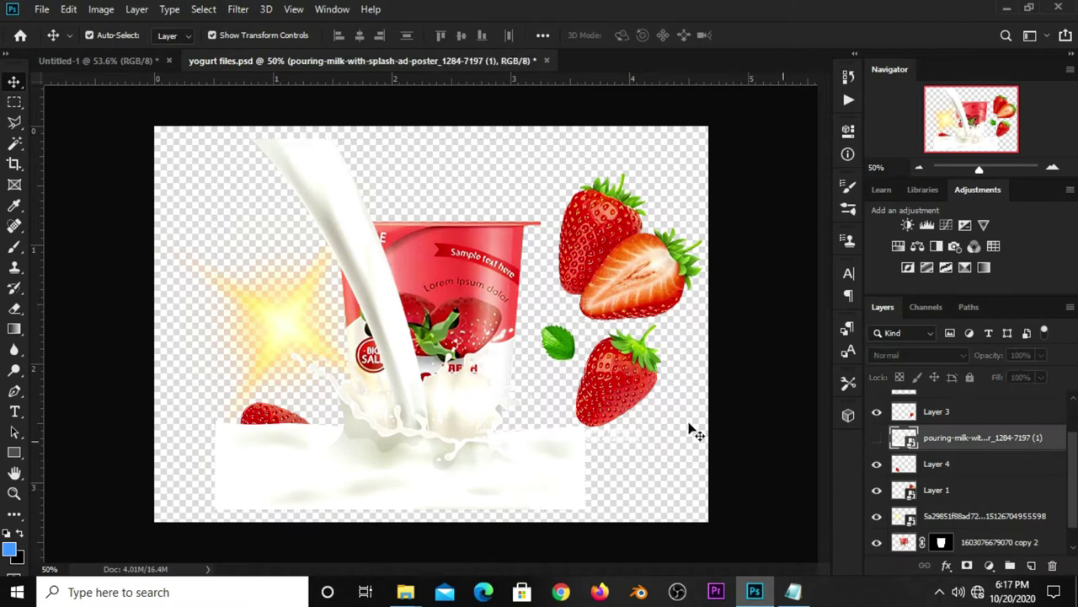
left_click(452, 299)
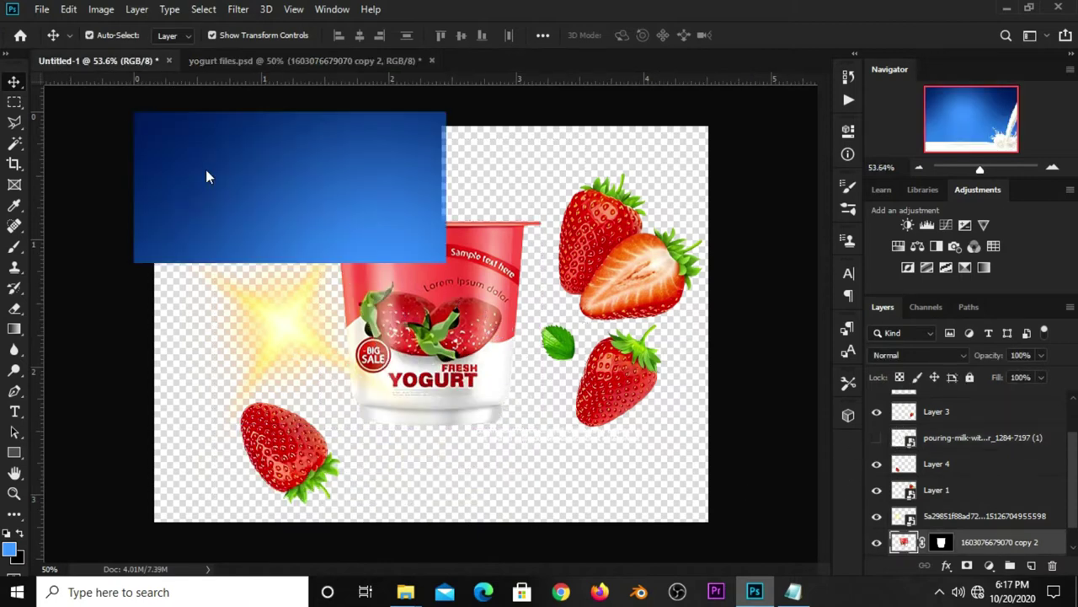
mouse_move(133, 70)
left_mouse_down()
mouse_move(390, 321)
mouse_move(280, 362)
left_mouse_up()
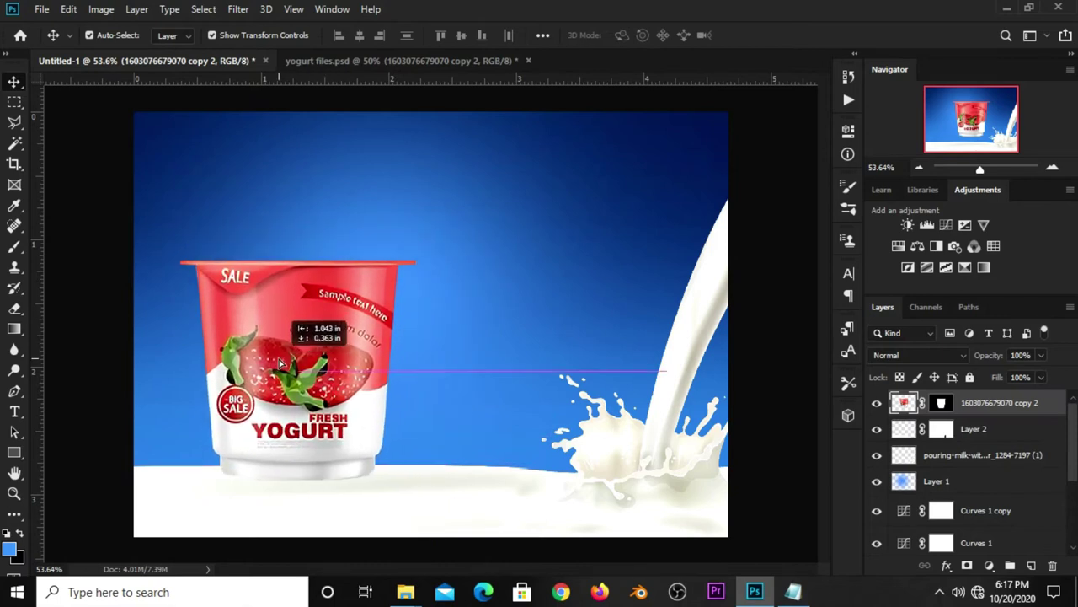
left_click_drag(280, 363, 278, 363)
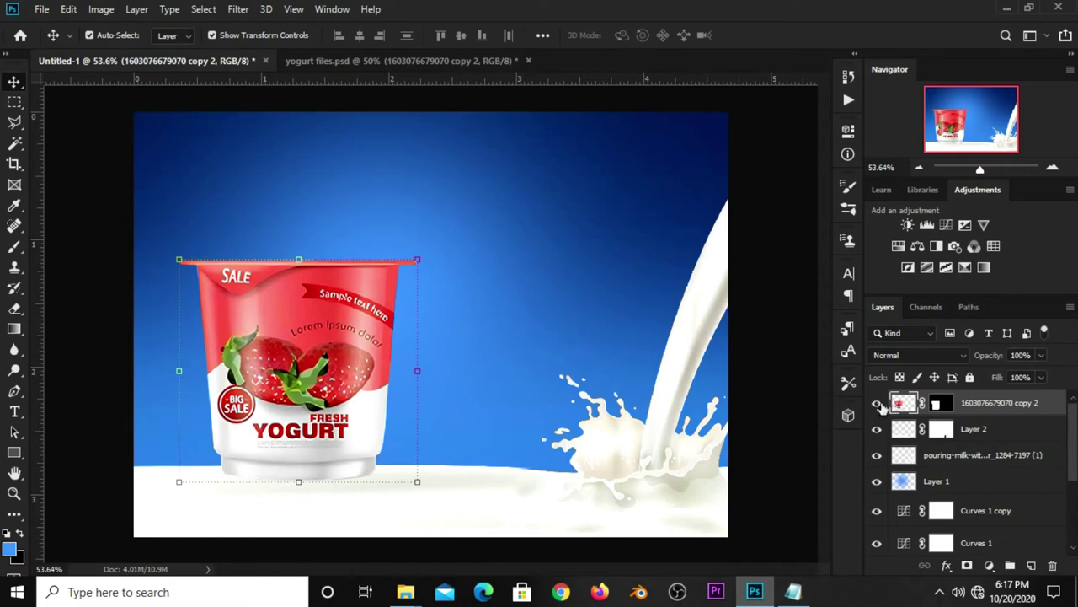
- Convert the yogurt cup layer into a smart object
left_click(377, 61)
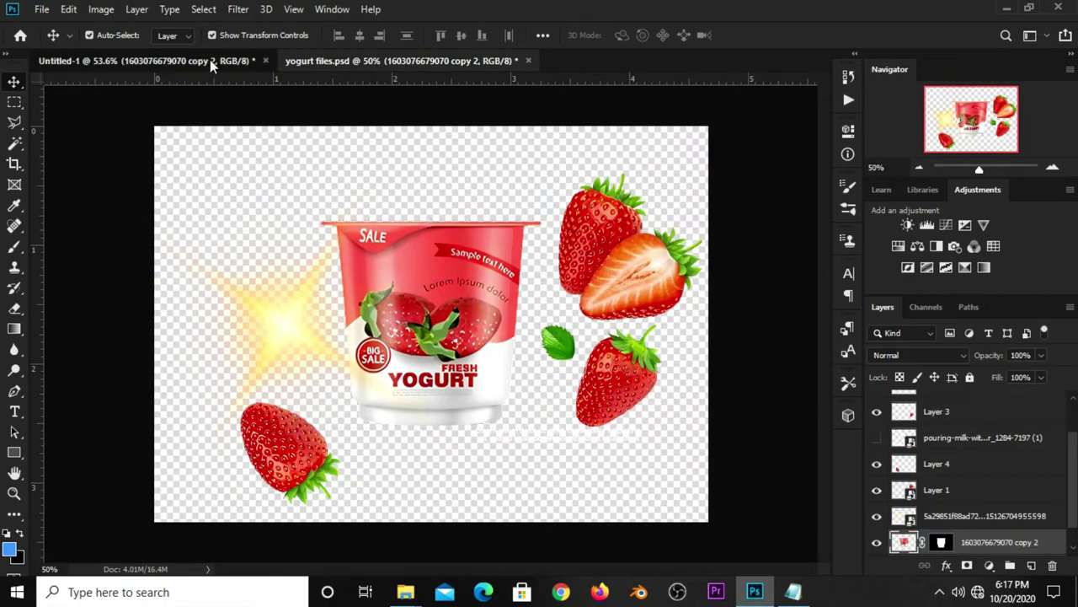
left_click(211, 60)
right_click(968, 409)
left_click(771, 219)
left_click(876, 404)
left_click(876, 403)
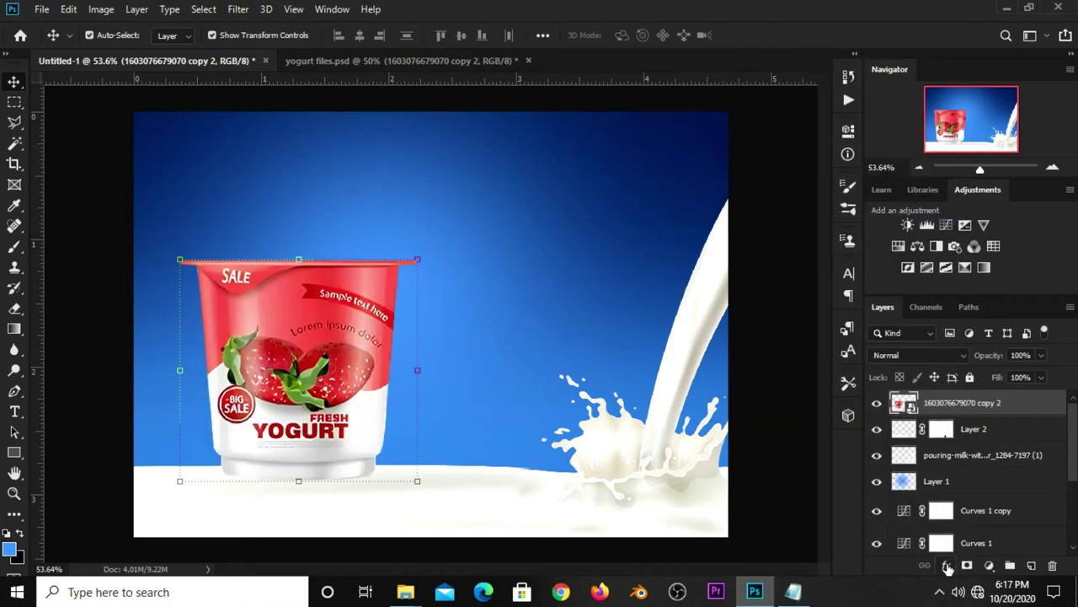
left_click(946, 566)
left_click(801, 485)
- Add a Curves adjustment clipped to the yogurt cup to boost its contrast
left_click(989, 565)
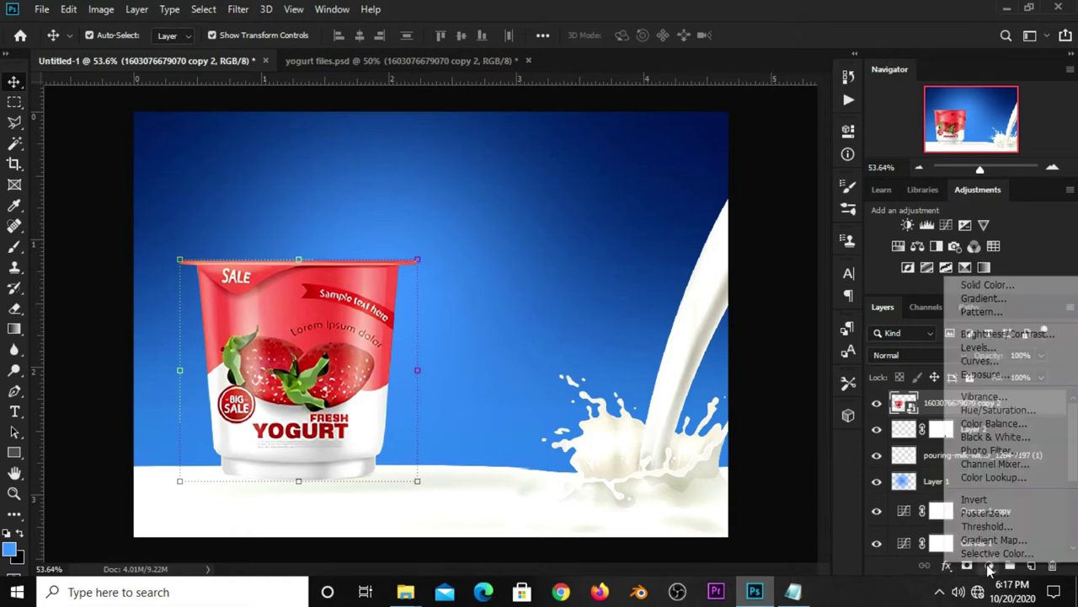
left_click(979, 361)
left_click_drag(717, 303, 717, 321)
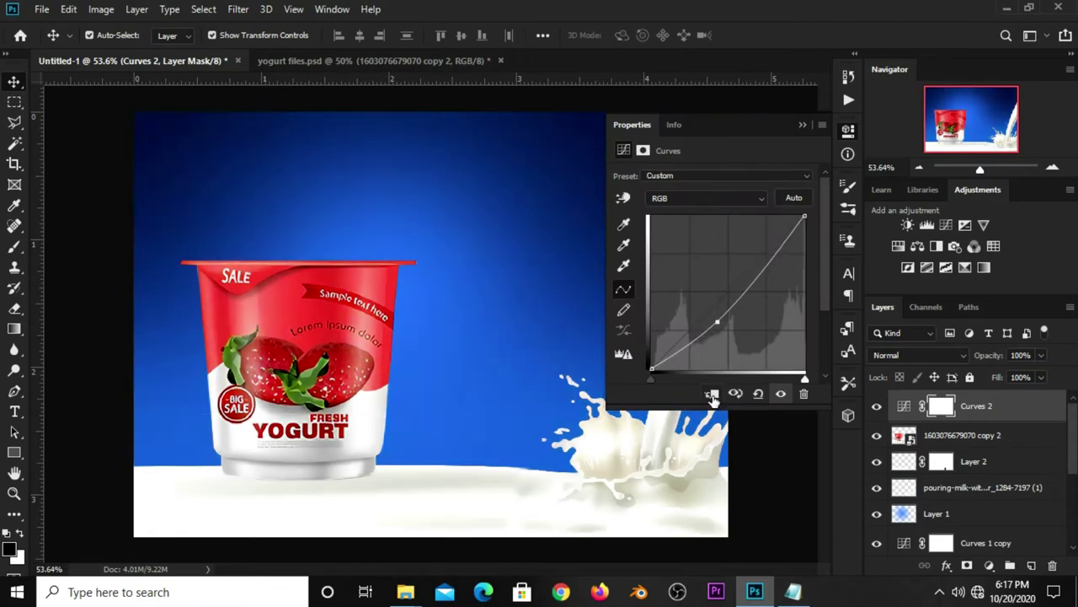
left_click(712, 394)
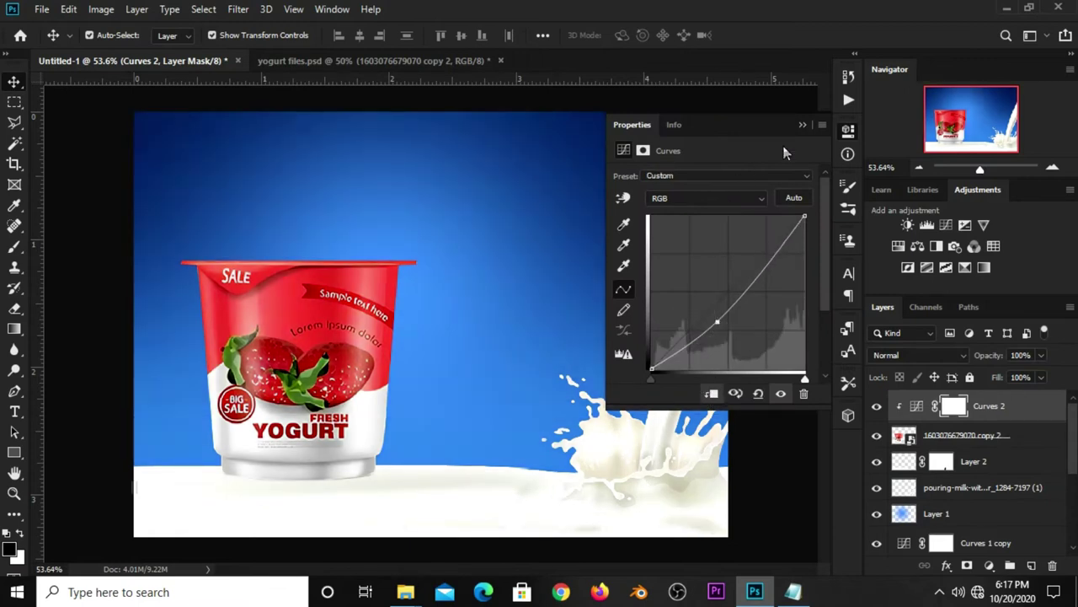
left_click(803, 127)
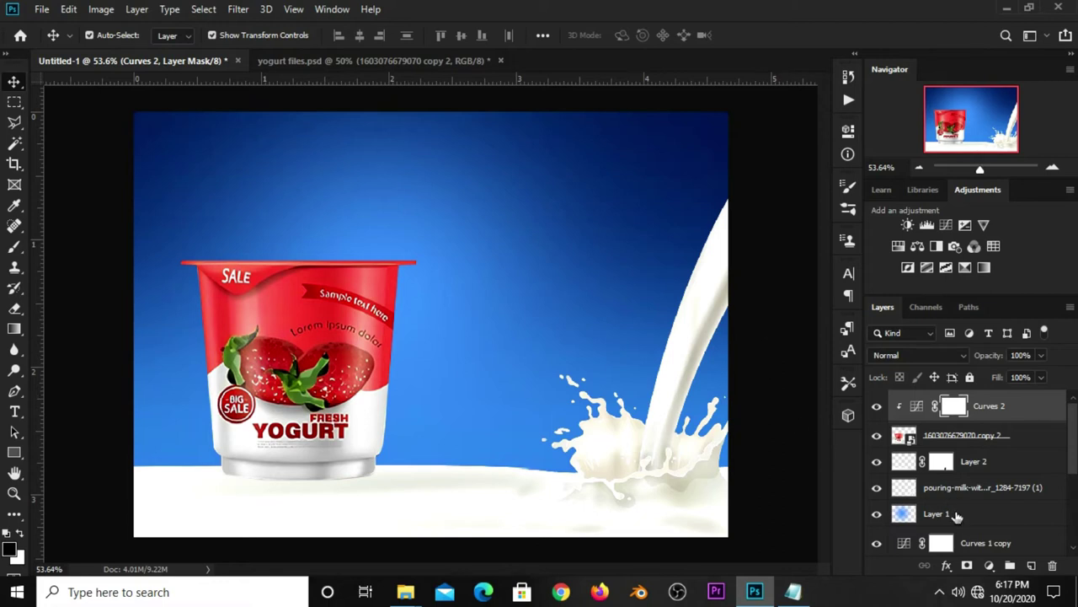
- Add a second Curves adjustment above everything that slightly darkens the whole poster
left_click(989, 565)
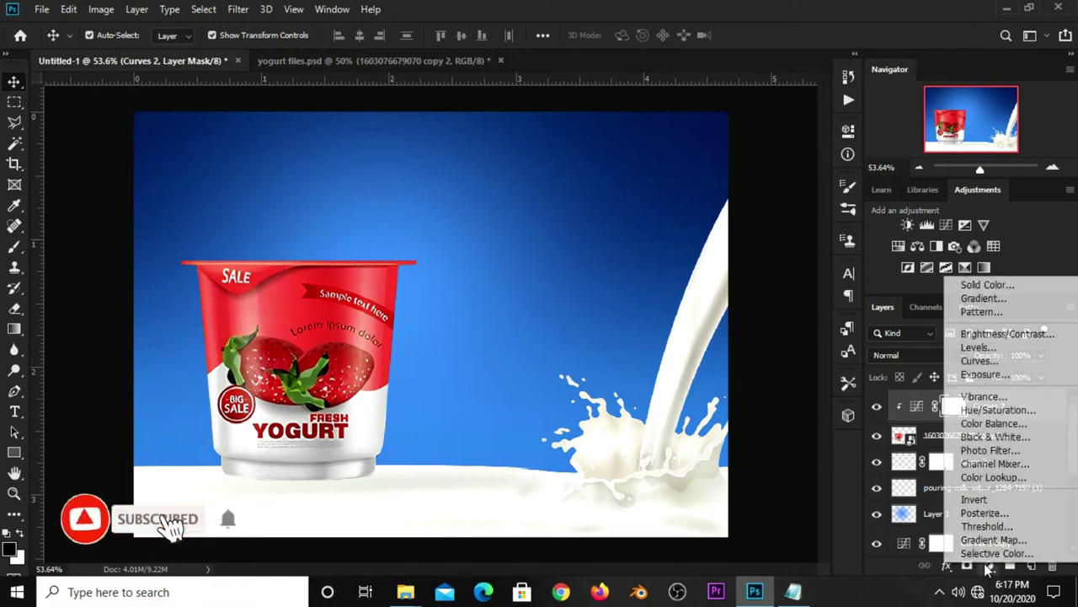
left_click(980, 360)
mouse_move(709, 317)
left_mouse_down()
mouse_move(710, 329)
mouse_move(725, 301)
left_mouse_up()
left_click(801, 124)
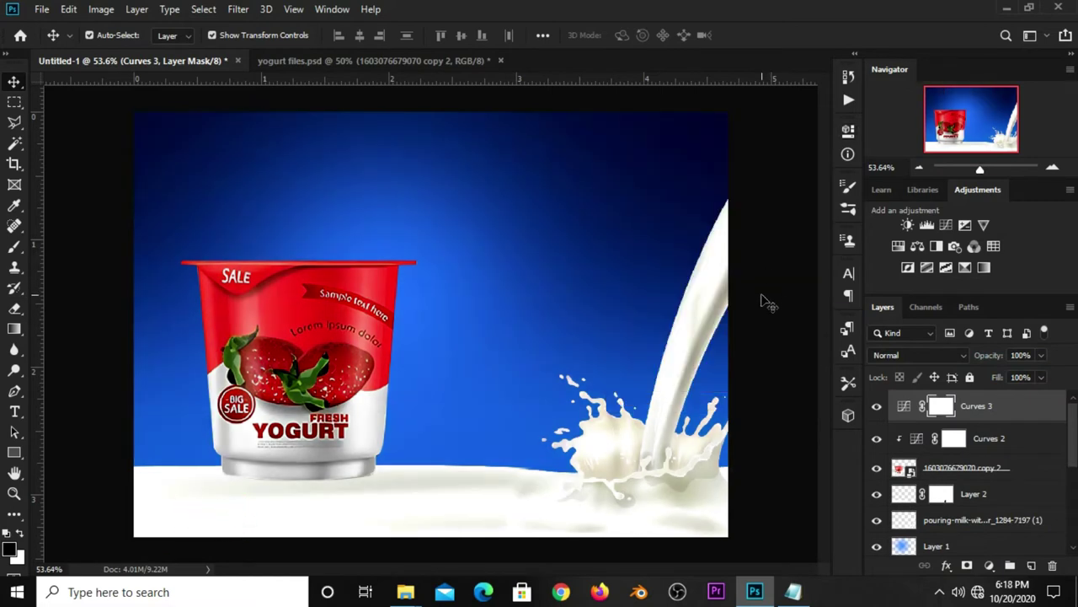
left_click(729, 404)
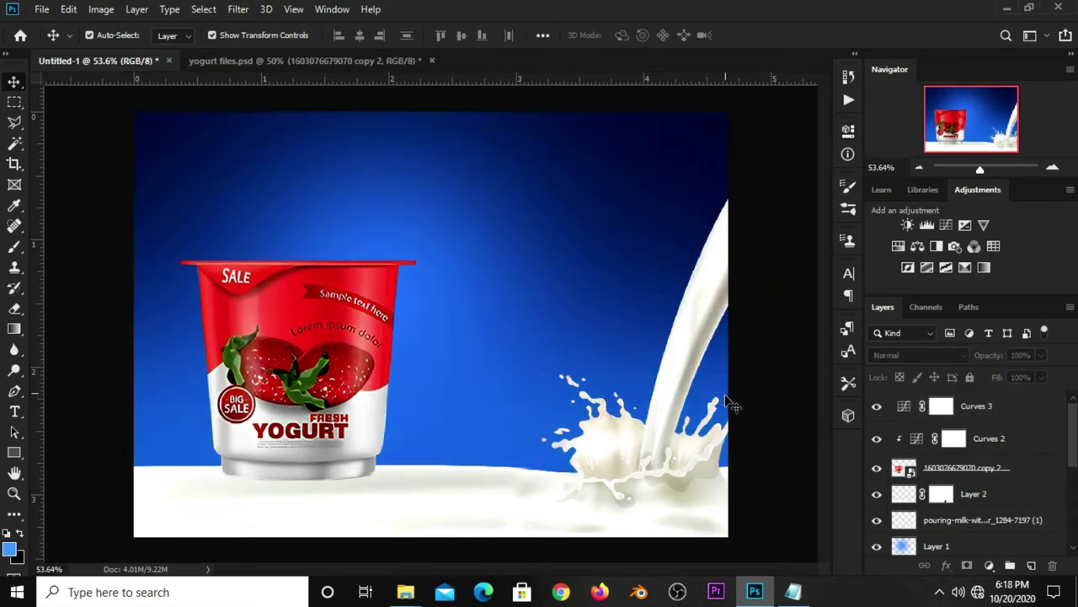
- Add a new empty layer above the Layer 2 milk ground for the cup's shadow
left_click(354, 399)
scroll(985, 466, "down", 2)
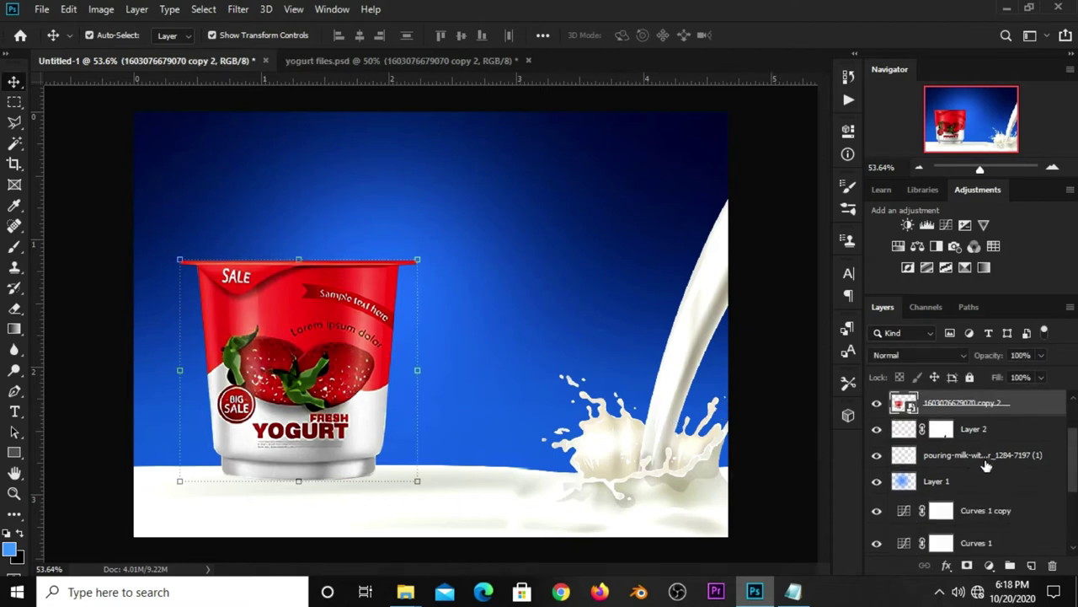
left_click(978, 431)
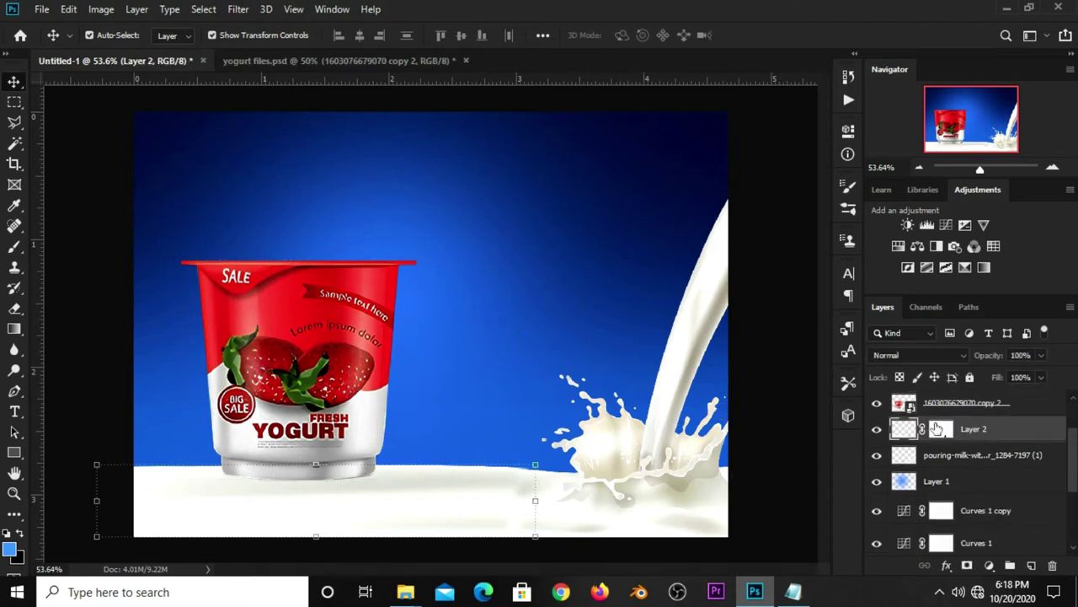
left_click(878, 430)
left_click(878, 429)
left_click(1030, 564)
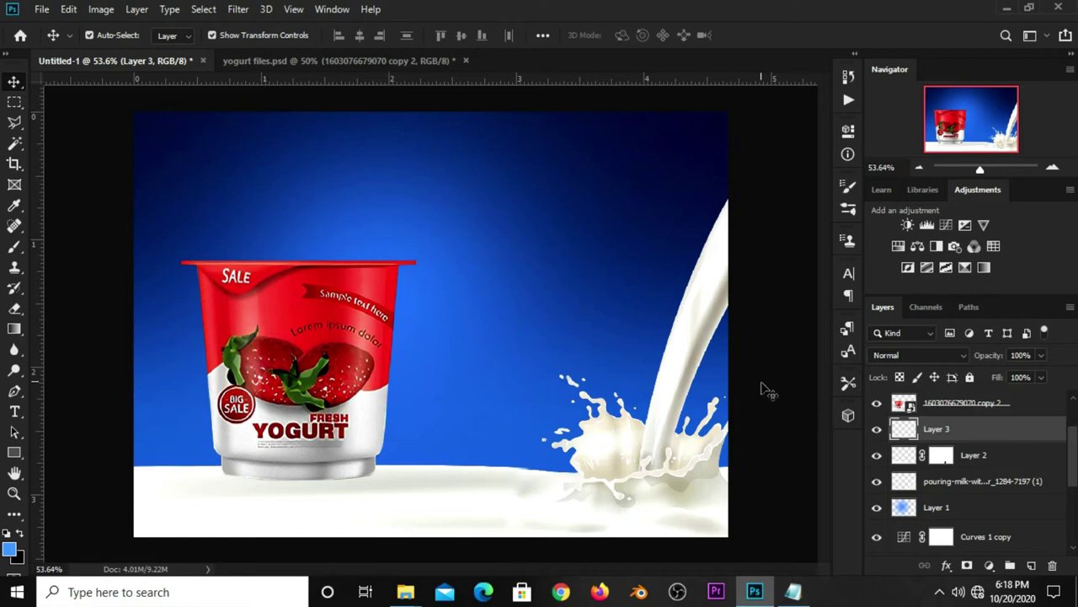
- Paint a soft black shadow beneath the cup with a large, about 500 px brush
right_click(14, 246)
left_click(66, 249)
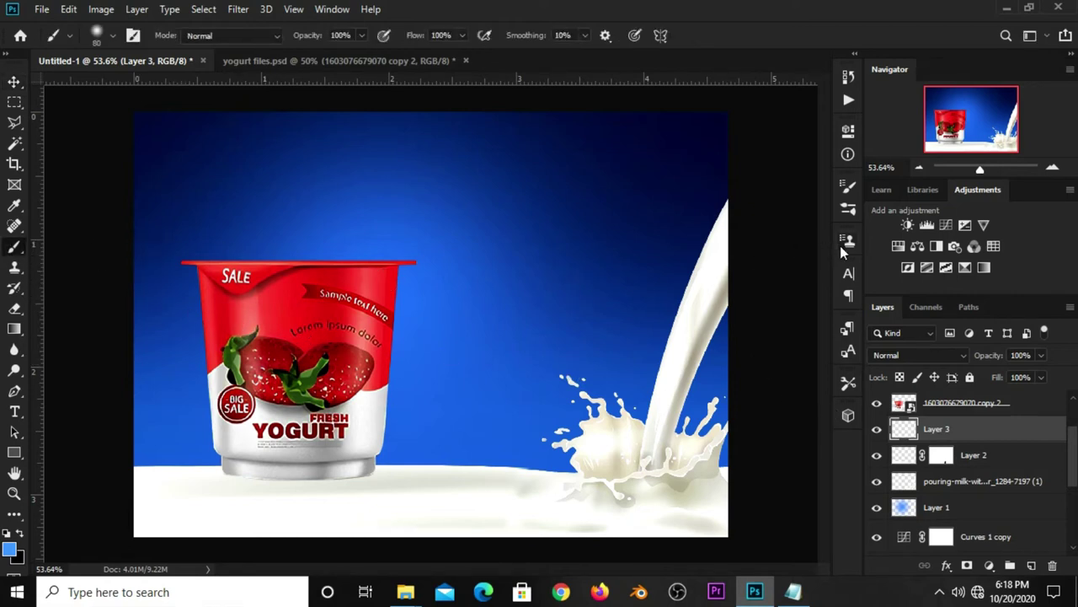
left_click(848, 187)
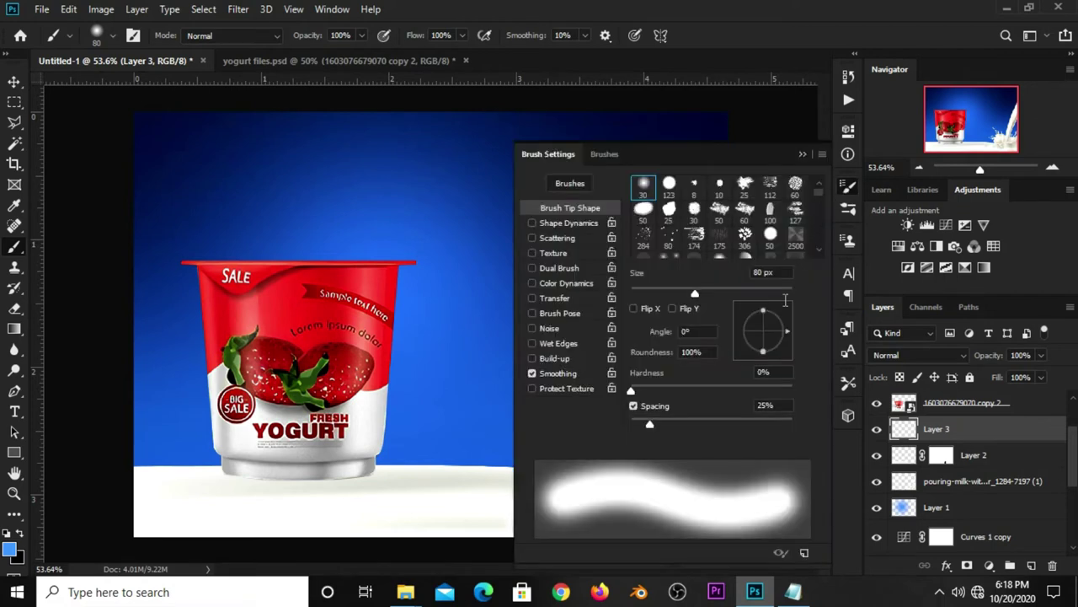
type("8")
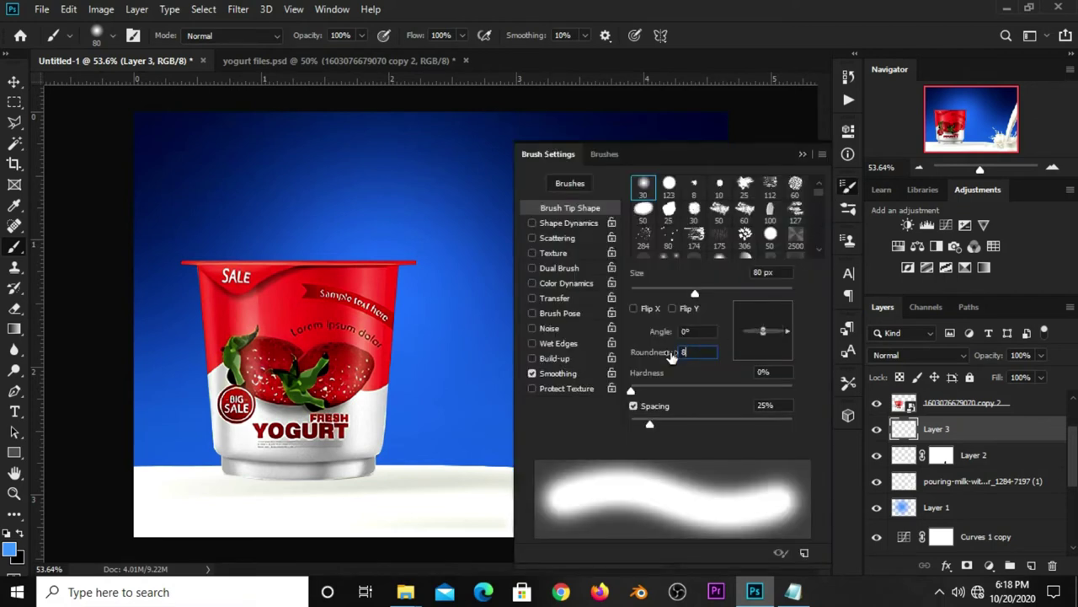
left_click(803, 154)
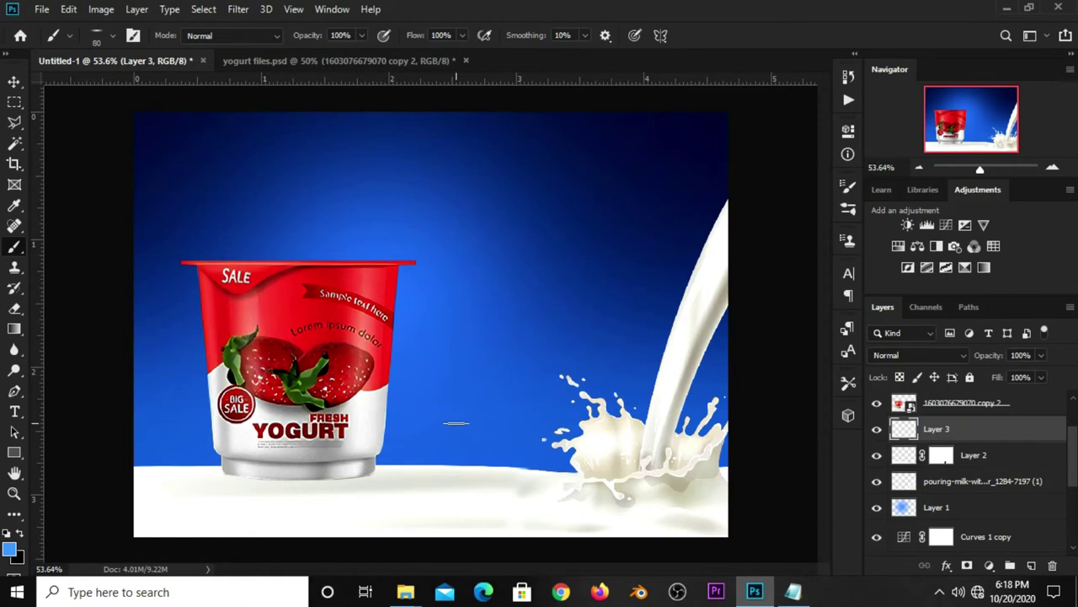
key("bracketright")
key("bracketright")
key("bracketright")
key("bracketright")
key("bracketright")
key("bracketright")
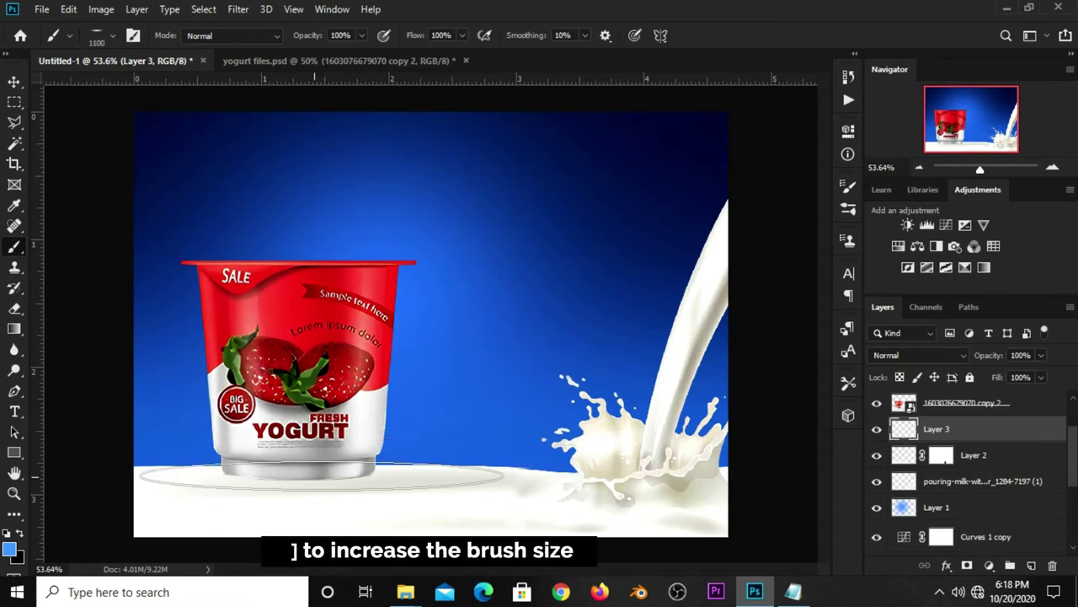
left_click(20, 535)
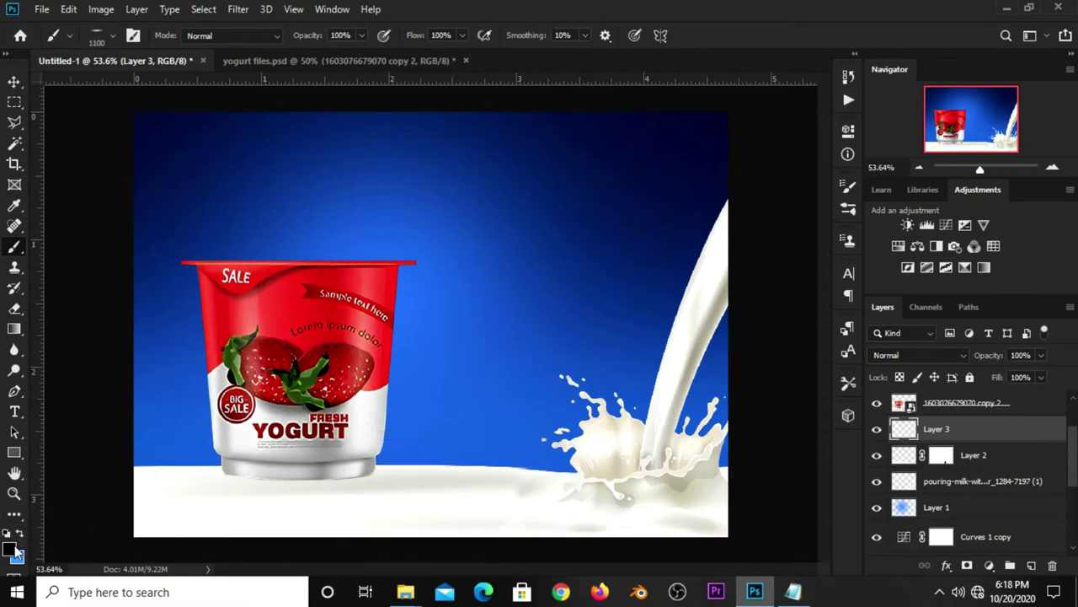
key("bracketleft")
key("bracketleft")
key("bracketleft")
key("bracketleft")
key("bracketleft")
key("bracketright")
key("bracketright")
key("bracketright")
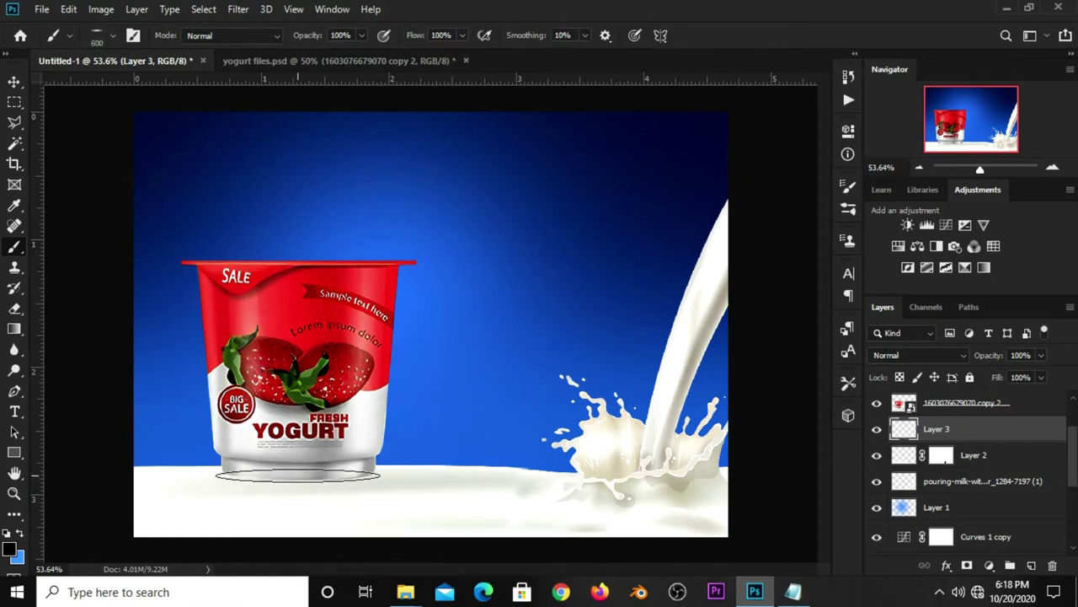
left_click(297, 474)
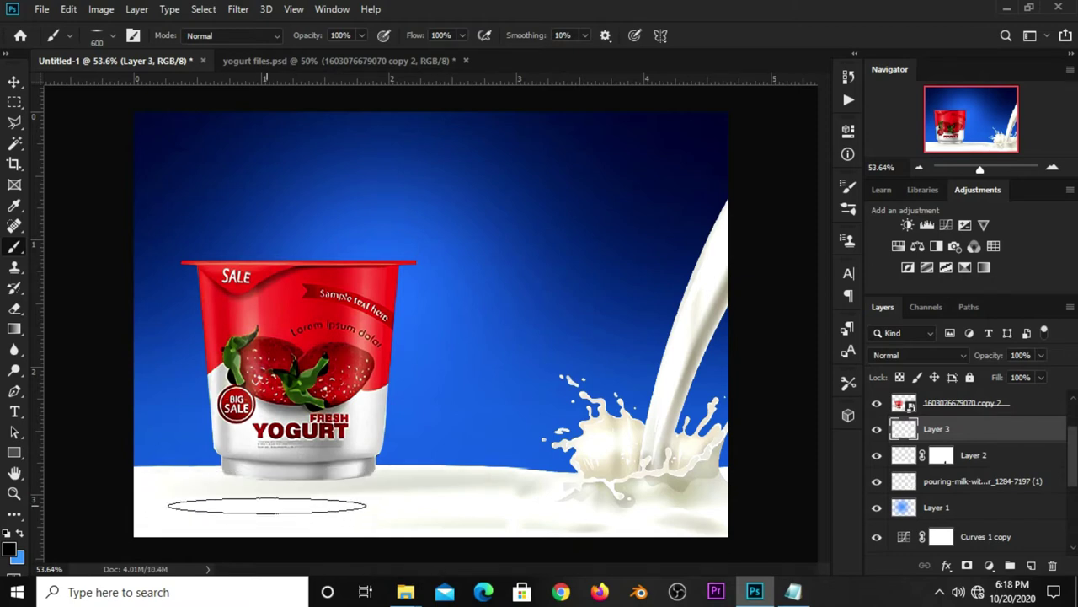
key("bracketleft")
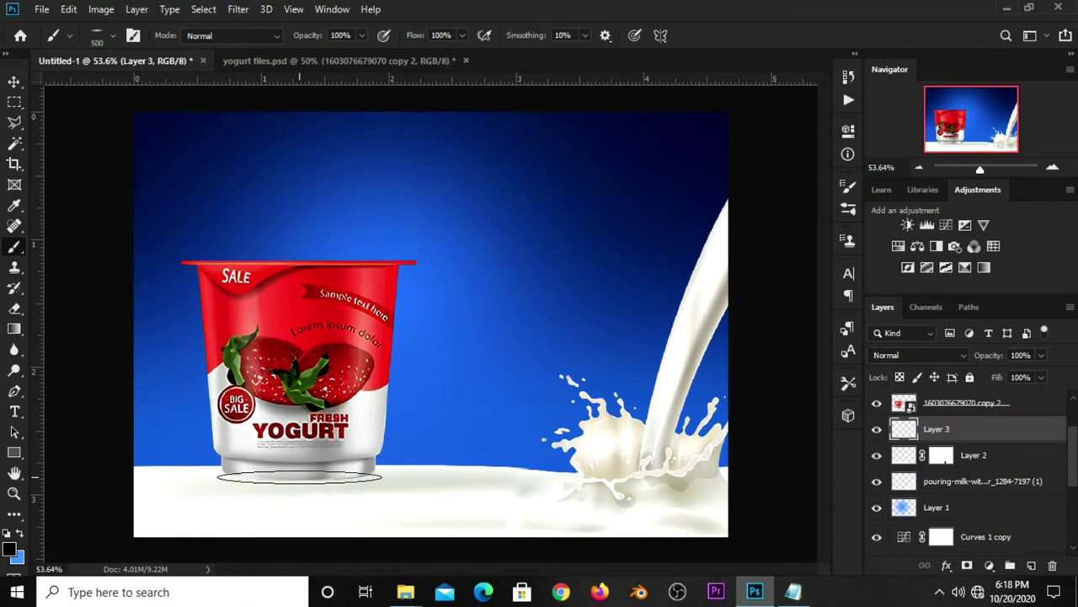
left_click(299, 477)
- Lower the shadow layer's opacity to 77%
key("v")
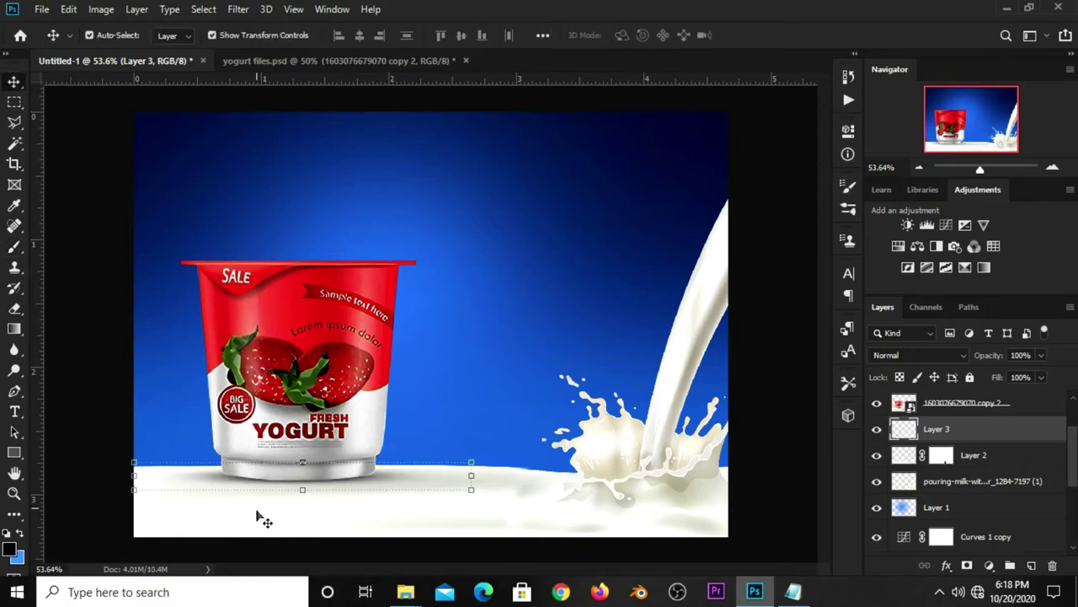
left_click(1041, 354)
left_click_drag(1043, 373, 1028, 377)
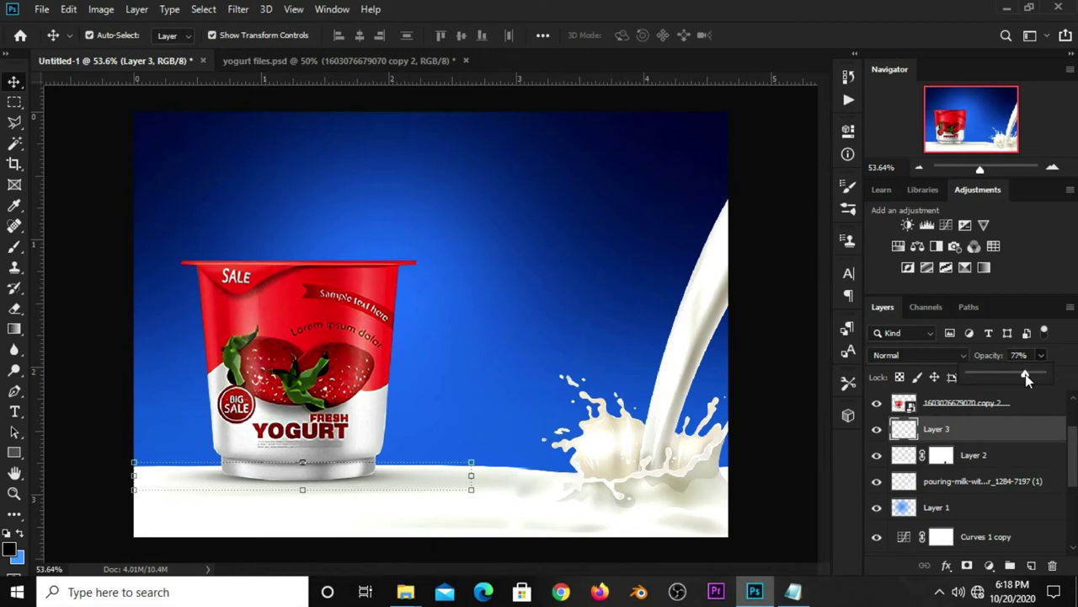
left_click(775, 392)
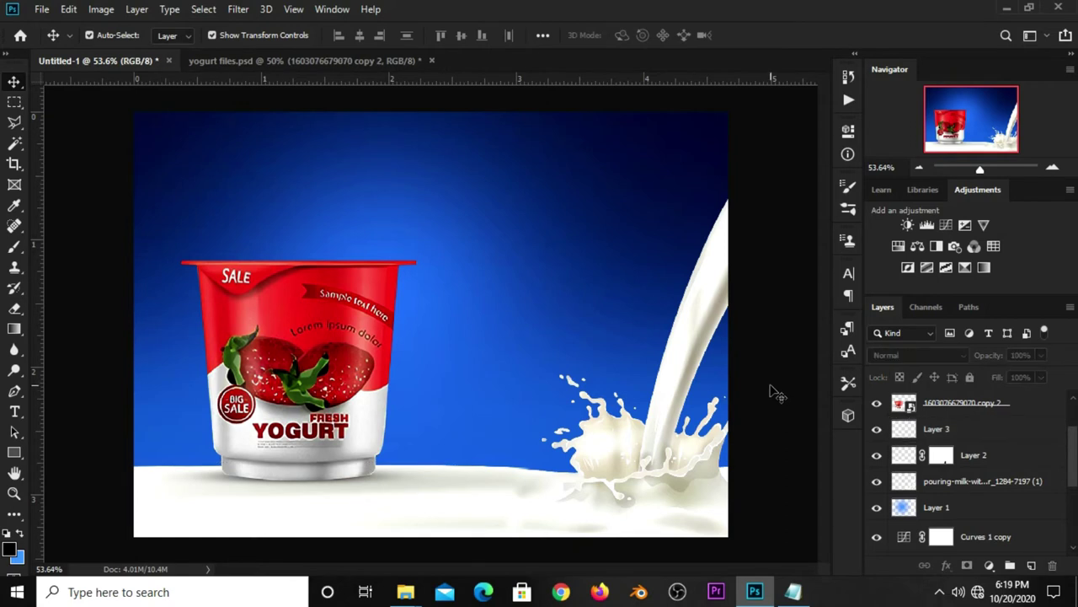
- Drag the sun-flare layer from yogurt files.psd into the Untitled-1 poster
left_click(299, 61)
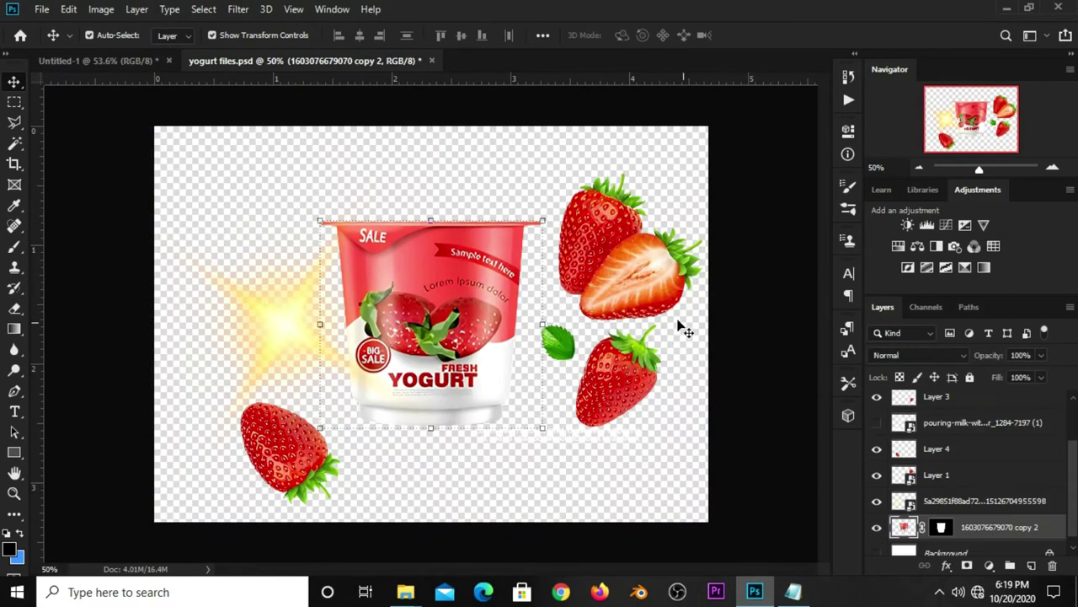
left_click(333, 354)
left_click(313, 330)
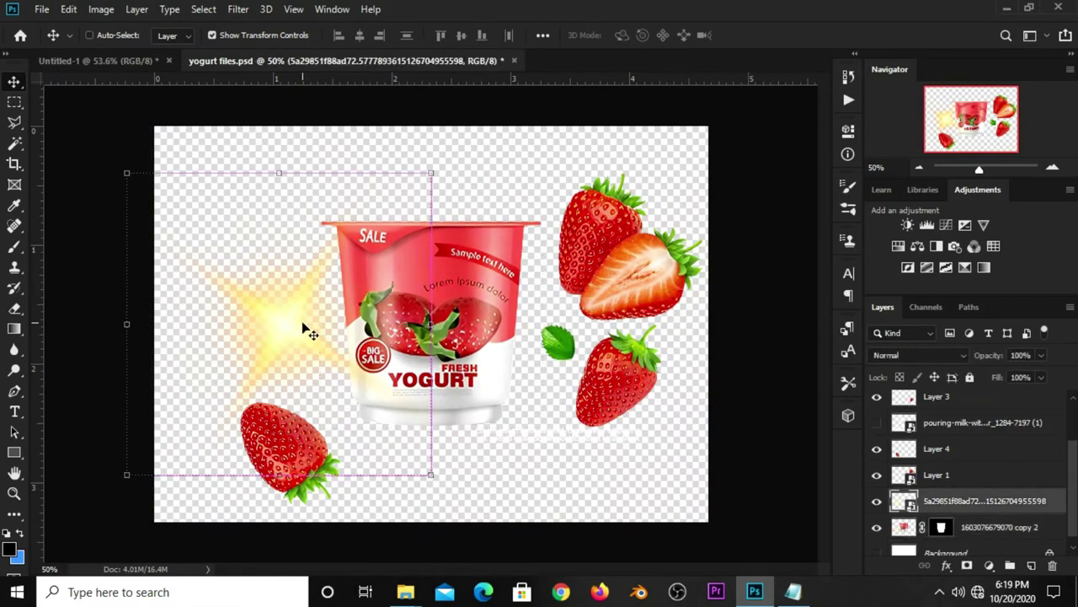
left_click_drag(89, 173, 236, 167)
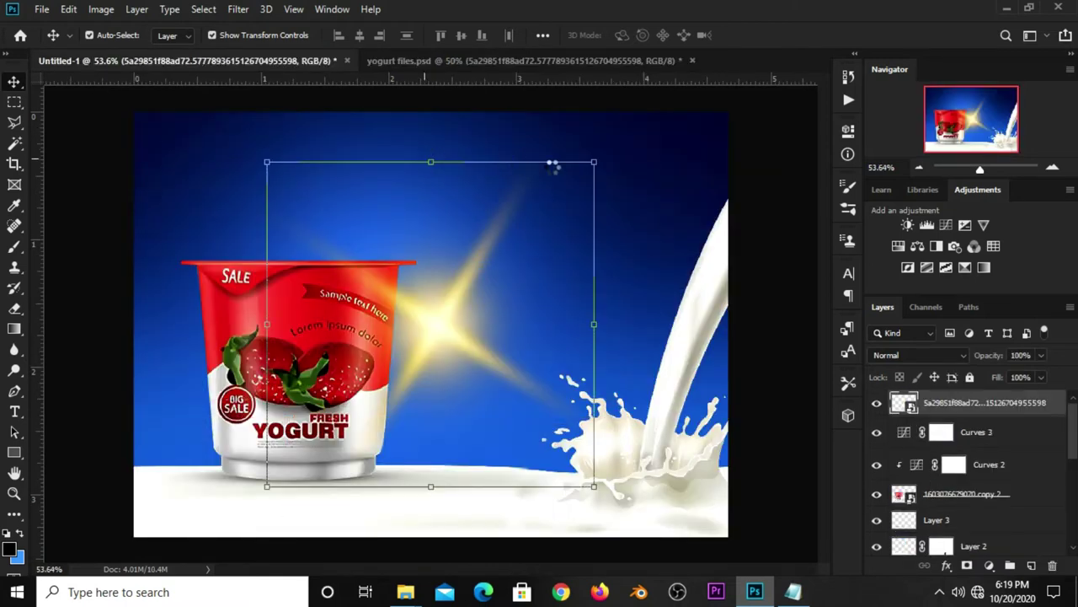
- Scale the flare to about 20%, rotate it about 37°, and place it top-left above the cup
left_click_drag(594, 161, 490, 266)
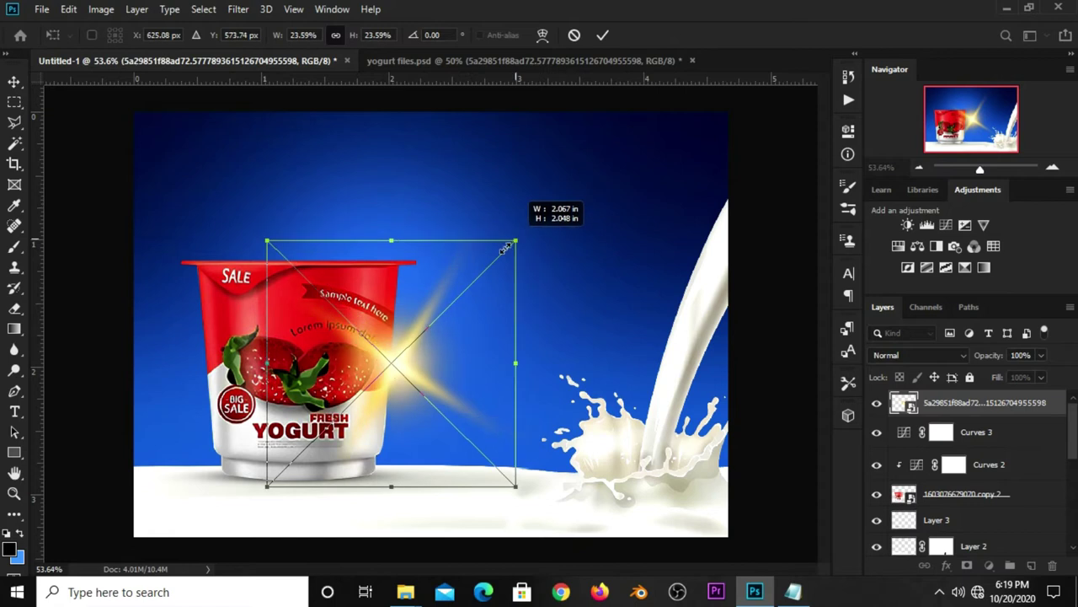
left_click_drag(383, 376, 259, 187)
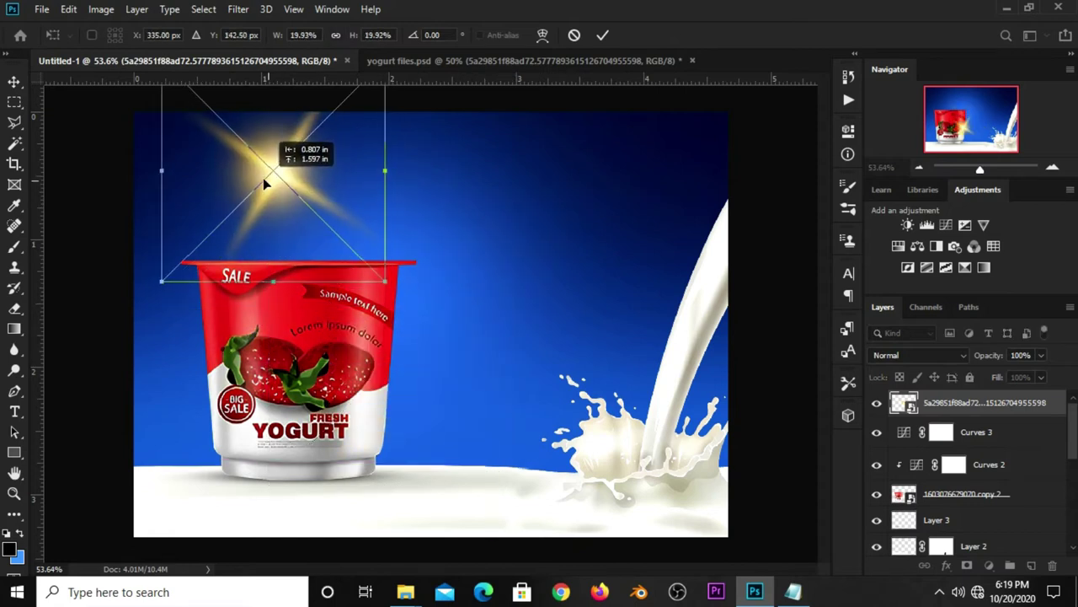
left_click_drag(414, 188, 358, 264)
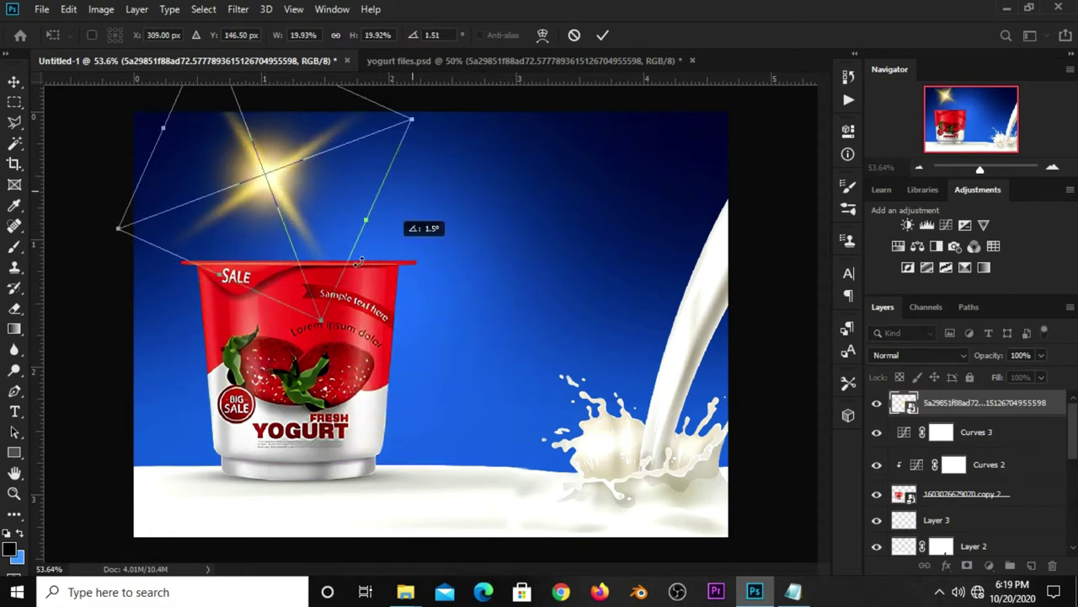
left_click_drag(270, 216, 286, 182)
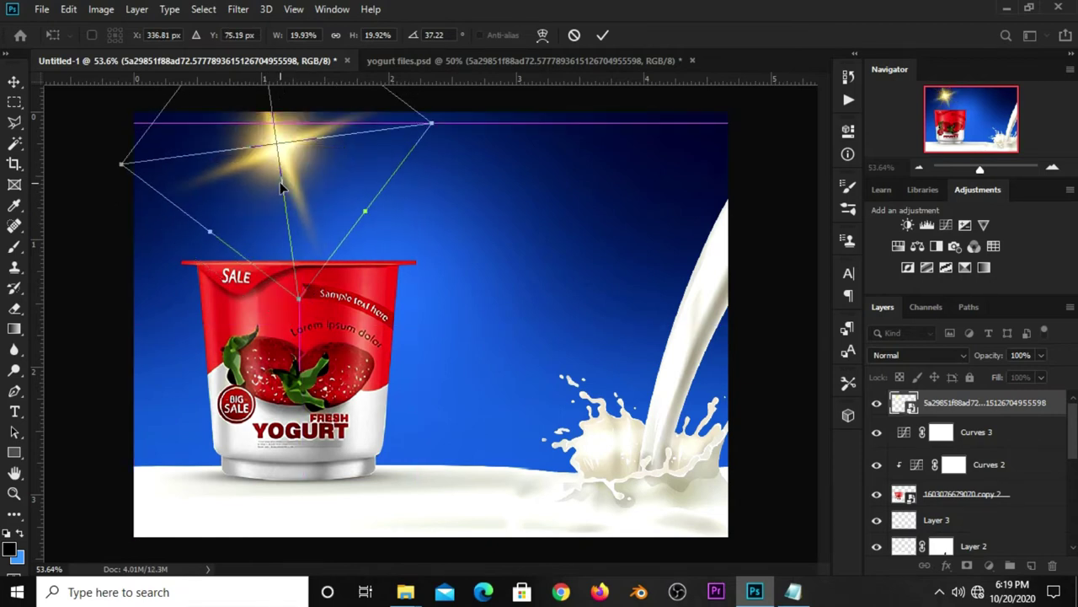
key("Return")
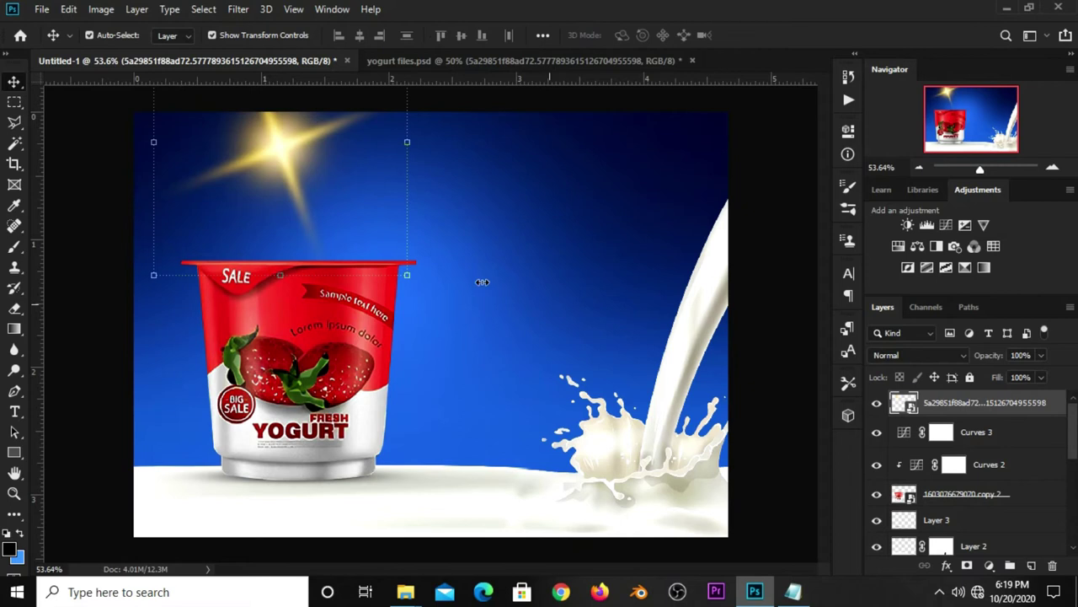
- Give the flare a white Color Overlay and a Screen Outer Glow at about 30% opacity
left_click(946, 565)
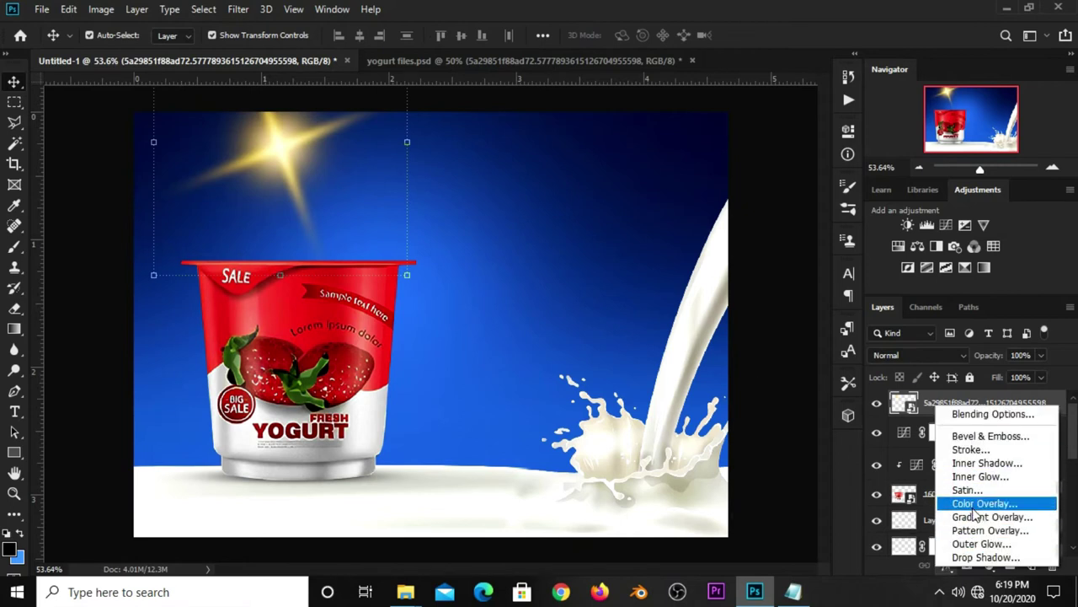
left_click(975, 508)
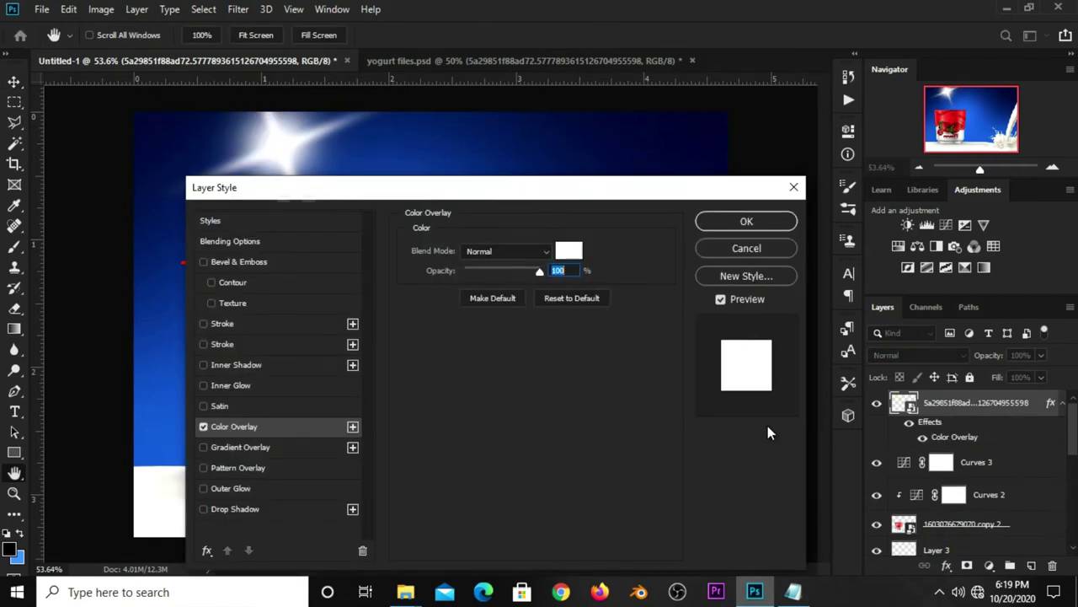
left_click(567, 249)
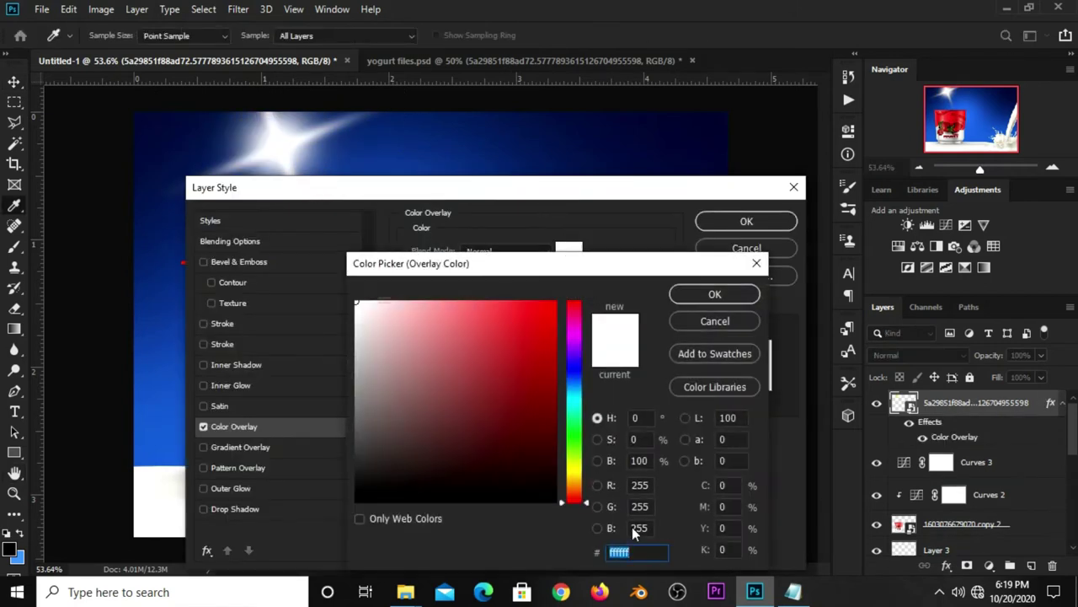
left_click(688, 301)
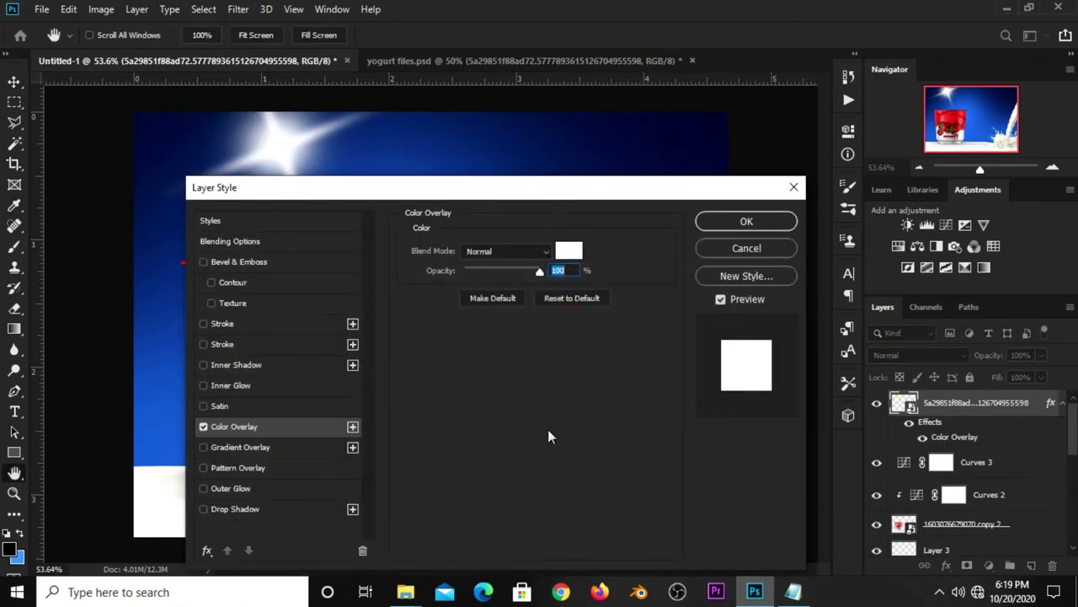
left_click(261, 490)
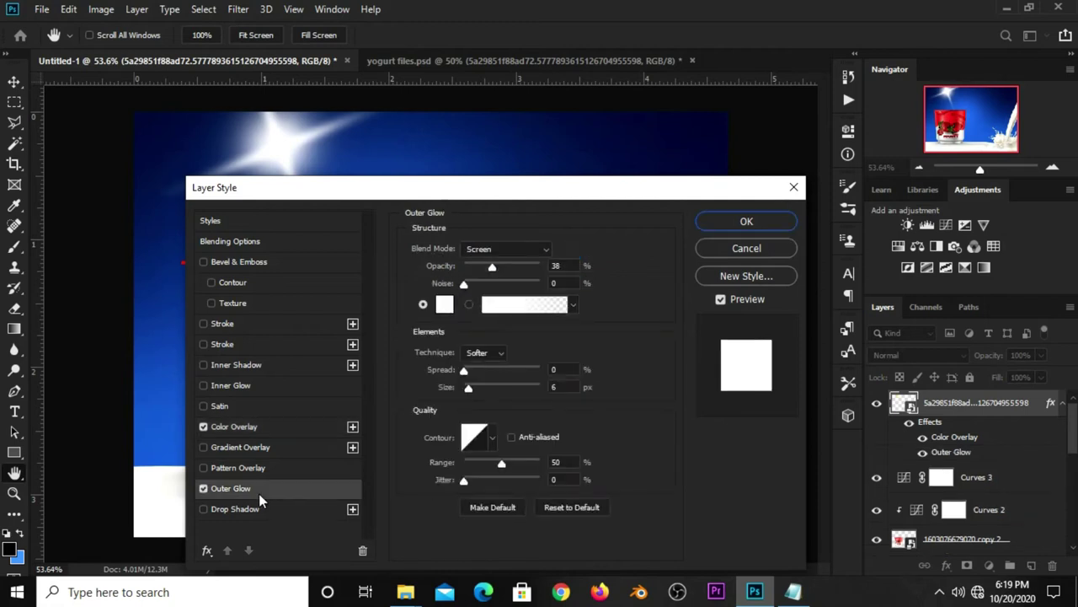
left_click_drag(495, 268, 488, 266)
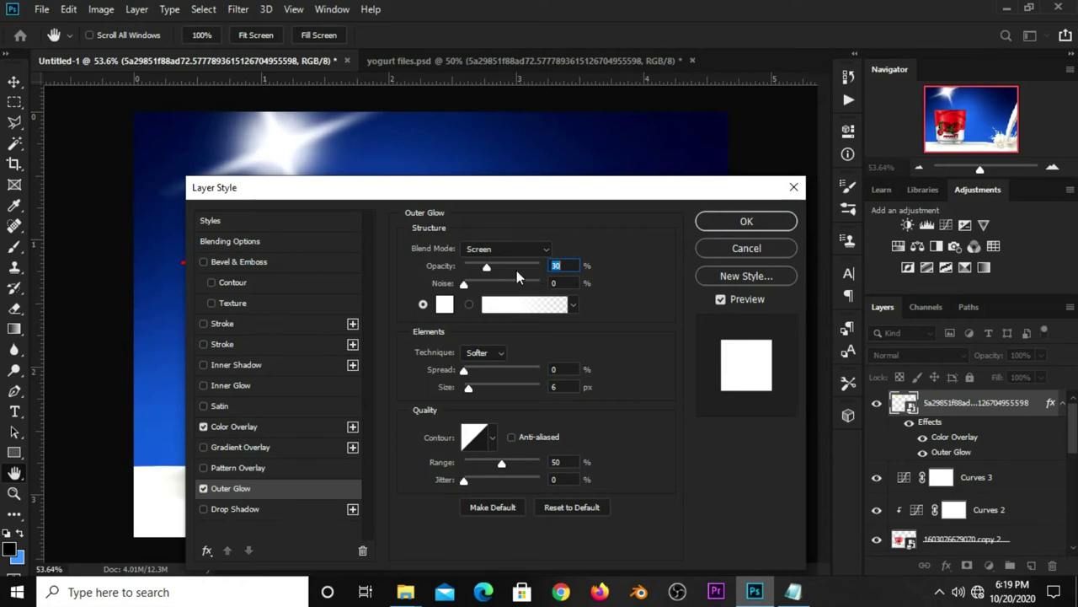
left_click(737, 222)
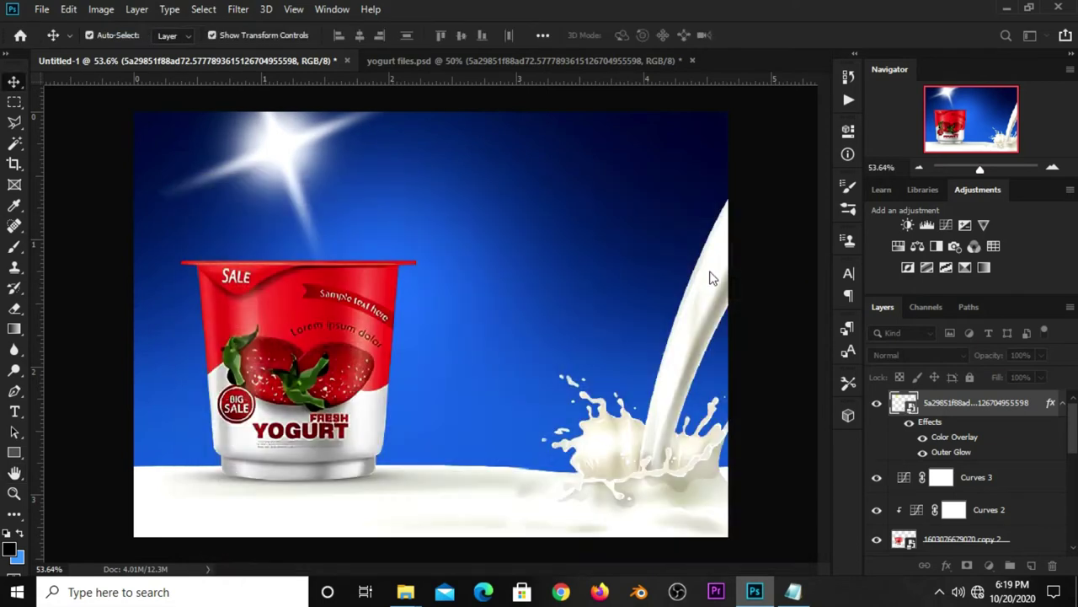
left_click(743, 364)
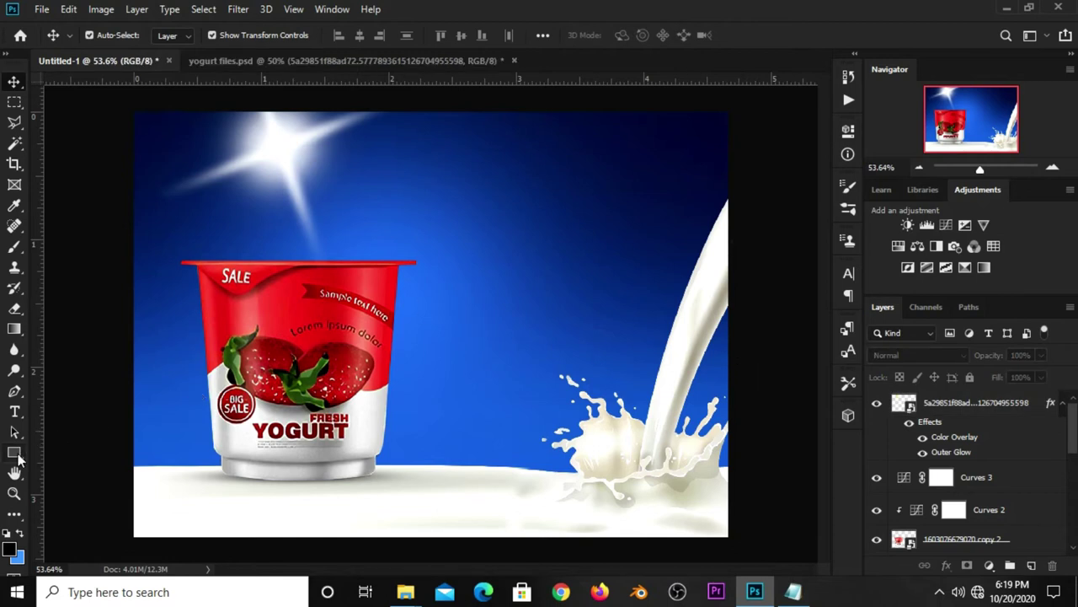
- Draw an ellipse with no fill and a white stroke around the sun flare
left_click_drag(18, 453, 68, 480)
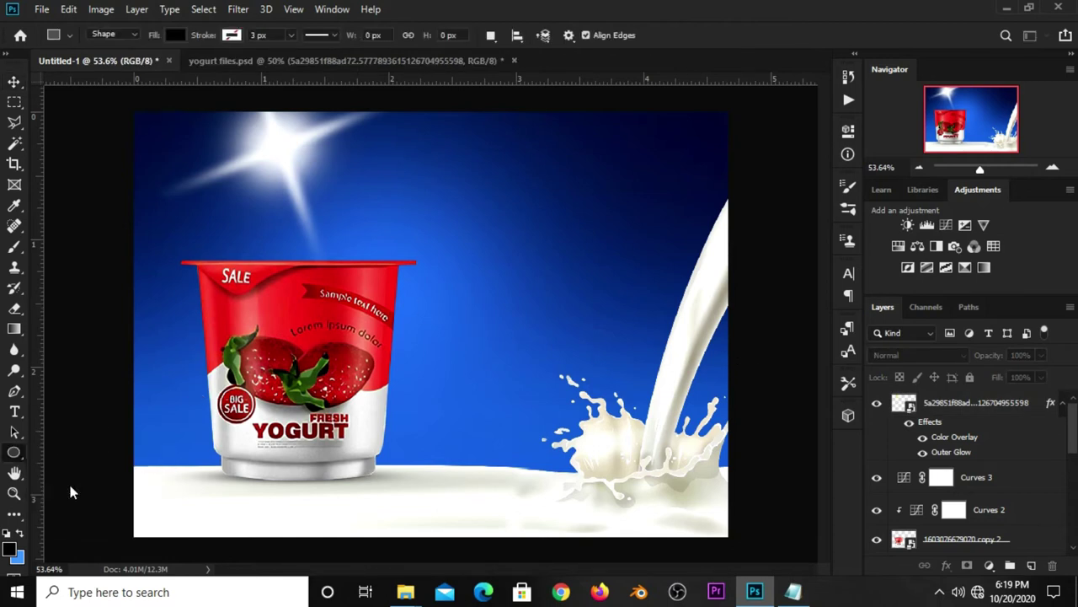
left_click(174, 36)
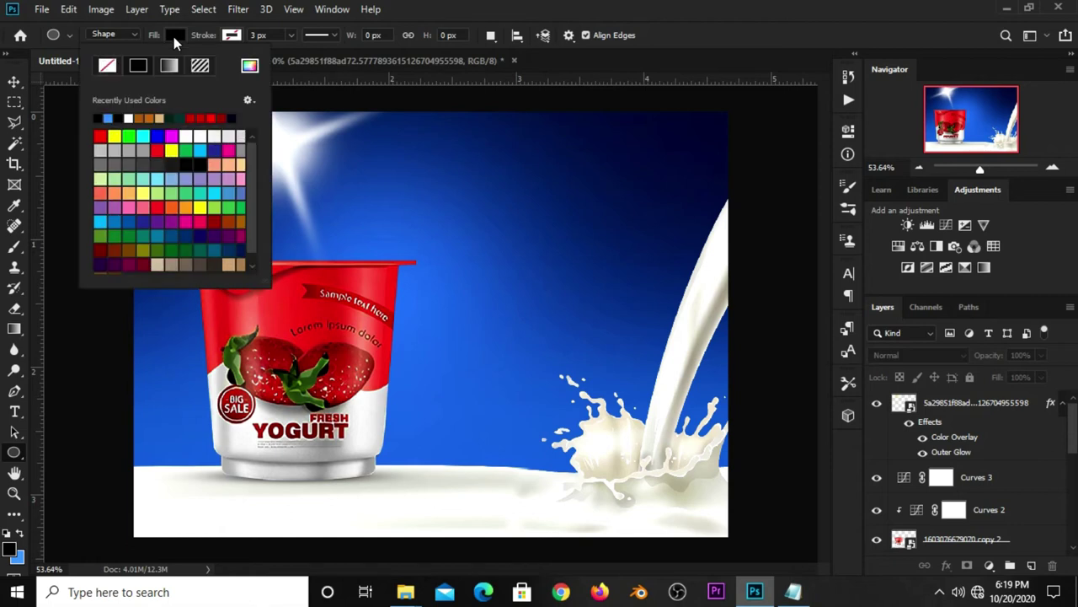
left_click(105, 67)
left_click(229, 36)
left_click(185, 117)
left_click(258, 35)
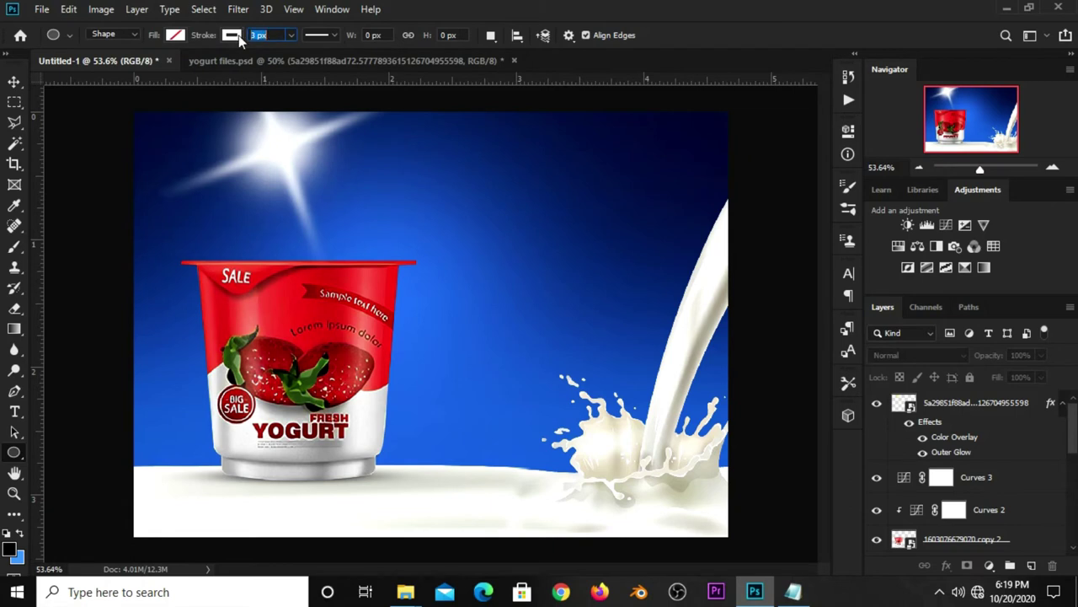
type("2")
left_click_drag(225, 105, 352, 218)
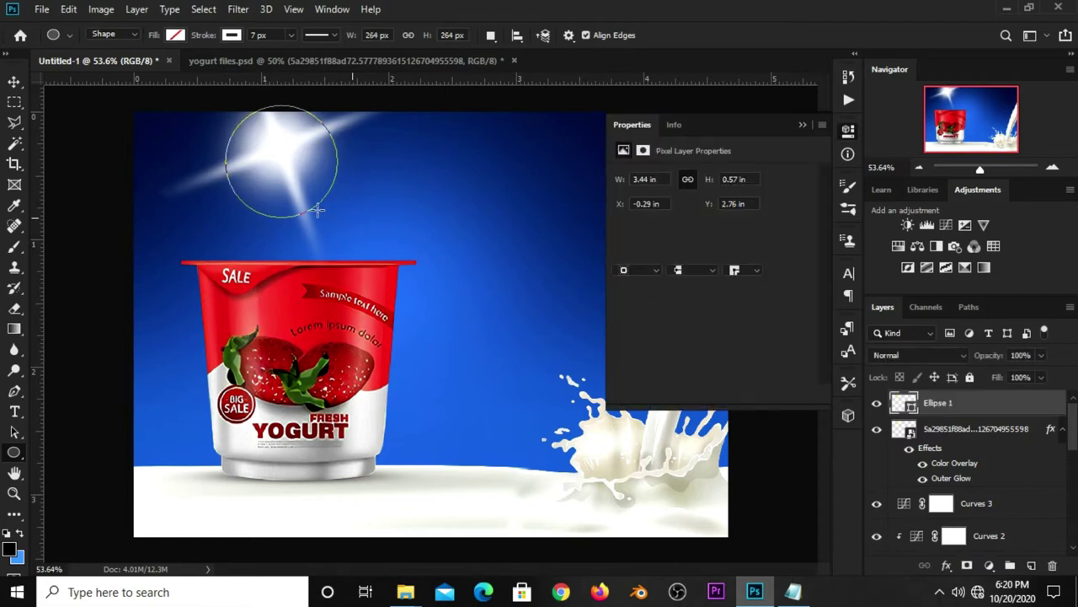
- Set the ring's stroke width to 9 px
key("v")
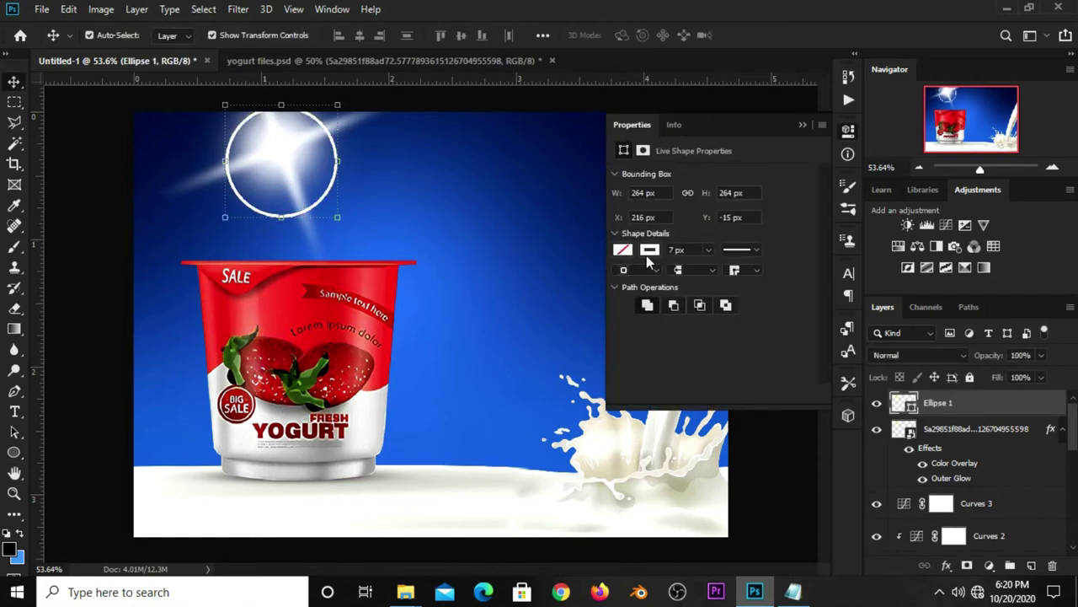
left_click(708, 249)
left_click(689, 249)
type("9")
key("Return")
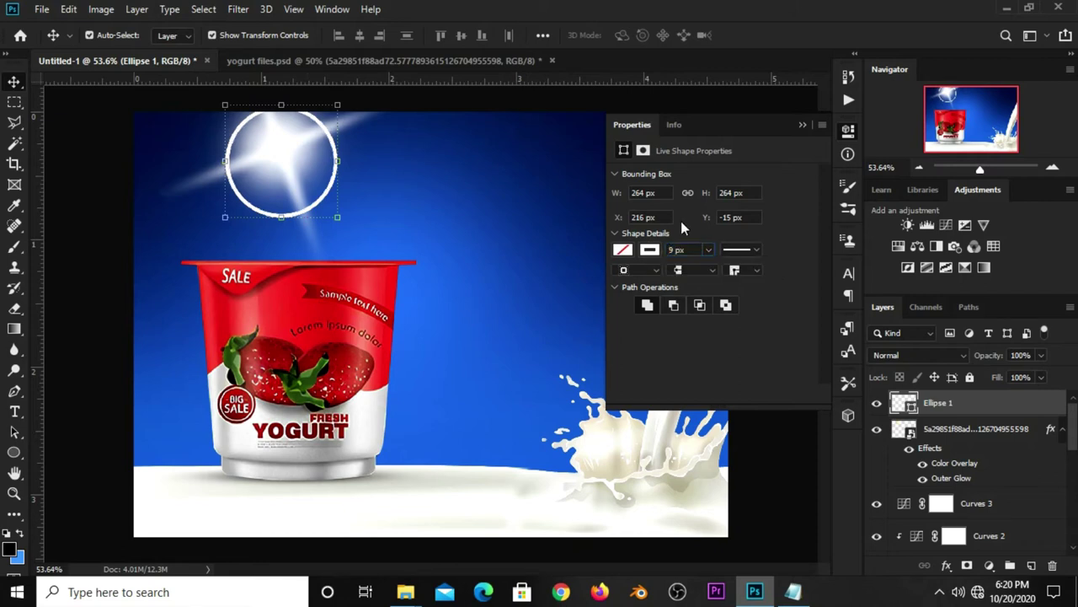
left_click(803, 126)
- Move the ring up over the flare and place Ellipse 1 below the flare layer
key("ctrl+t")
left_click_drag(288, 168, 288, 148)
key("Return")
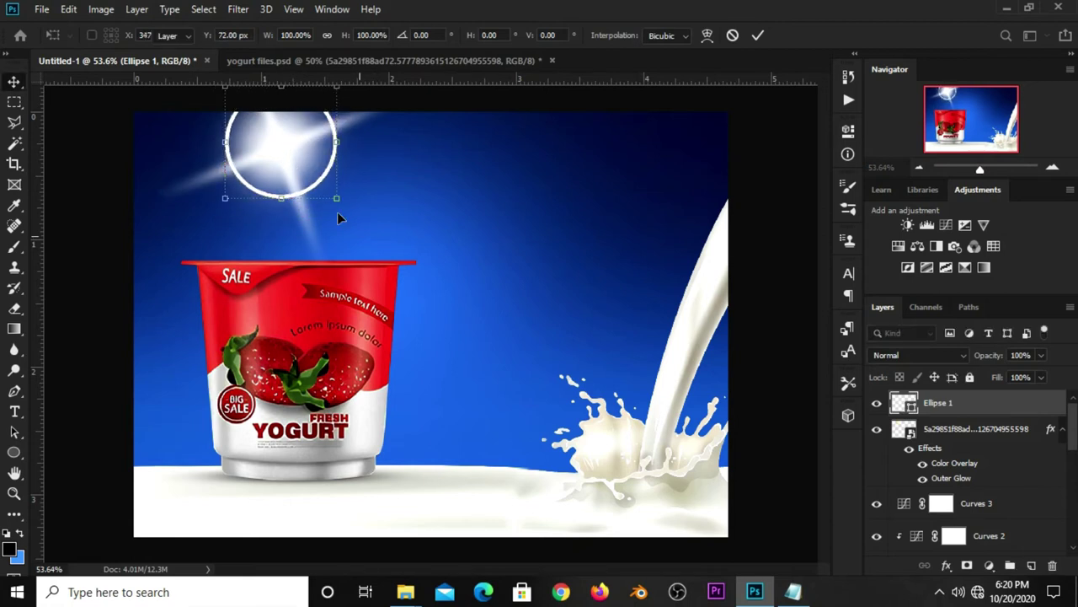
left_click_drag(949, 404, 952, 476)
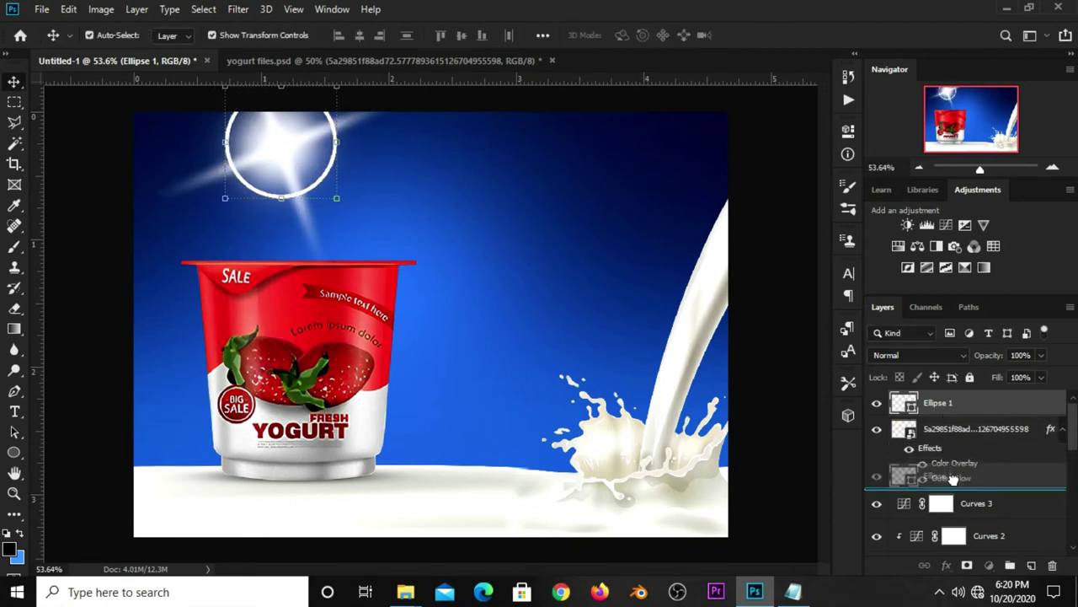
- Convert Ellipse 1 to a smart object and soften it with a 4-pixel Gaussian Blur
left_click(877, 474)
left_click(876, 475)
right_click(935, 484)
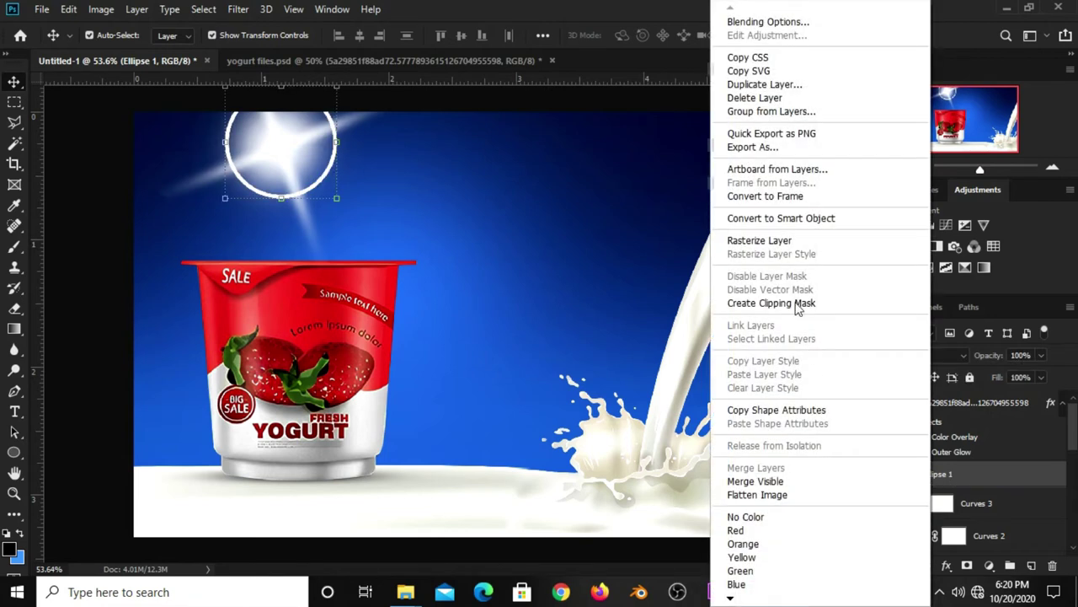
left_click(775, 219)
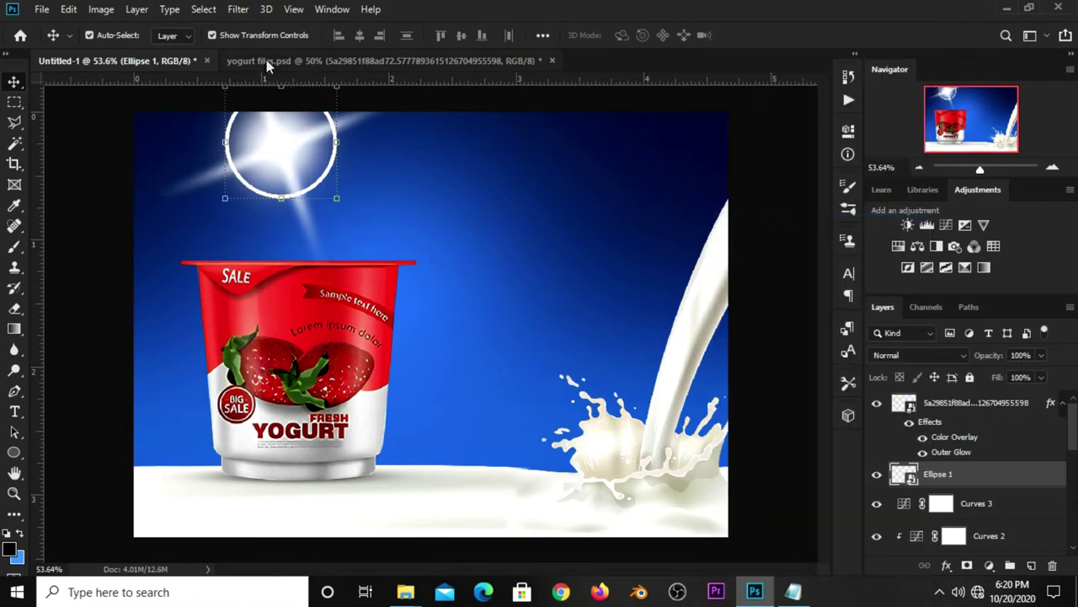
left_click(237, 10)
mouse_move(250, 234)
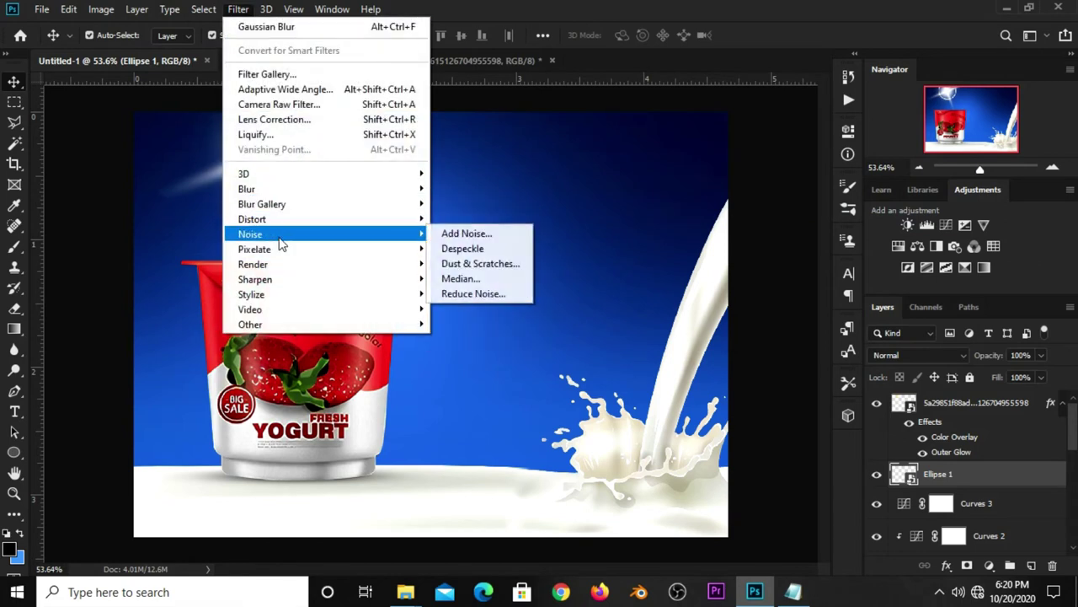
left_click(468, 247)
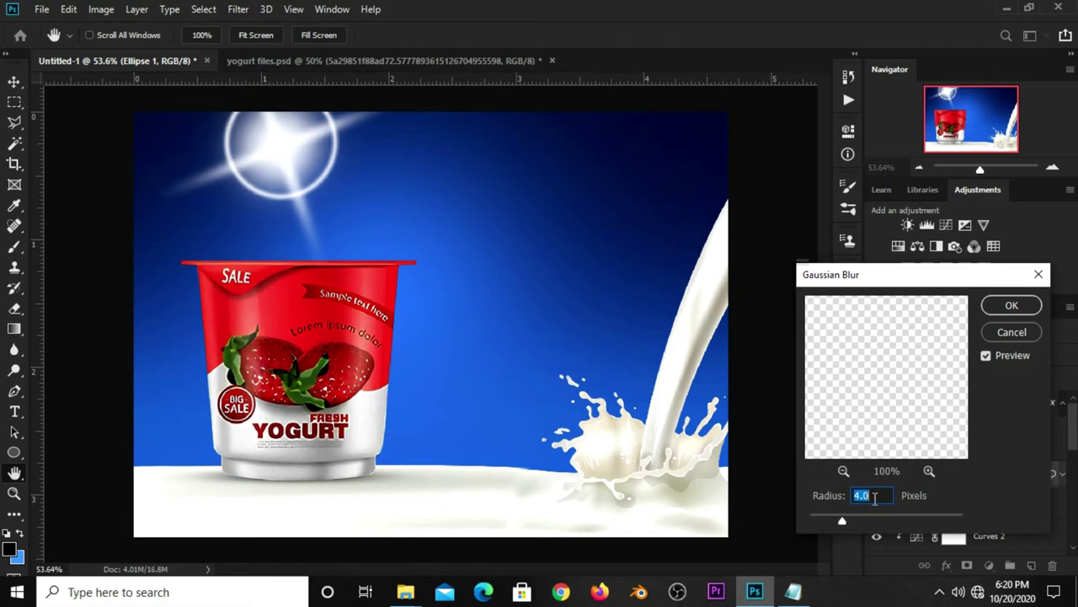
left_click(1011, 305)
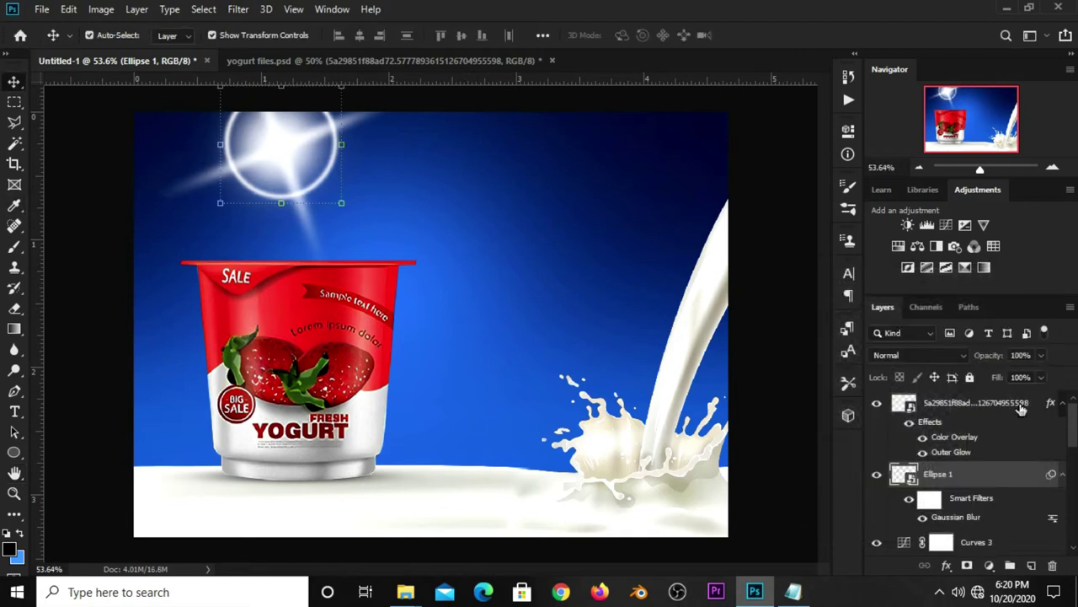
- Lower the ring's opacity to 77% and add an Outer Glow layer effect
left_click(1041, 369)
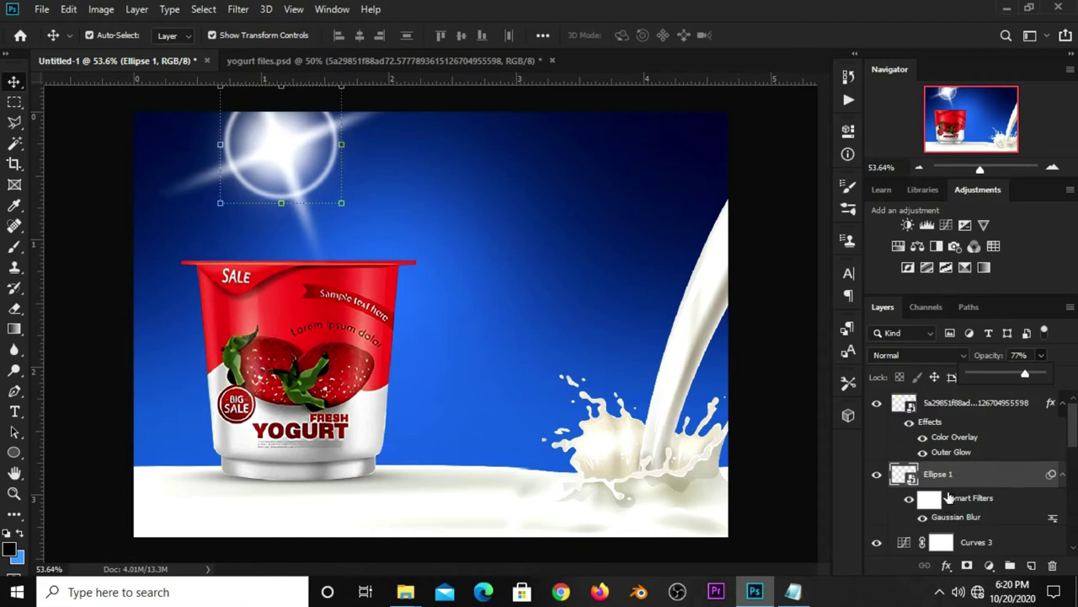
left_click(946, 565)
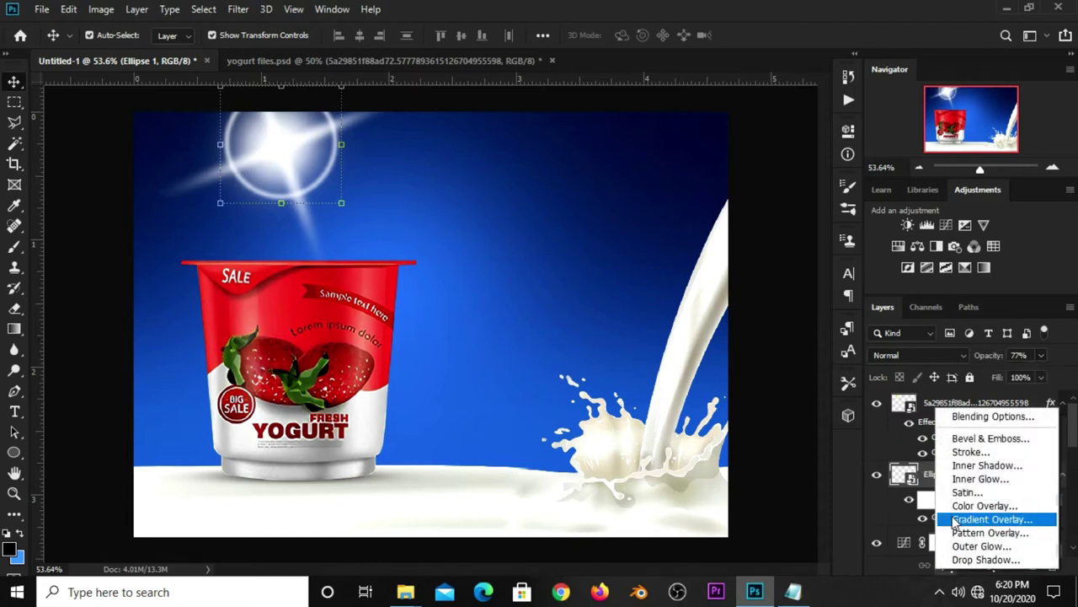
left_click(977, 546)
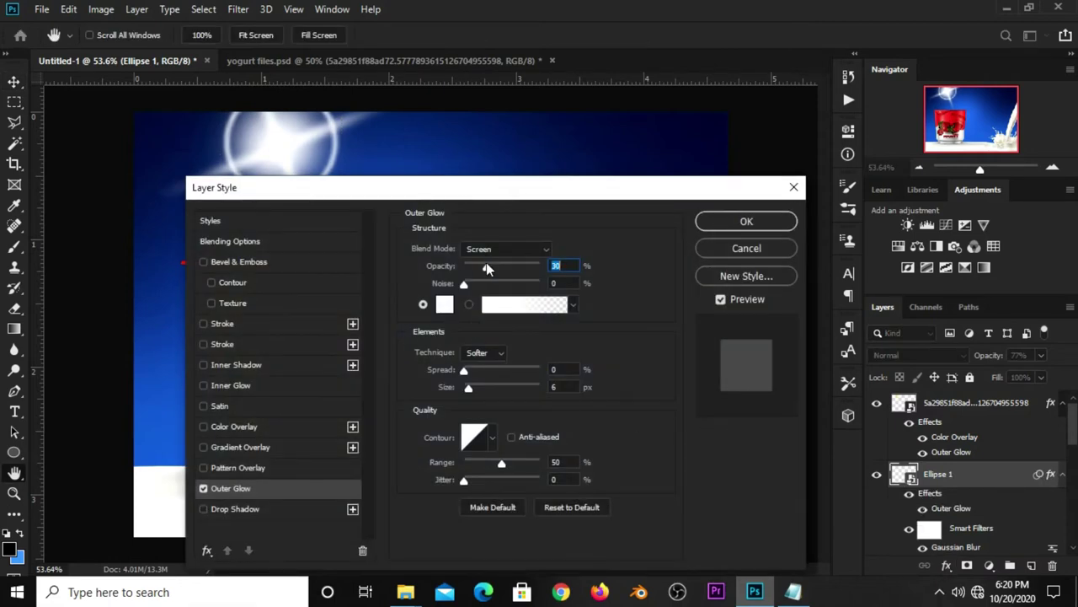
- Raise the Outer Glow opacity slightly, confirm it, and drop Ellipse 1 to 40% opacity
left_click_drag(486, 266, 490, 266)
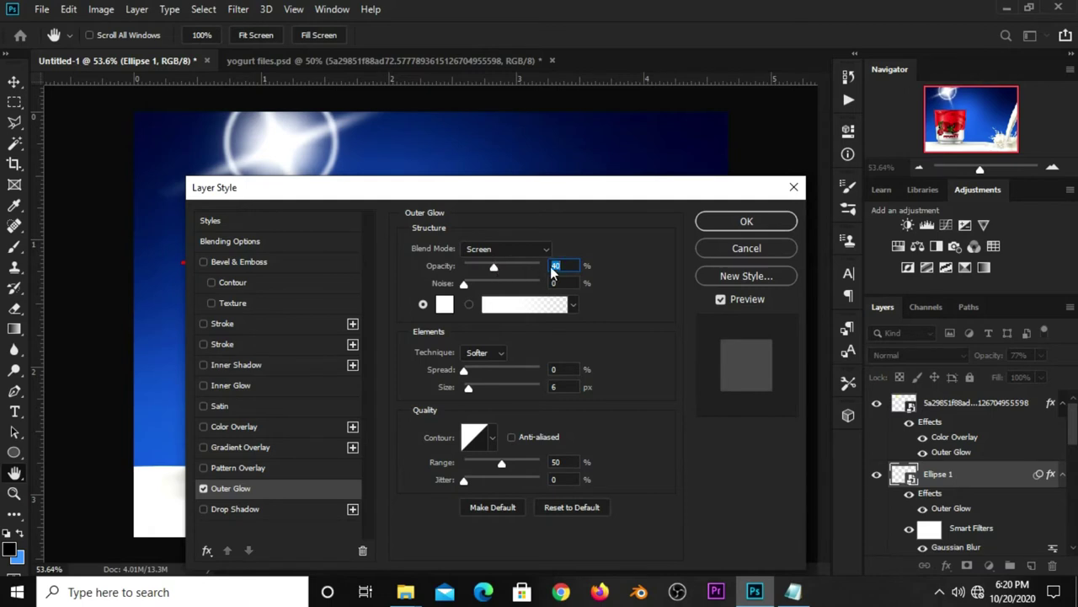
left_click(701, 224)
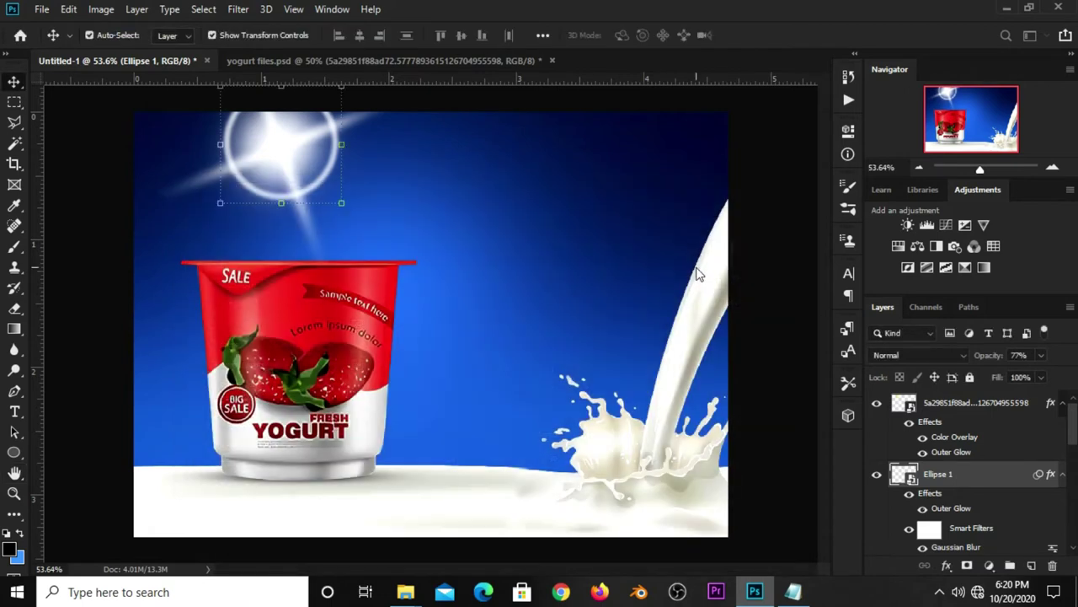
left_click(1037, 354)
left_click(970, 375)
- Switch Ellipse 1 to Screen blending and fine-tune its opacity to about 14%
left_click(919, 356)
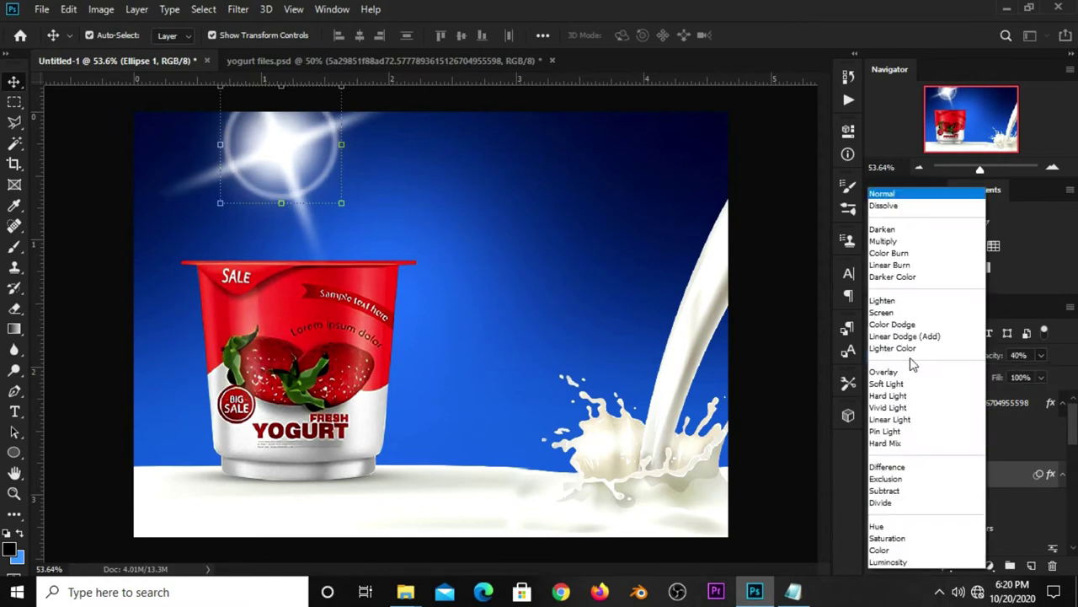
left_click(880, 312)
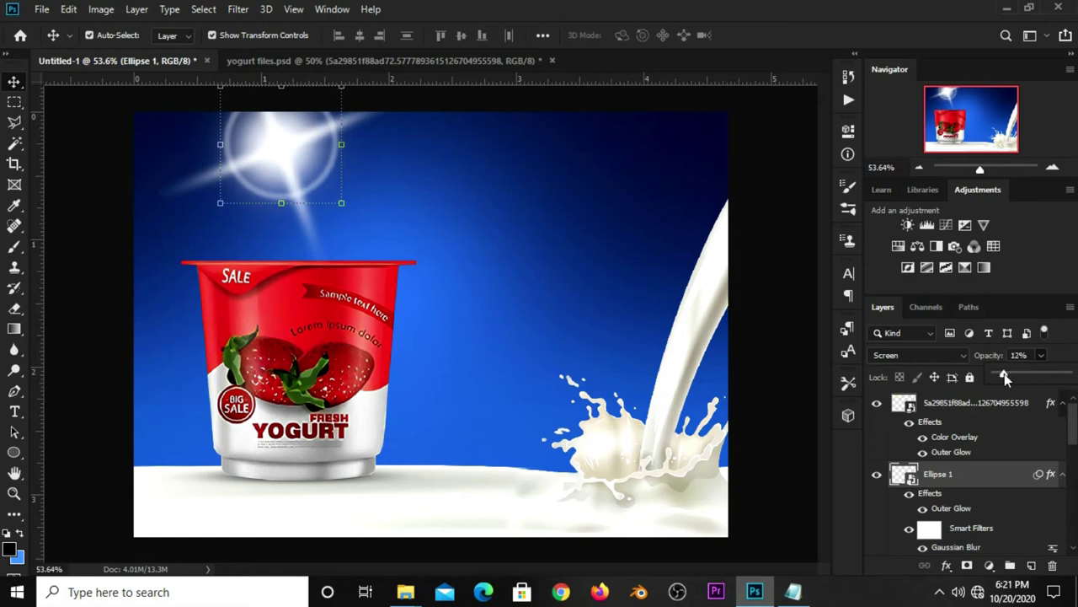
left_click_drag(1004, 377, 1005, 378)
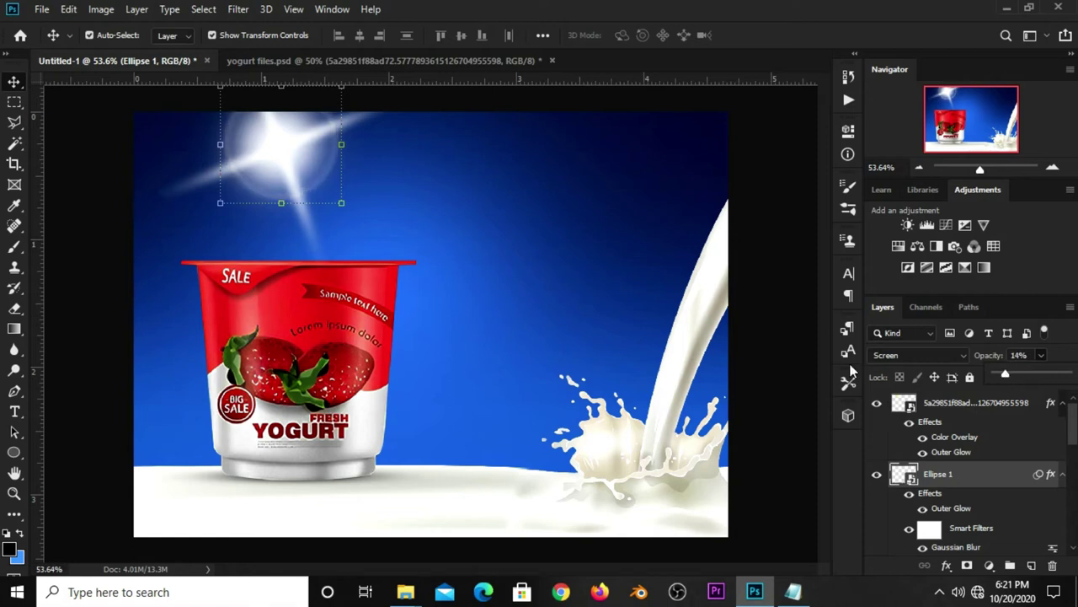
left_click(773, 282)
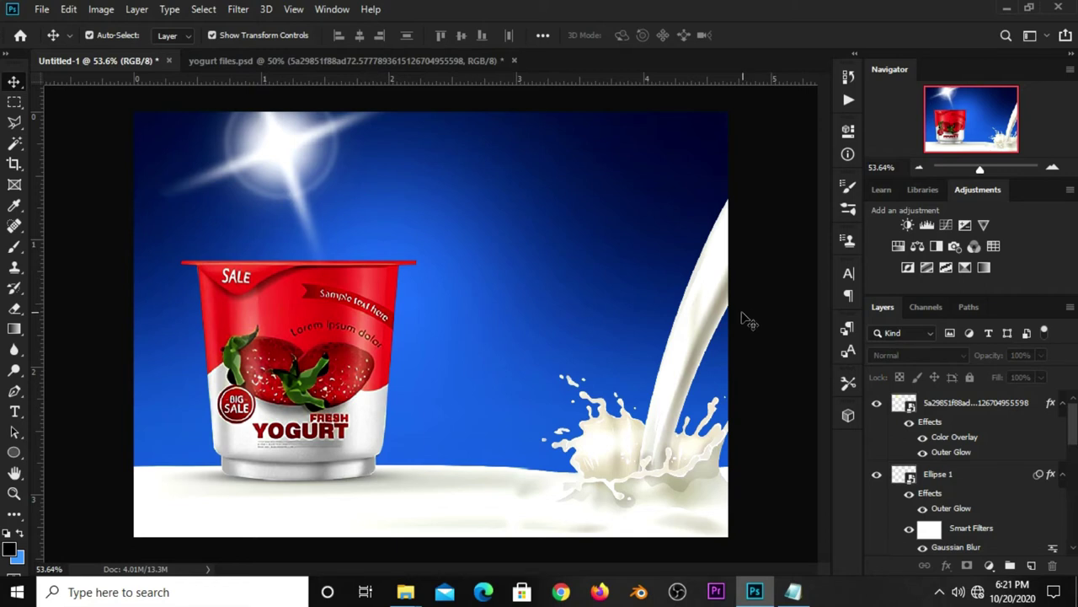
left_click(342, 61)
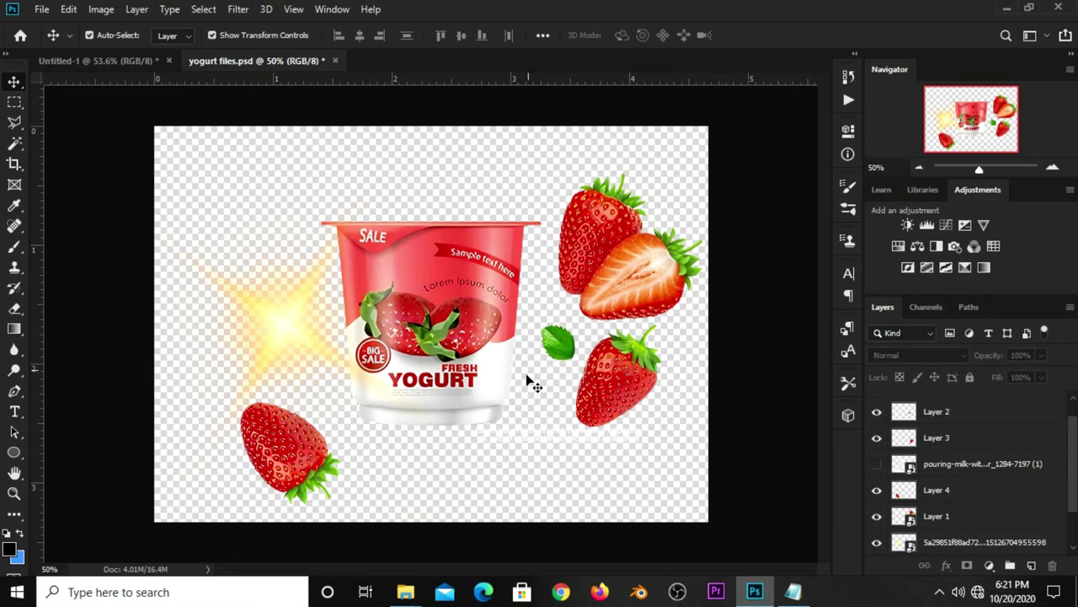
- Drag the green leaf from yogurt files into the poster and convert it to a smart object
left_click(555, 340)
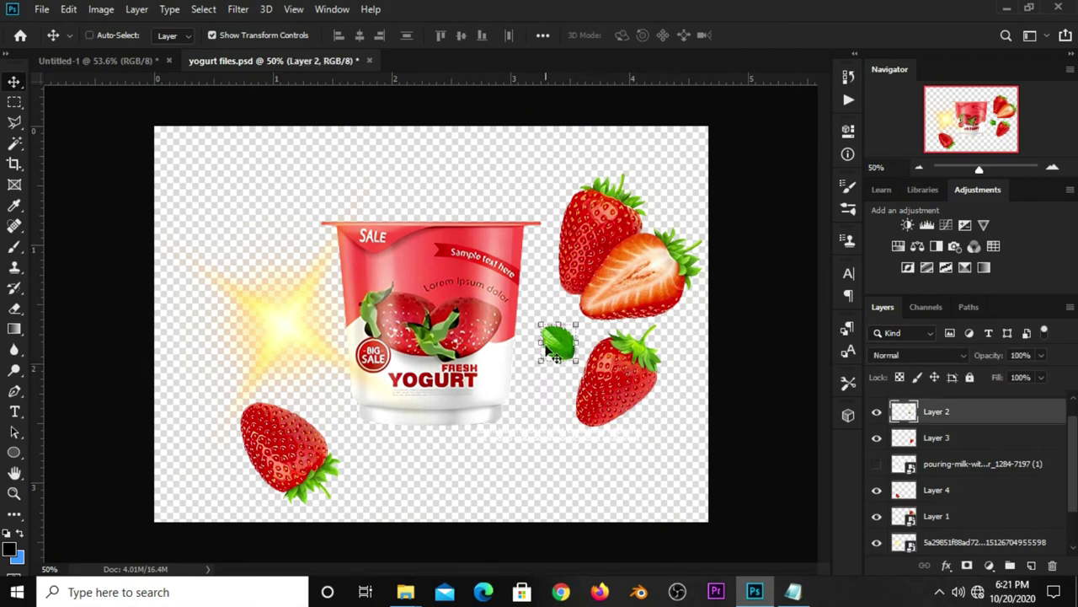
left_click(99, 61)
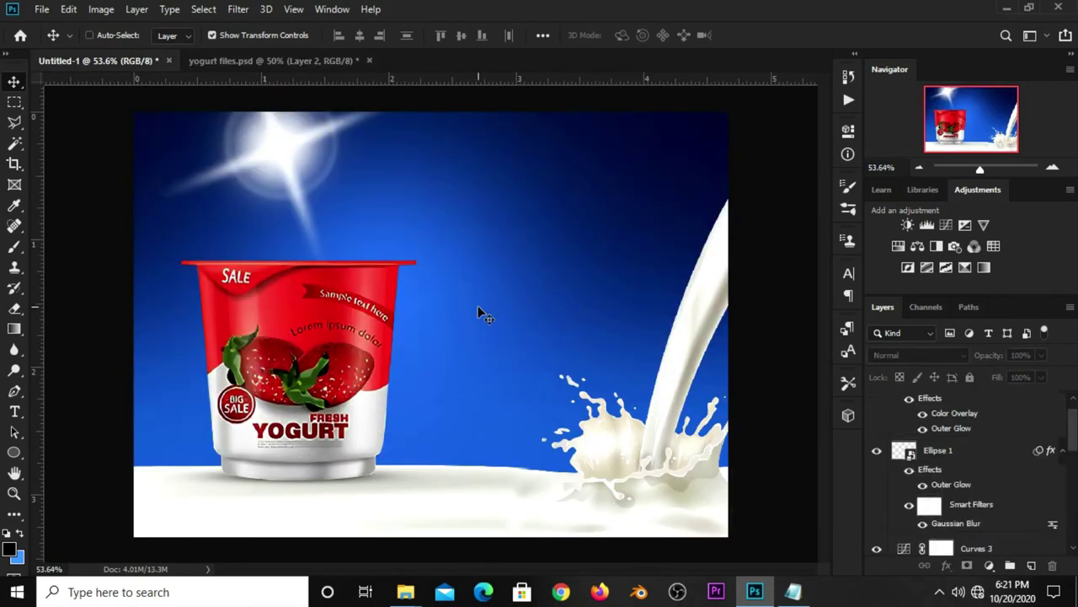
left_click_drag(488, 297, 478, 305)
right_click(945, 407)
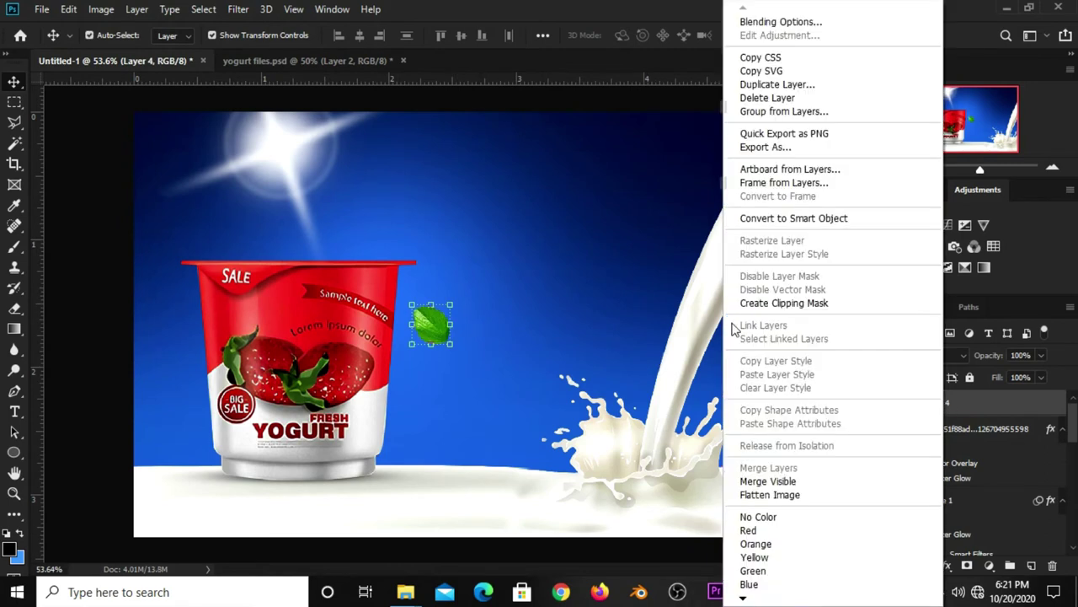
left_click(758, 221)
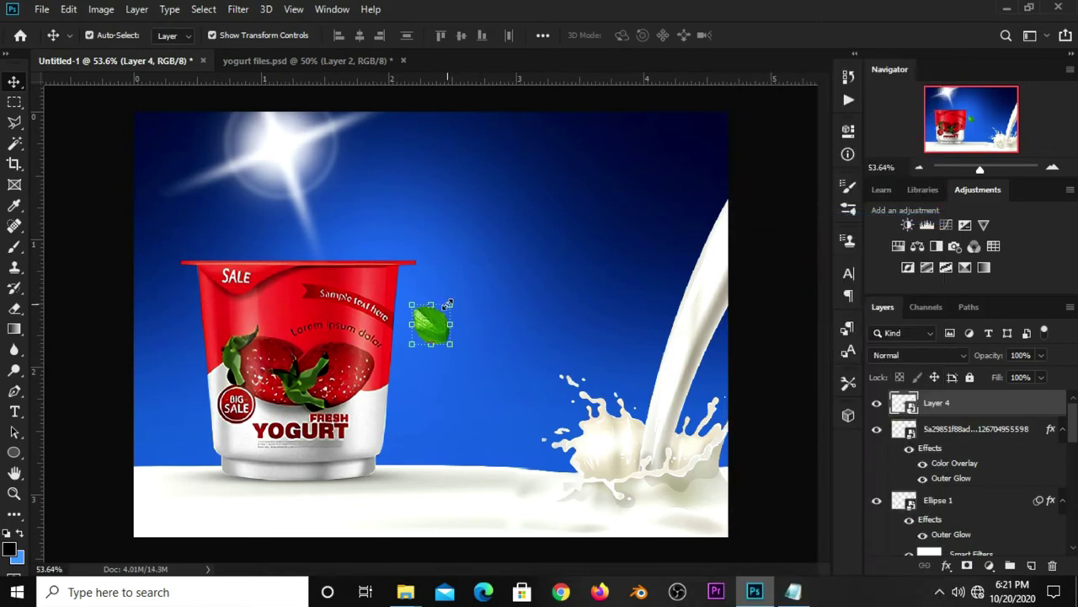
- Scale the leaf up to about 109% beside the yogurt cup
key("ctrl+t")
left_click_drag(451, 305, 456, 371)
key("Return")
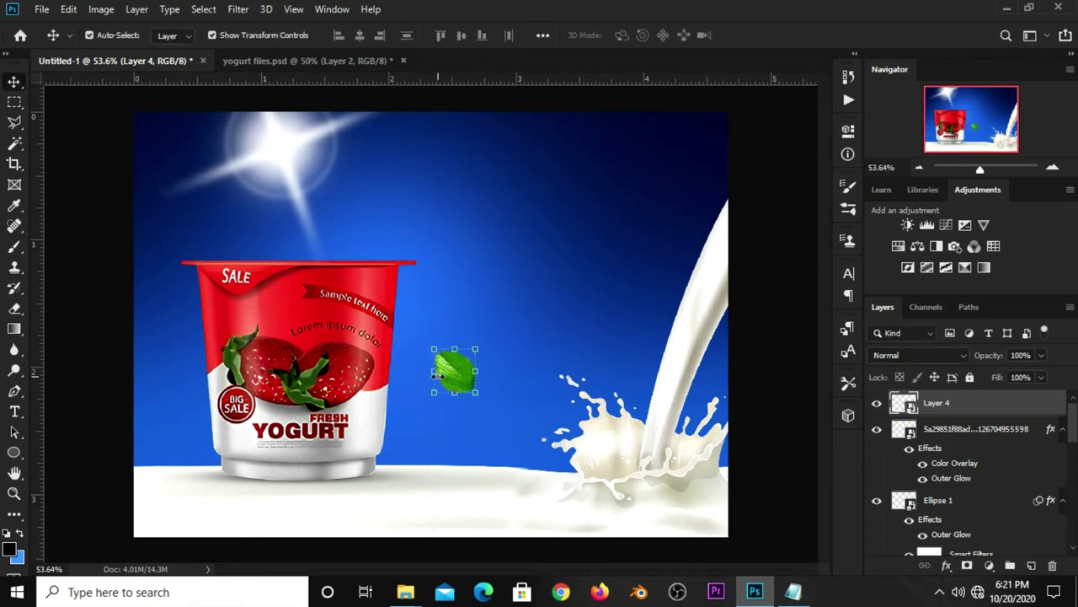
key("ctrl")
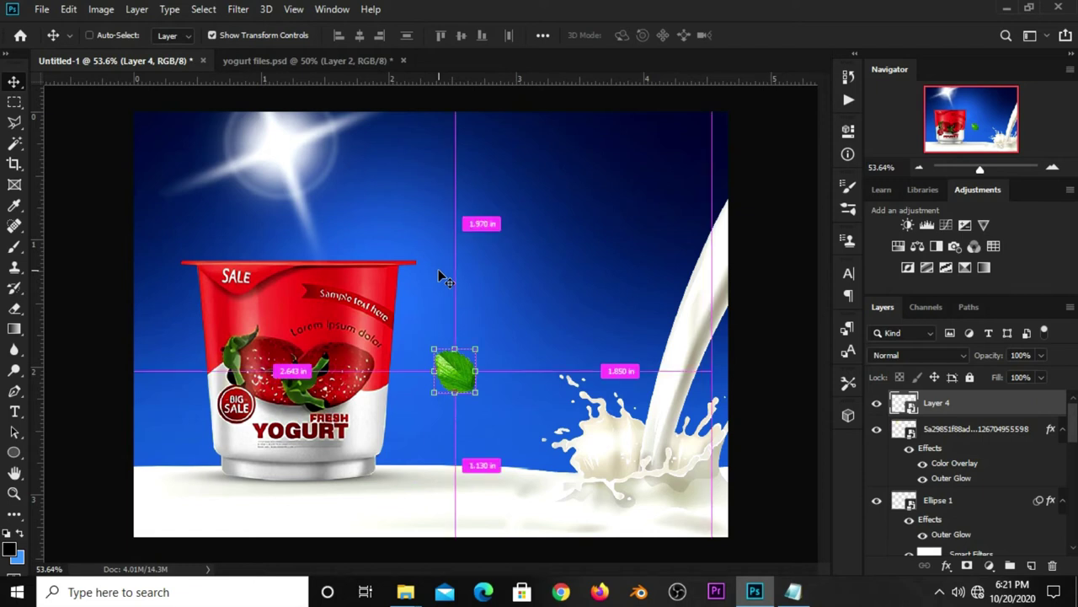
left_click(240, 11)
mouse_move(262, 204)
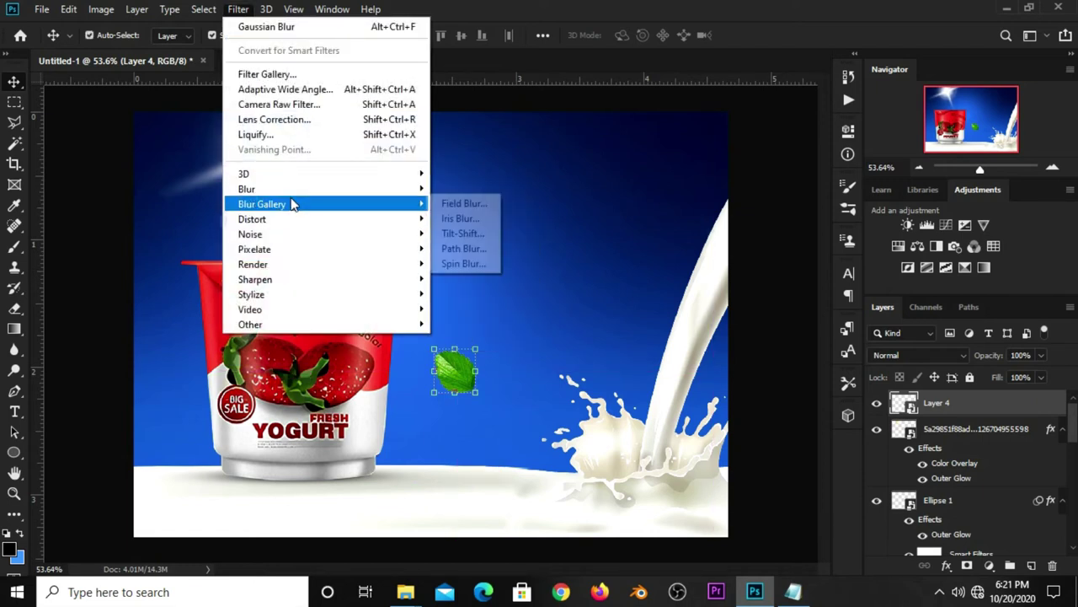
- Blur the leaf with a 3-pixel Gaussian Blur
left_click(449, 247)
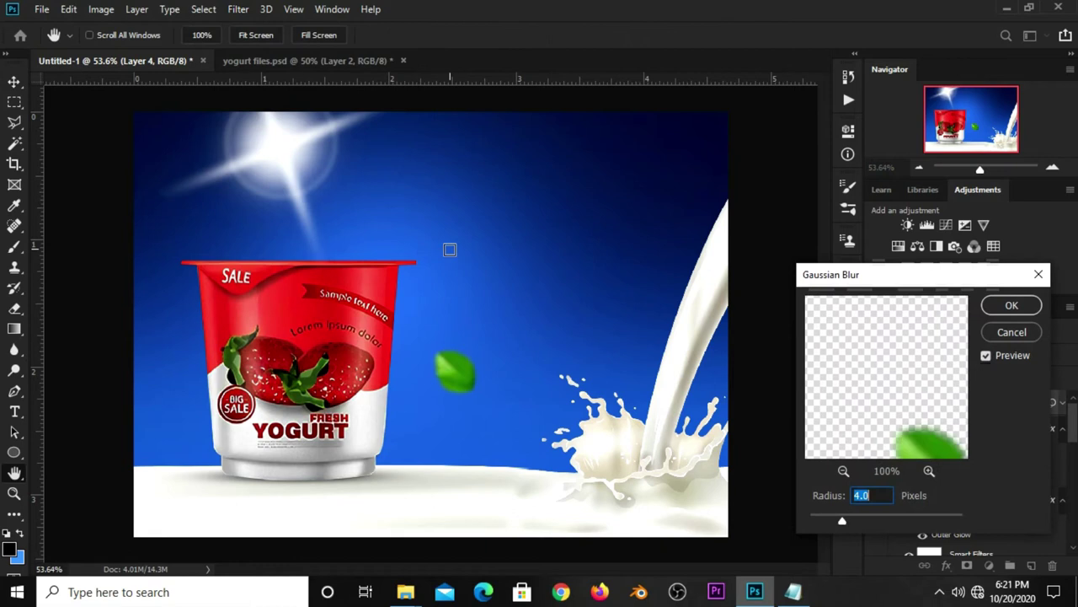
type("3")
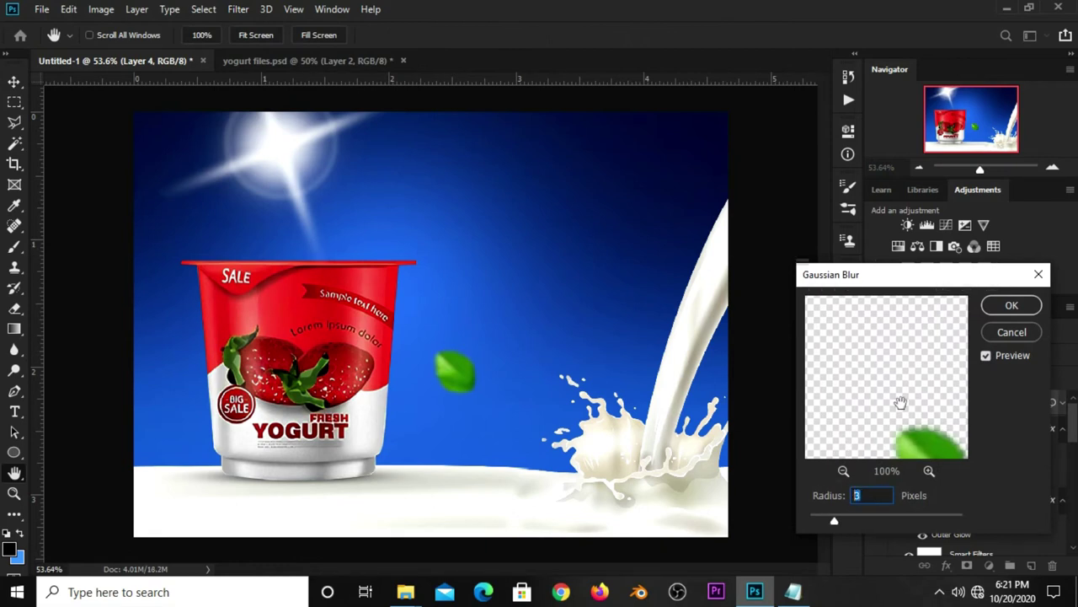
left_click(1011, 305)
- Reposition the blurred leaf slightly and duplicate it with Ctrl+J
left_click_drag(476, 367, 463, 354)
left_click(479, 364)
key("Return")
key("Return")
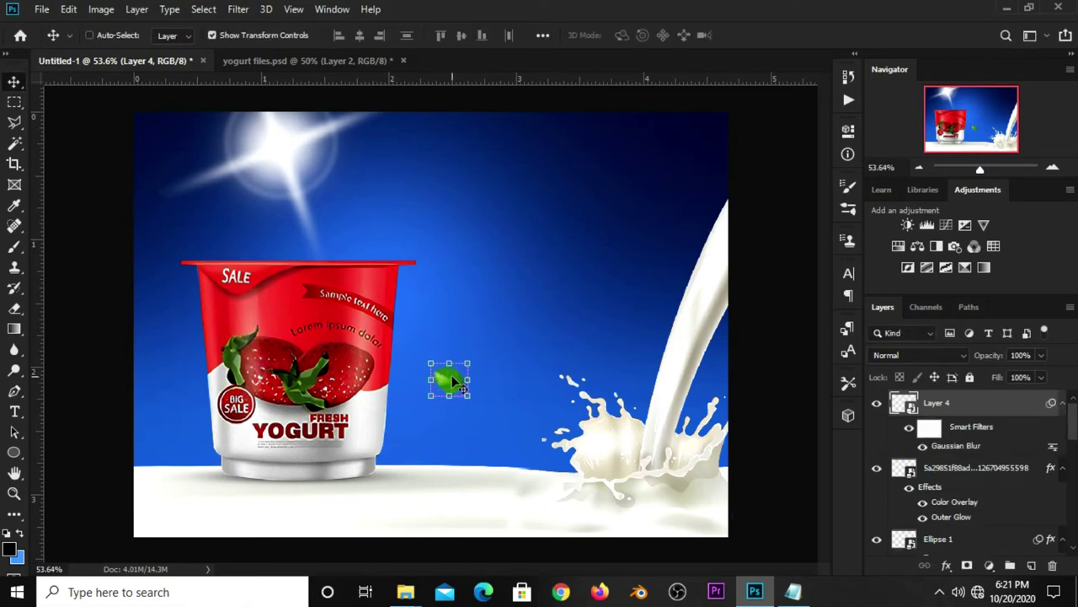
key("ctrl+j")
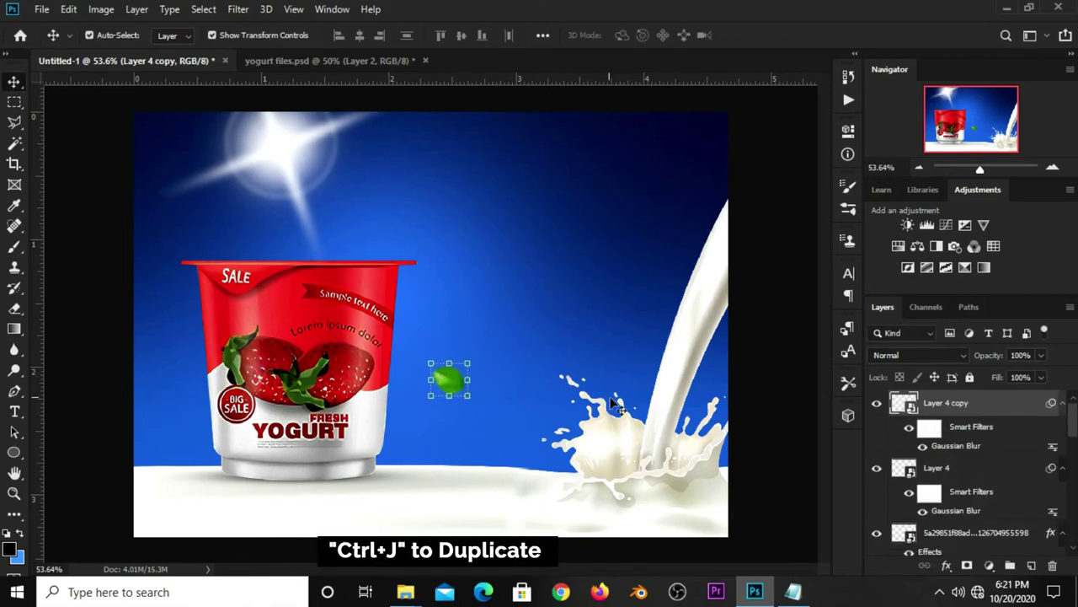
- Move the first leaf copy to the cup's lower left and duplicate the leaf again
left_click_drag(451, 378, 149, 435)
left_click(83, 428)
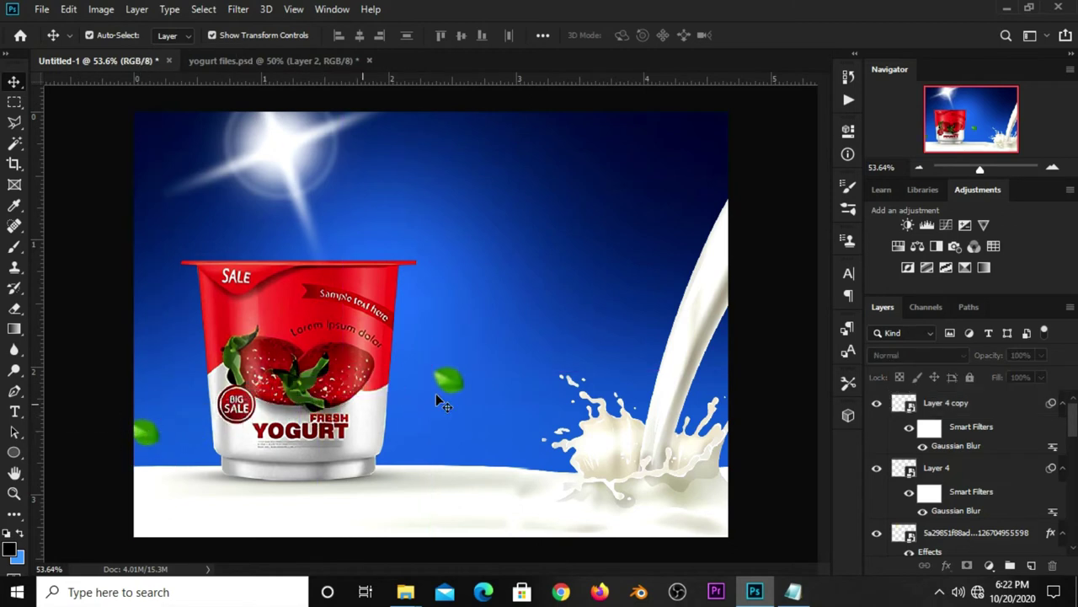
left_click(145, 434)
key("ctrl+j")
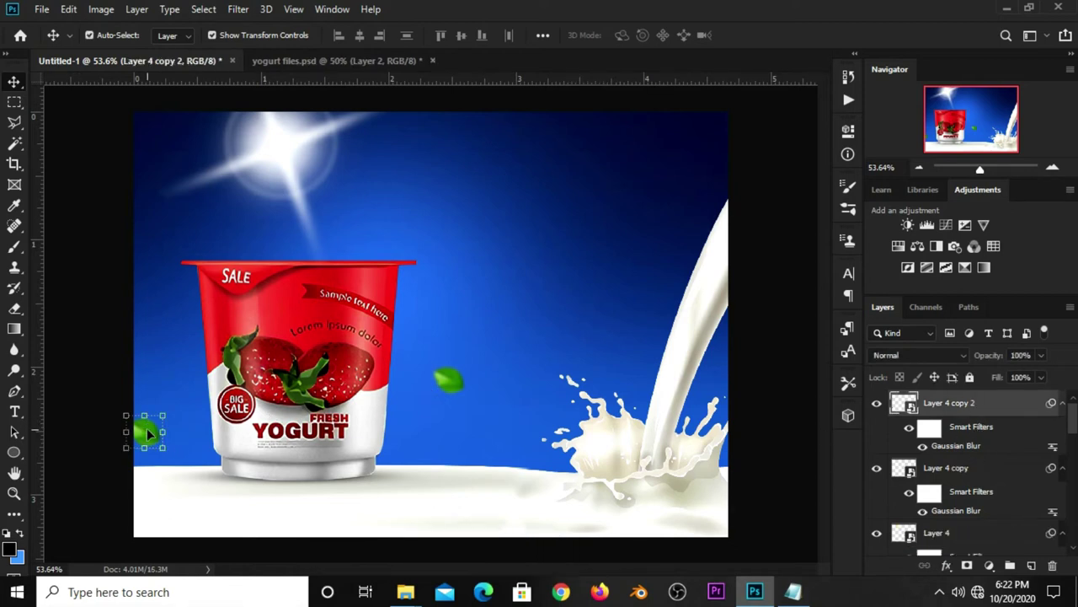
- Place the new leaf in the top-left corner, enlarge it and rotate it about -16°
left_click_drag(146, 429, 177, 127)
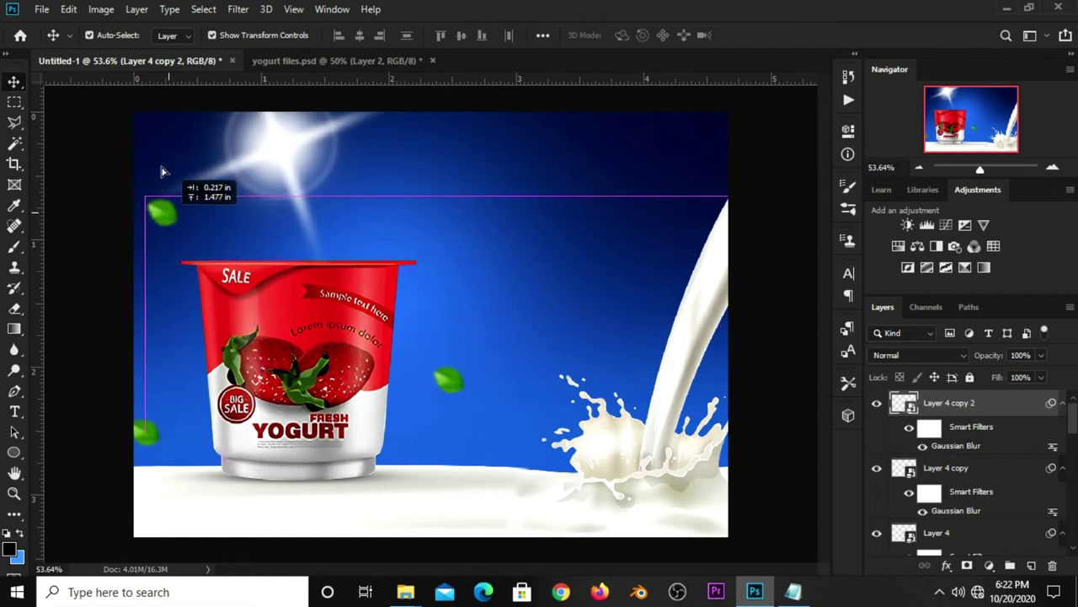
key("ctrl+t")
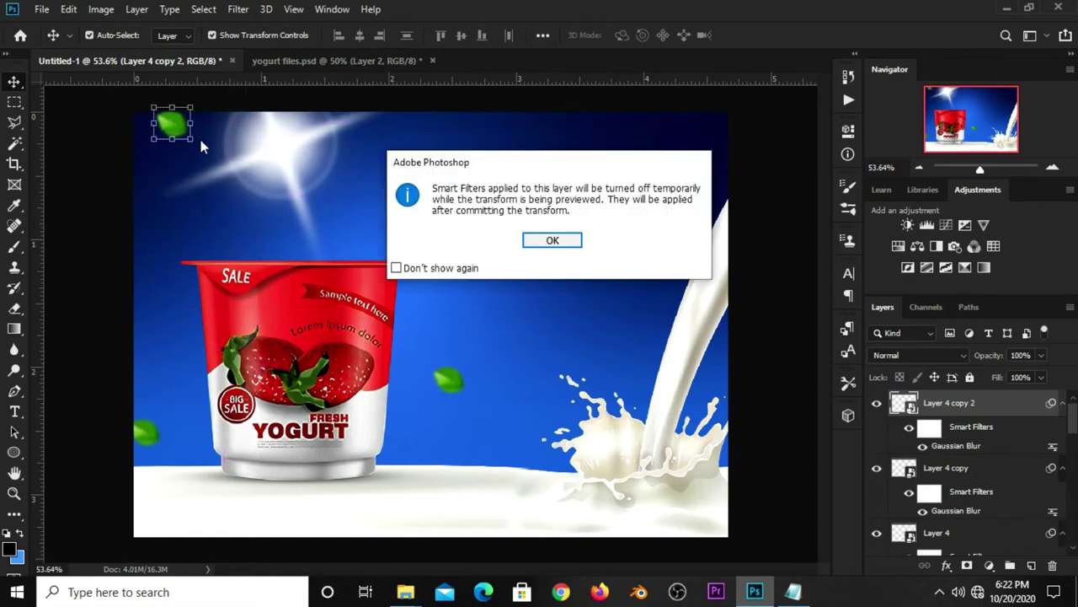
key("Return")
mouse_move(179, 143)
left_mouse_down()
mouse_move(201, 139)
mouse_move(178, 132)
left_mouse_up()
key("Return")
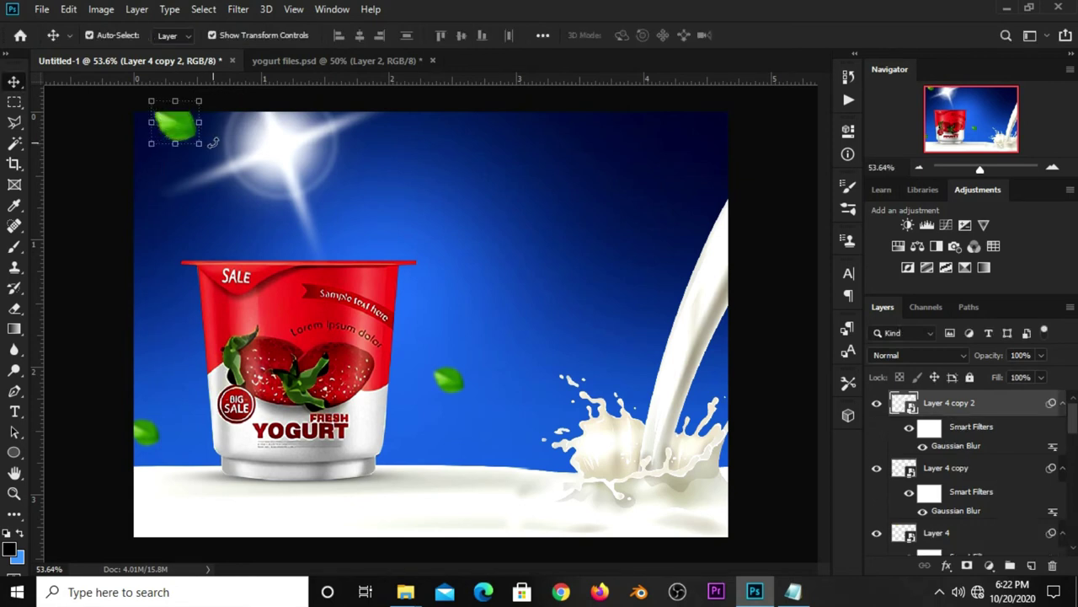
key("ctrl+t")
left_click(552, 240)
mouse_move(151, 150)
left_mouse_down()
mouse_move(210, 164)
mouse_move(223, 148)
left_mouse_up()
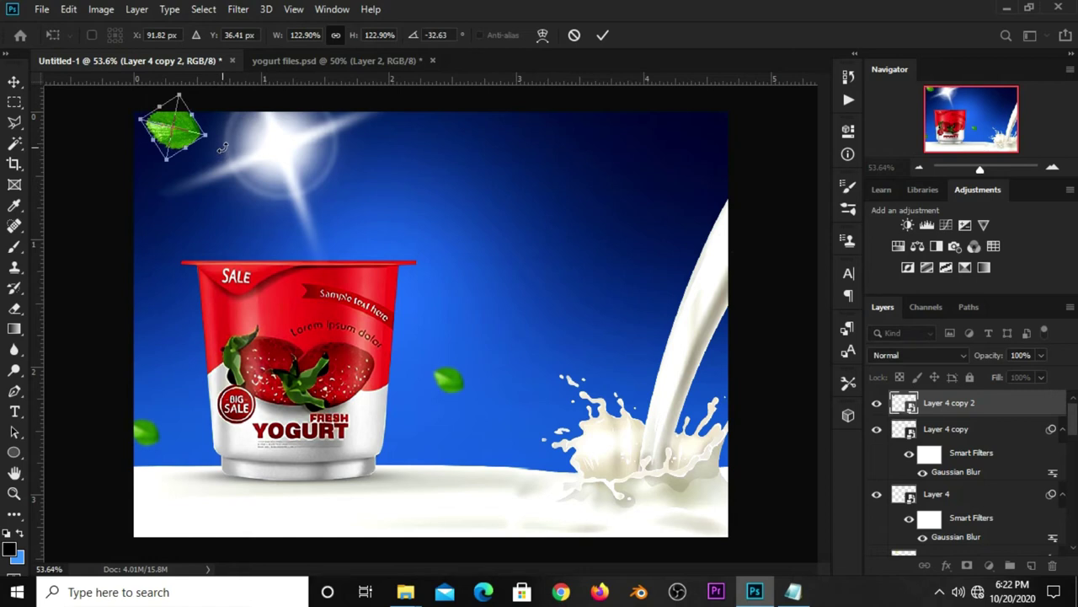
key("Return")
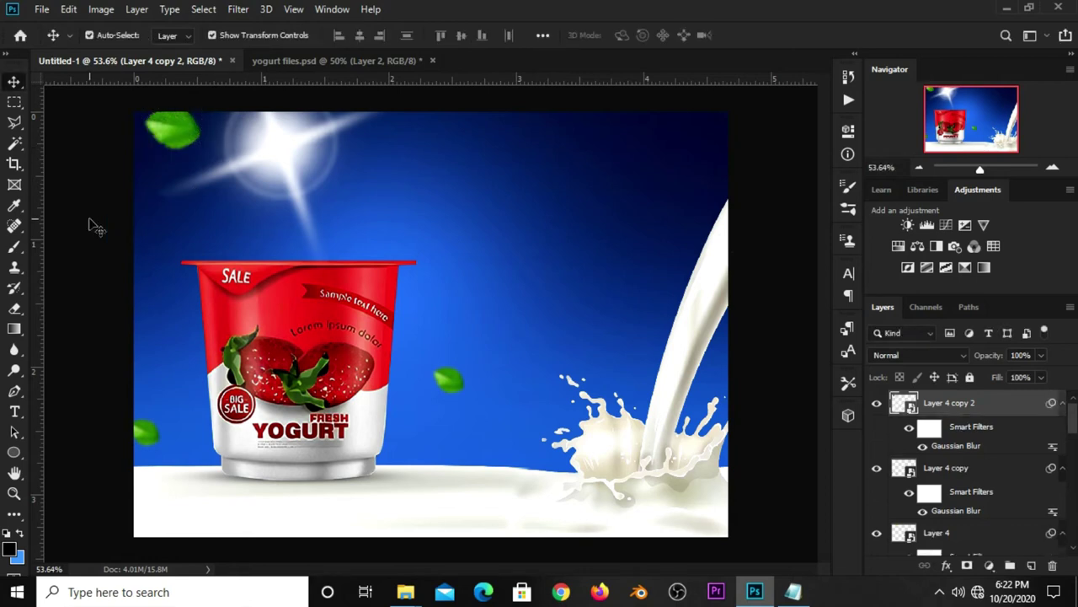
- Duplicate the leaf beside the cup, move the copy near the rim, and shrink and tilt it
left_click(455, 386)
key("ctrl+j")
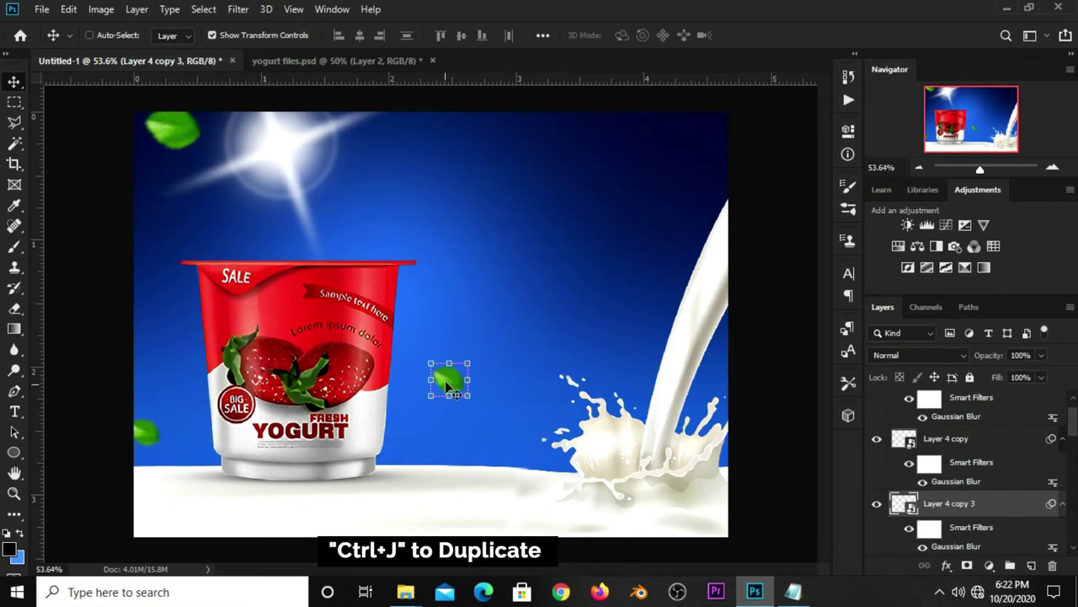
left_click_drag(449, 377, 428, 305)
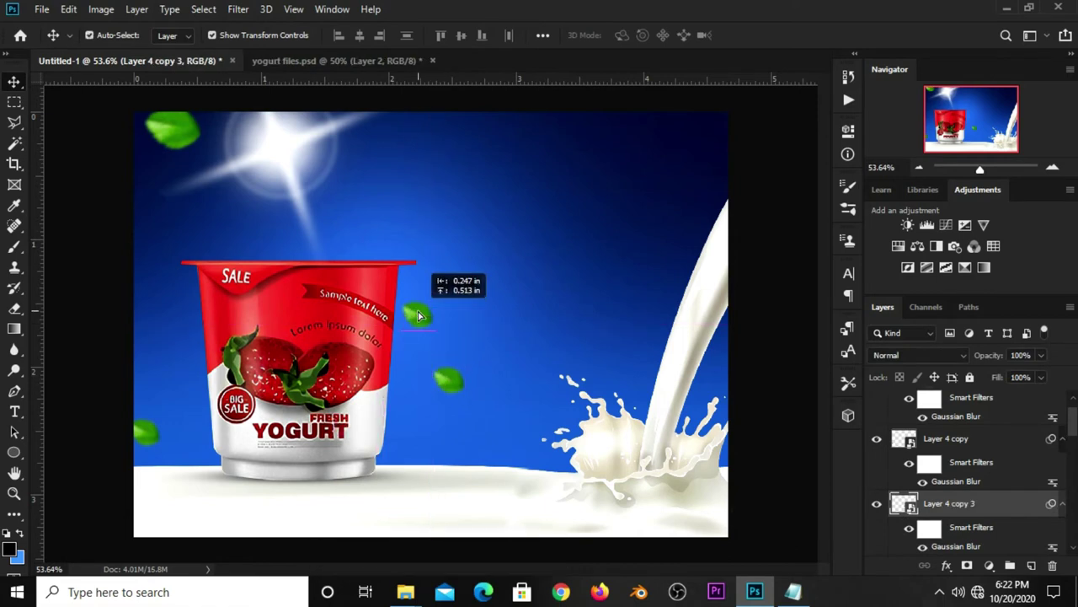
key("ctrl+t")
left_click(553, 241)
mouse_move(453, 276)
left_mouse_down()
mouse_move(422, 290)
mouse_move(450, 295)
left_mouse_up()
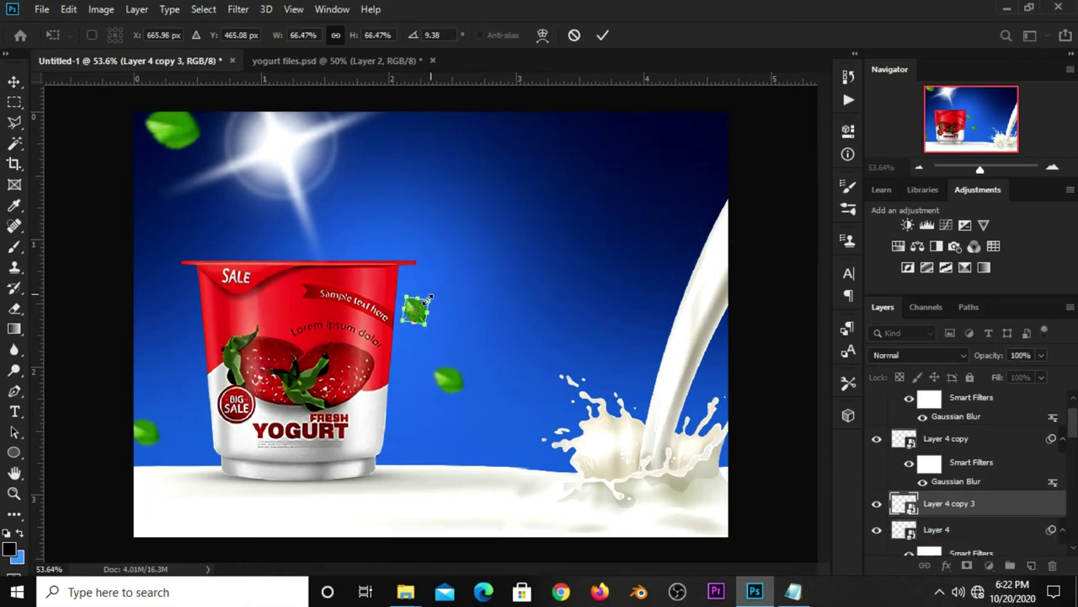
key("Return")
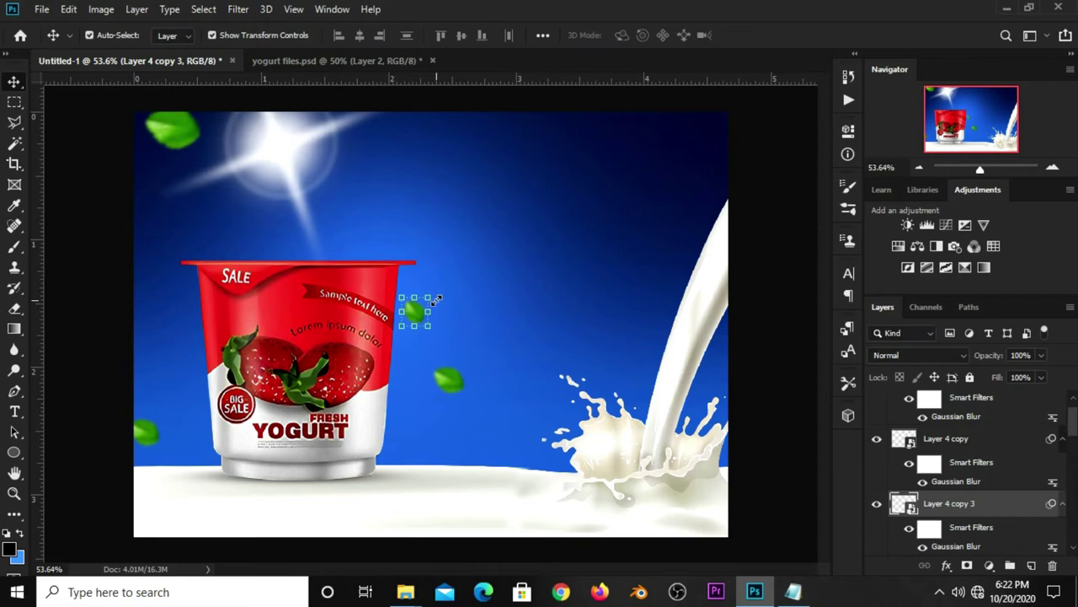
- Place another leaf copy beside the milk splash and return to yogurt files
left_click_drag(412, 315, 564, 360)
left_click(758, 367)
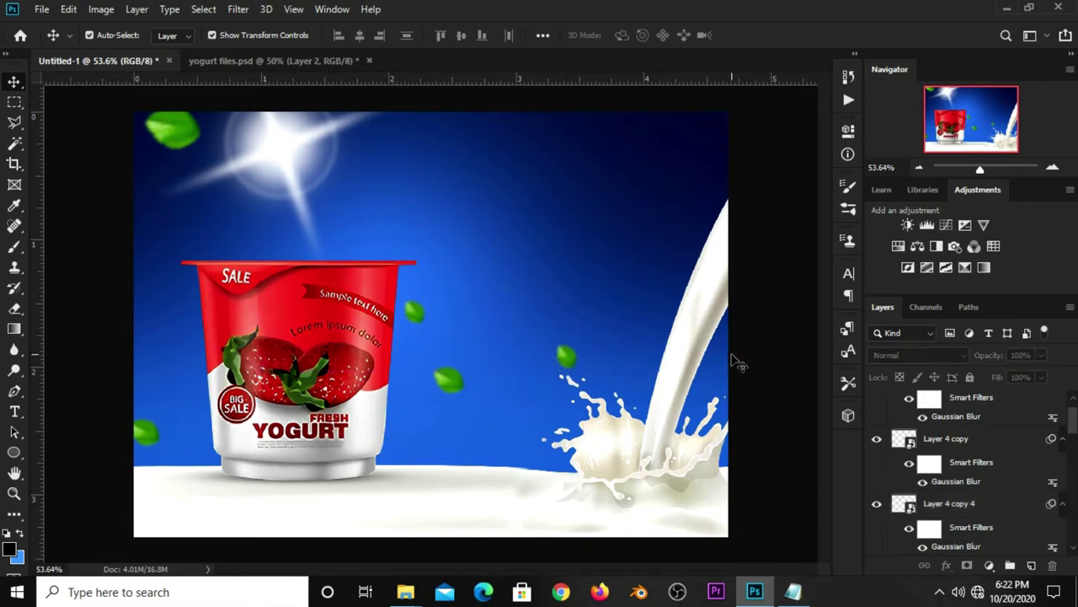
key("ctrl+Tab")
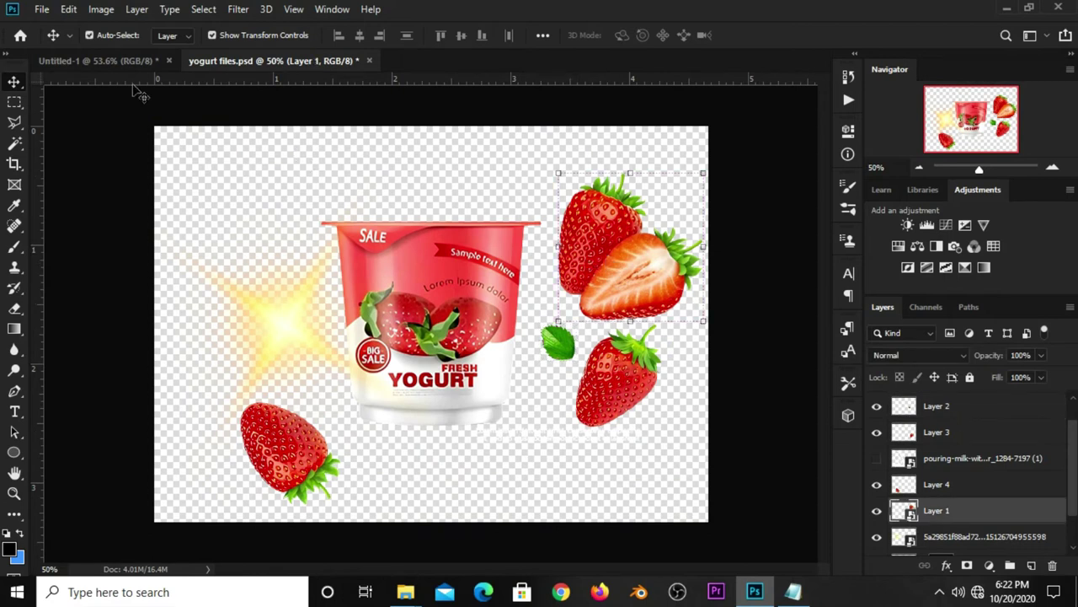
- Paste the strawberry pair into the poster, scale it to 75%, and nudge it against the cup's right side
key("ctrl+Tab")
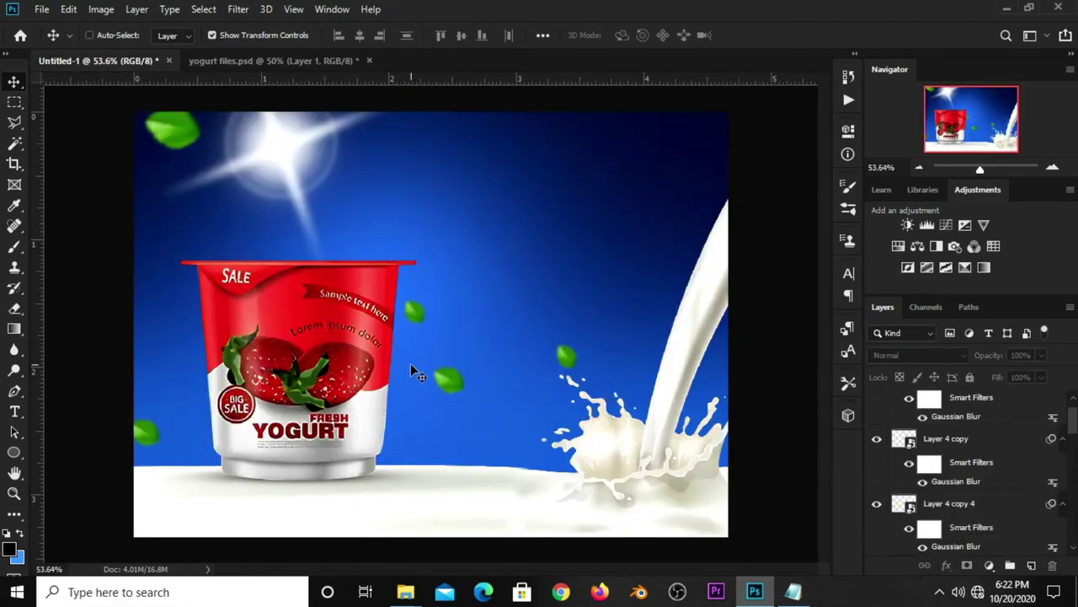
key("ctrl+v")
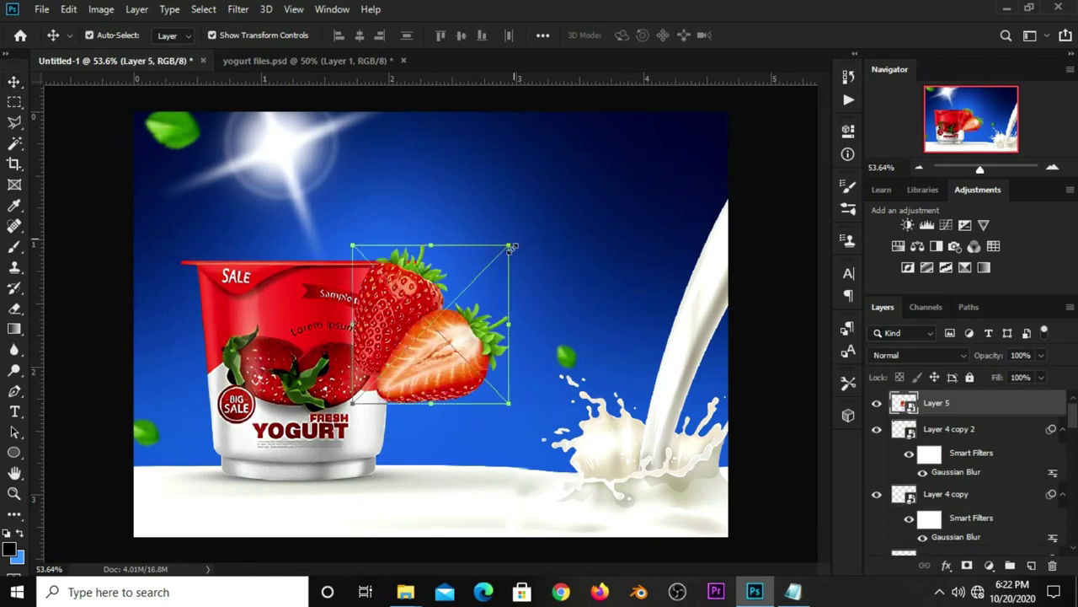
left_click_drag(510, 248, 490, 266)
left_click_drag(416, 330, 406, 433)
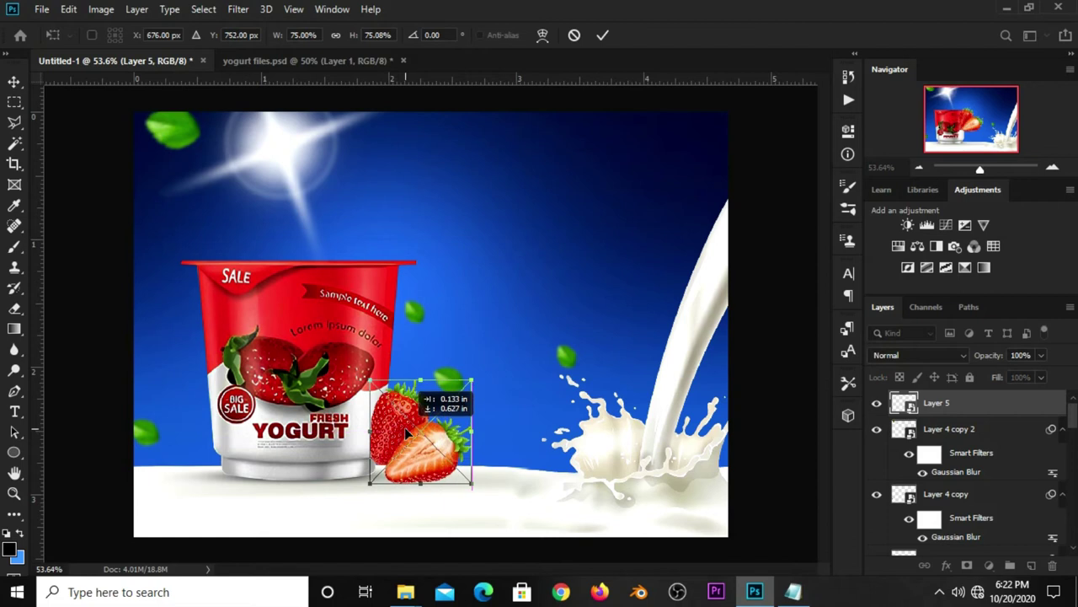
key("Return")
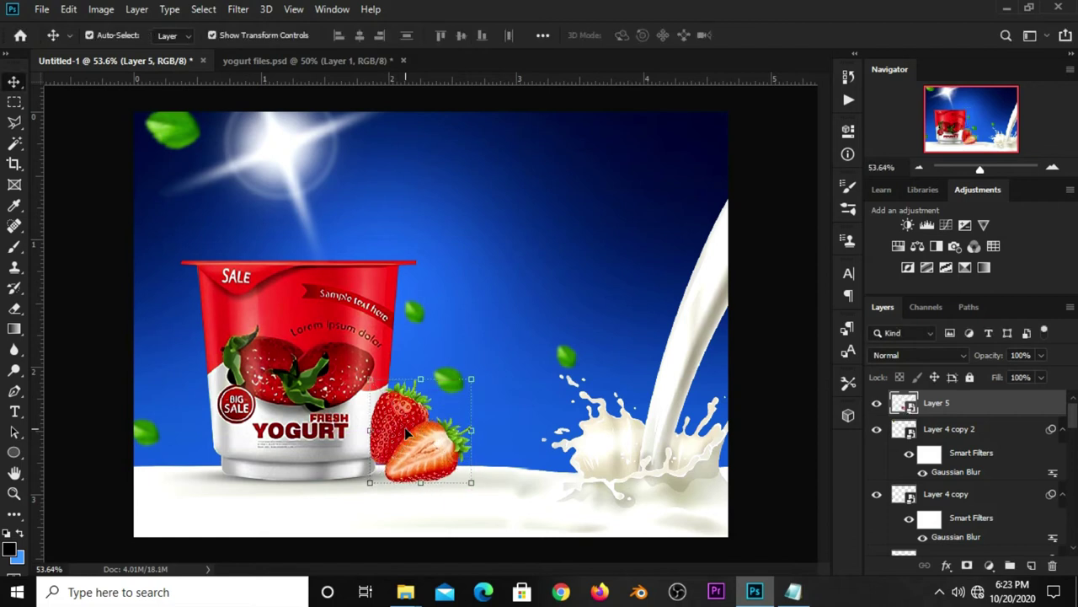
key("Up")
key("Up")
key("Up")
key("Up")
key("Up")
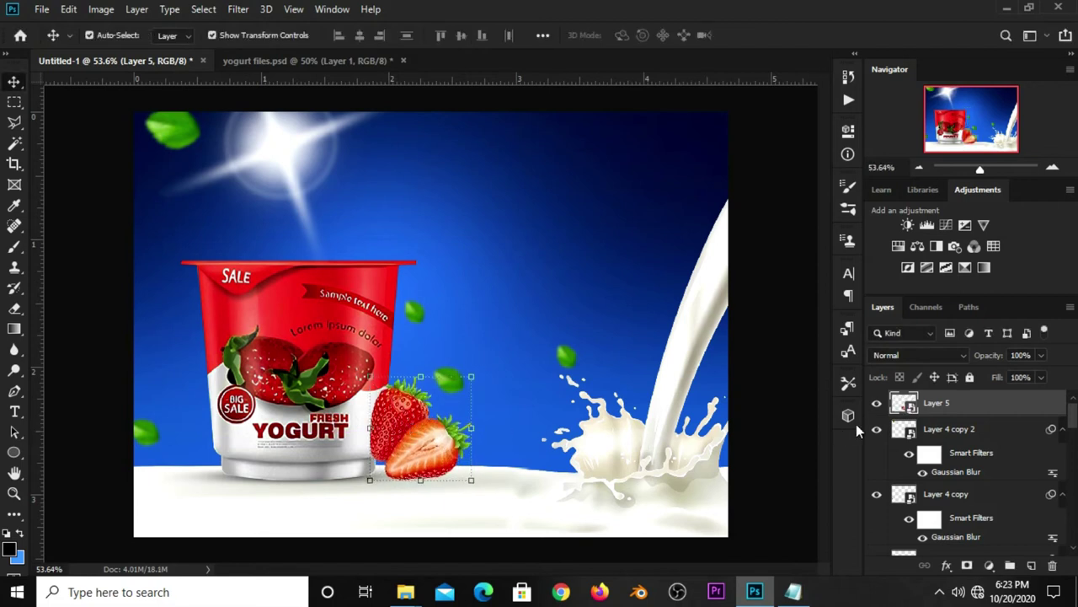
- Add a layer below the strawberries, paint a soft shadow with a 250 px brush, and lower it to 71% opacity
left_click(1033, 565)
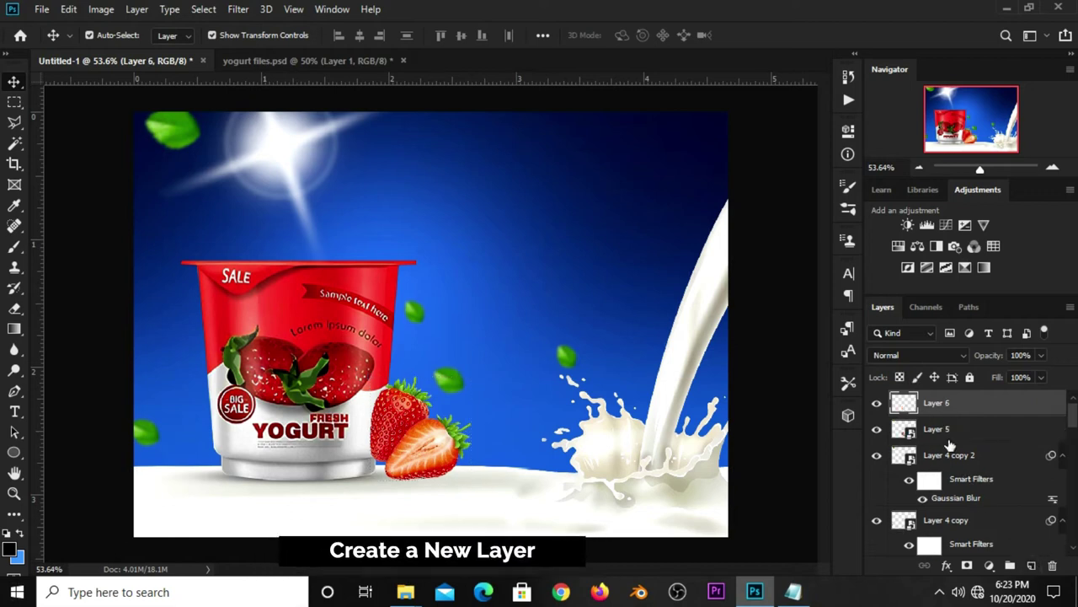
left_click_drag(939, 409, 945, 431)
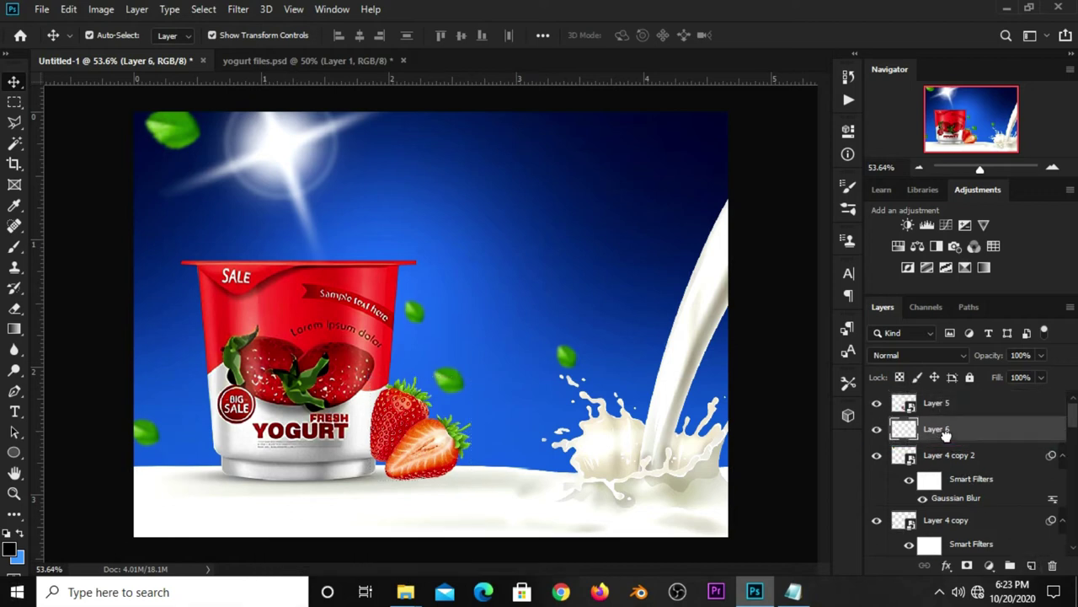
left_click(15, 246)
left_click(69, 246)
key("bracketleft")
key("bracketleft")
key("bracketleft")
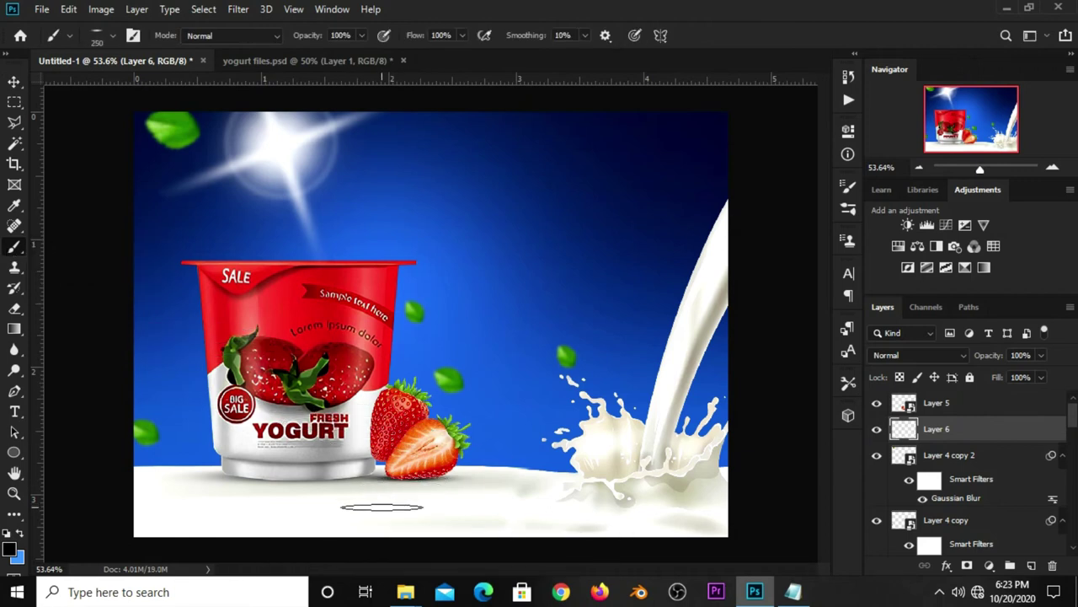
key("v")
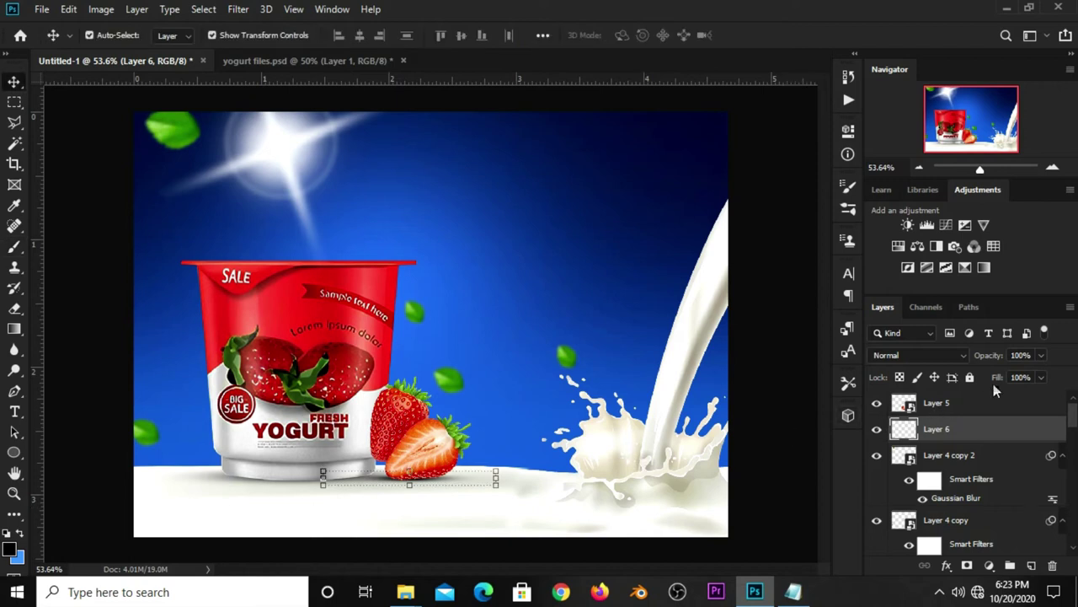
left_click_drag(1042, 361, 1022, 376)
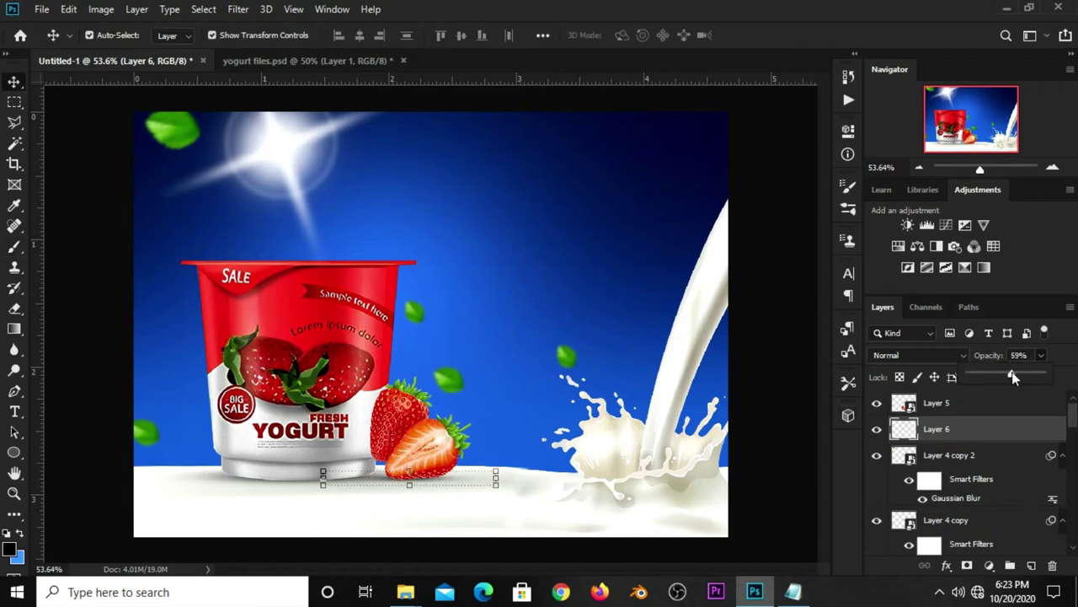
left_click(796, 417)
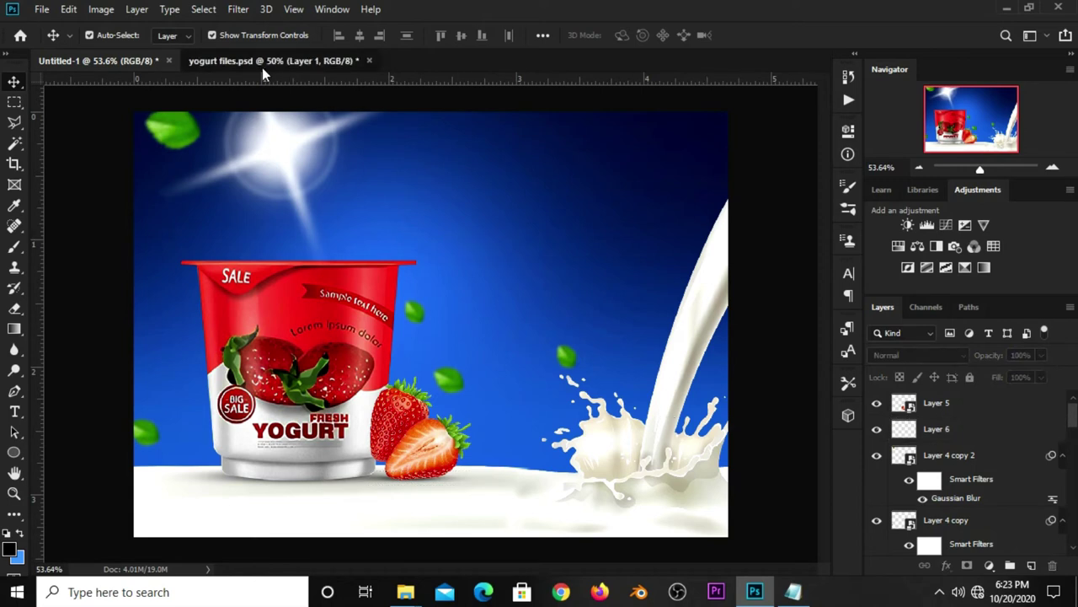
- Bring the lower-left strawberry into the poster, shrink it to about 79%, and rotate it beside the cup
left_click(262, 63)
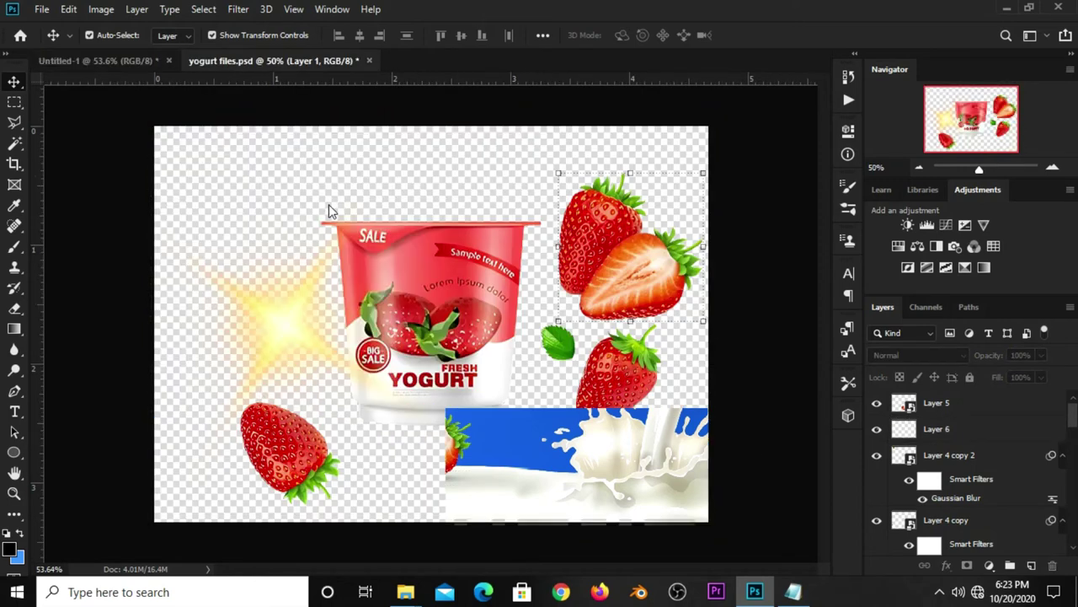
left_click(300, 453)
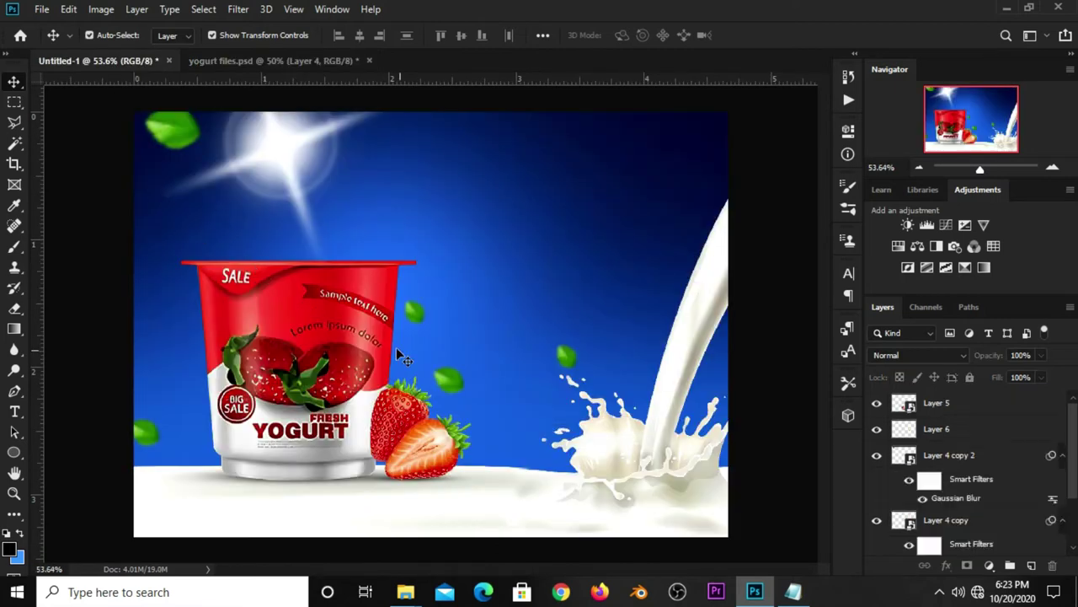
left_click_drag(208, 262, 440, 320)
left_click(485, 267)
left_click_drag(485, 268, 465, 295)
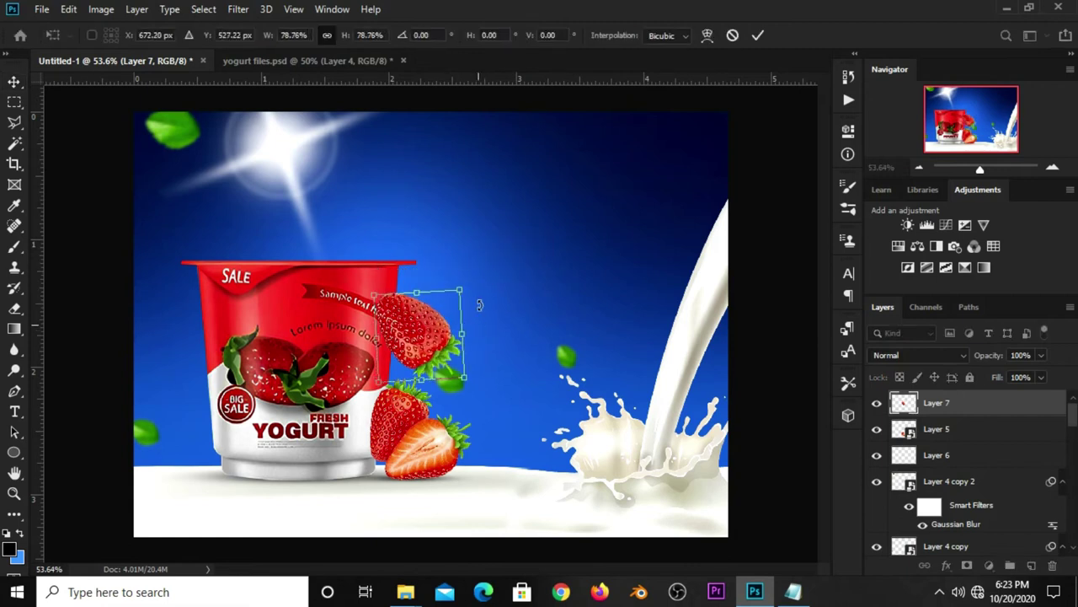
left_click_drag(408, 254, 380, 279)
left_click_drag(416, 325, 393, 416)
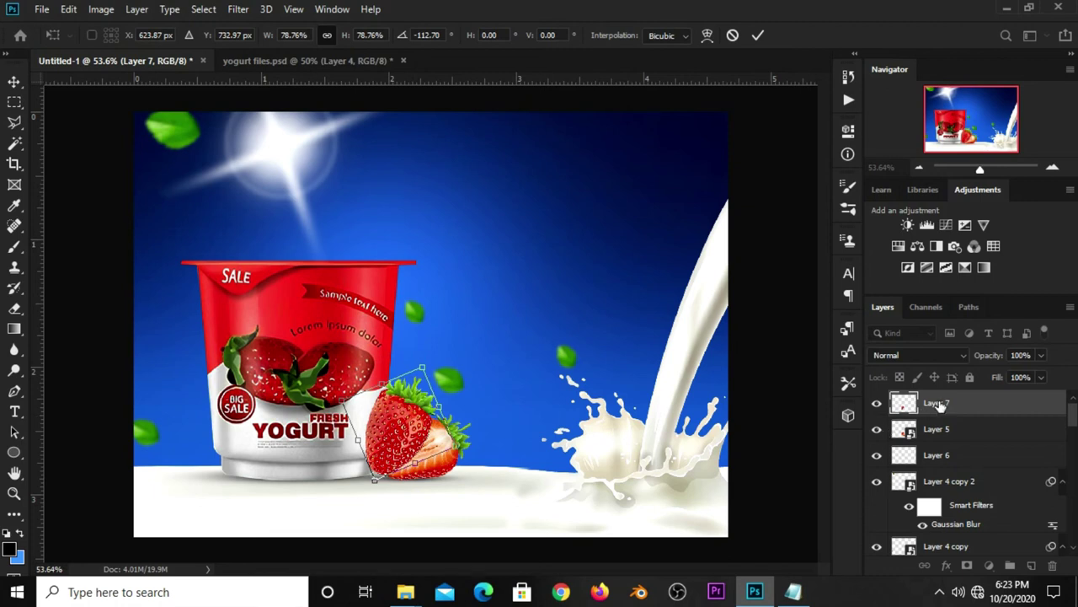
- Move the new strawberry layer behind the strawberry pair and nudge it into place
left_click_drag(939, 405, 937, 441)
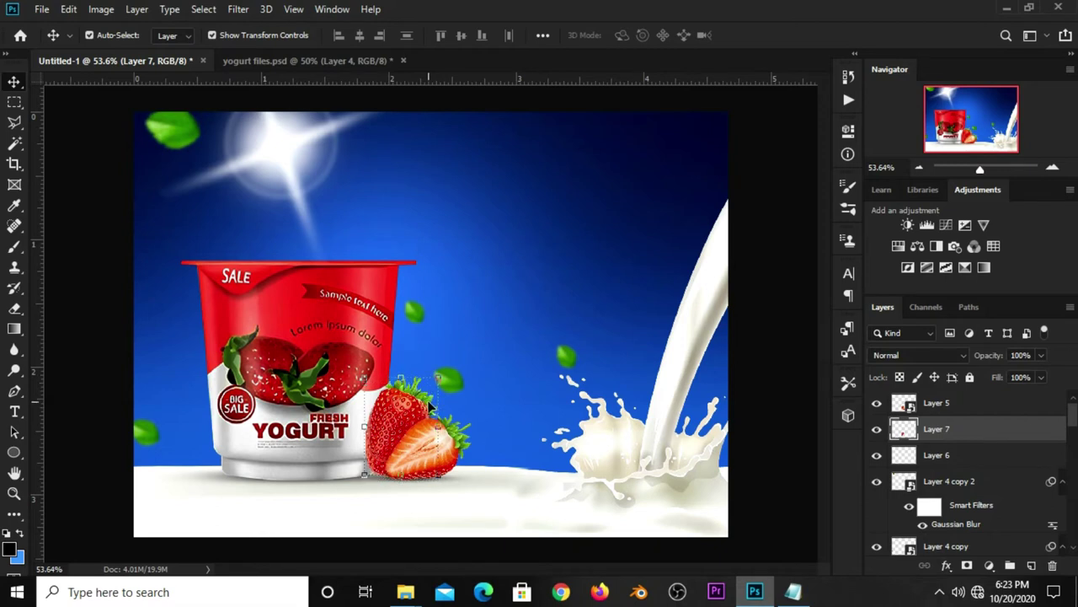
key("Left")
key("Left")
key("Left")
mouse_move(968, 432)
left_mouse_down()
mouse_move(961, 584)
mouse_move(946, 473)
left_mouse_up()
left_click(876, 453)
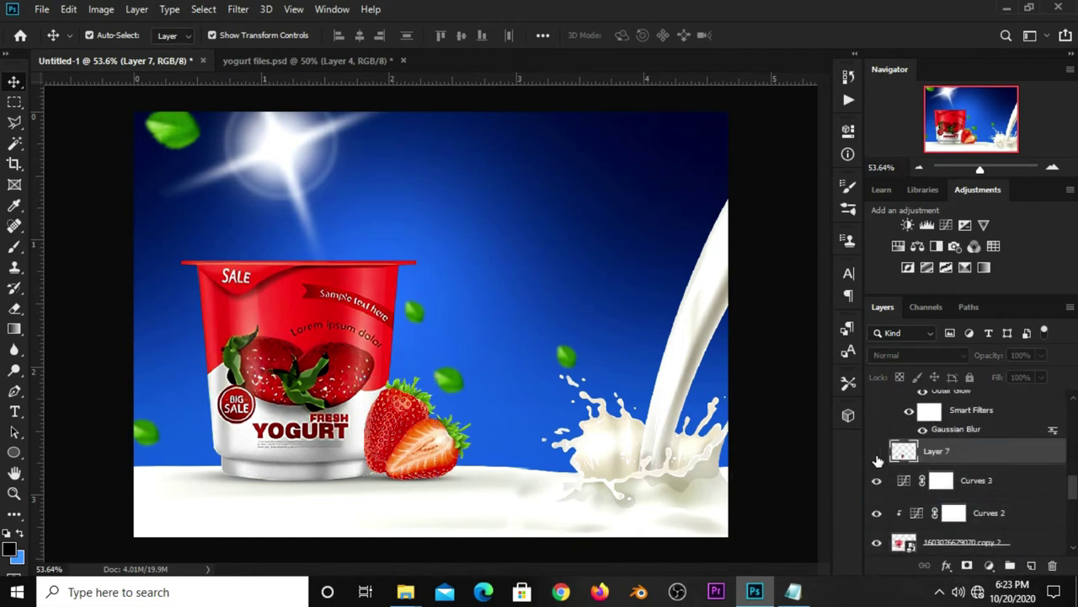
left_click(877, 455)
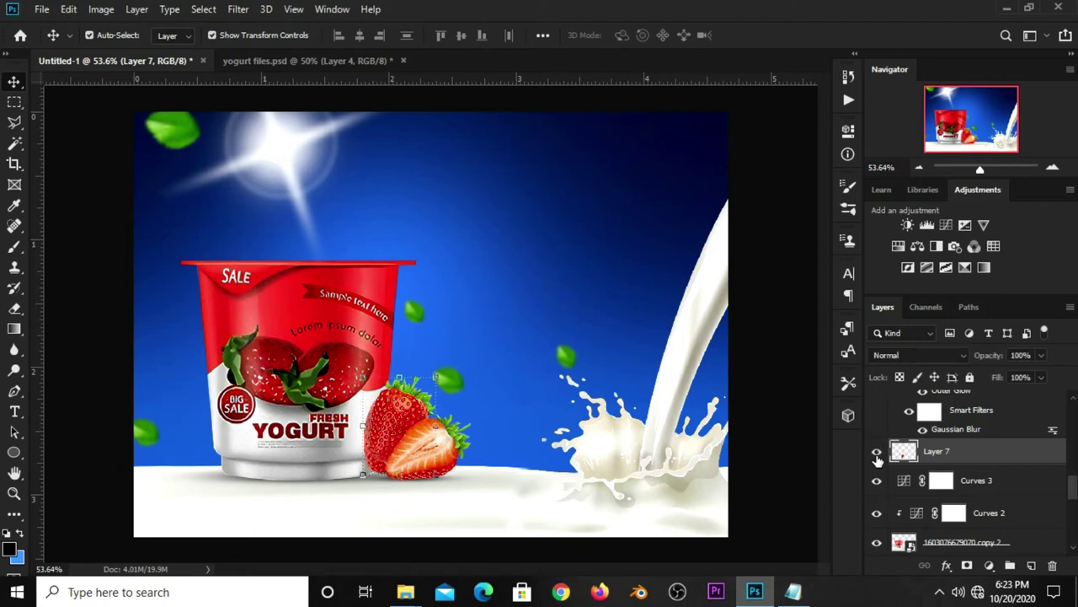
key("Right")
key("Right")
key("Right")
key("Right")
key("Right")
key("Right")
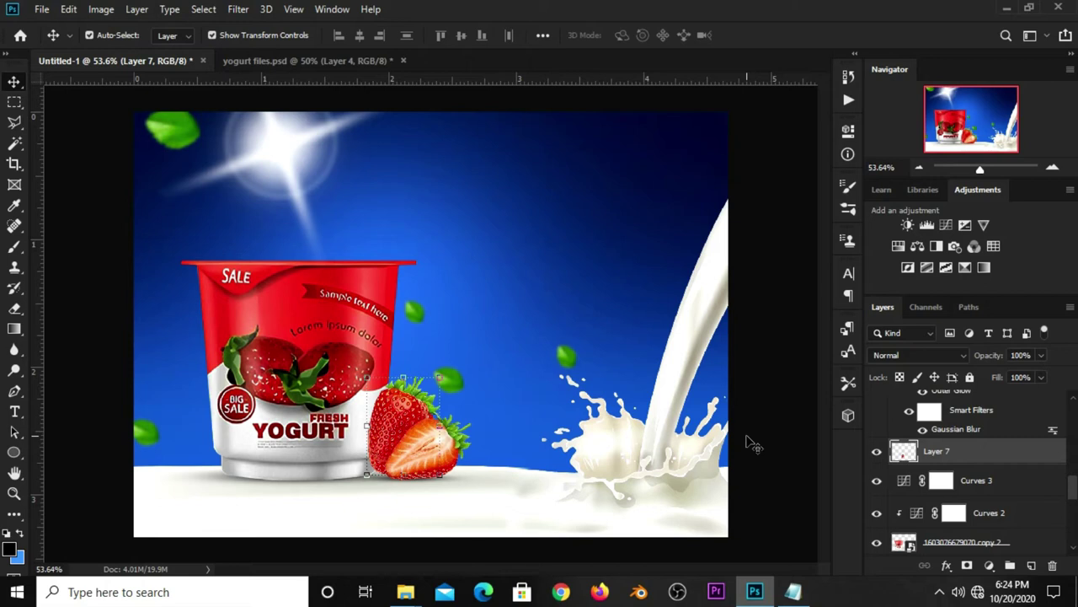
left_click(775, 408)
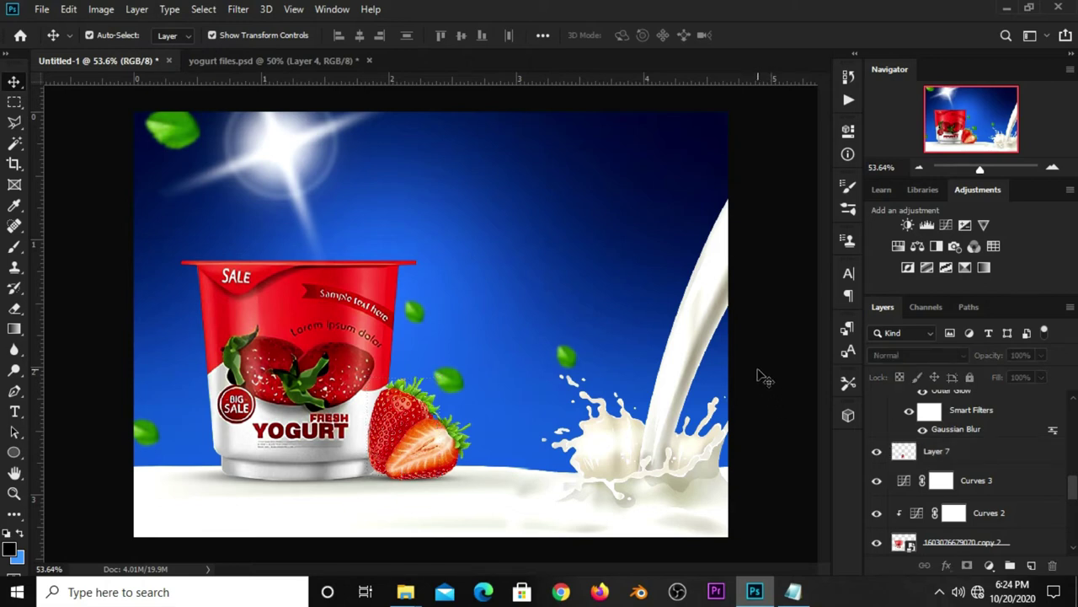
- Copy the word Yogurt from the colour notes
left_click(793, 592)
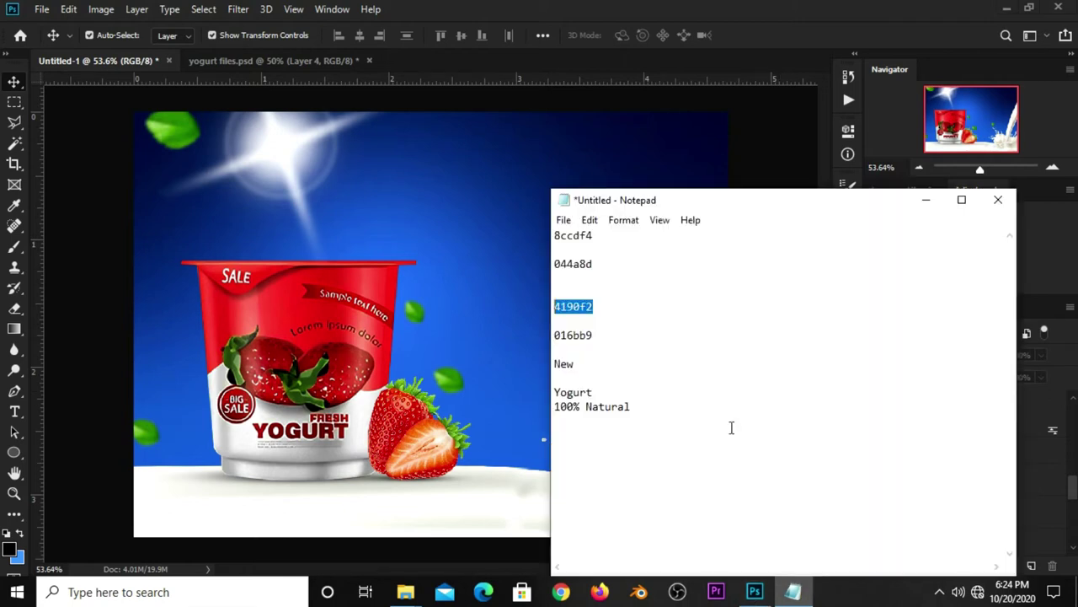
double_click(600, 392)
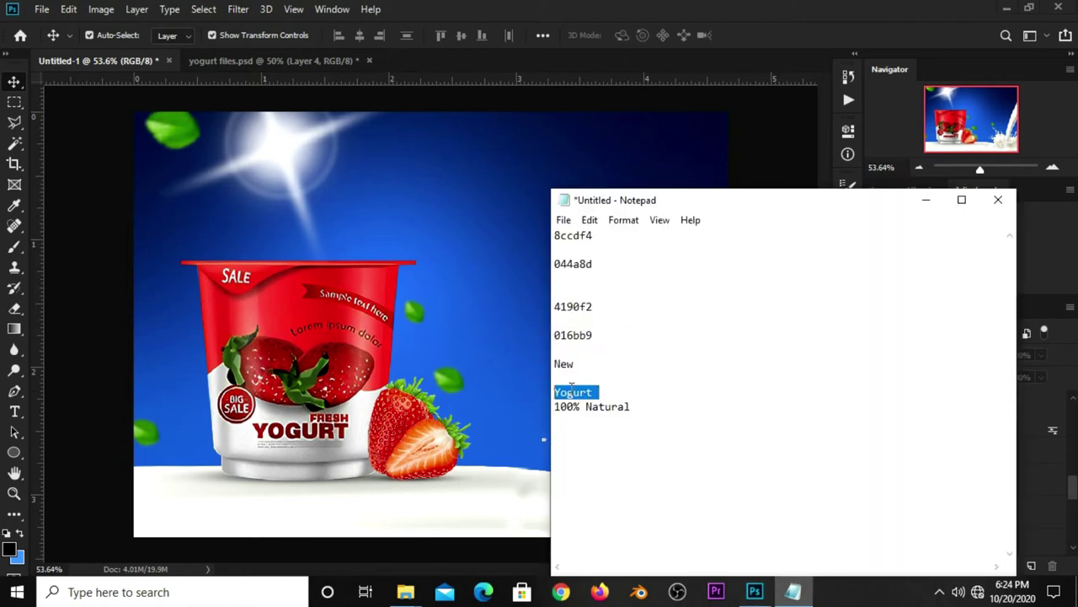
right_click(572, 389)
left_click(609, 198)
- Type 'Yogurt' in white in the upper-right sky with the Horizontal Type tool
left_click(755, 42)
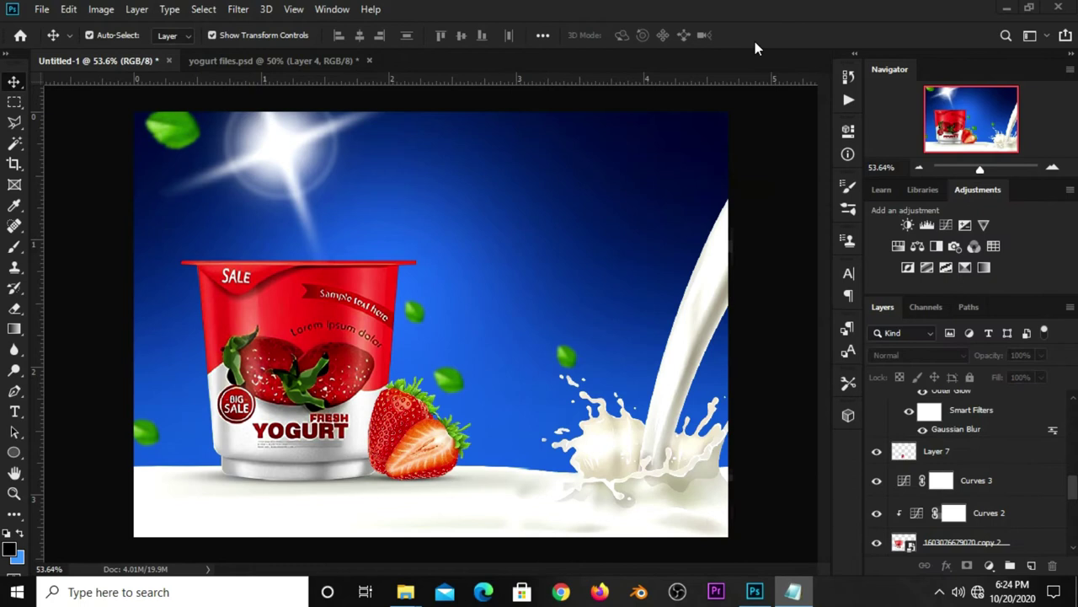
left_click(14, 411)
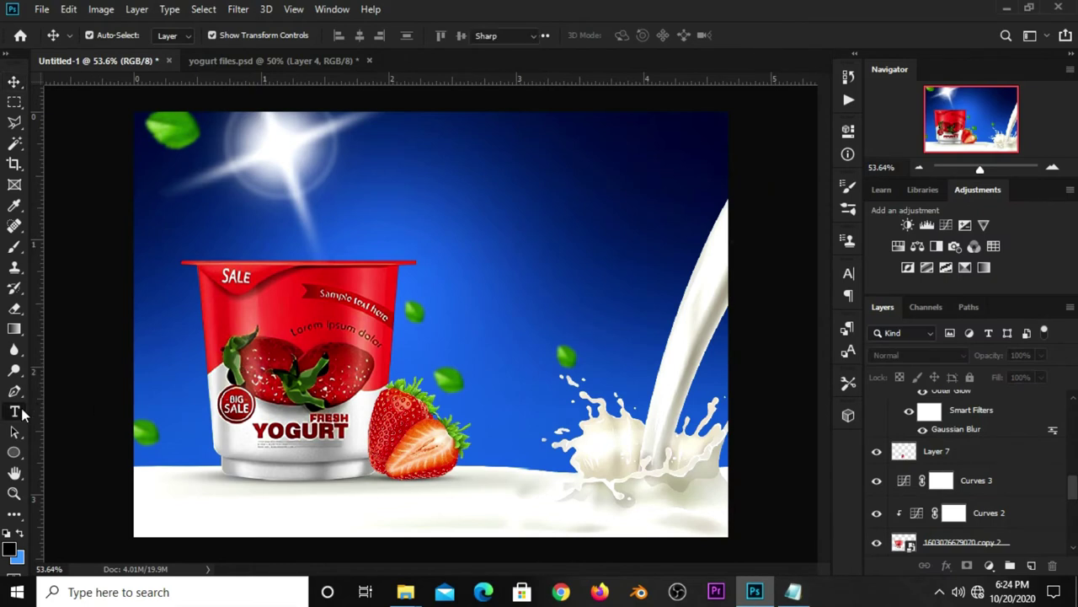
right_click(14, 411)
left_click(51, 412)
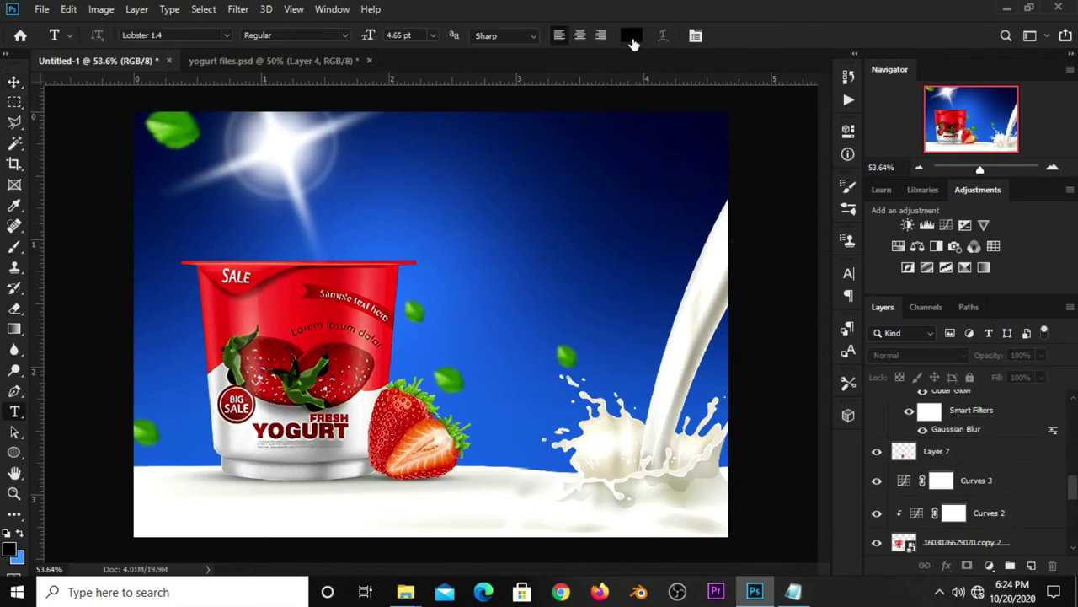
left_click(631, 38)
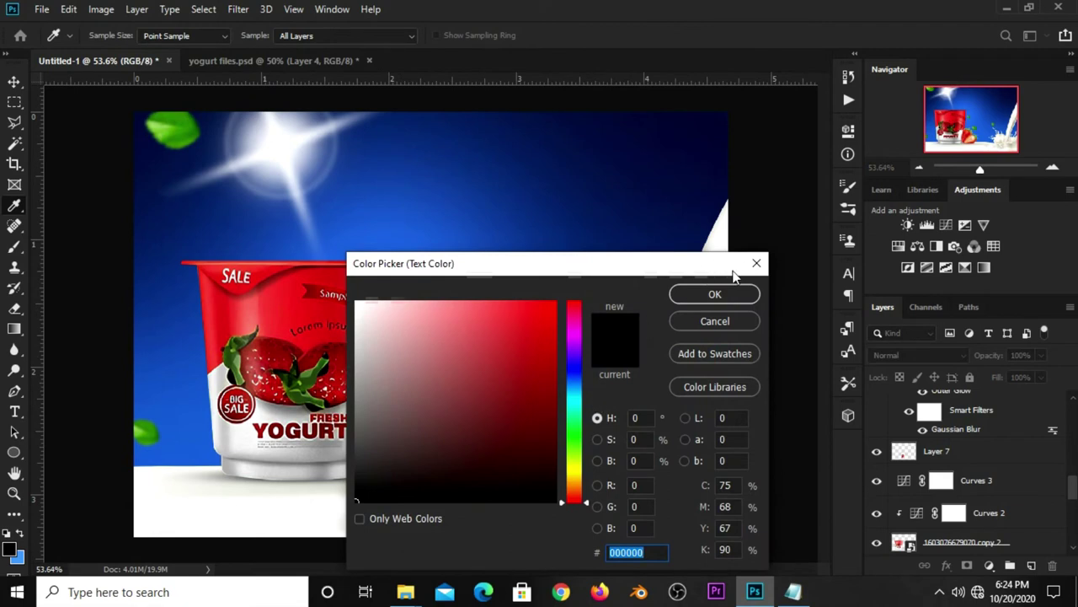
left_click_drag(445, 352, 355, 301)
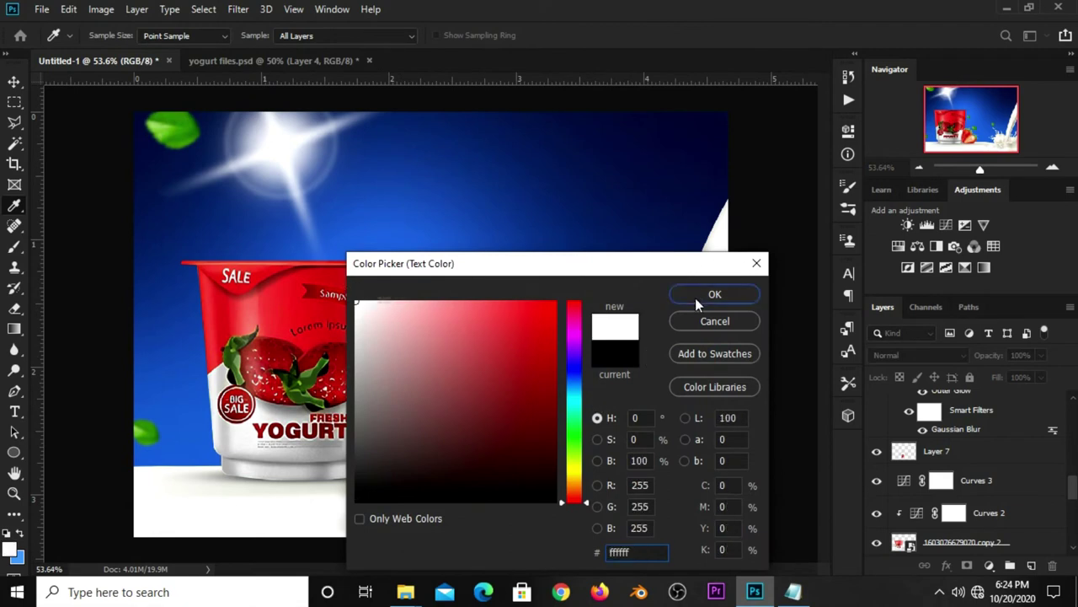
left_click(699, 297)
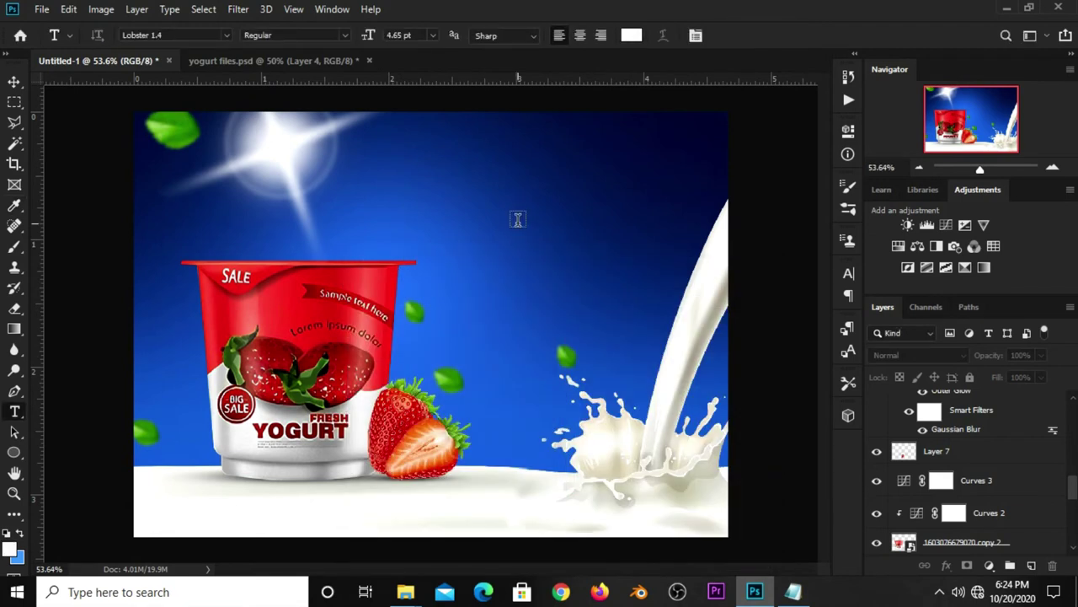
left_click(518, 219)
type("Yogurt")
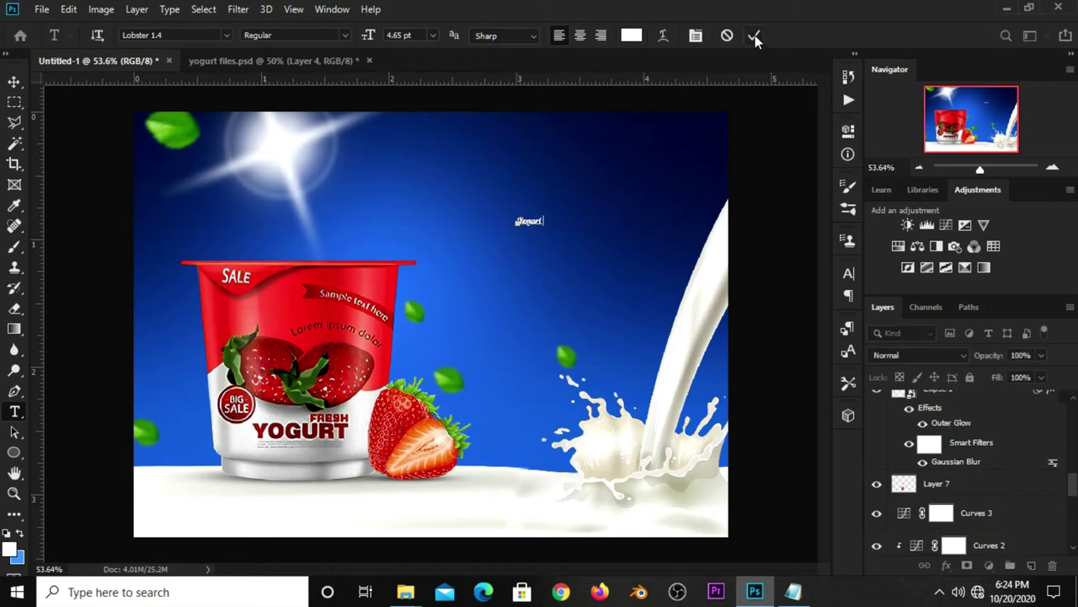
left_click(754, 35)
- Enlarge the Yogurt title, set its font size to 28 pt, and shift it slightly left
key("ctrl+t")
mouse_move(544, 226)
left_mouse_down()
mouse_move(538, 281)
mouse_move(540, 258)
left_mouse_up()
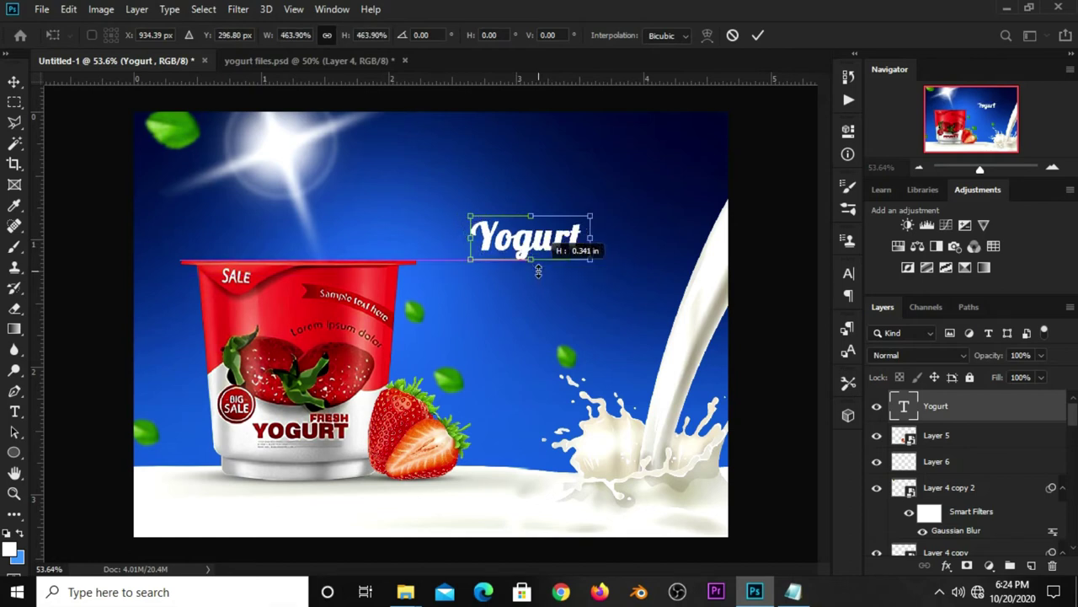
key("Return")
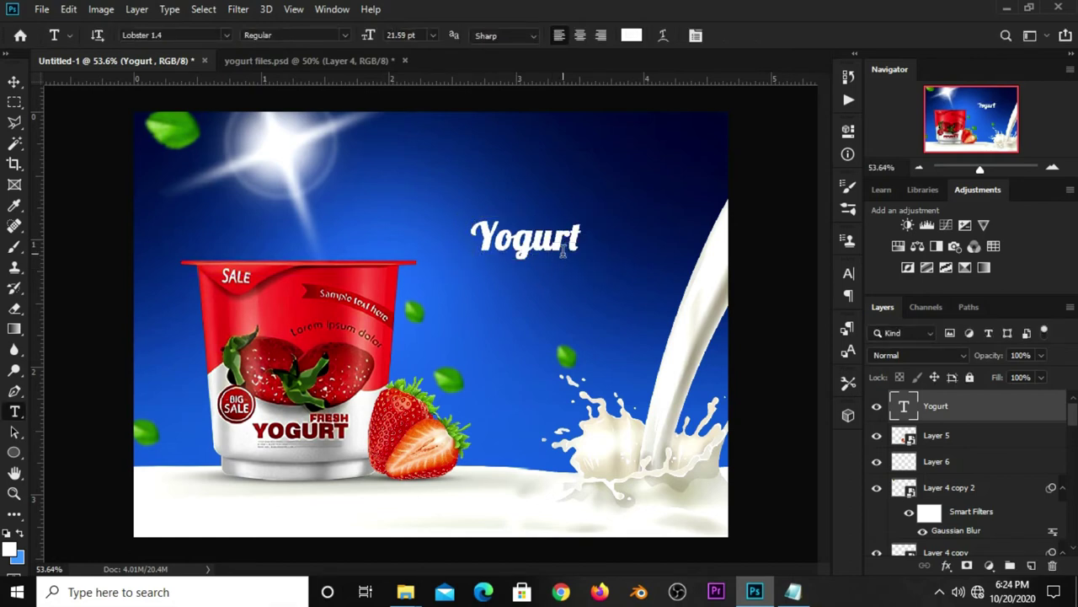
key("v")
left_click(848, 272)
left_click(717, 314)
type("28")
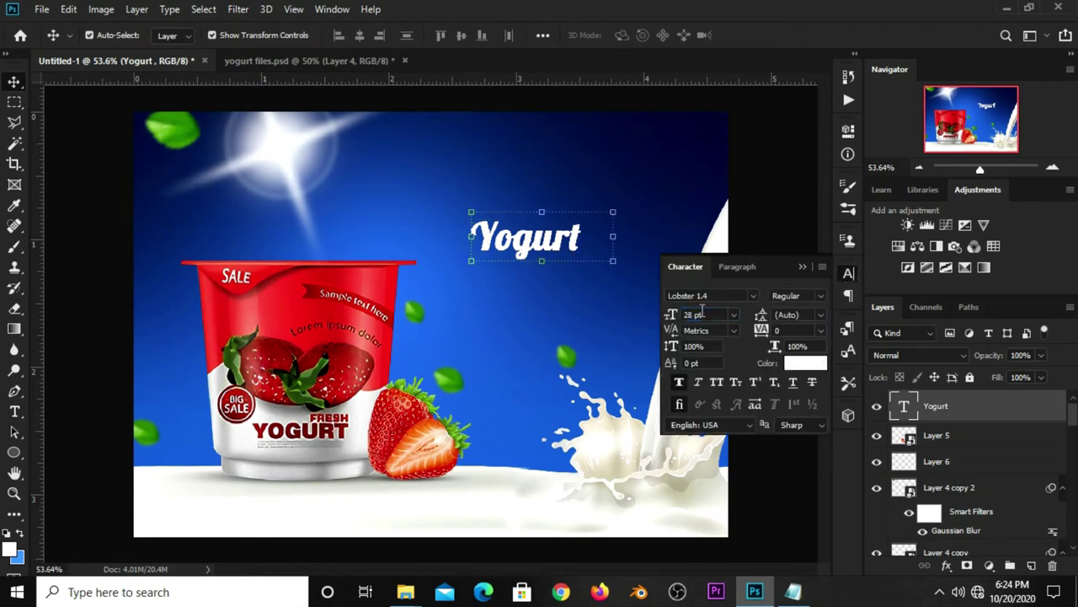
key("Return")
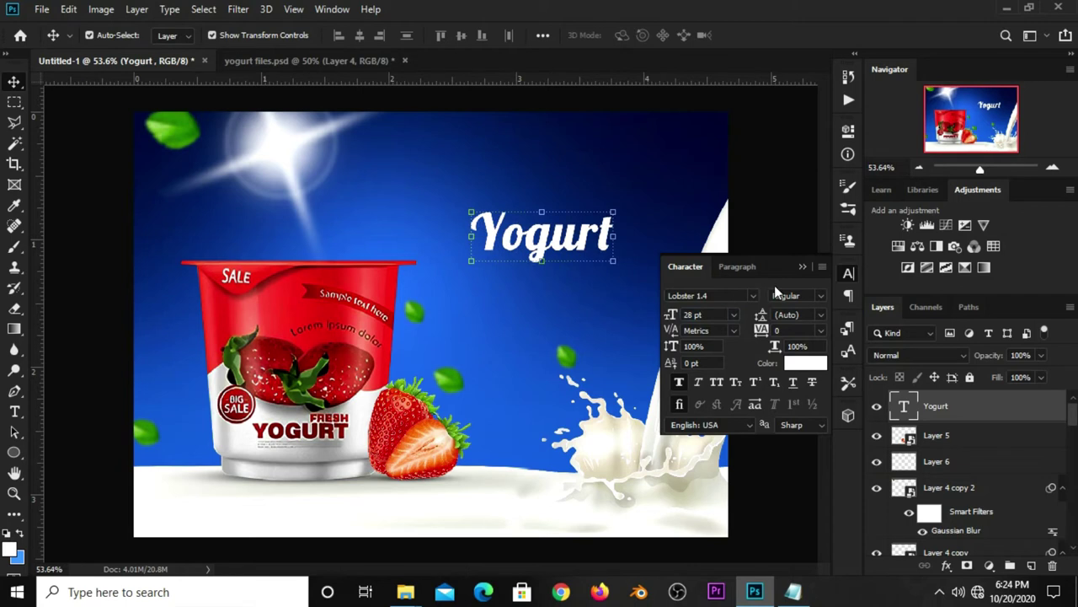
left_click(803, 266)
left_click_drag(556, 248, 549, 249)
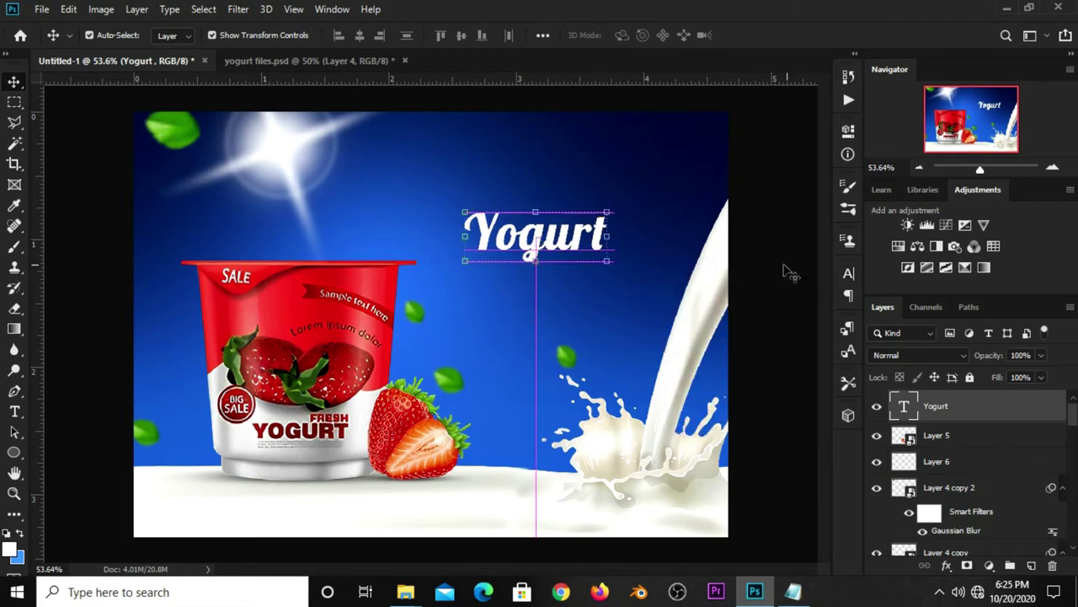
- Recolour the Yogurt title to blue 016bb9, pasting the hex code copied from the notes
left_click(848, 274)
left_click(805, 364)
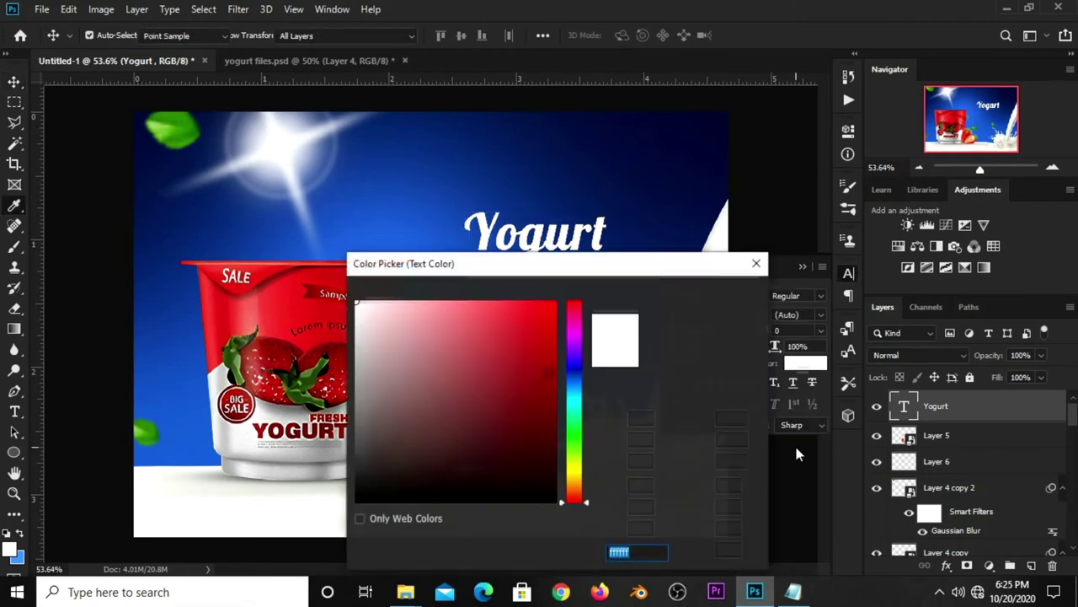
left_click(793, 593)
left_click(589, 335)
double_click(582, 336)
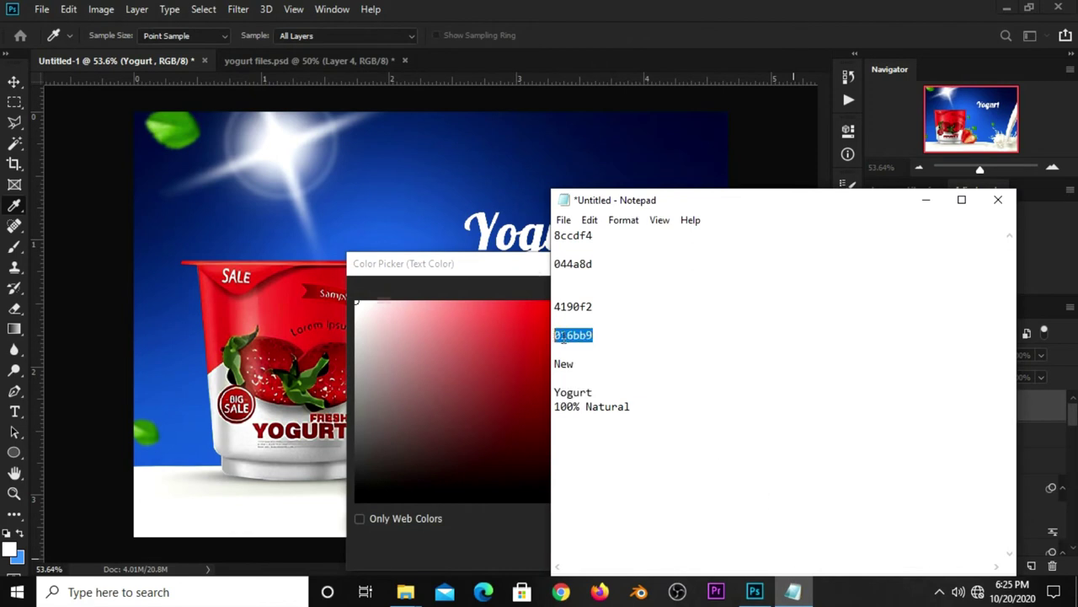
right_click(582, 335)
left_click(613, 147)
left_click(495, 509)
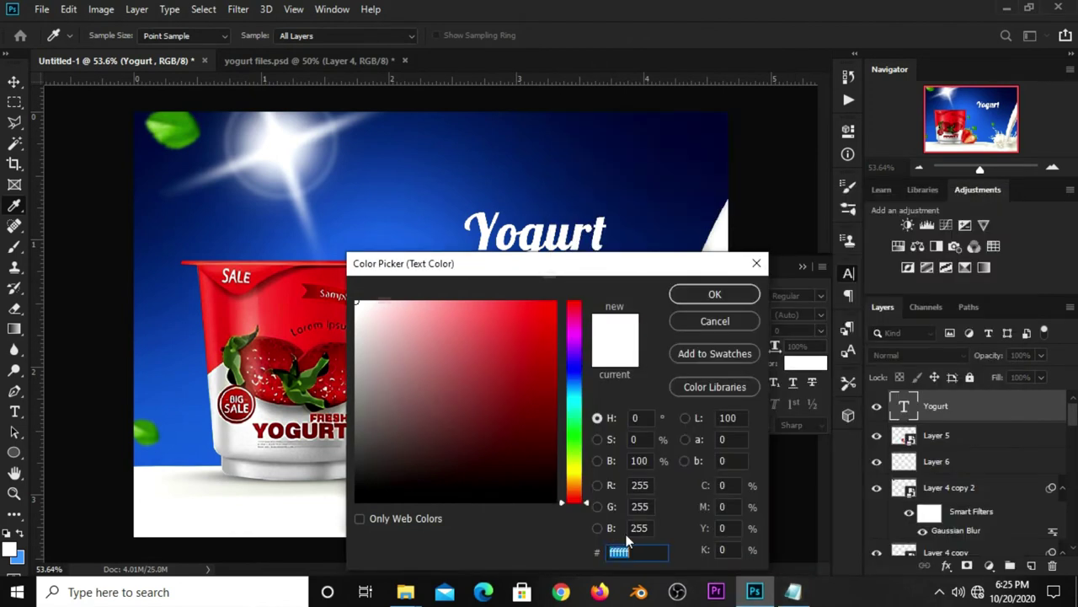
right_click(620, 551)
left_click(649, 396)
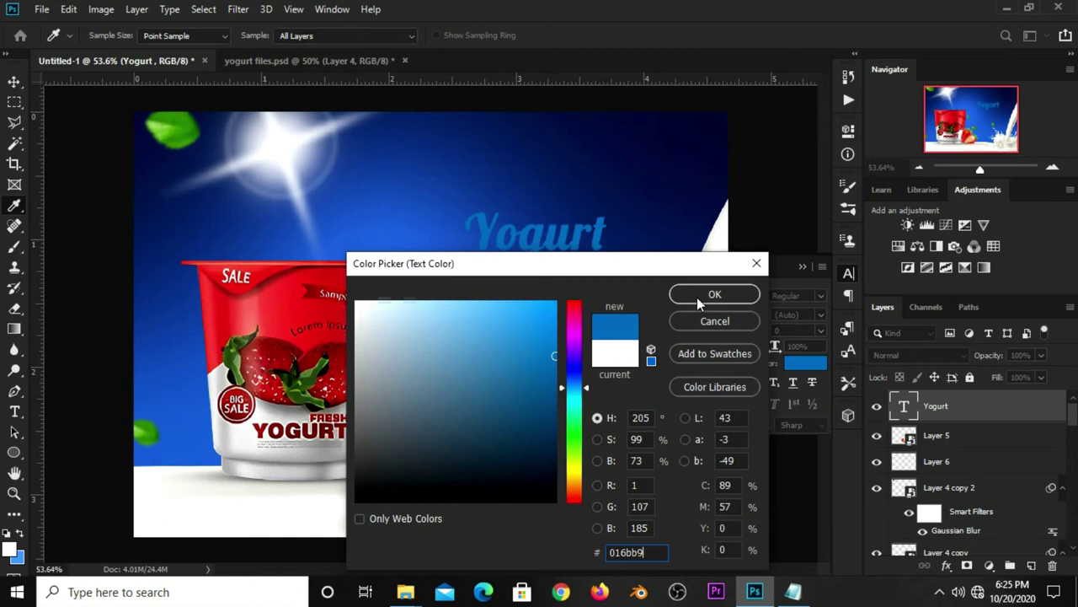
left_click(698, 296)
left_click(802, 266)
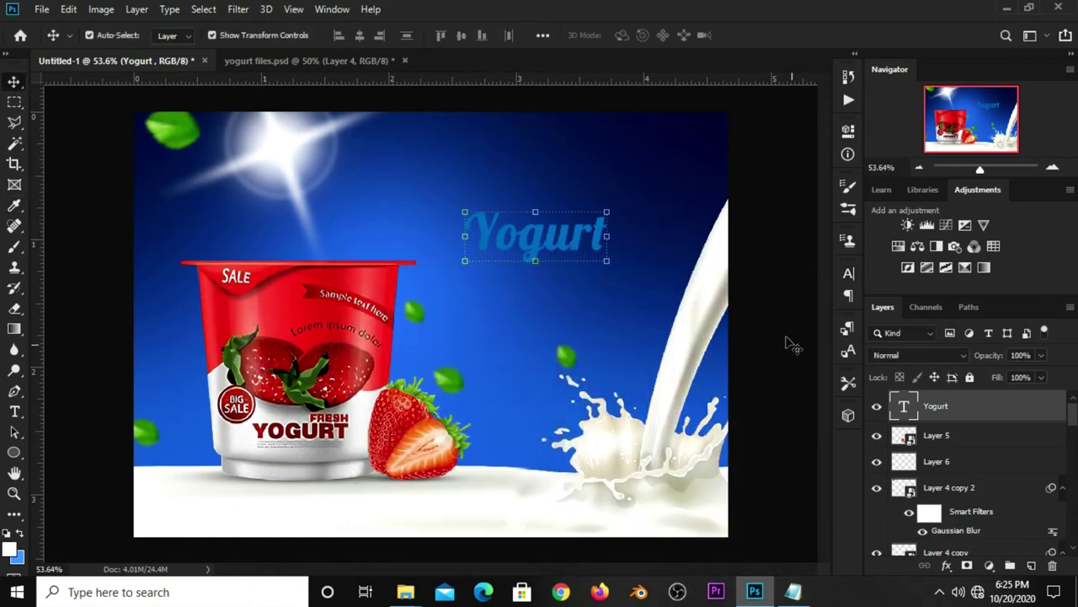
- Add an Inner Bevel & Emboss to the Yogurt title, adjusting its depth, size and soften values
left_click(947, 565)
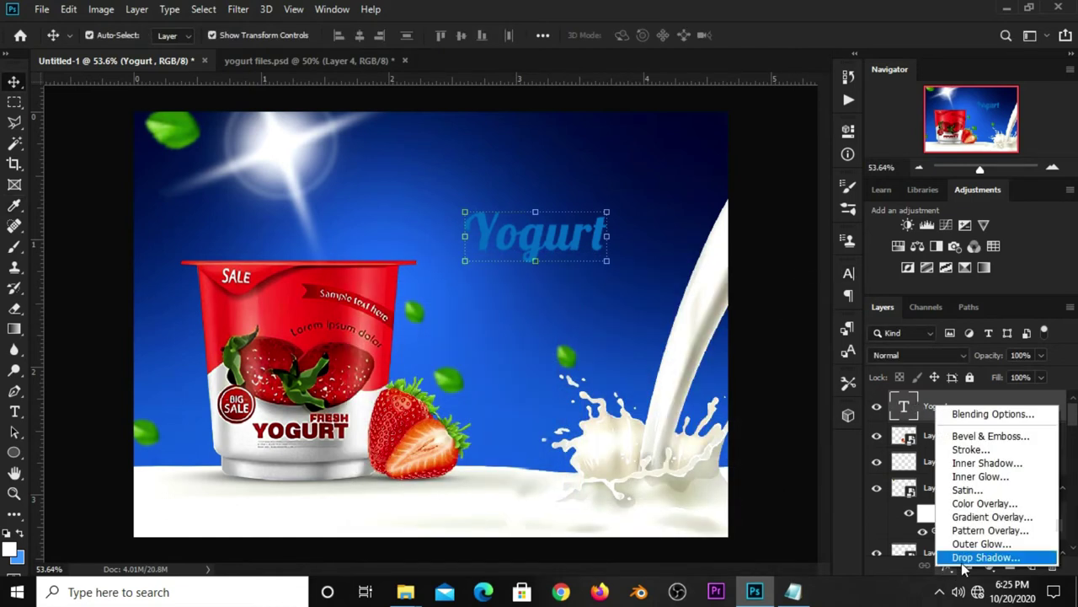
left_click(977, 414)
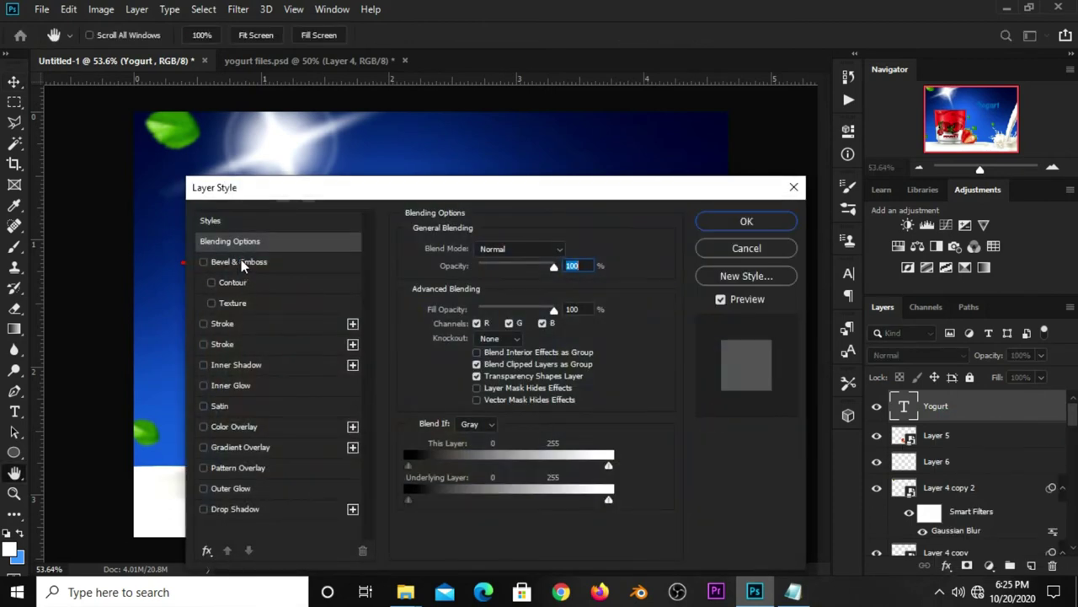
left_click(241, 261)
left_click(486, 251)
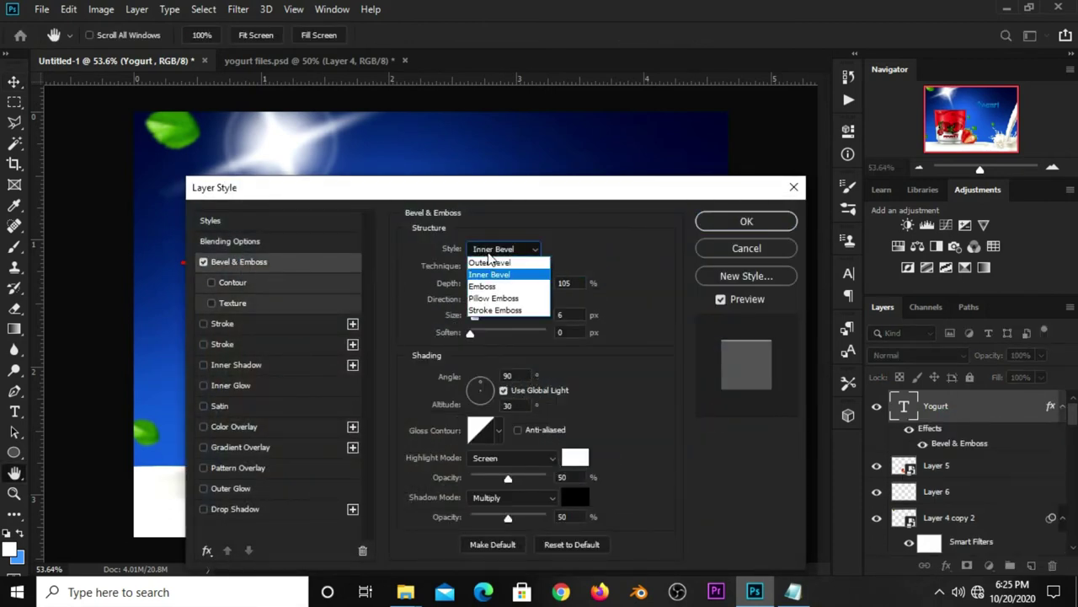
left_click(491, 276)
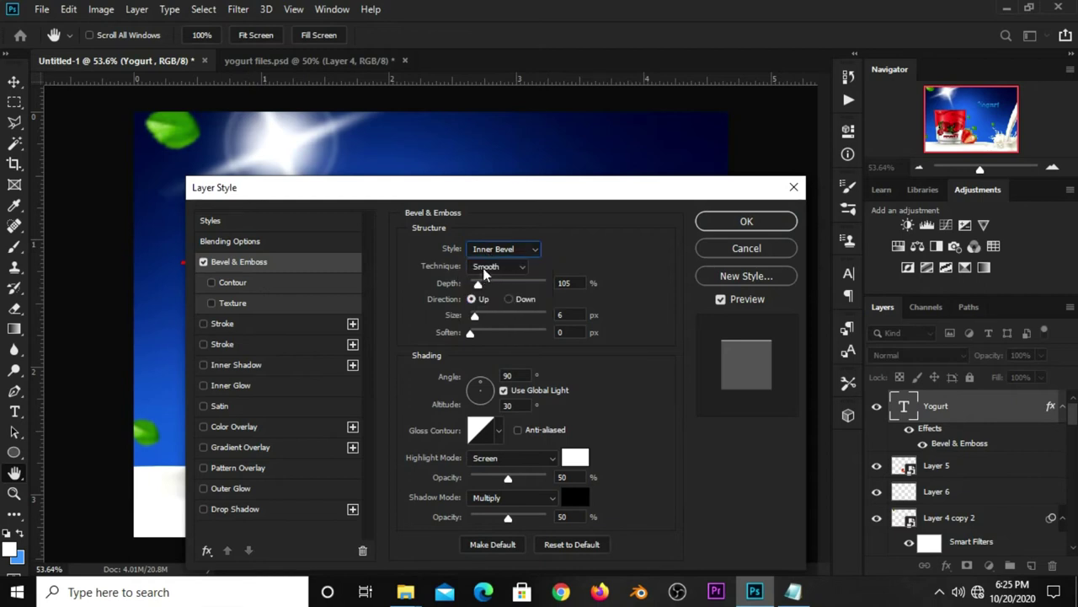
left_click(555, 285)
left_click(543, 315)
left_click(553, 333)
key("Tab")
key("Tab")
- Outline the title with a white stroke and a second 18 px blue stroke
left_click(222, 324)
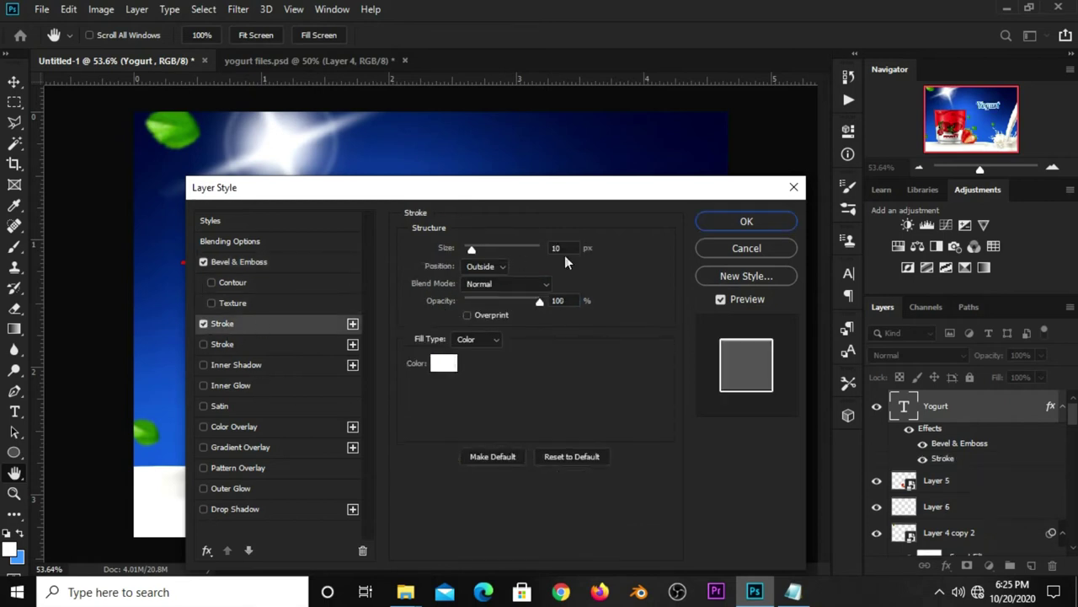
left_click(444, 366)
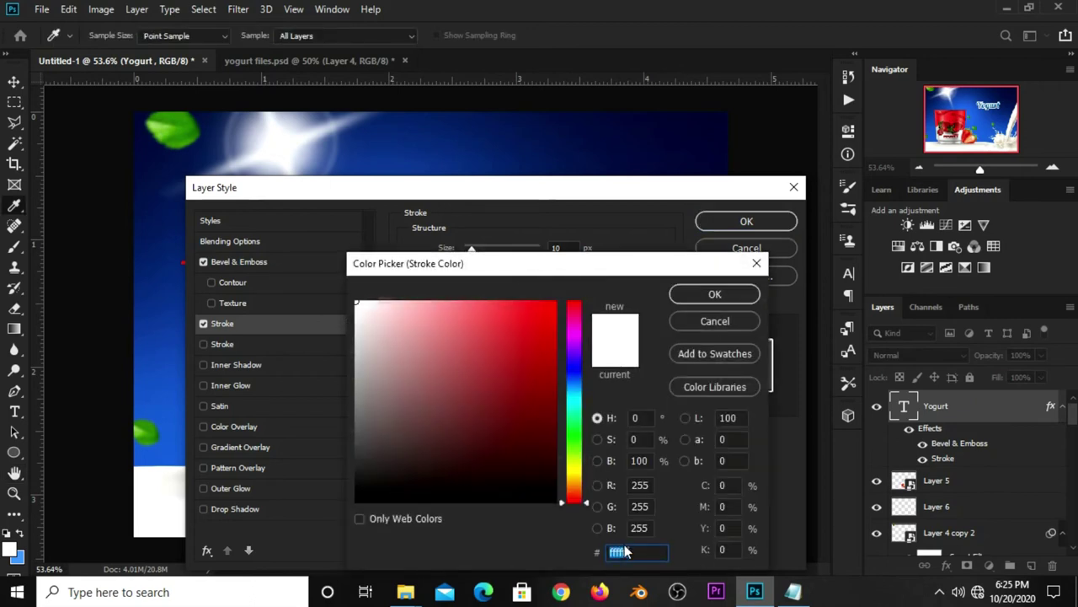
left_click(682, 297)
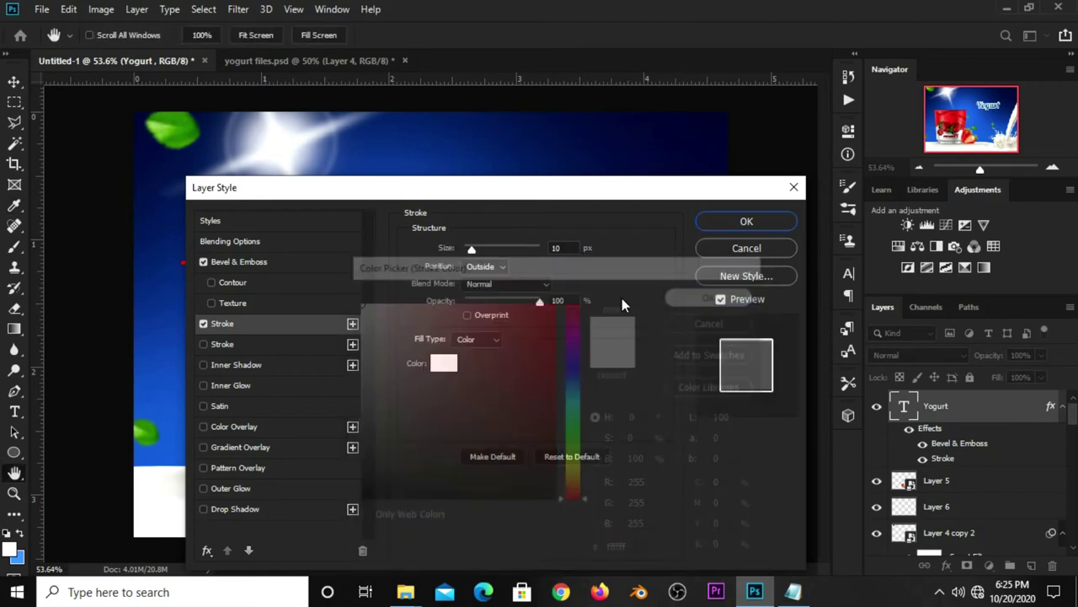
left_click(221, 345)
left_click_drag(564, 247, 546, 249)
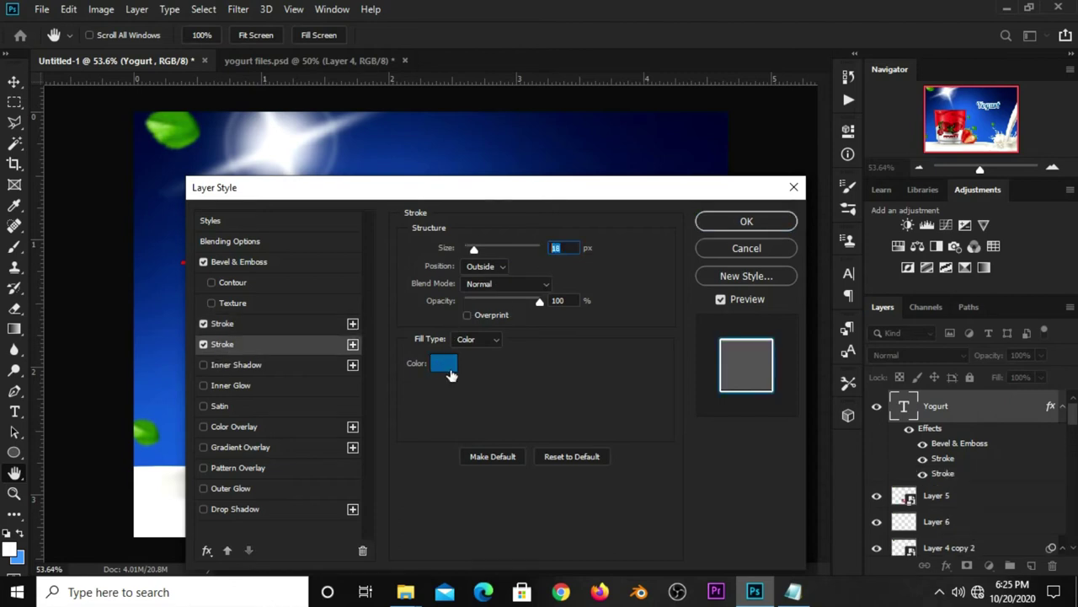
left_click(446, 365)
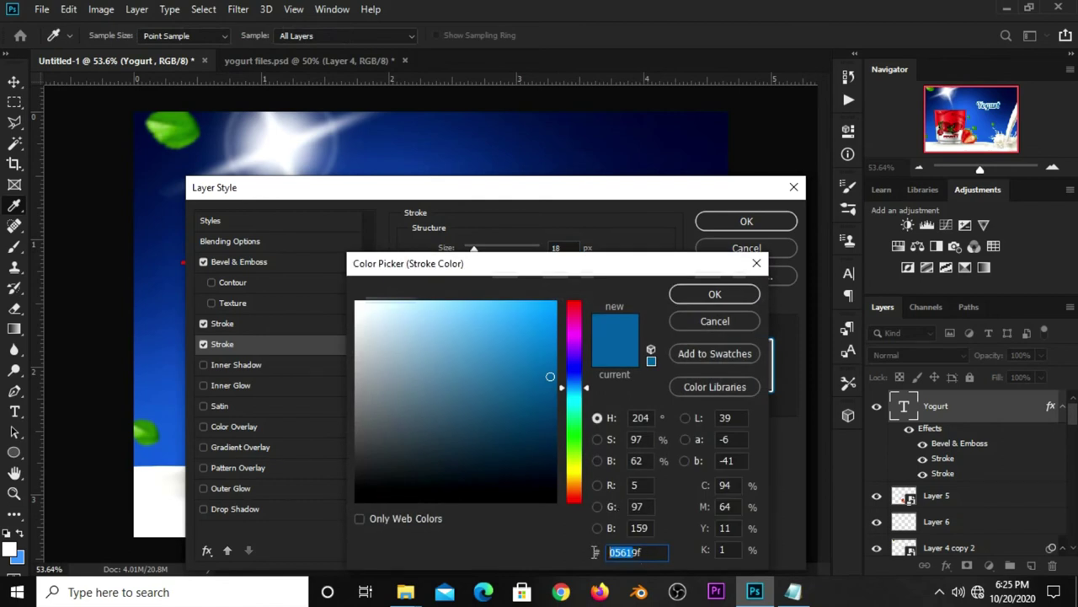
left_click(689, 297)
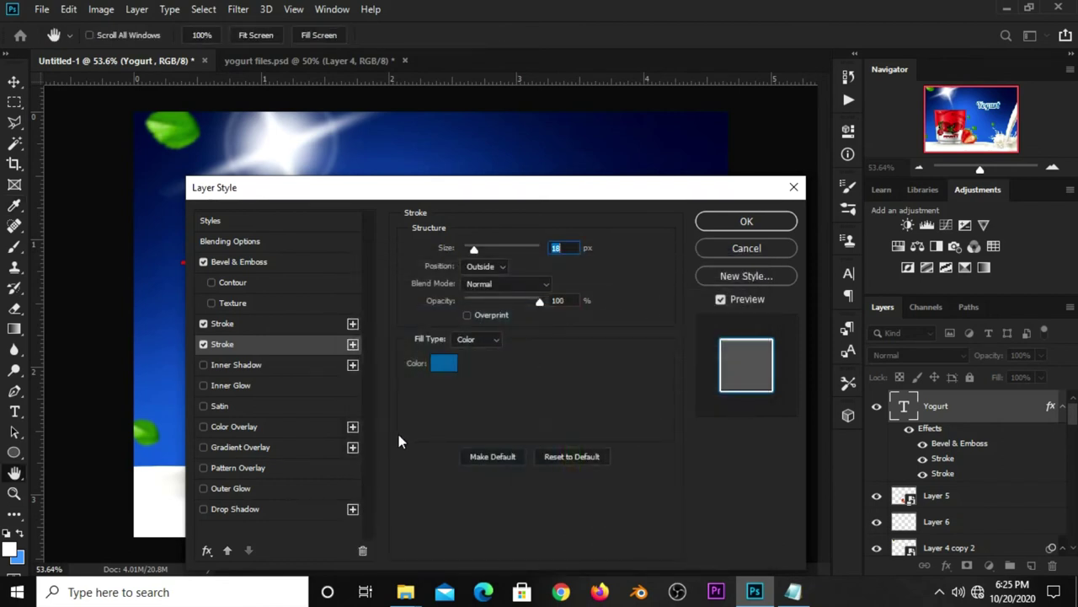
- Add a 52% drop shadow at a 90° angle and apply all the title effects
left_click(229, 508)
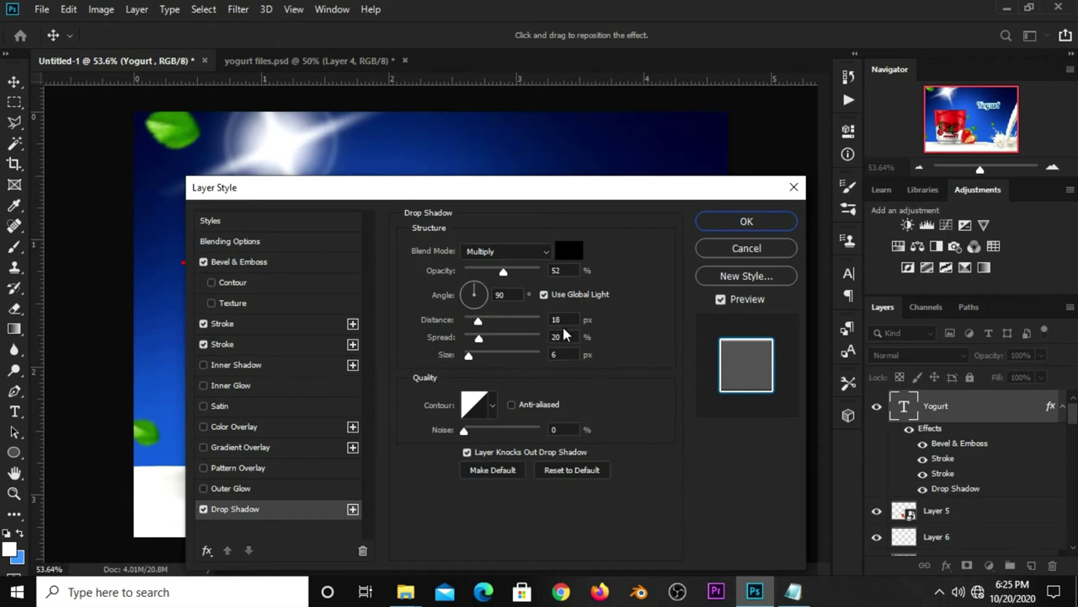
double_click(556, 270)
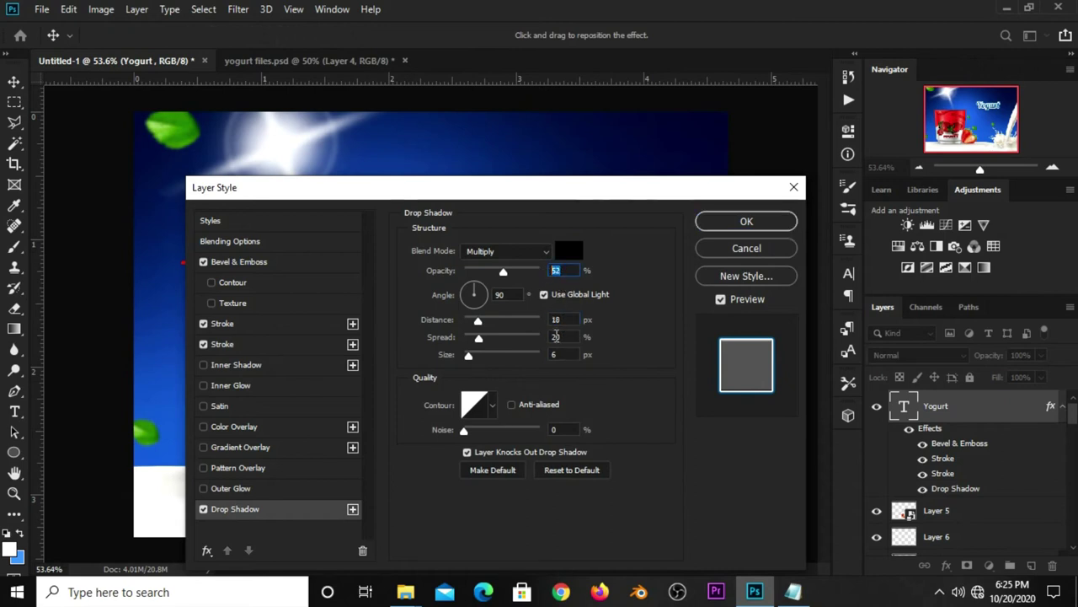
double_click(497, 294)
key("BackSpace")
type("90")
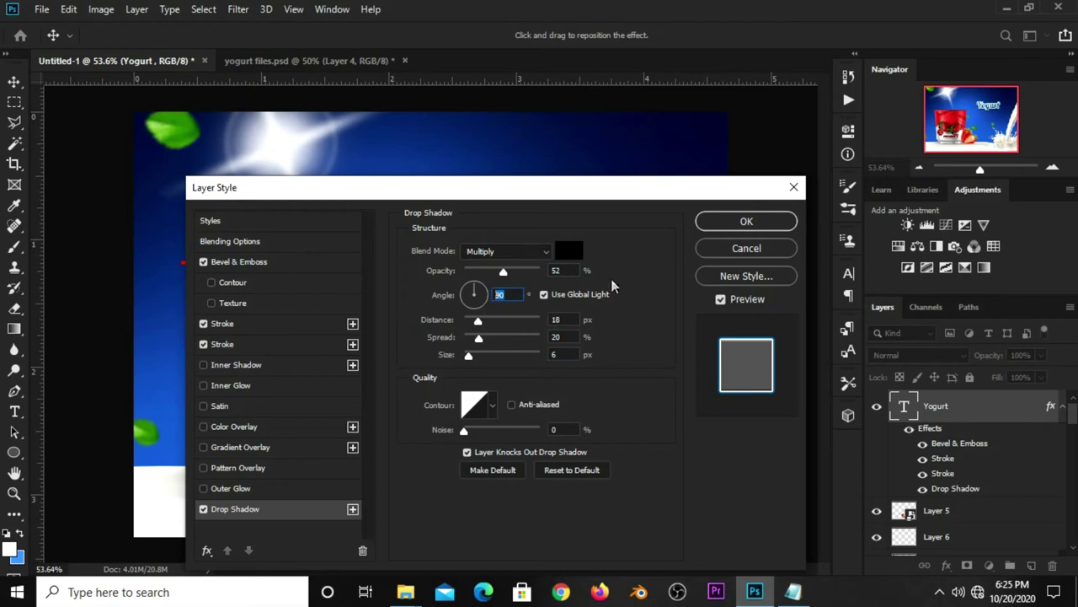
left_click(717, 221)
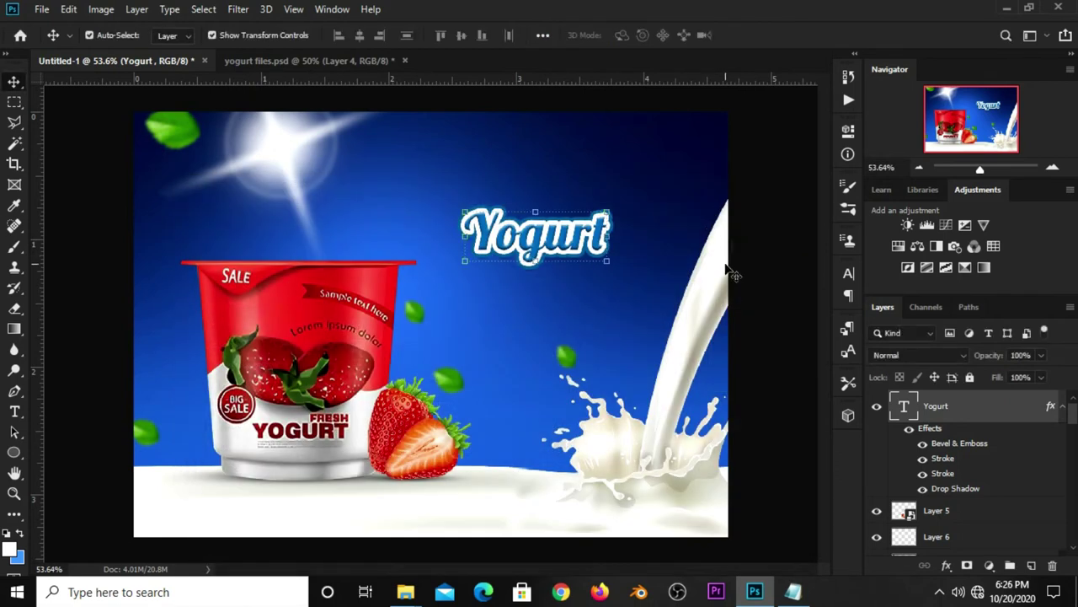
- Bring the Lorem ipsum text from yogurt files.psd into the poster, shrunk slightly below the title
left_click(543, 243)
left_click(745, 287)
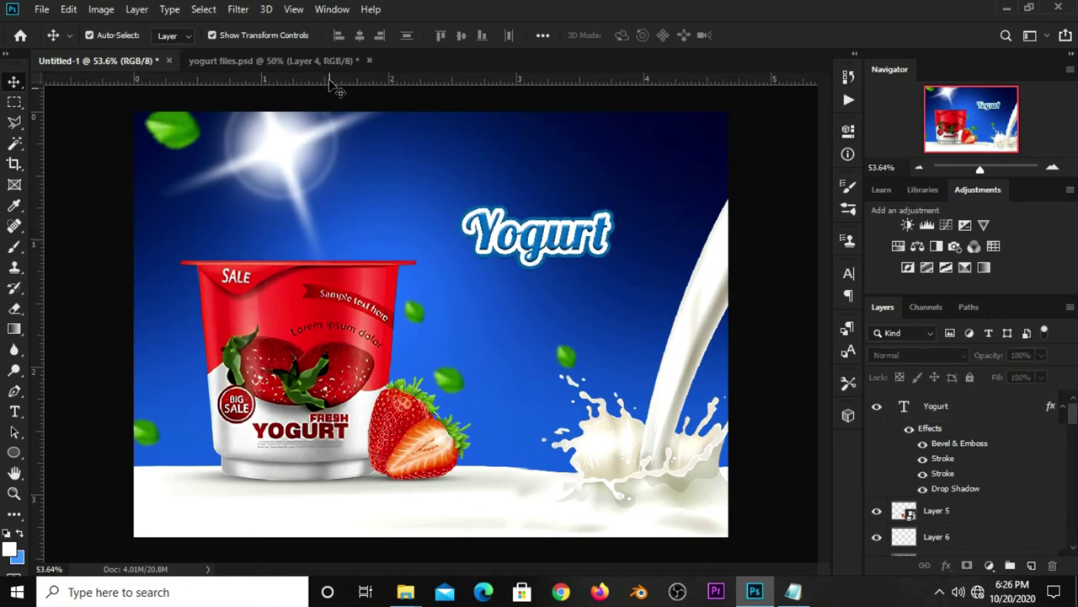
left_click(286, 61)
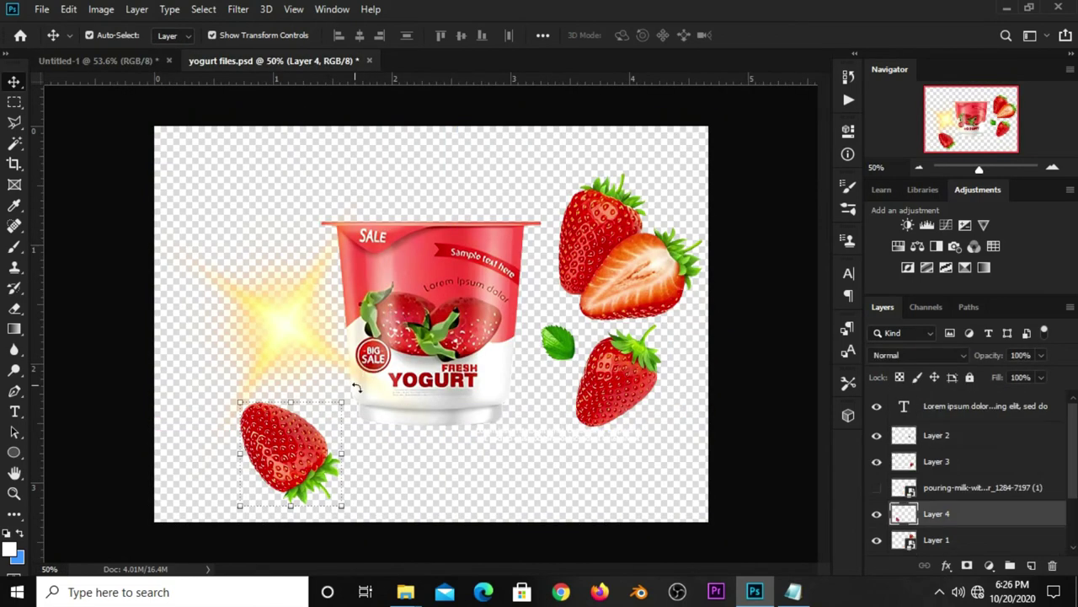
left_click(521, 438)
left_click_drag(556, 453, 444, 313)
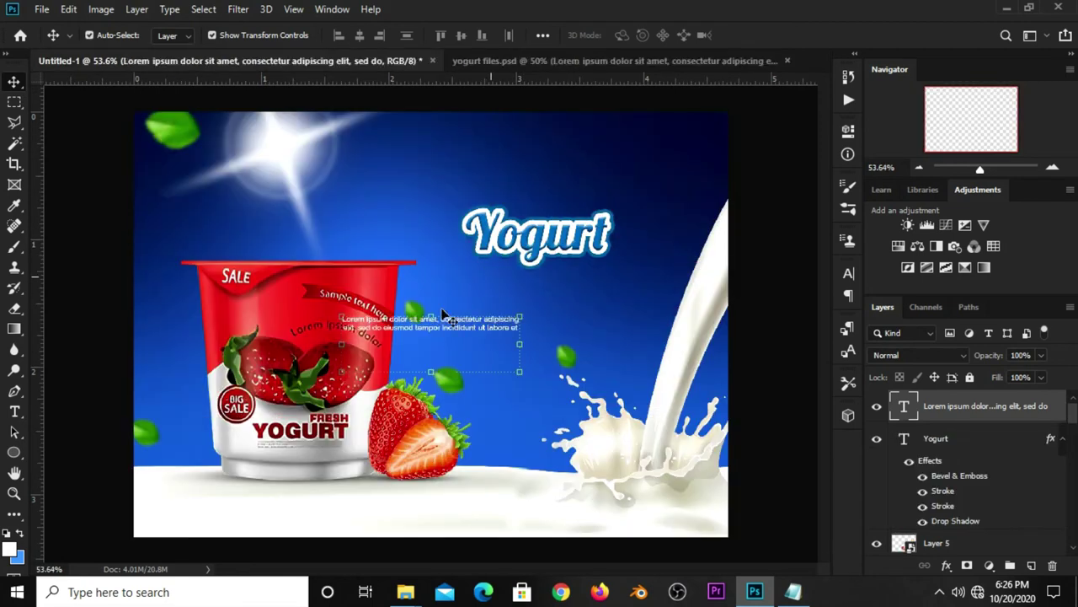
key("ctrl+t")
left_click_drag(450, 320, 552, 281)
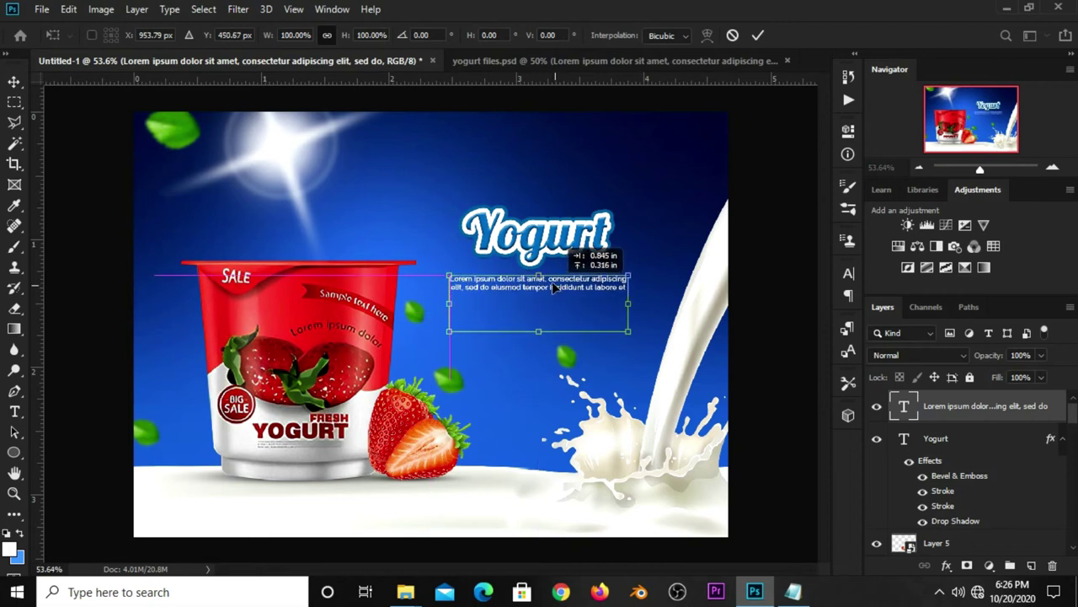
left_click_drag(451, 327, 455, 323)
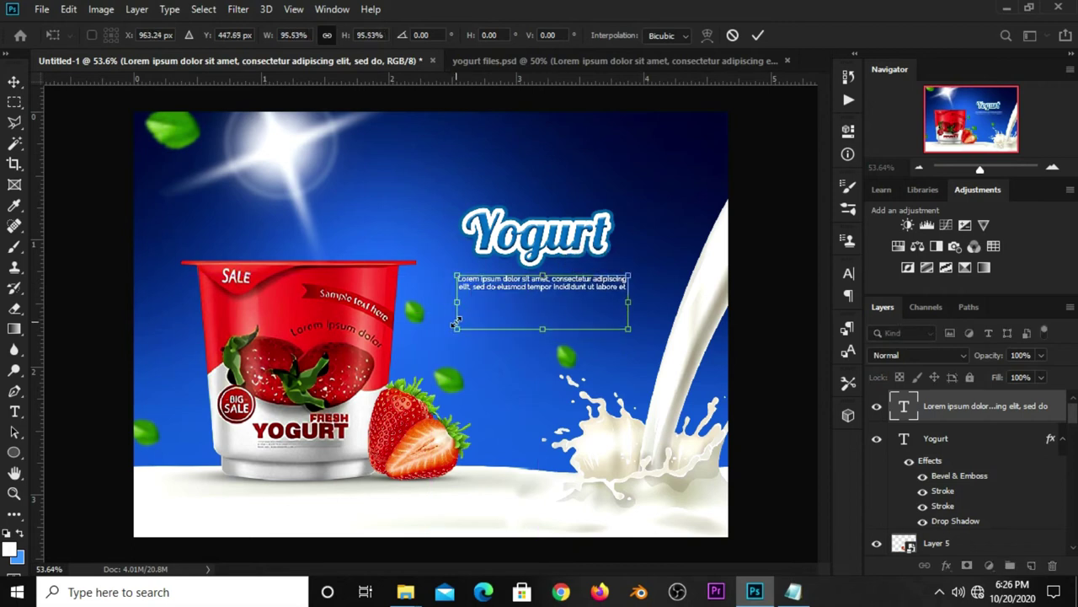
key("Return")
- Enlarge the Yogurt title slightly and review the layout with the paragraph beneath it
left_click(527, 251)
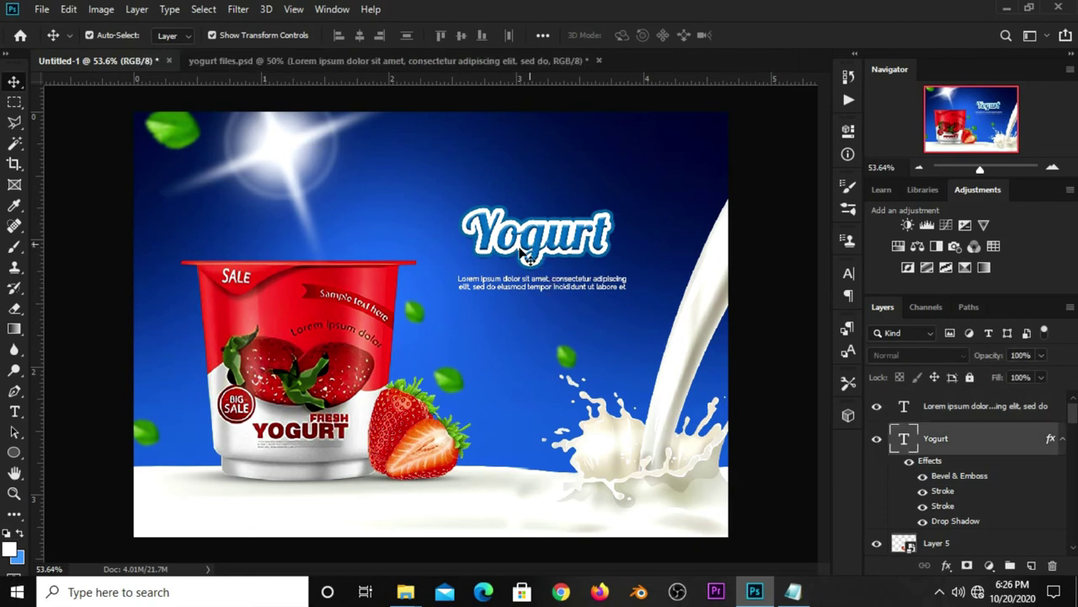
key("ctrl+t")
left_click_drag(461, 207, 453, 208)
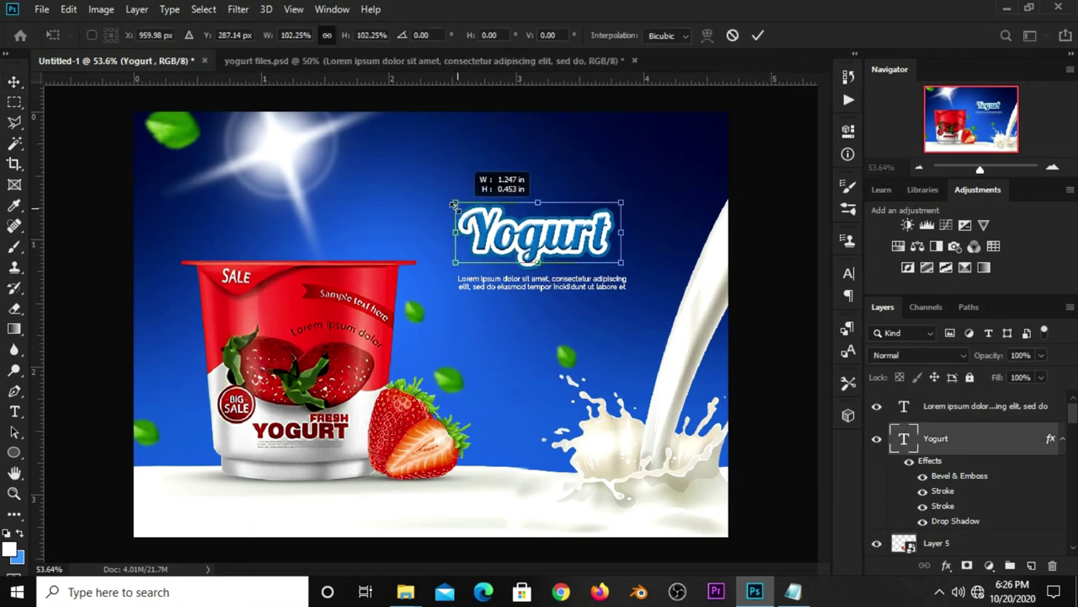
key("Return")
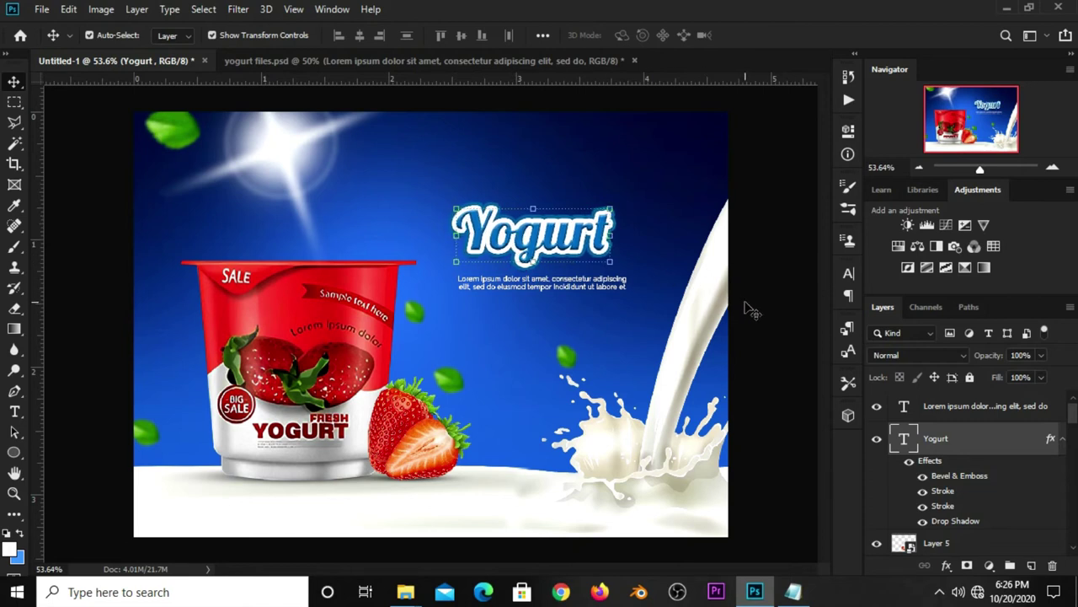
left_click(590, 292)
left_click(581, 291)
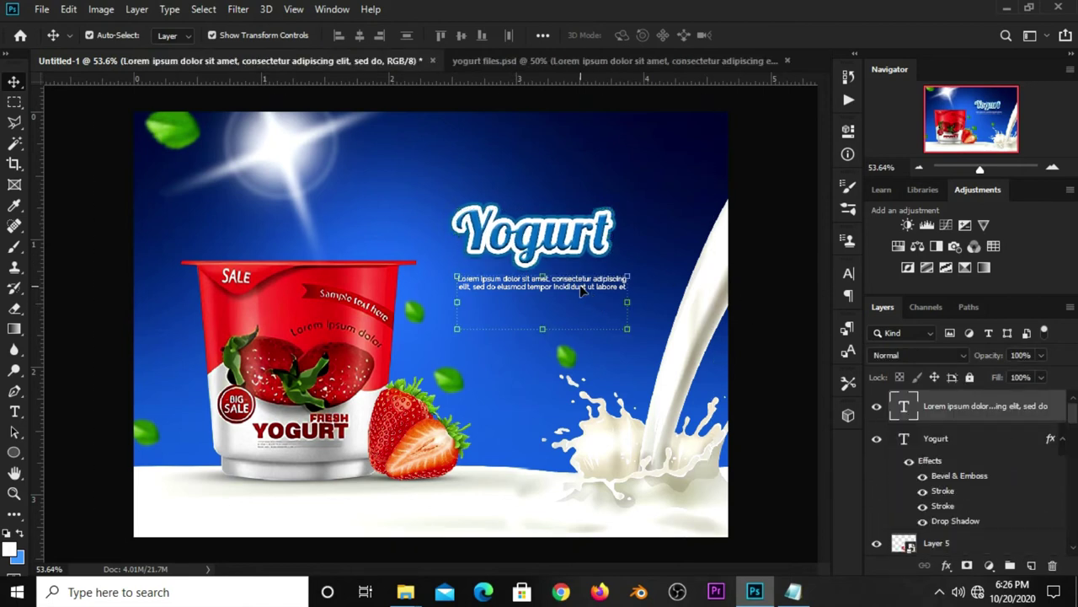
left_click(738, 310)
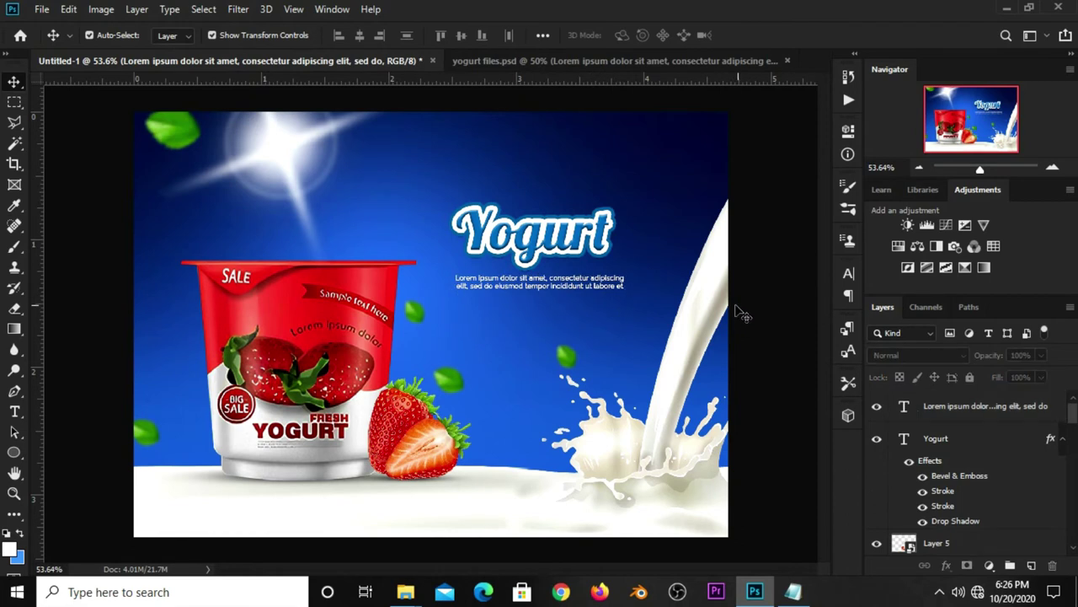
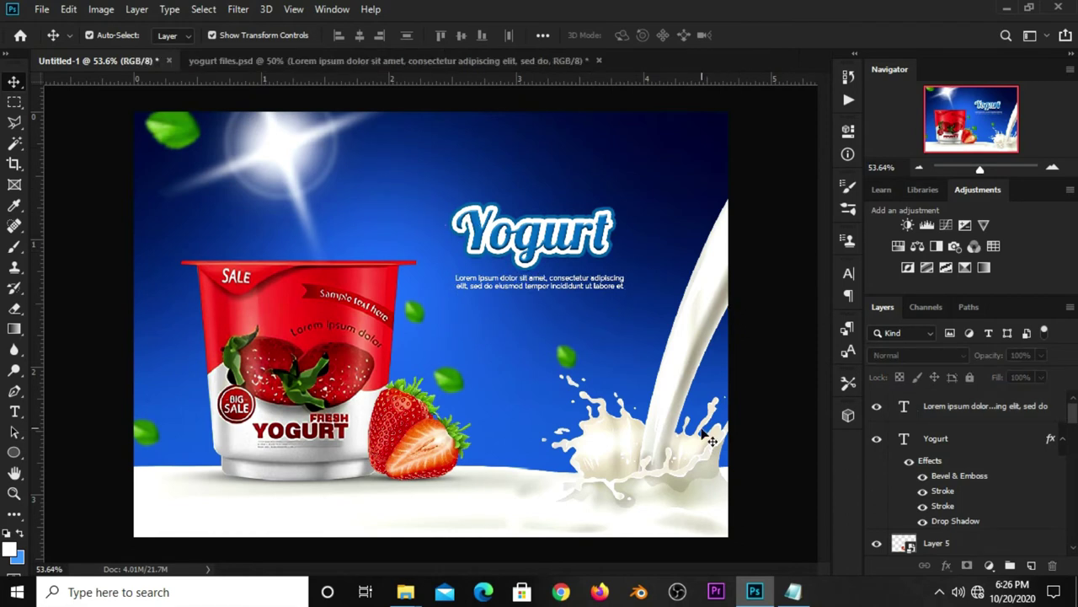
- Copy the '100% Natural' line from the wording notes in Notepad
left_click(793, 591)
left_click_drag(637, 407, 555, 408)
right_click(561, 408)
left_click(590, 220)
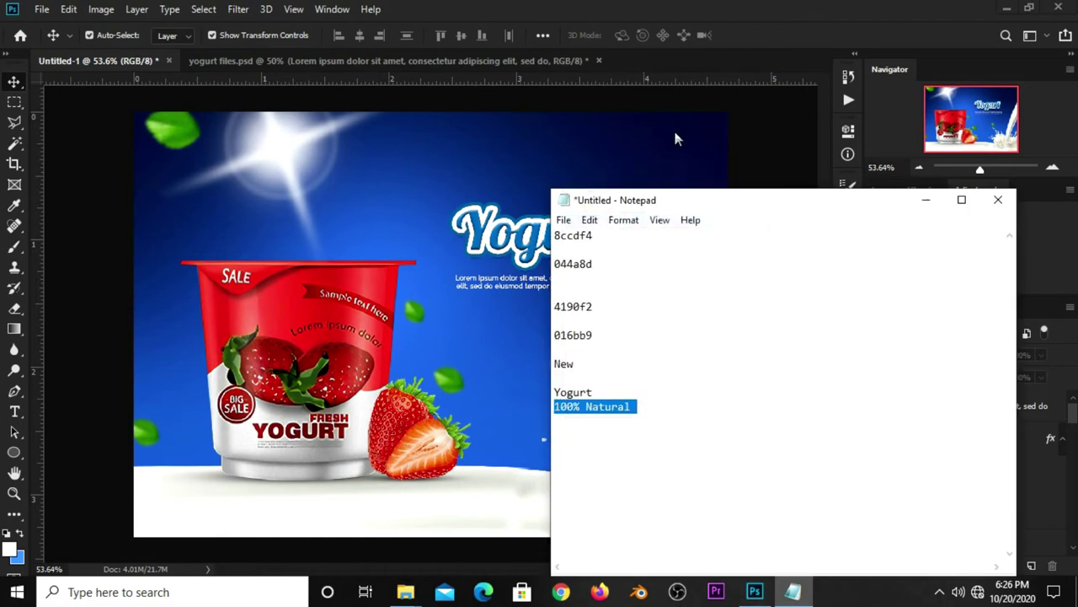
left_click(722, 67)
- Add white '100% Natural' text below the Lorem ipsum description line
left_click(18, 411)
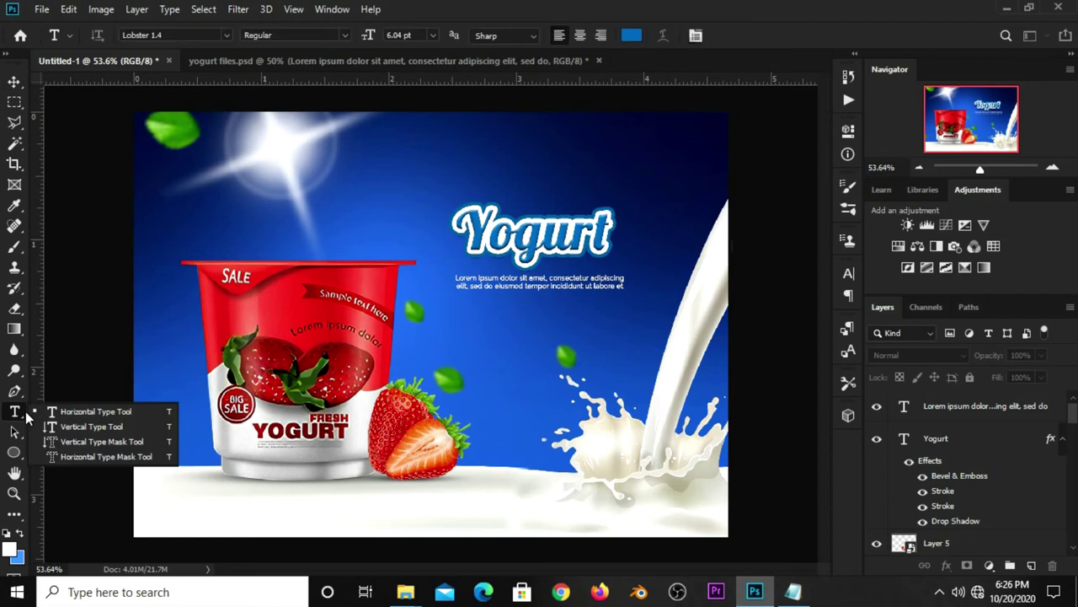
left_click(64, 411)
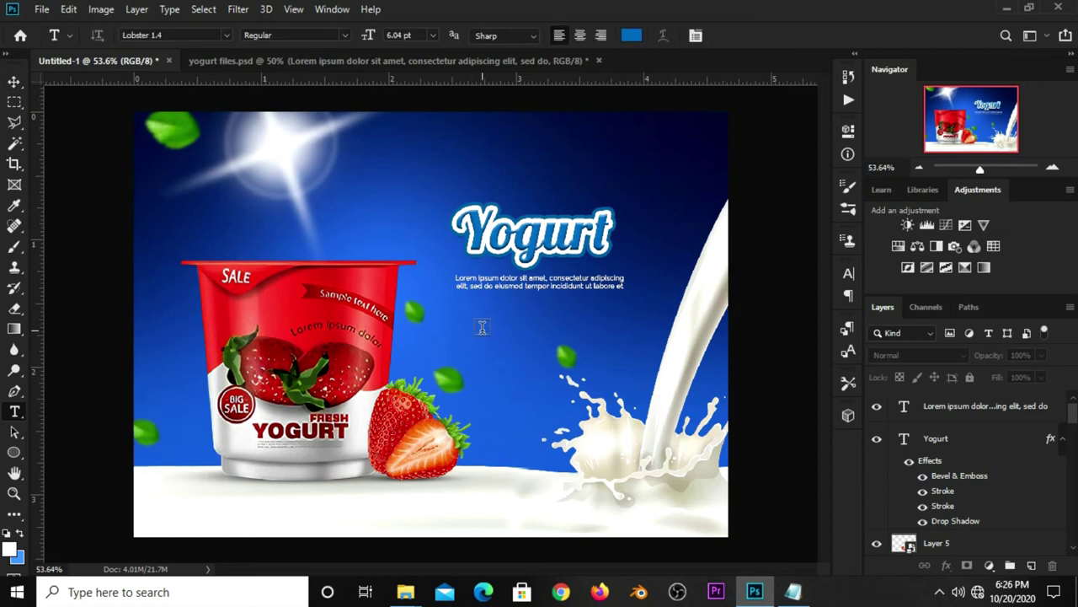
left_click(631, 36)
left_click(358, 300)
left_click(712, 294)
left_click(493, 313)
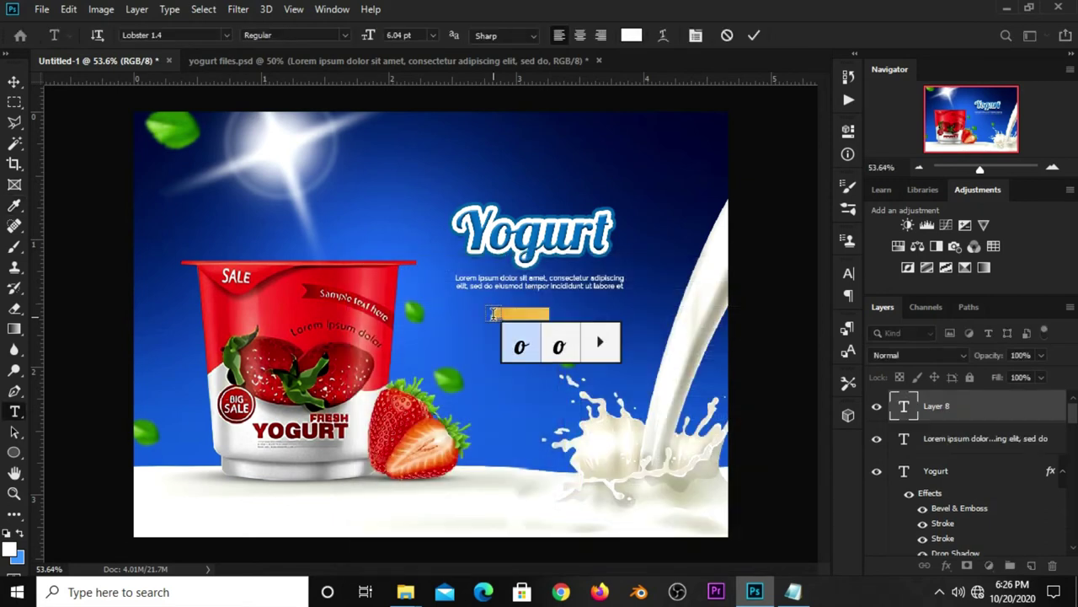
type("100% Natural")
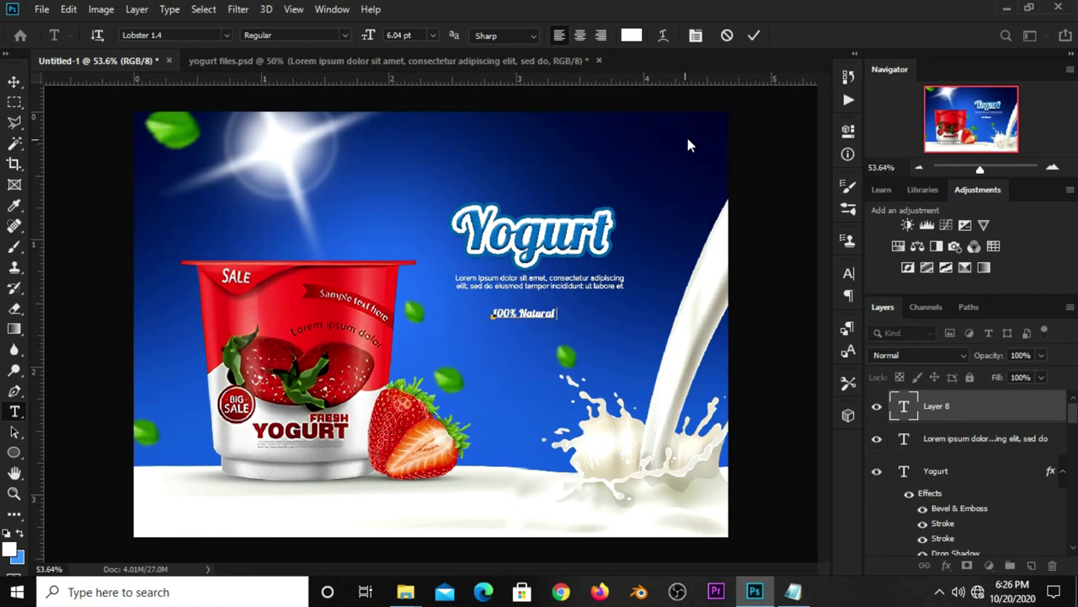
left_click(754, 35)
- Enlarge the '100% Natural' text and centre it beneath the Yogurt title
key("ctrl+t")
mouse_move(526, 321)
left_mouse_down()
mouse_move(529, 340)
mouse_move(545, 315)
left_mouse_up()
left_click_drag(439, 339, 477, 330)
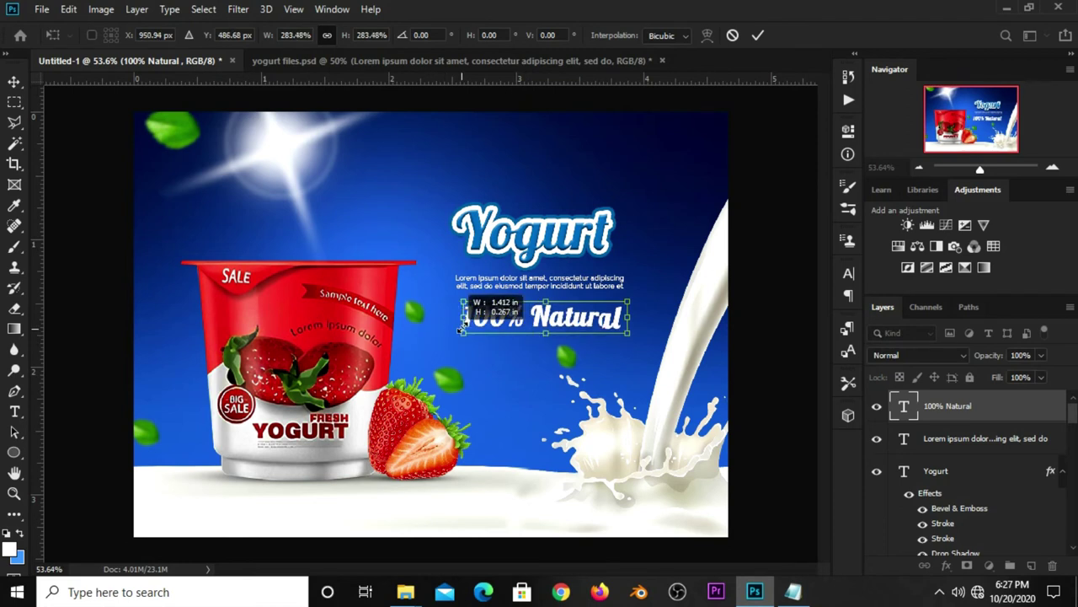
key("t")
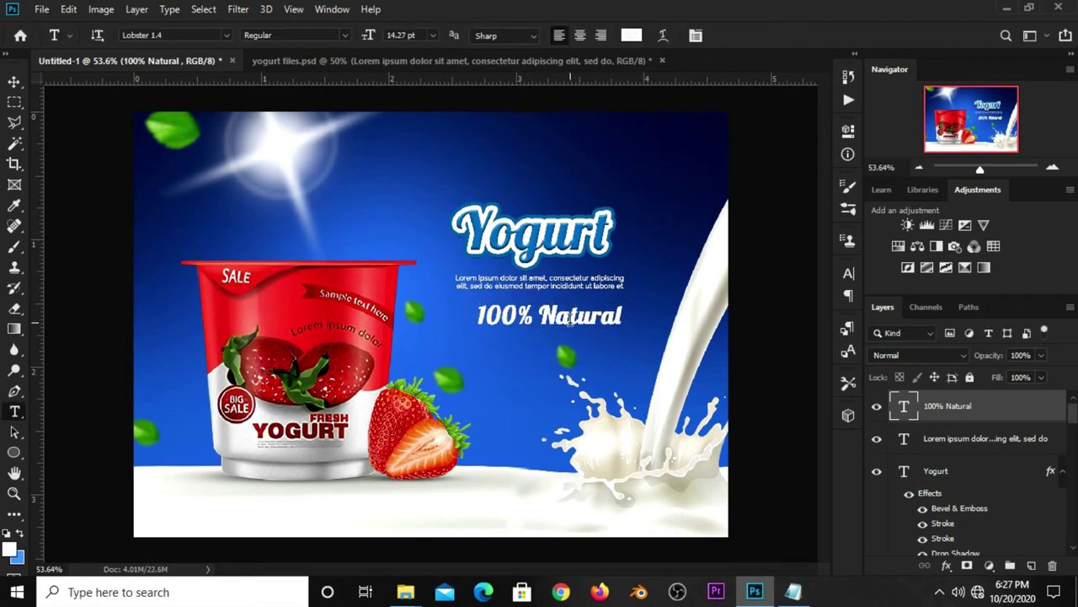
key("v")
left_click_drag(570, 320, 559, 323)
left_click_drag(559, 319, 559, 316)
left_click(748, 318)
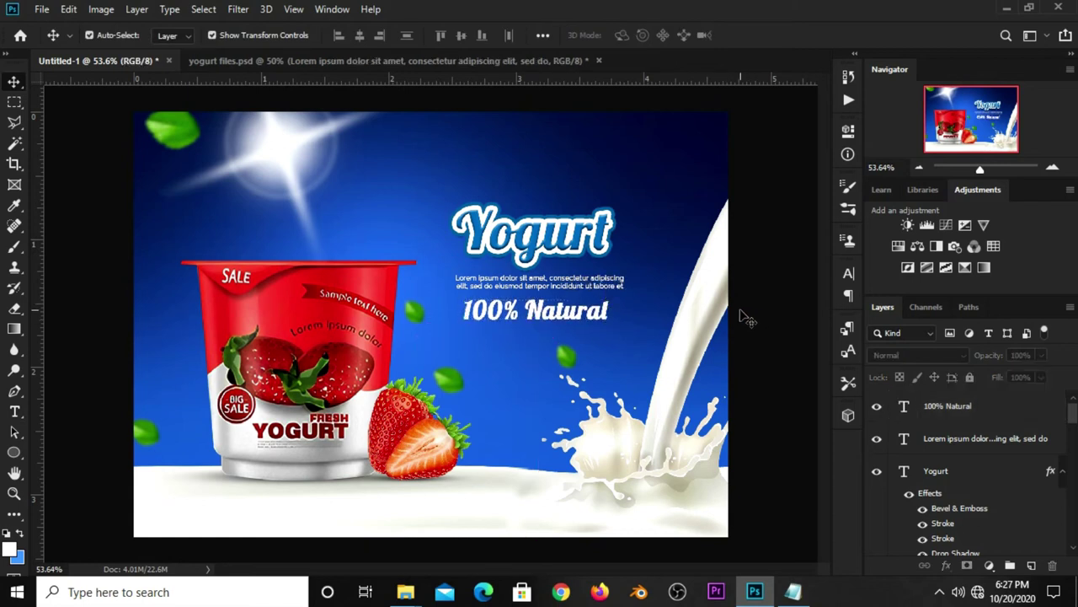
- On a new layer, draw a curved ribbon path at the top right and make it a selection
left_click(1031, 565)
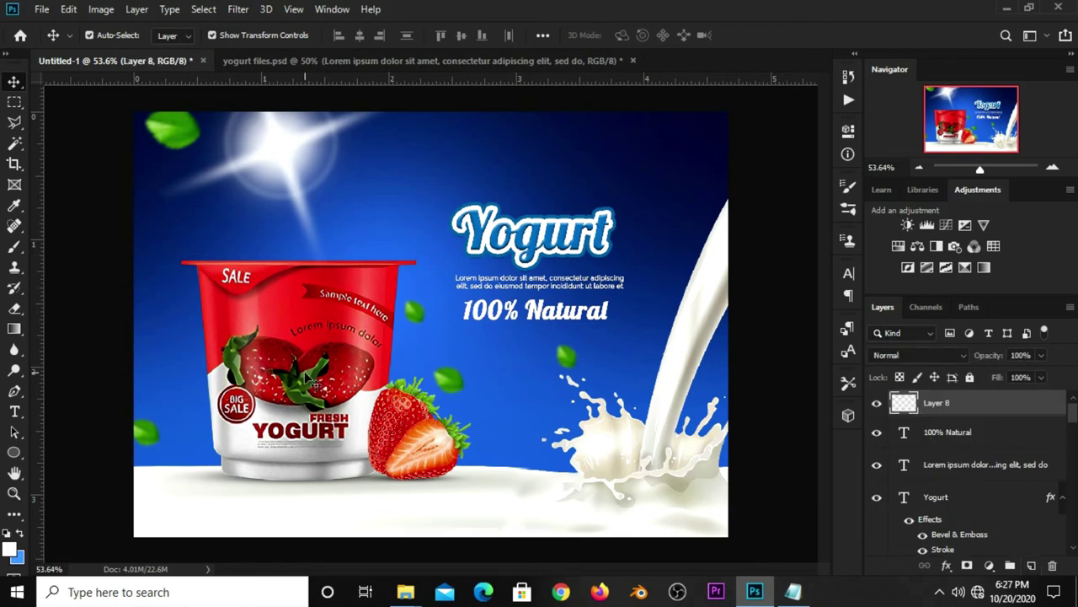
right_click(14, 391)
left_click(64, 392)
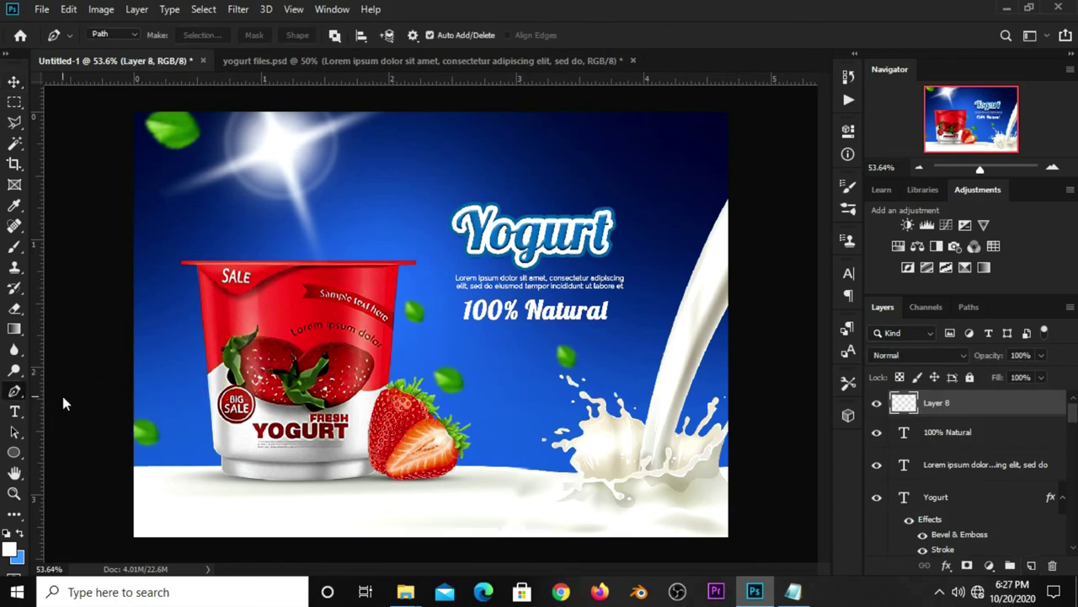
left_click(738, 126)
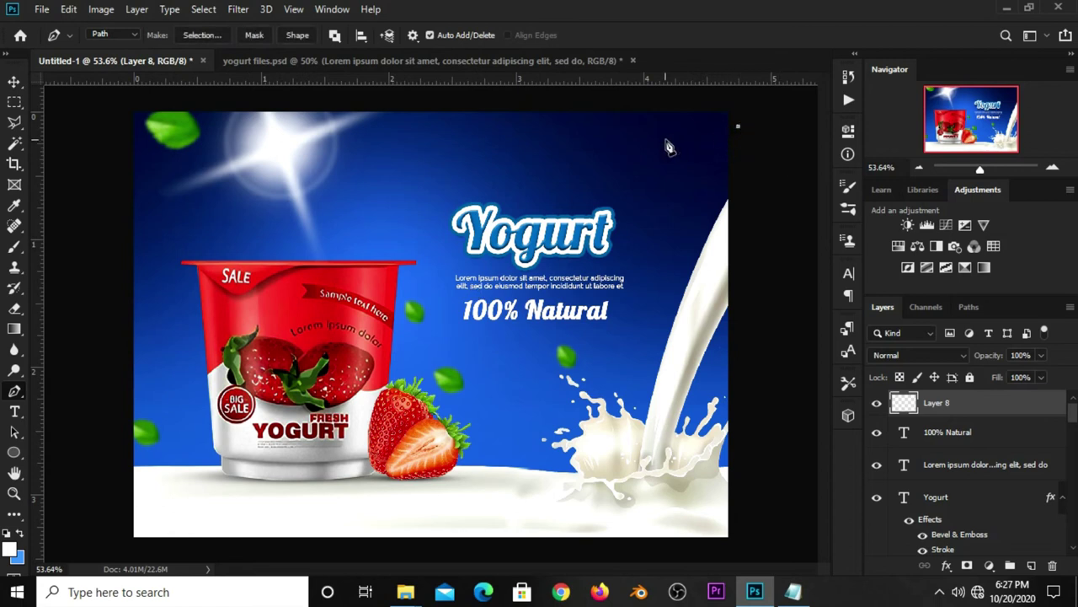
left_click(627, 137)
left_click_drag(677, 134, 663, 124)
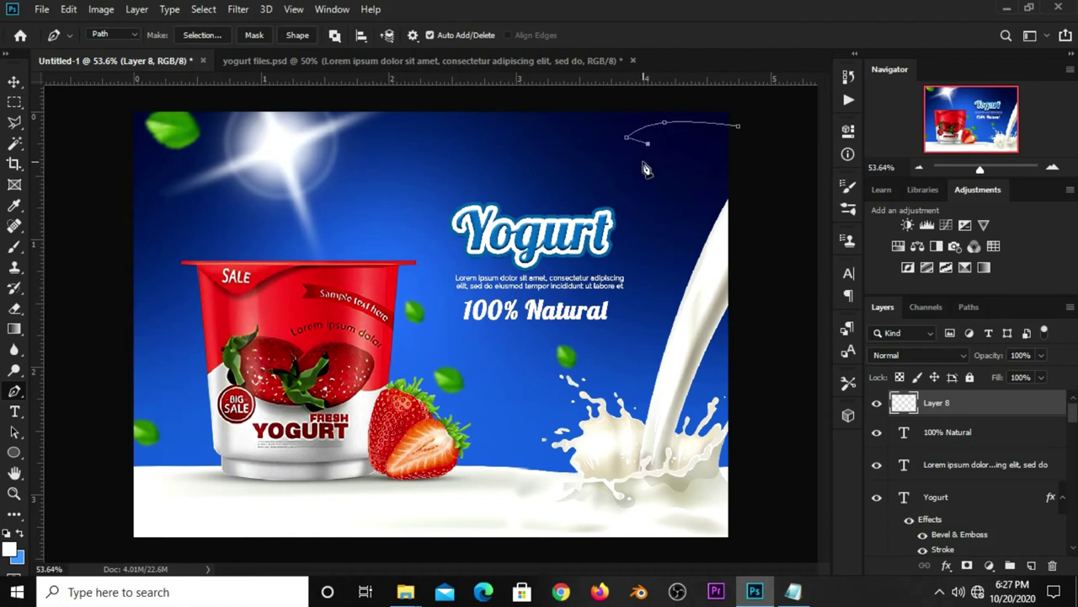
left_click(738, 149)
left_click_drag(697, 160, 688, 146)
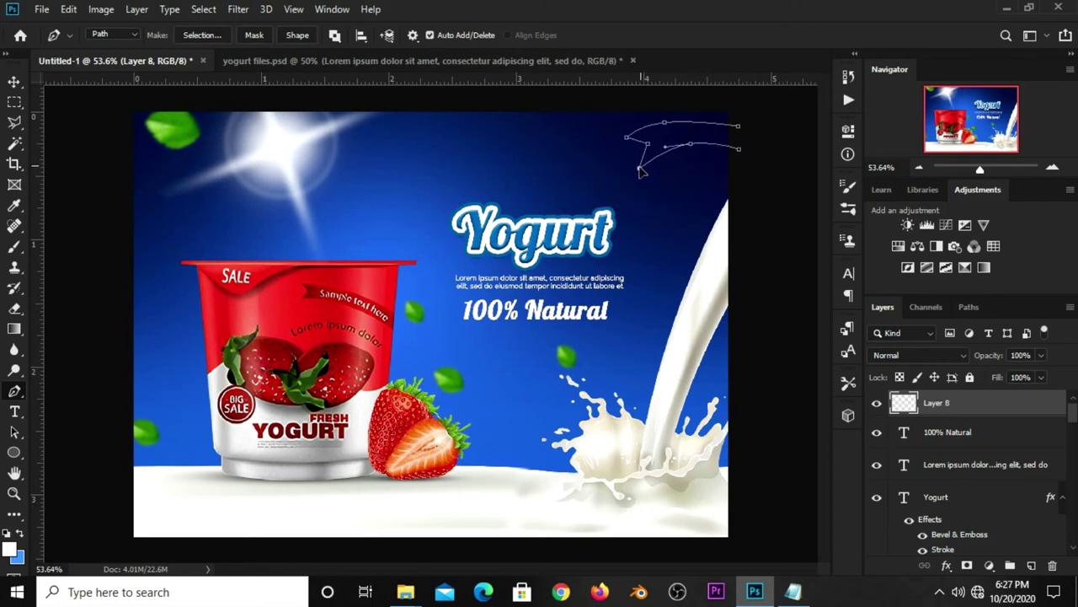
left_click_drag(692, 146, 691, 149)
right_click(697, 140)
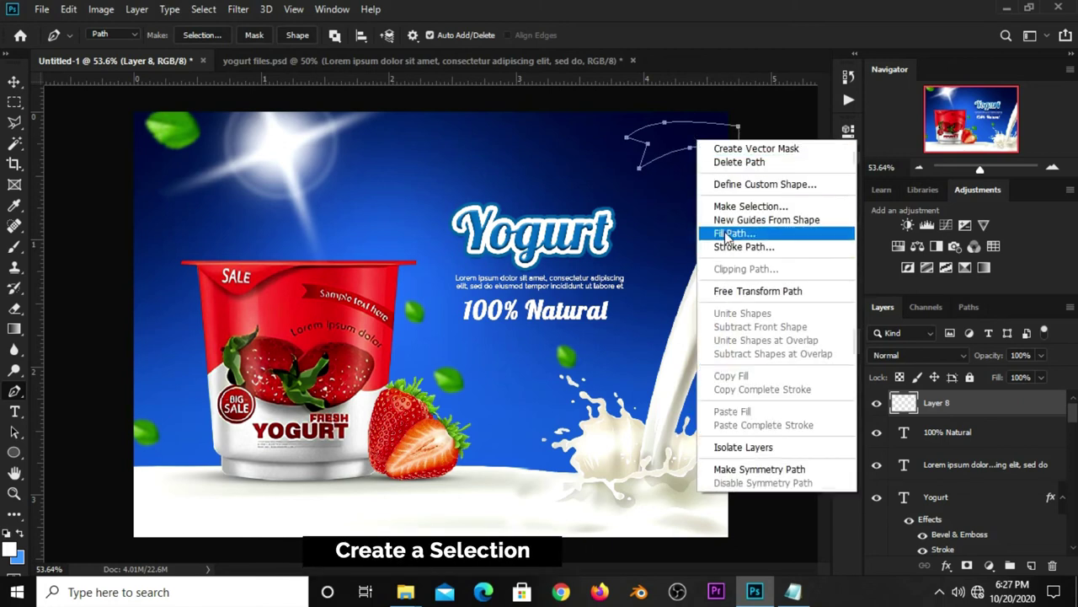
left_click(750, 206)
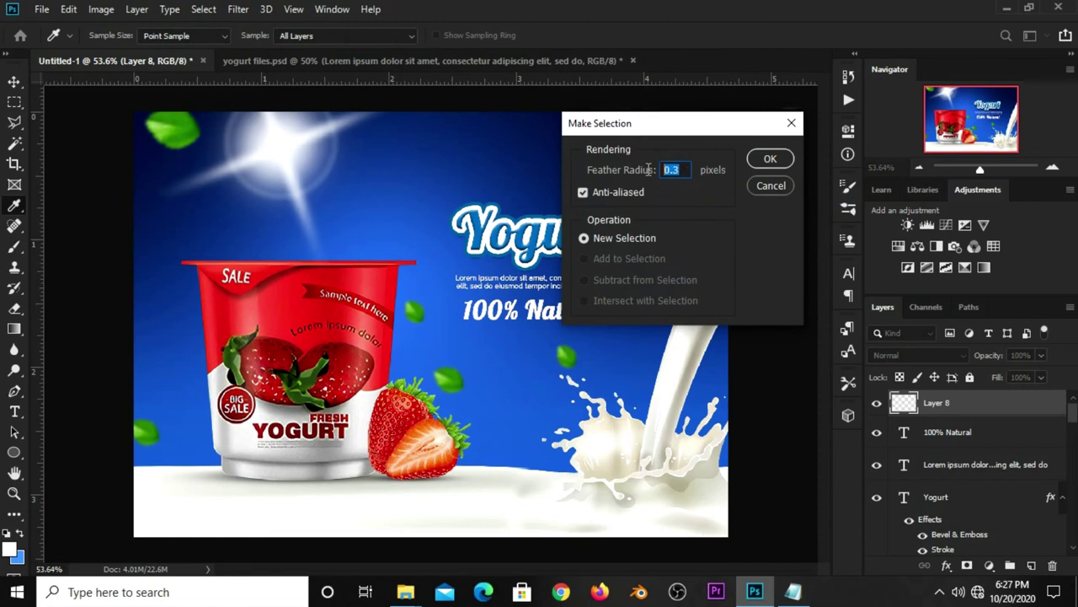
type("0")
key("Return")
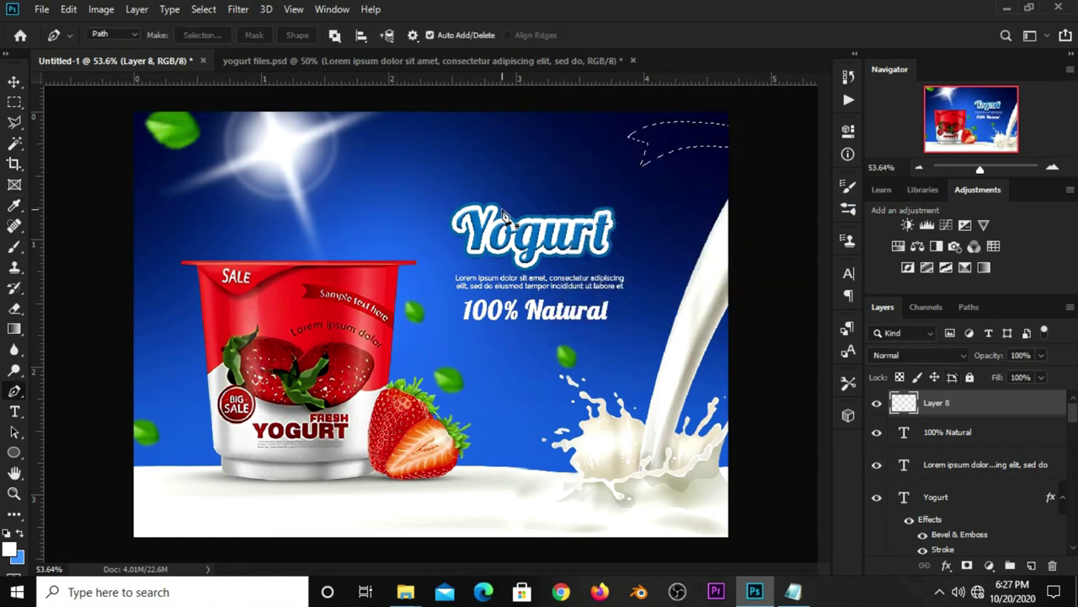
- Fill the ribbon selection with the white foreground colour and deselect it
right_click(14, 101)
left_click(93, 102)
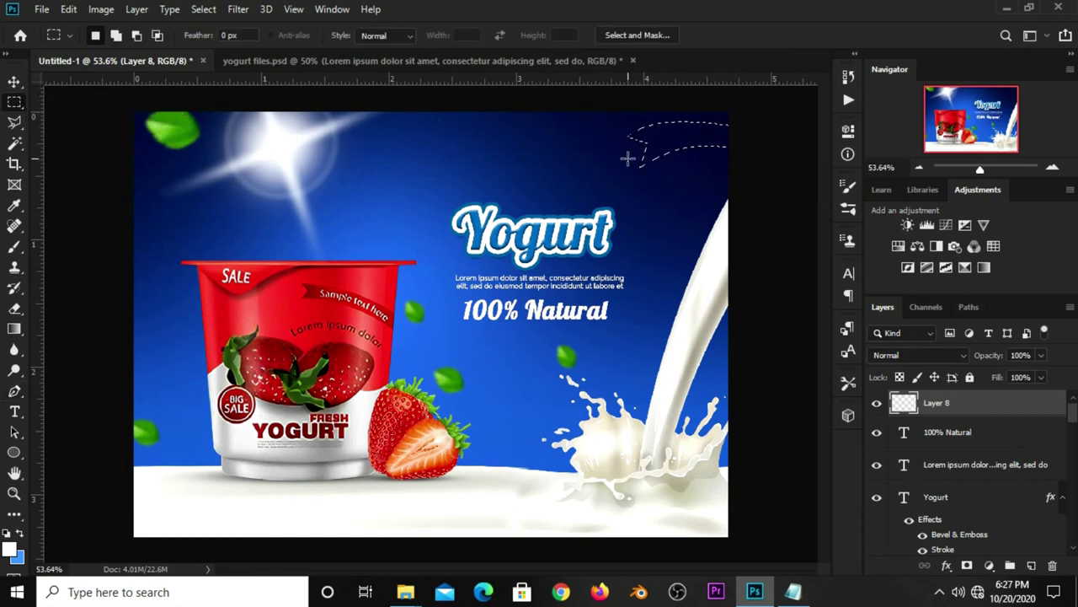
right_click(661, 145)
left_click(693, 327)
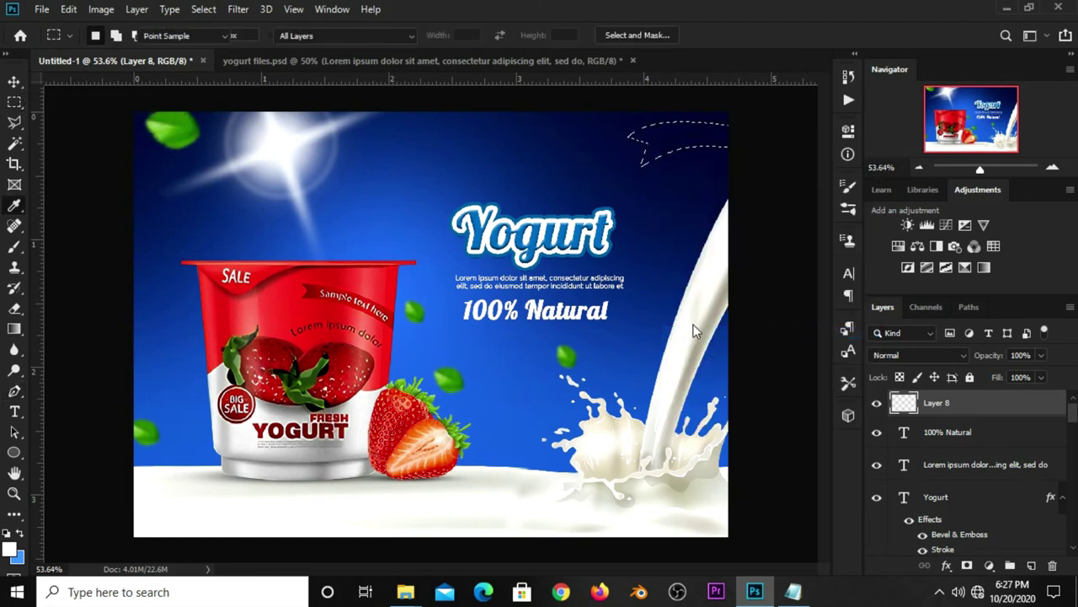
left_click(543, 139)
left_click(531, 151)
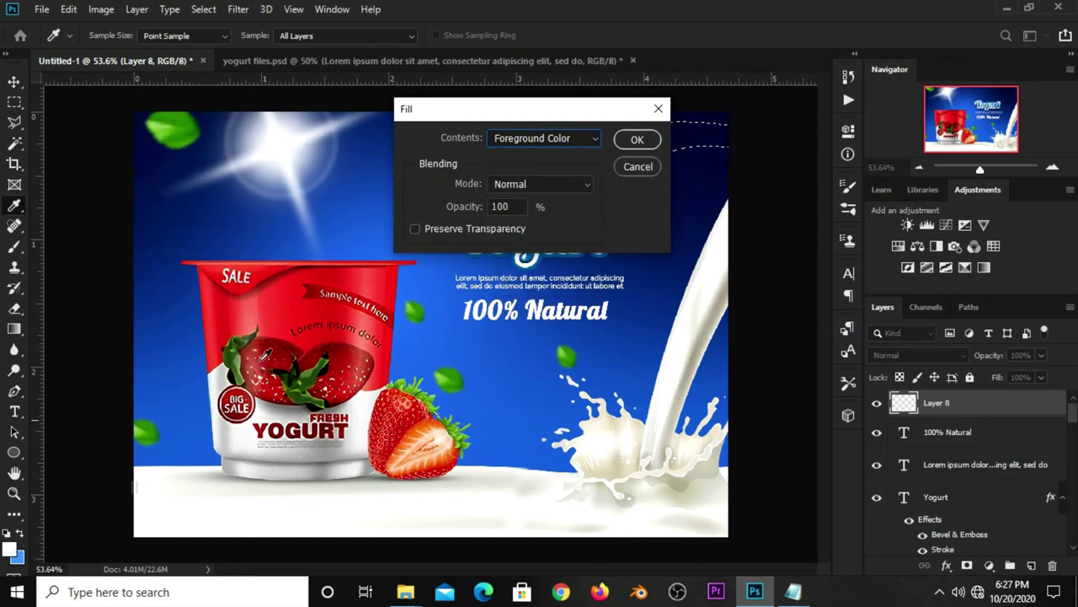
left_click(637, 140)
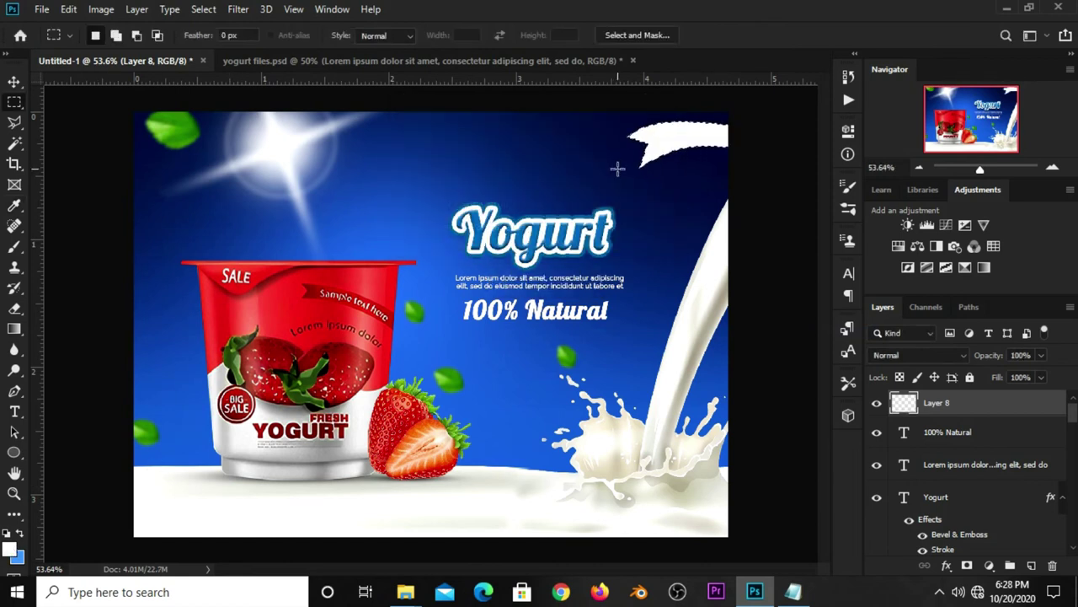
key("ctrl+d")
- Move and enlarge the white ribbon so it curves across the top-right corner
key("v")
left_click_drag(662, 150, 668, 157)
left_click_drag(724, 129, 739, 123)
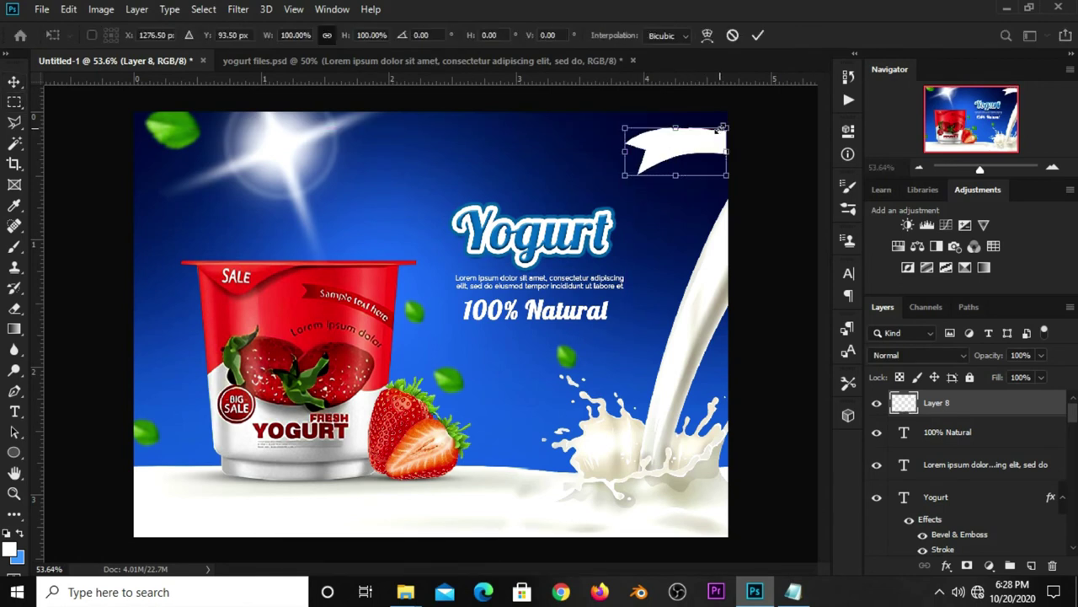
key("Return")
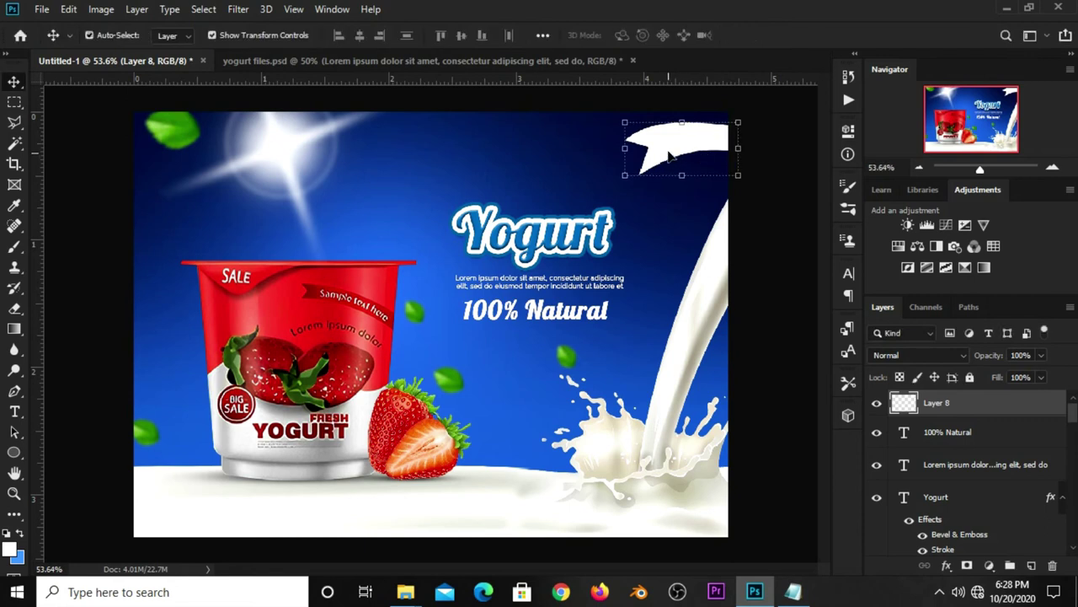
left_click(766, 247)
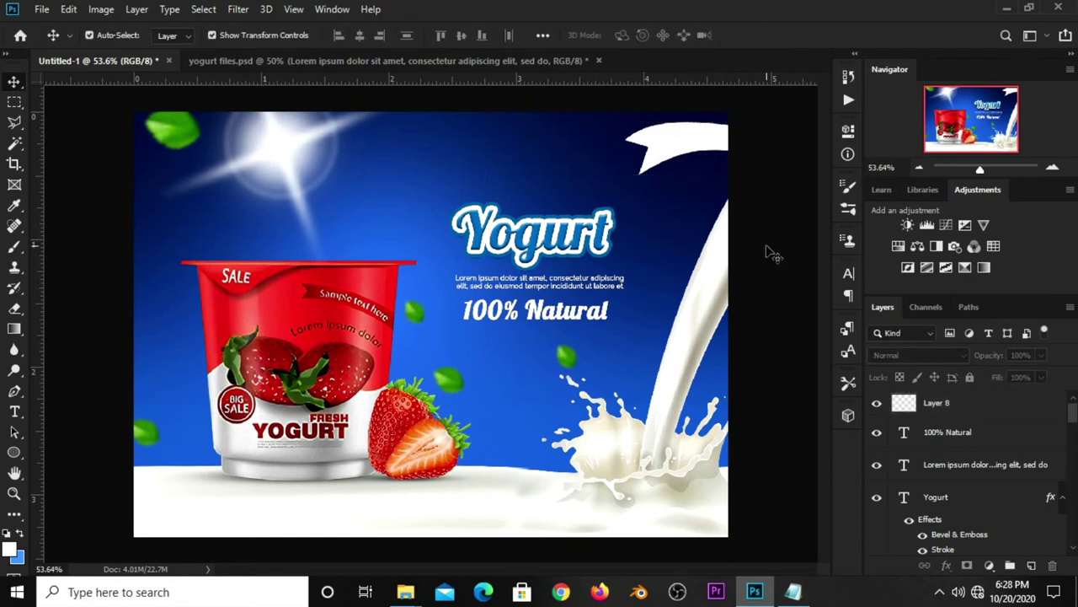
left_click(668, 146)
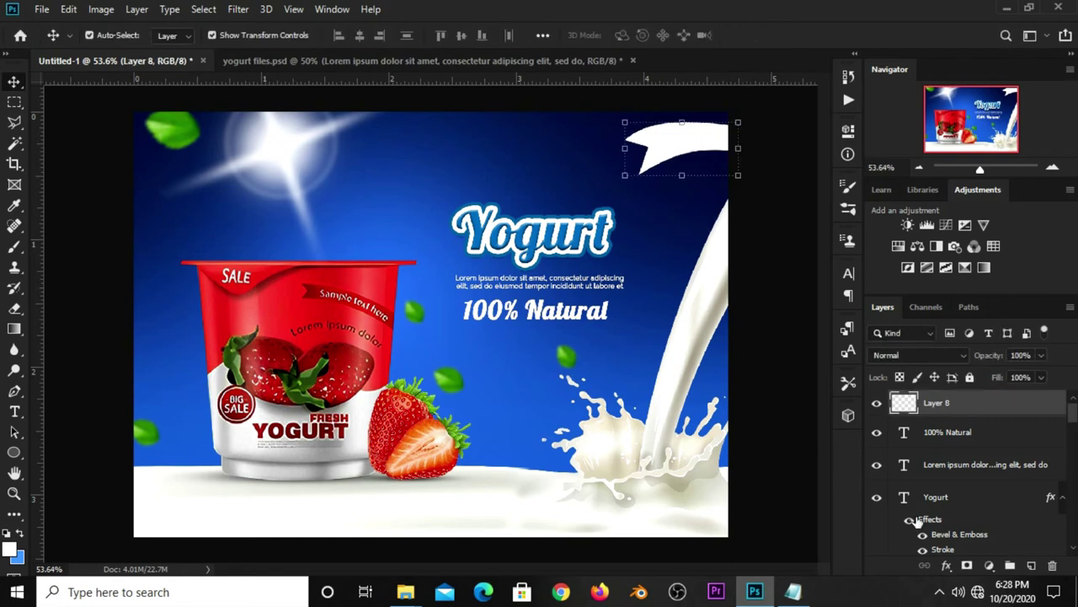
left_click(946, 566)
- Add a Gradient Overlay using the red gradient preset to the ribbon
key("Escape")
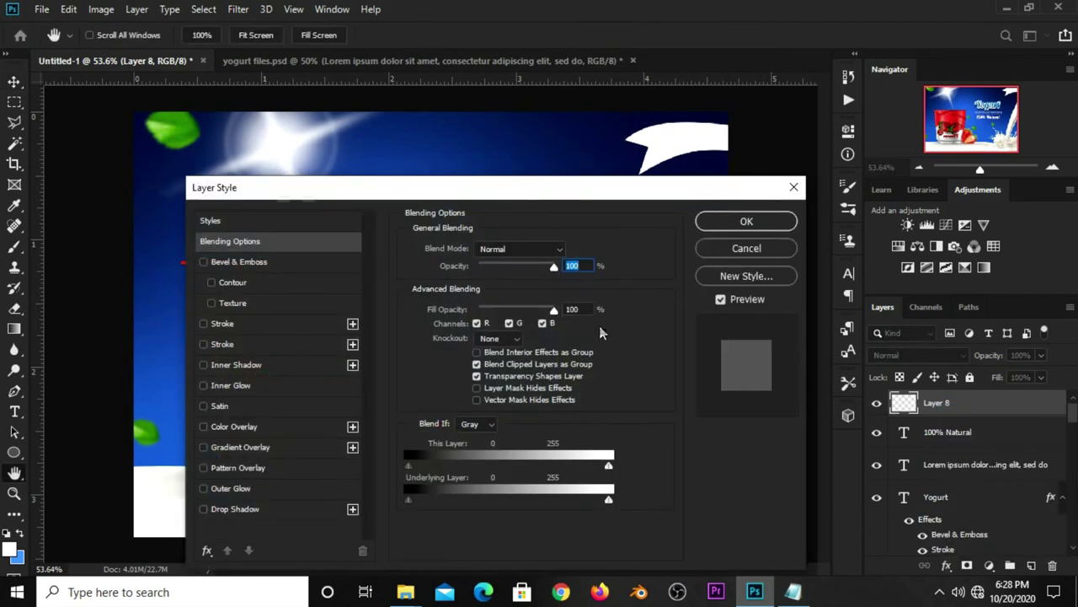
left_click(234, 447)
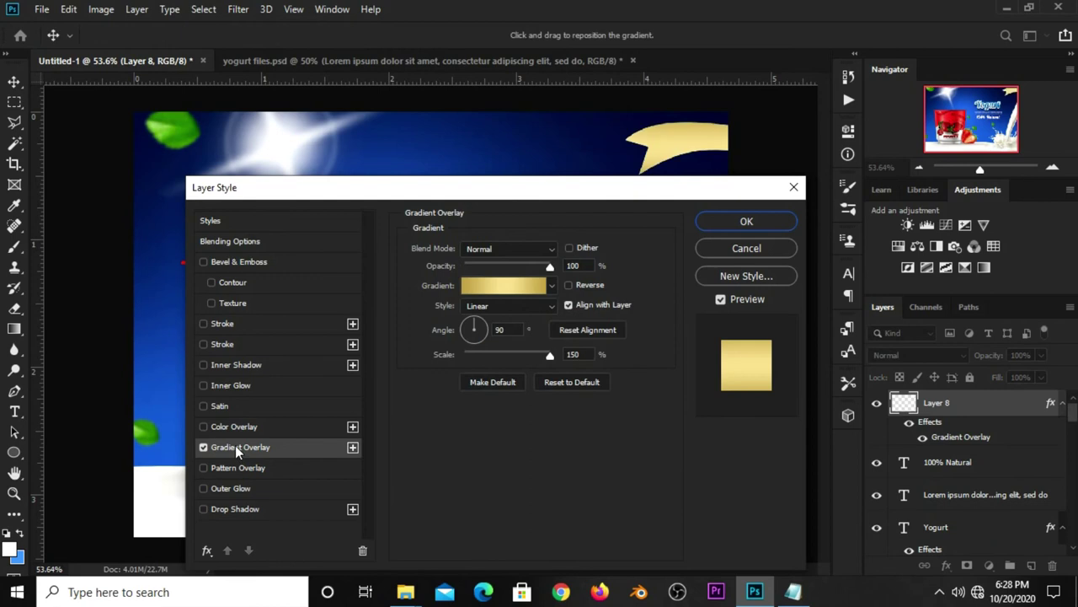
left_click(509, 287)
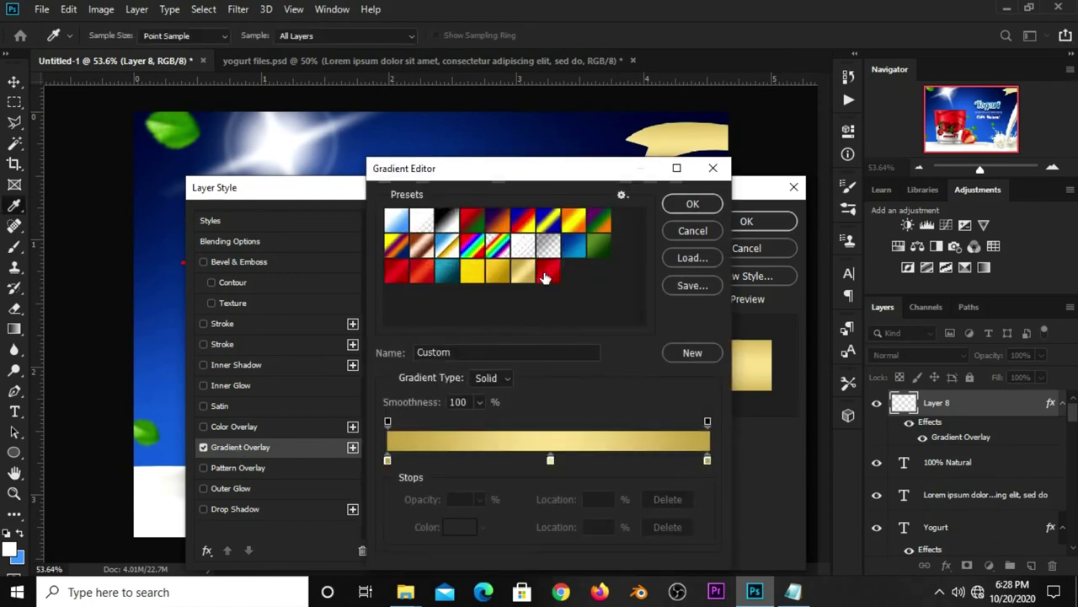
left_click(546, 275)
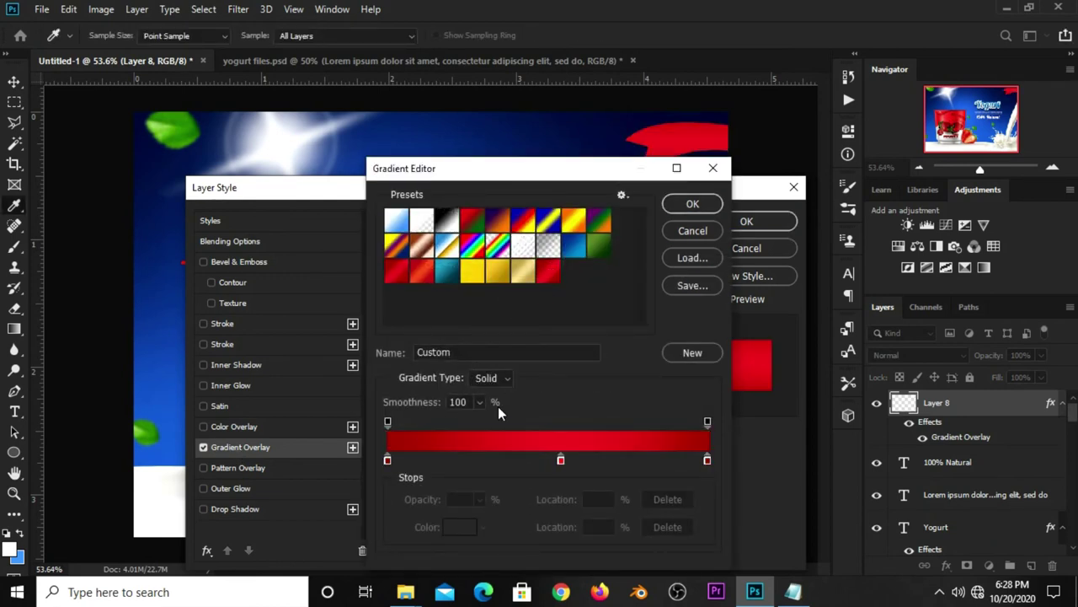
- Set the gradient stops to dark red, bright red and dark red a20606 at the end
left_click(388, 460)
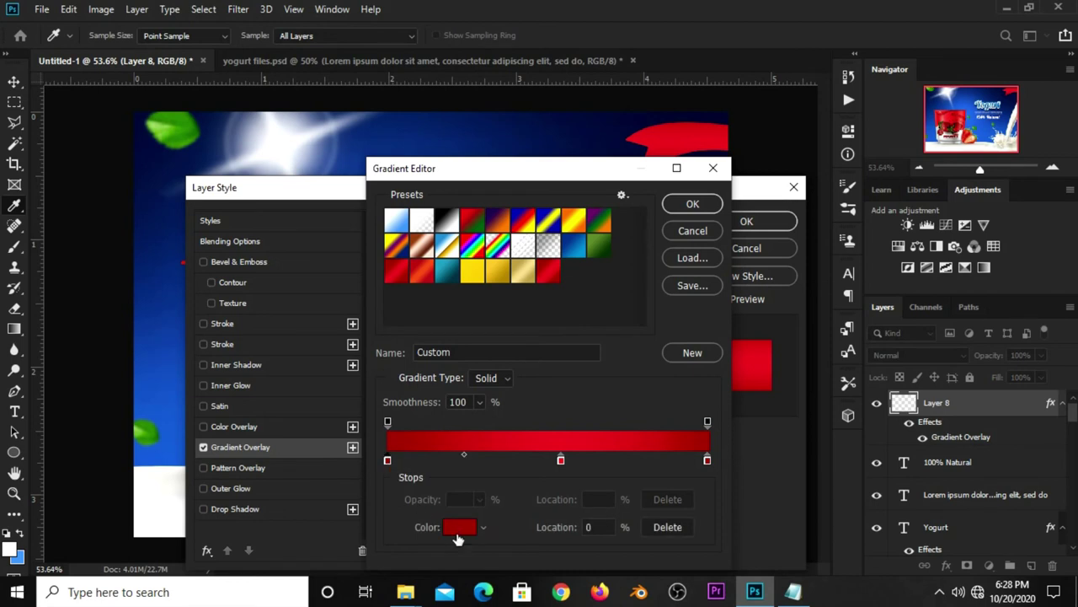
left_click(457, 531)
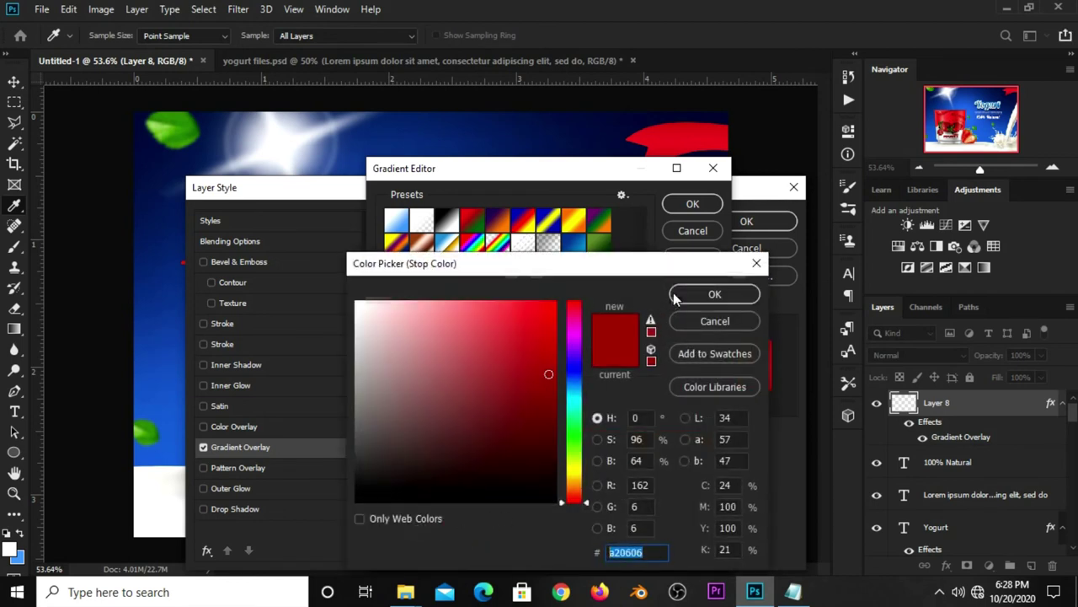
left_click(675, 297)
left_click(561, 461)
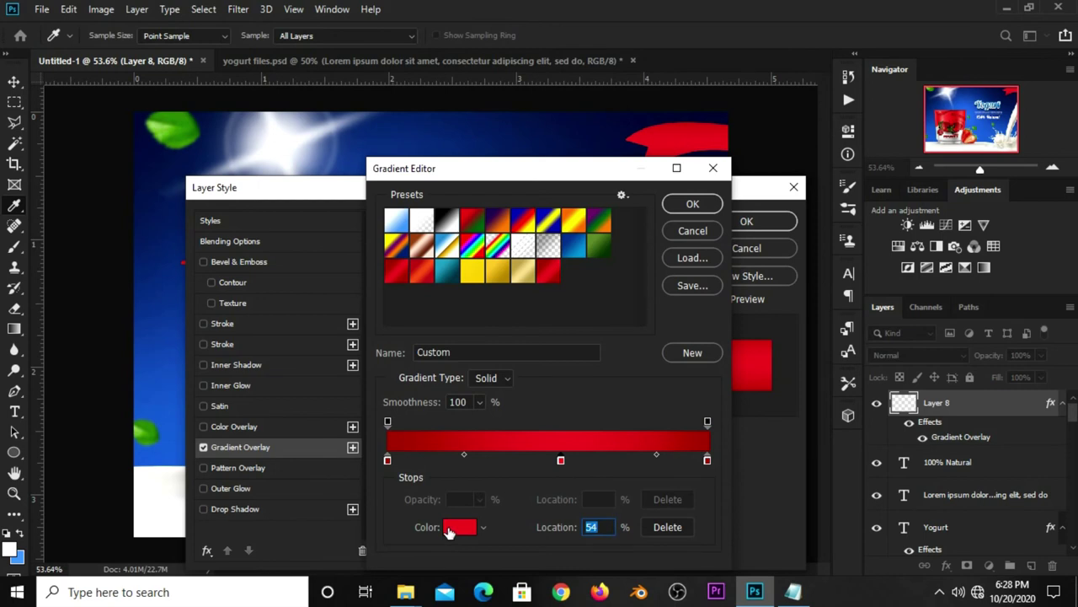
left_click(455, 529)
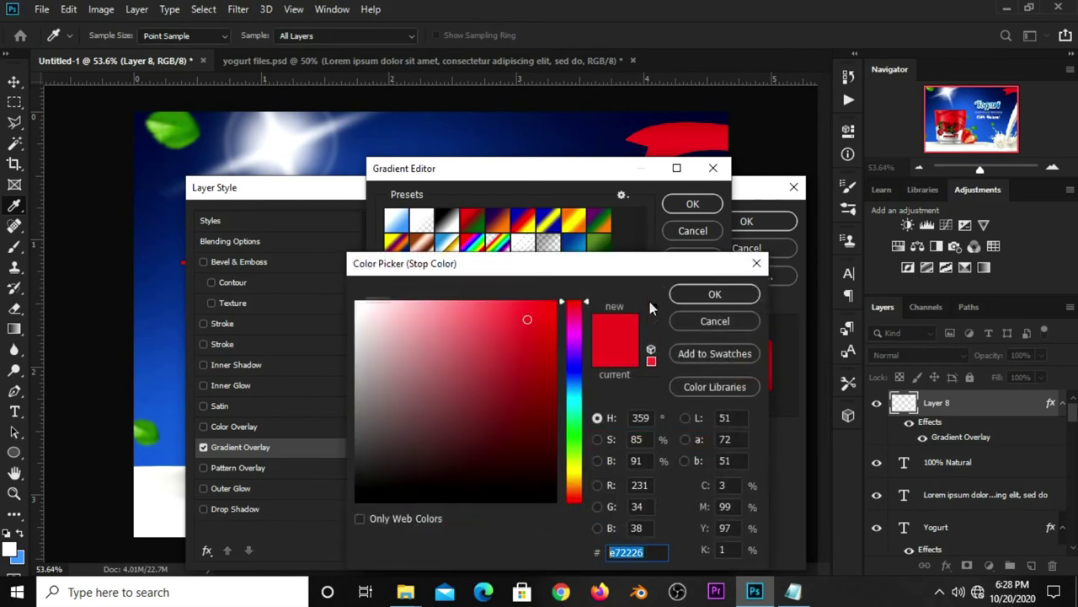
left_click(679, 296)
left_click(707, 461)
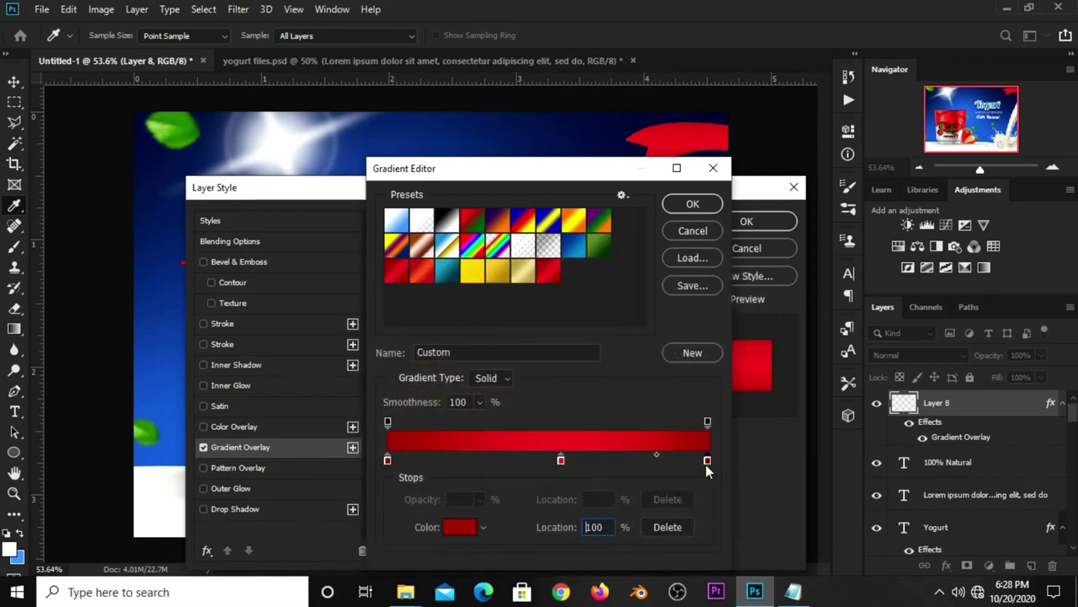
left_click(449, 531)
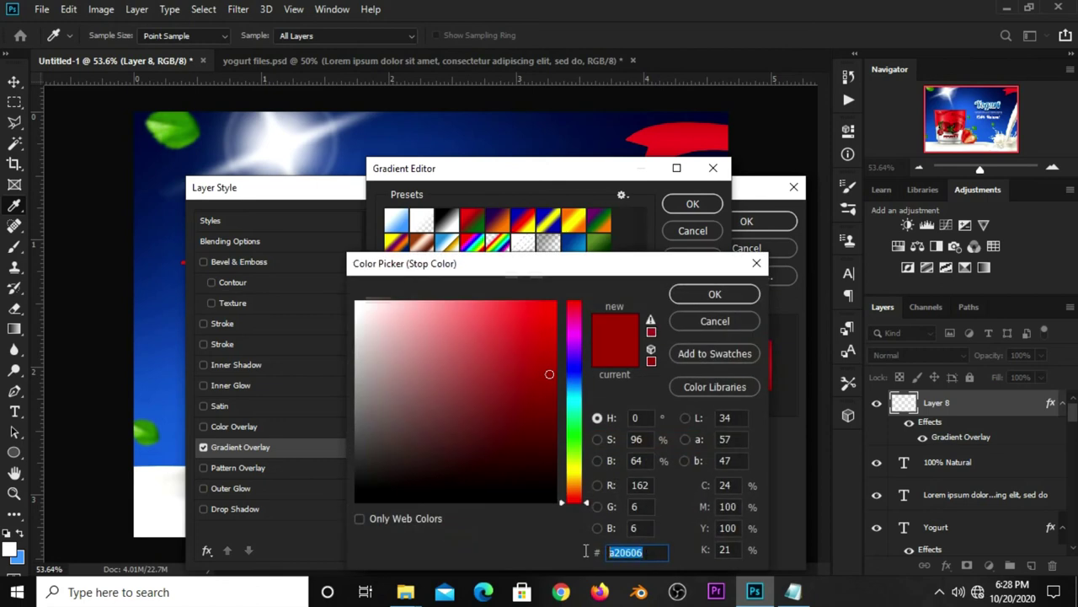
left_click(707, 294)
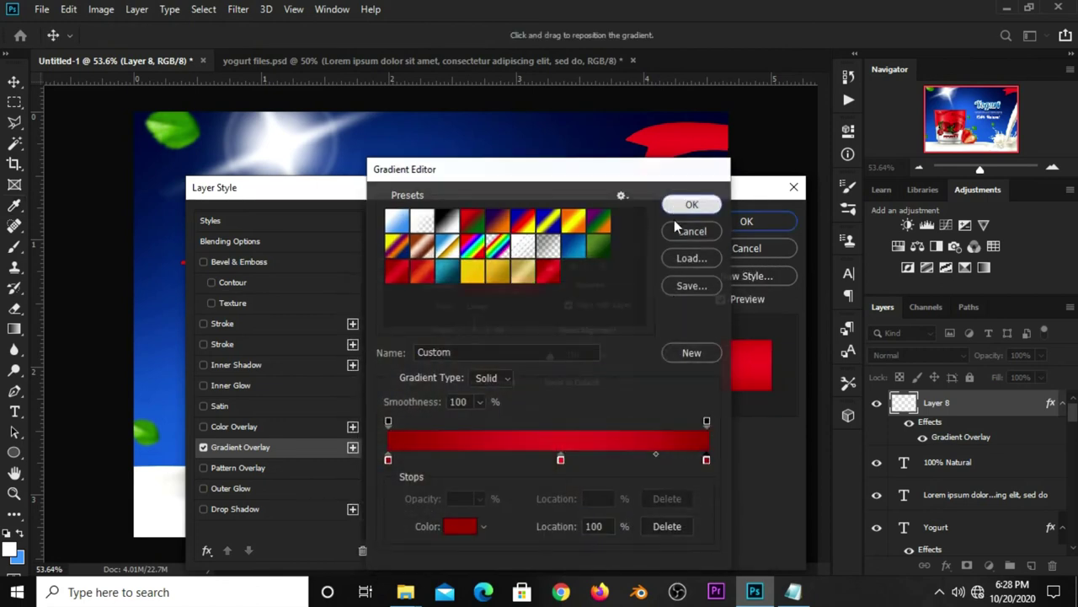
left_click(691, 205)
- Change the gradient angle value and apply the overlay to the ribbon
left_click_drag(513, 328, 486, 329)
type("17")
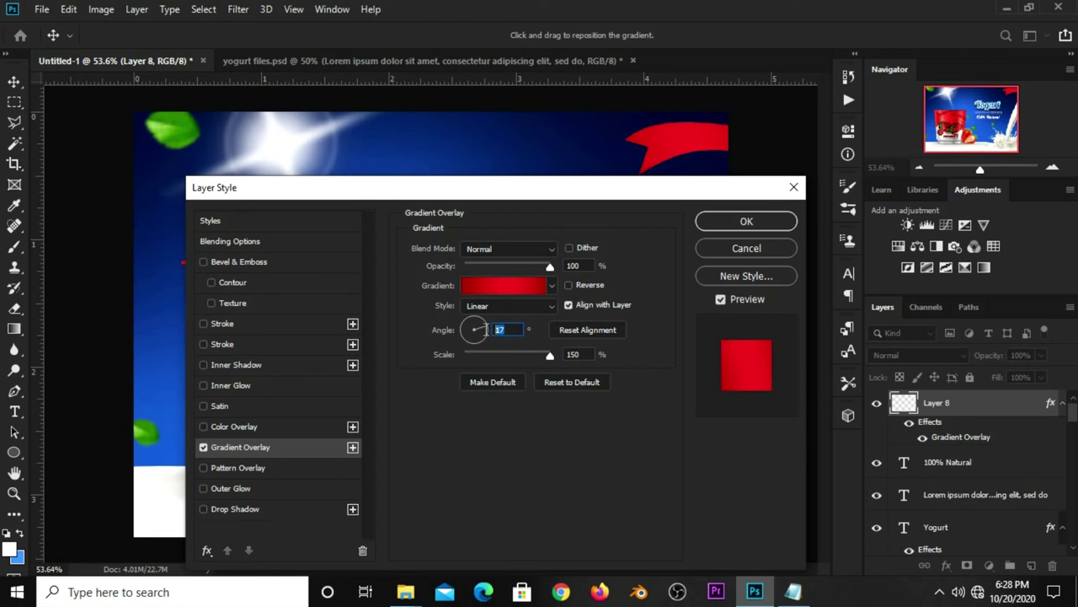
left_click(711, 220)
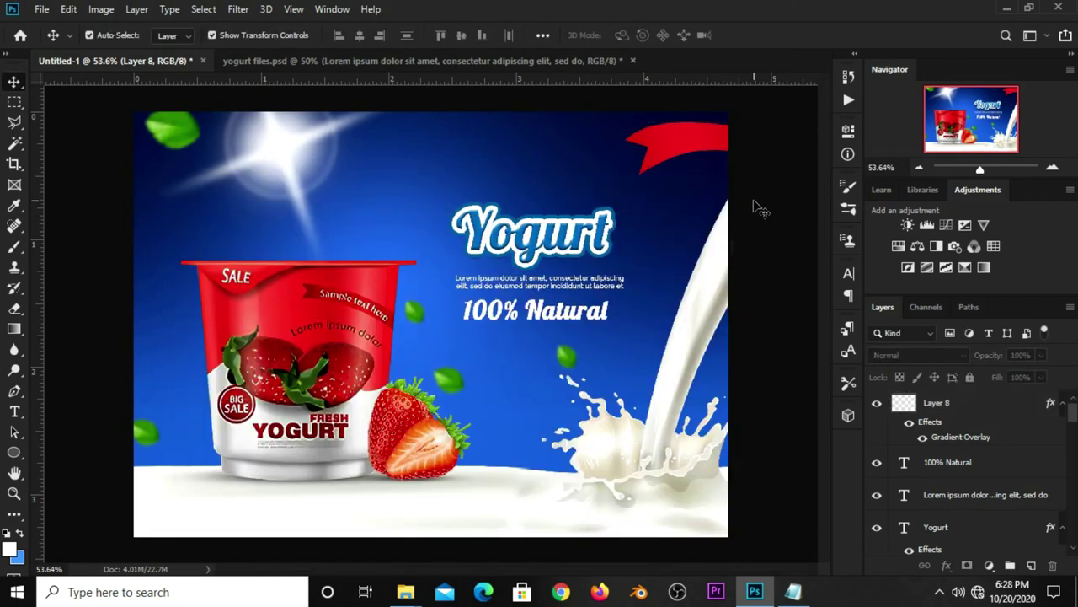
- Duplicate the '100% Natural' text above the Yogurt title and retype the copy as 'New'
left_click(536, 314)
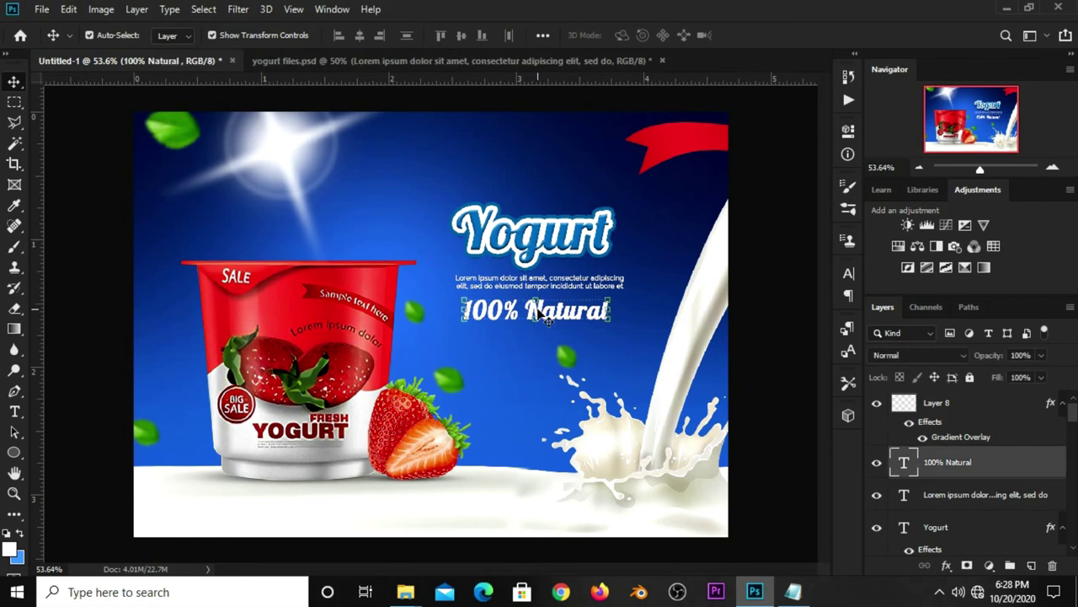
left_click_drag(531, 312, 481, 174)
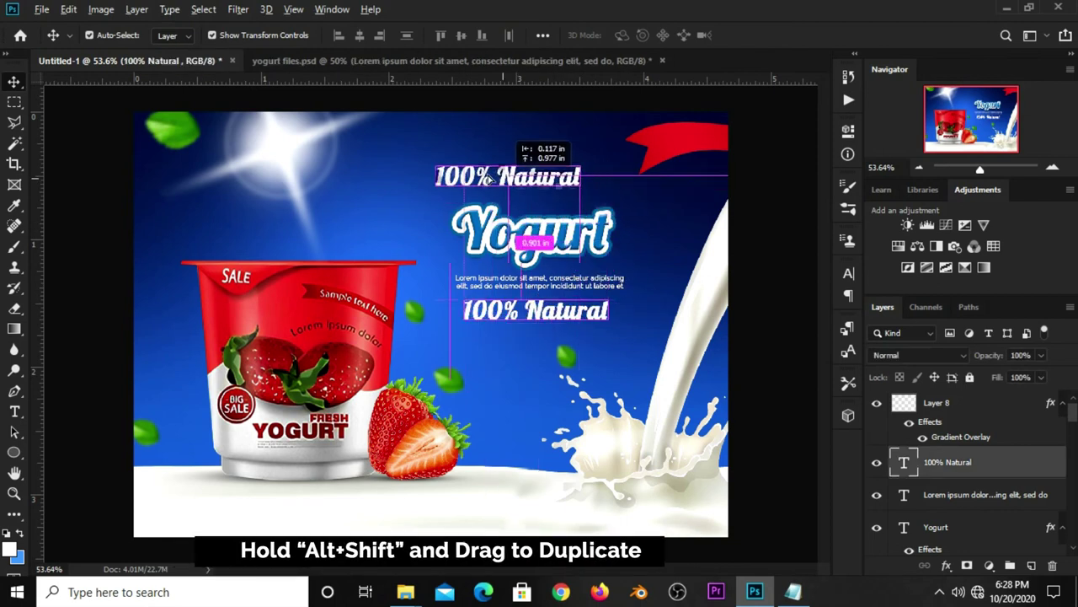
key("t")
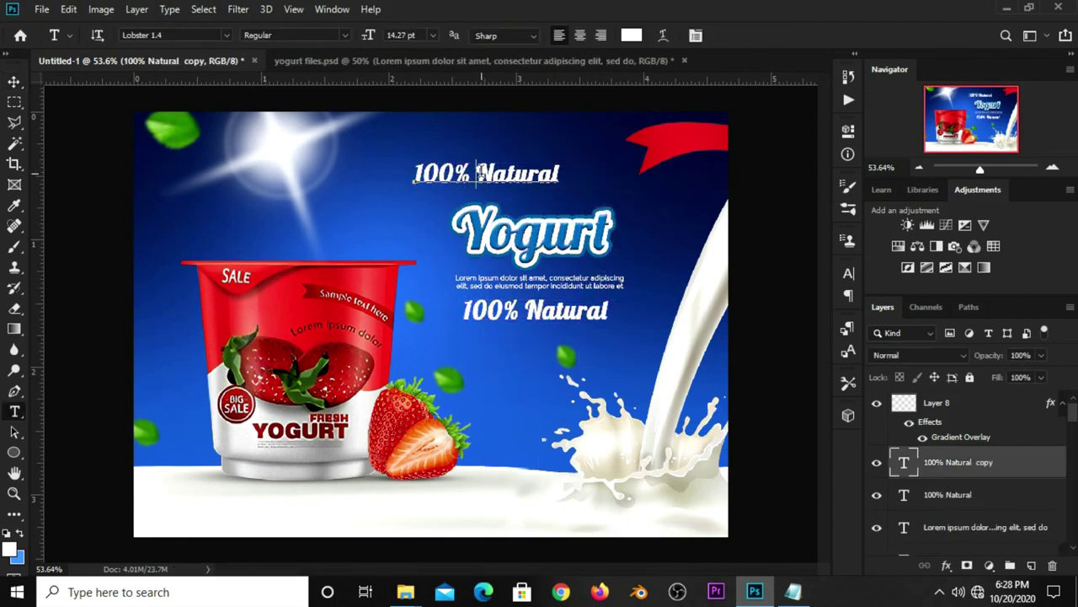
left_click(482, 174)
key("ctrl+a")
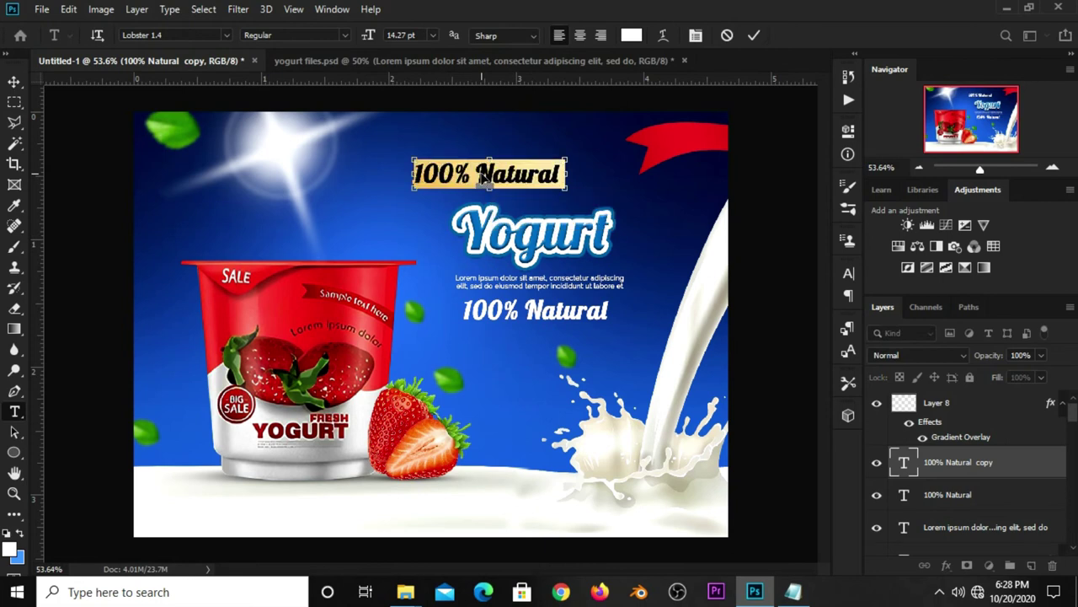
key("BackSpace")
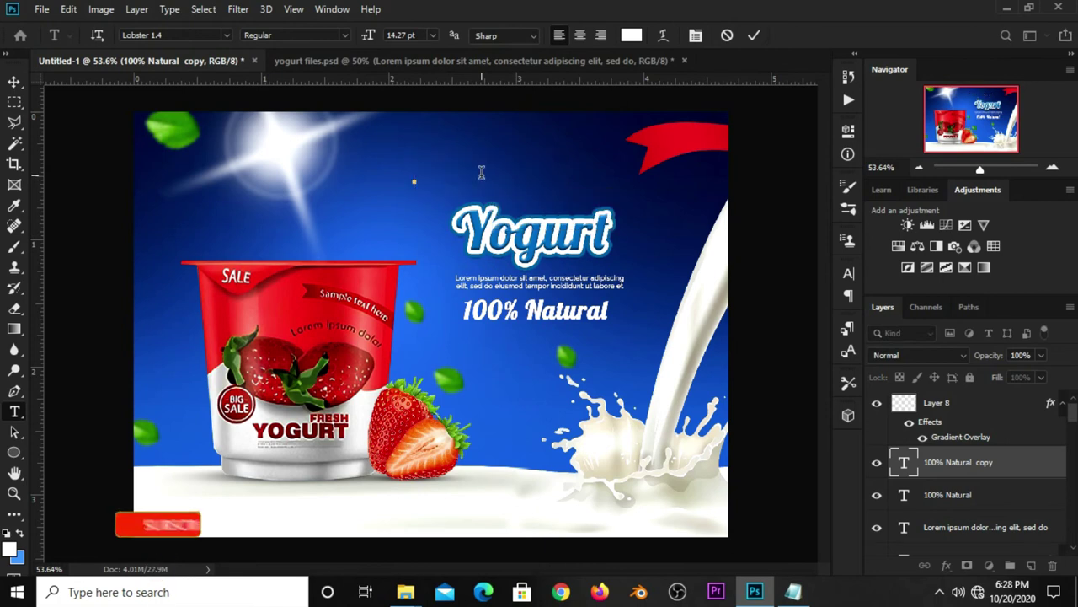
type("New")
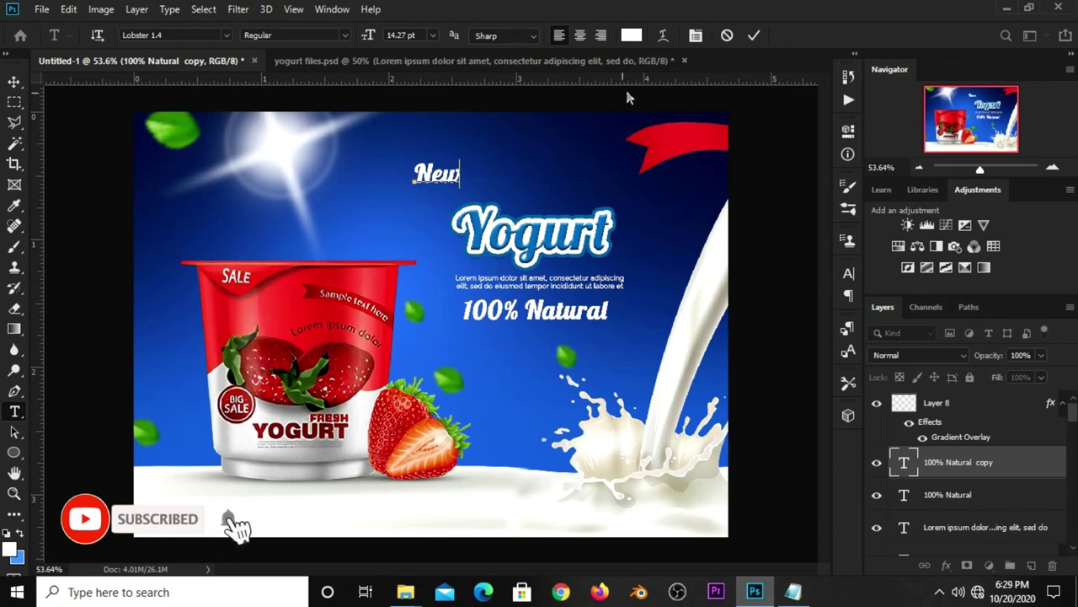
left_click(753, 37)
- Stack the New layer above the ribbon layer and place New, tilted, onto the ribbon
key("v")
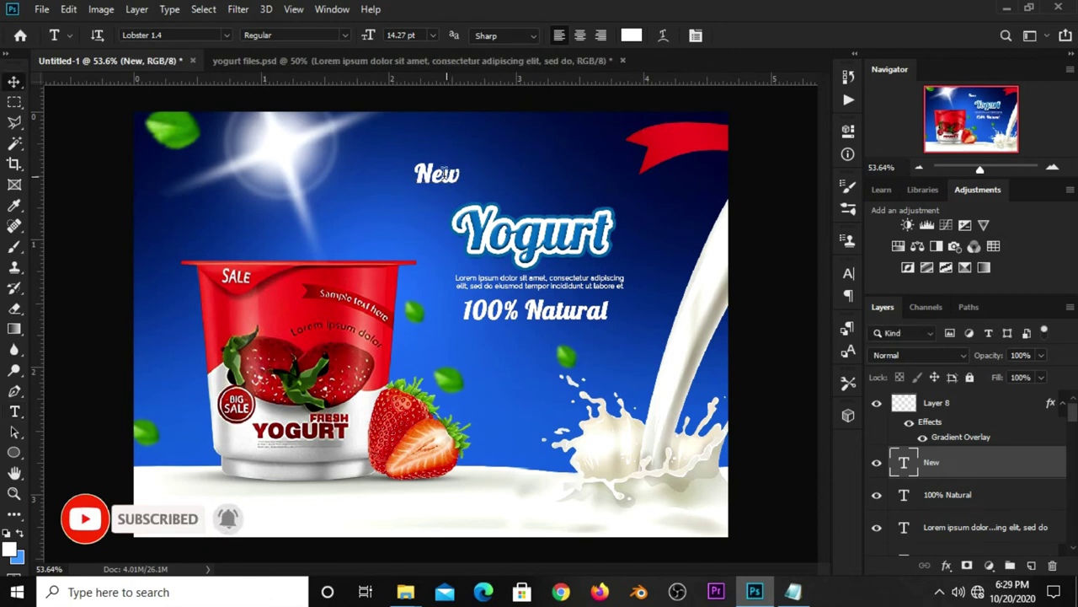
left_click_drag(444, 177, 669, 139)
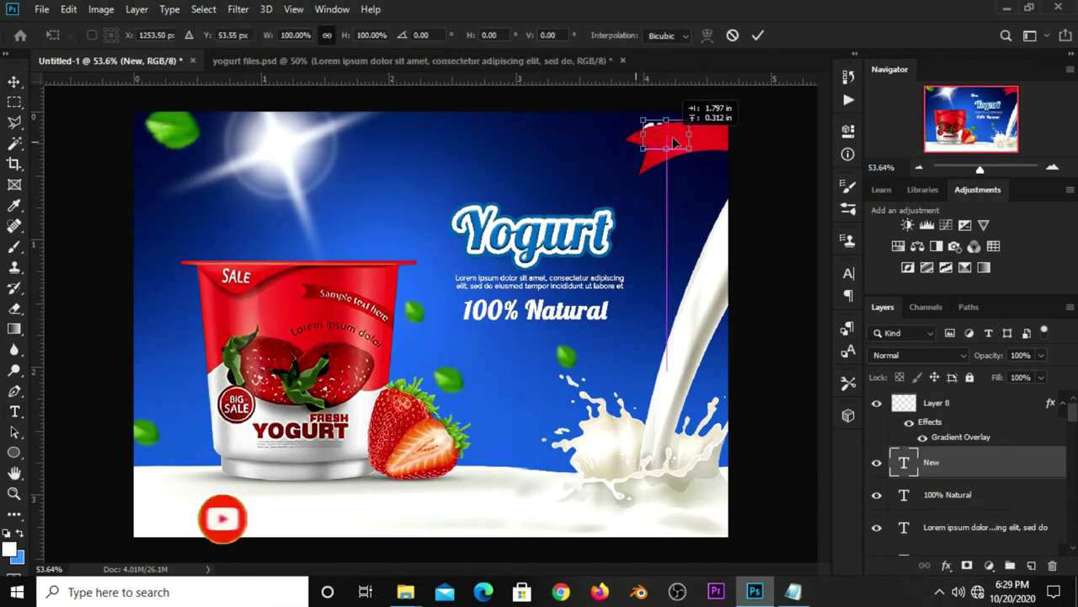
key("ctrl+z")
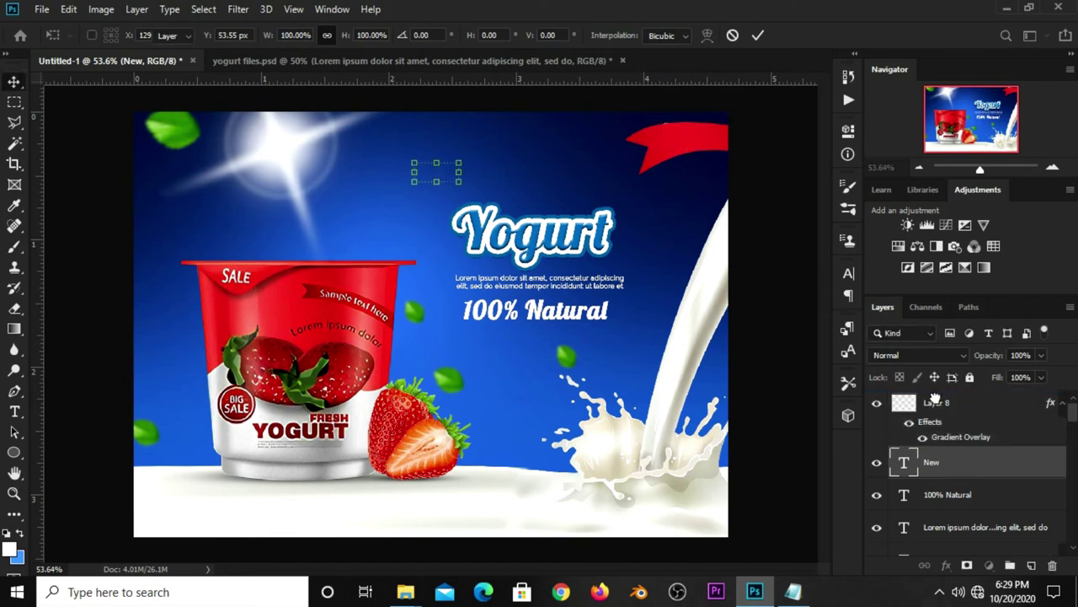
left_click_drag(935, 397, 935, 394)
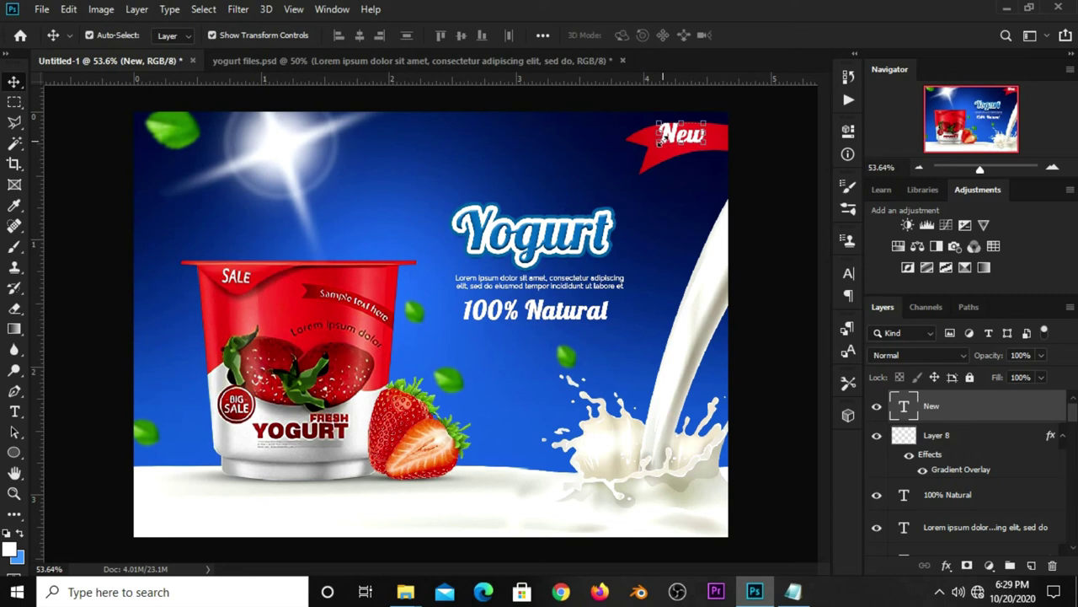
mouse_move(660, 142)
left_mouse_down()
mouse_move(647, 152)
mouse_move(689, 145)
left_mouse_up()
key("Return")
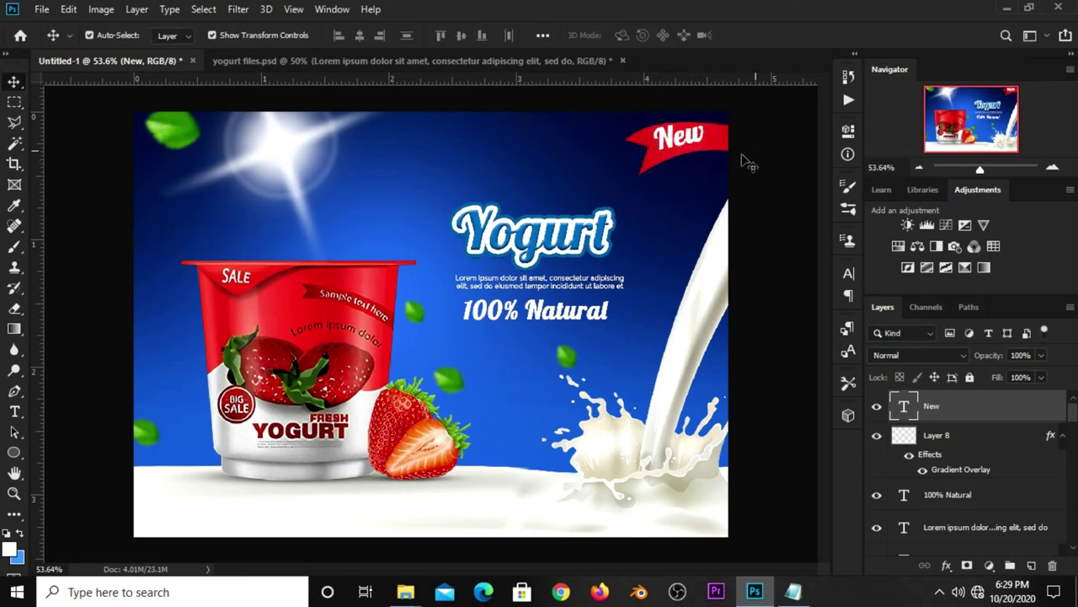
left_click_drag(684, 150, 688, 153)
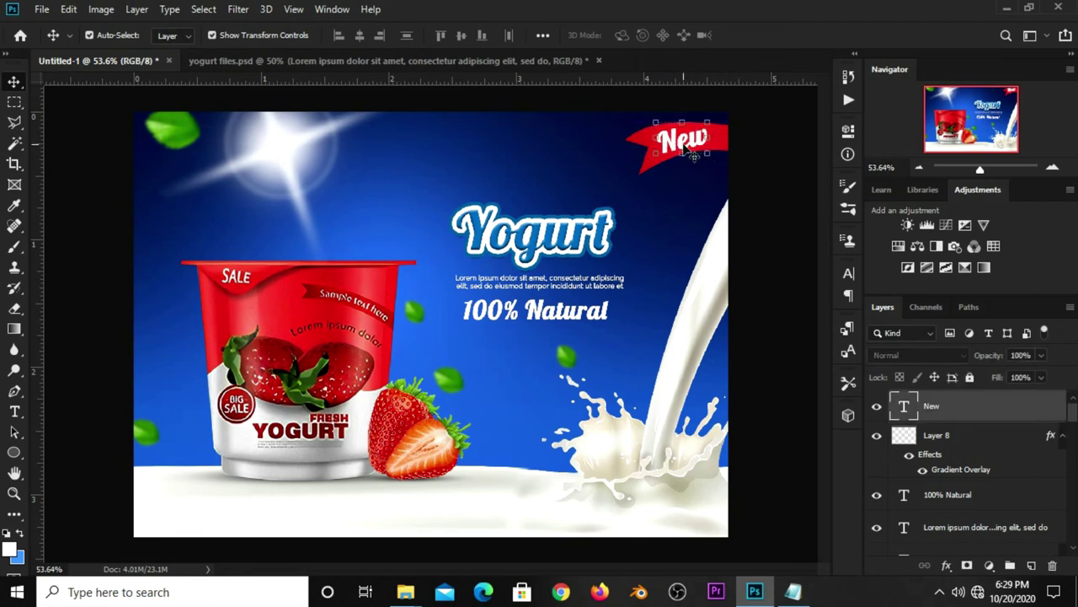
- Fine-tune the New text's size and rotation to follow the ribbon's curve
key("ctrl+t")
left_click_drag(655, 116, 654, 121)
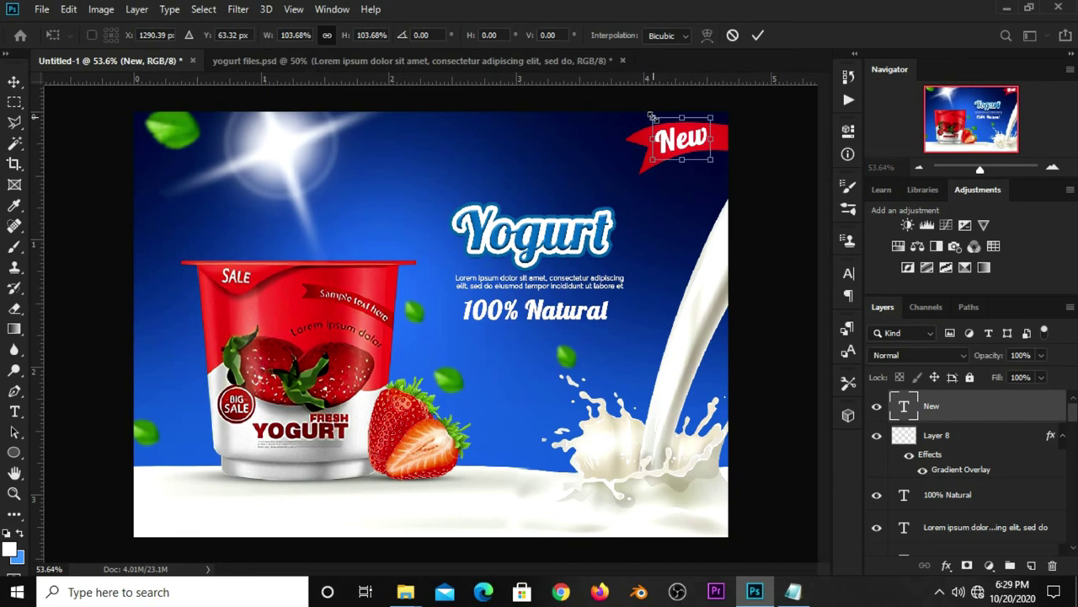
key("Return")
key("ctrl+t")
right_click(676, 133)
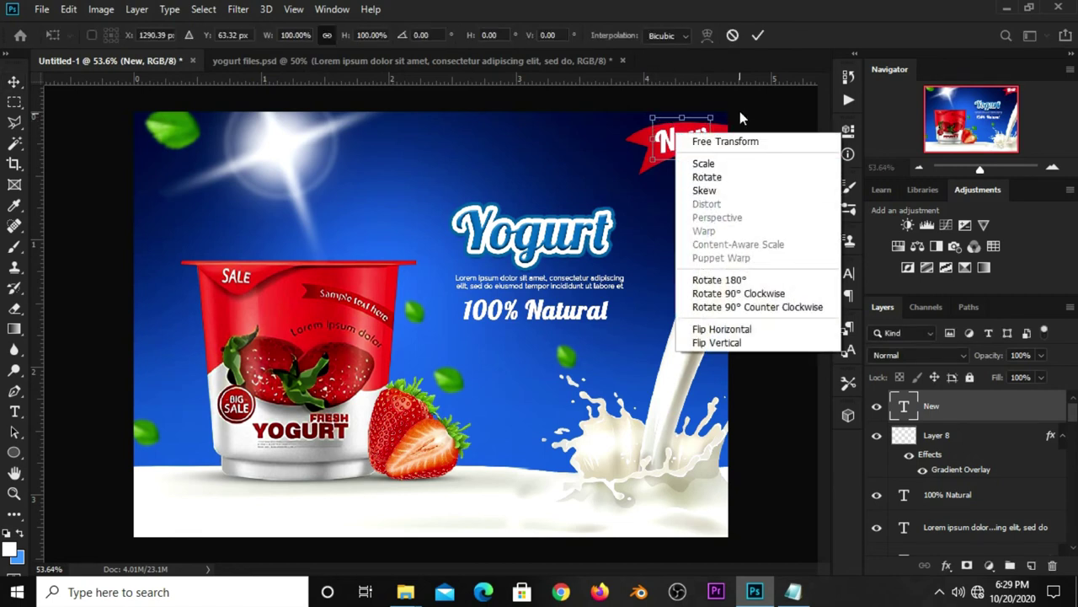
left_click(755, 39)
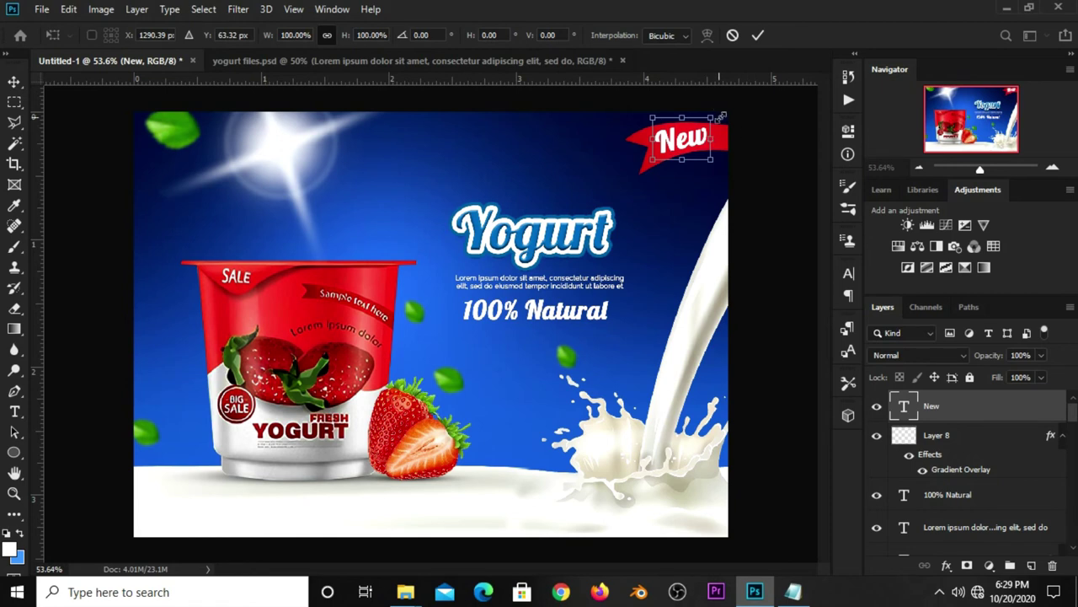
left_click_drag(725, 114, 724, 116)
left_click_drag(652, 161, 648, 165)
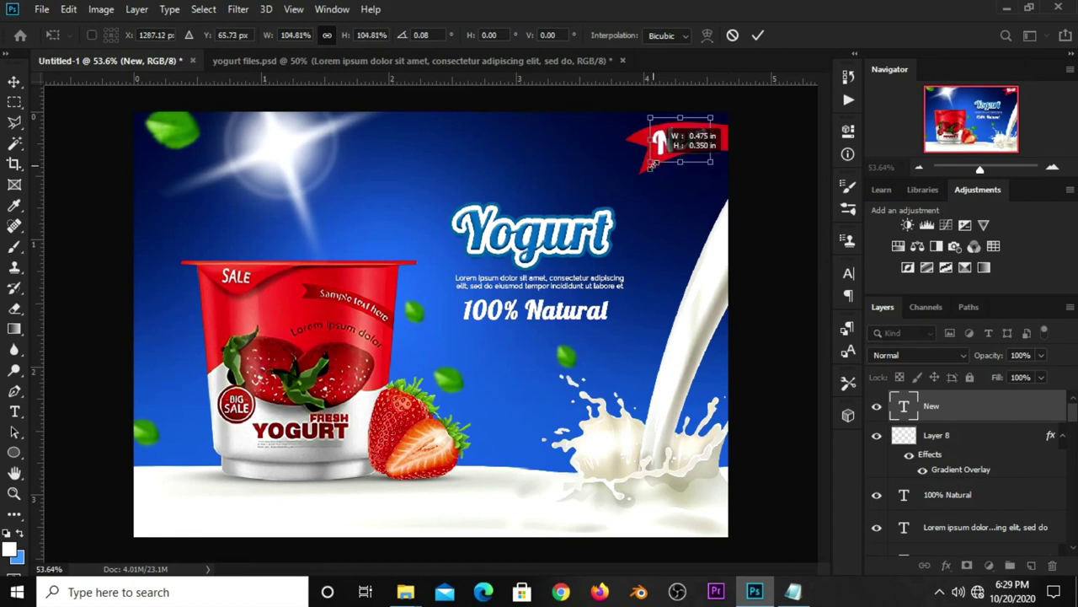
left_click(757, 35)
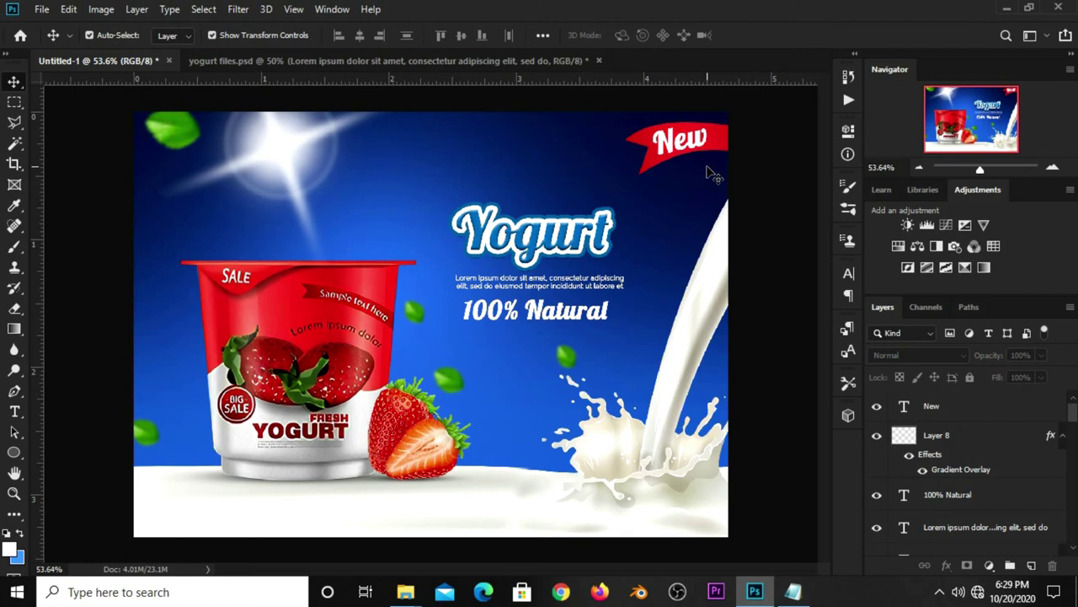
scroll(712, 175, "down", 1)
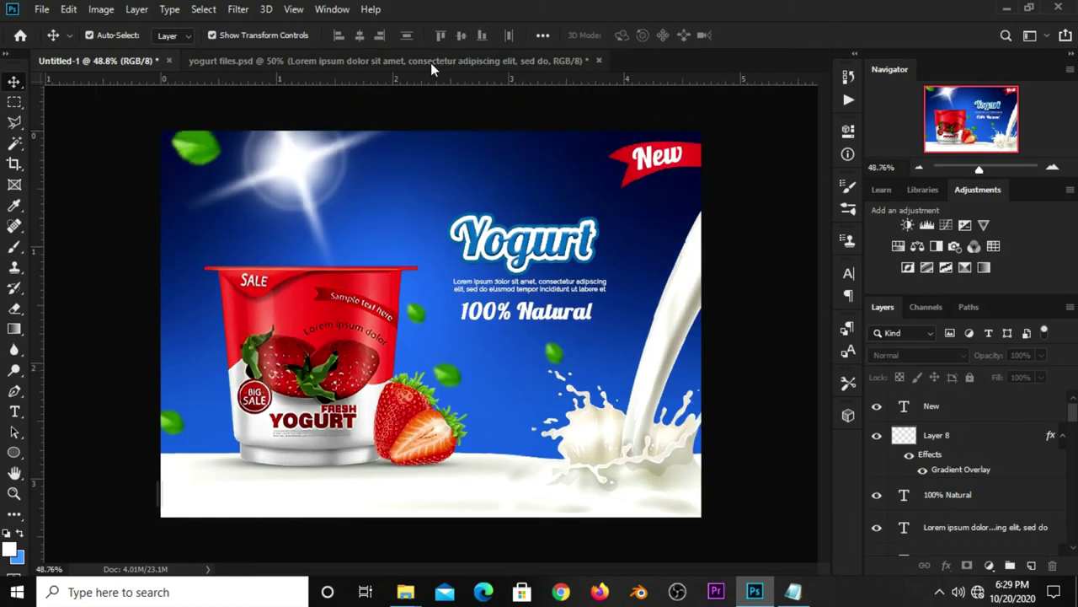
- Copy the lower whole strawberry from yogurt files into the ad, shrunk small above the cup
left_click(431, 62)
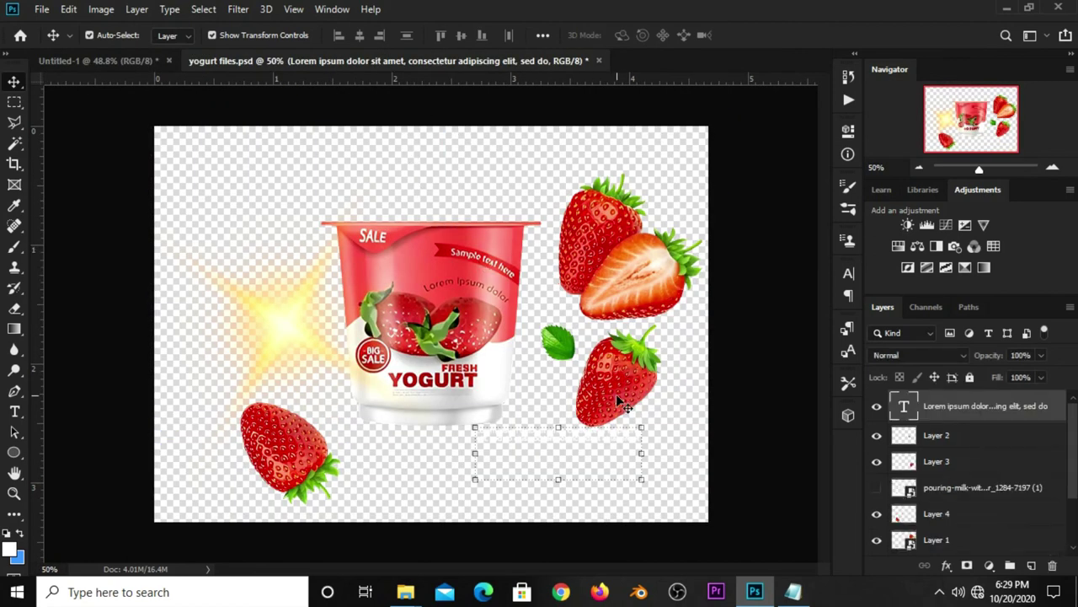
left_click(617, 396)
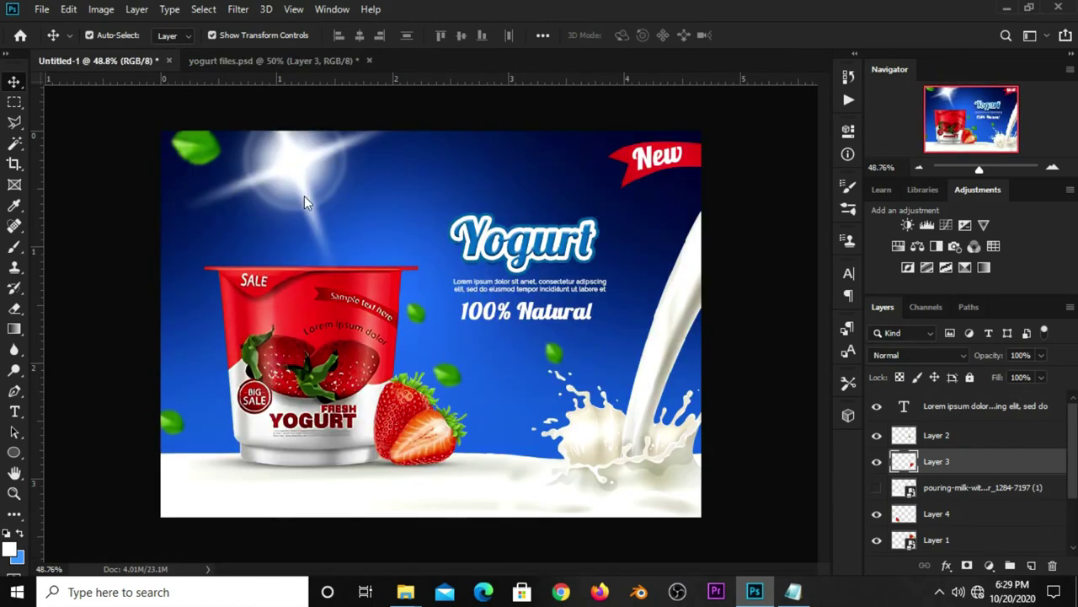
left_click_drag(117, 66, 405, 264)
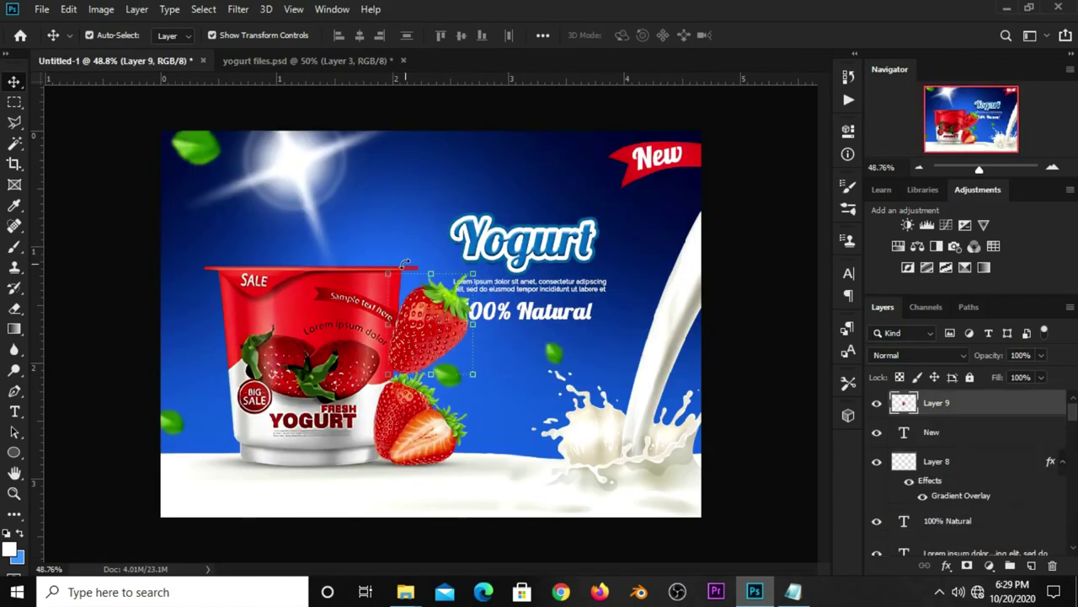
key("ctrl+t")
left_click_drag(472, 274, 445, 301)
mouse_move(419, 337)
left_mouse_down()
mouse_move(411, 227)
mouse_move(375, 226)
mouse_move(389, 245)
mouse_move(365, 229)
mouse_move(368, 207)
mouse_move(362, 216)
left_mouse_up()
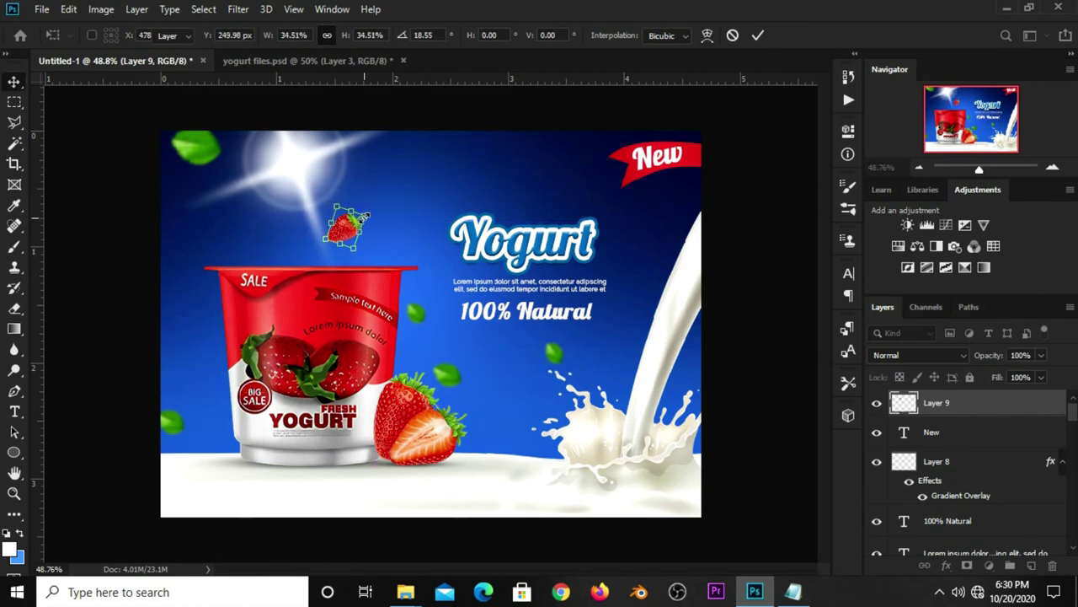
key("Return")
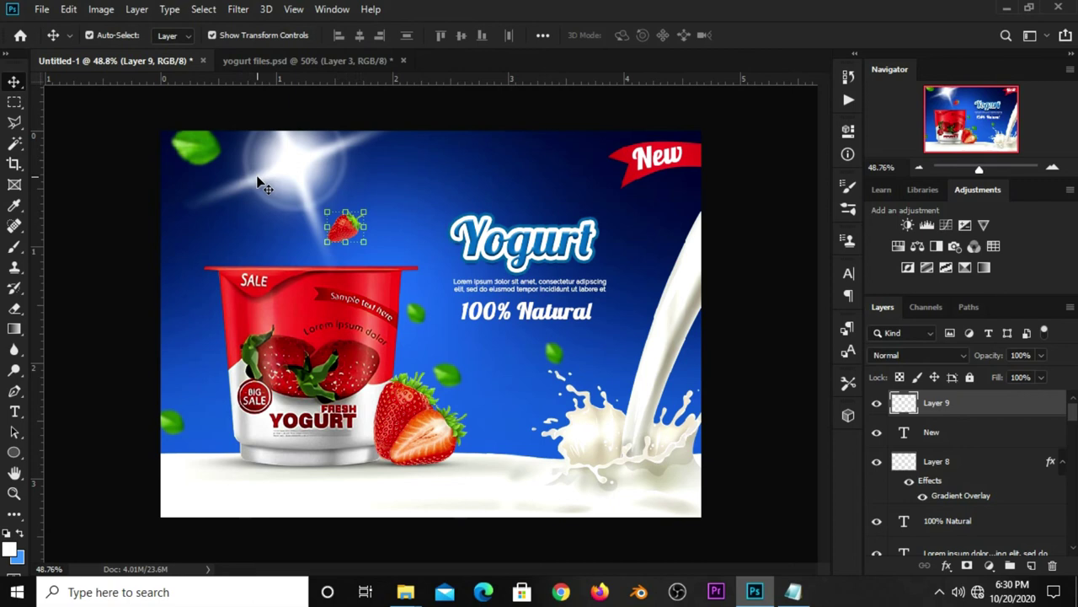
- Convert the strawberry to a smart object and apply a 1 pixel Gaussian Blur
left_click(238, 9)
left_click(187, 202)
right_click(947, 409)
left_click(732, 218)
left_click(238, 9)
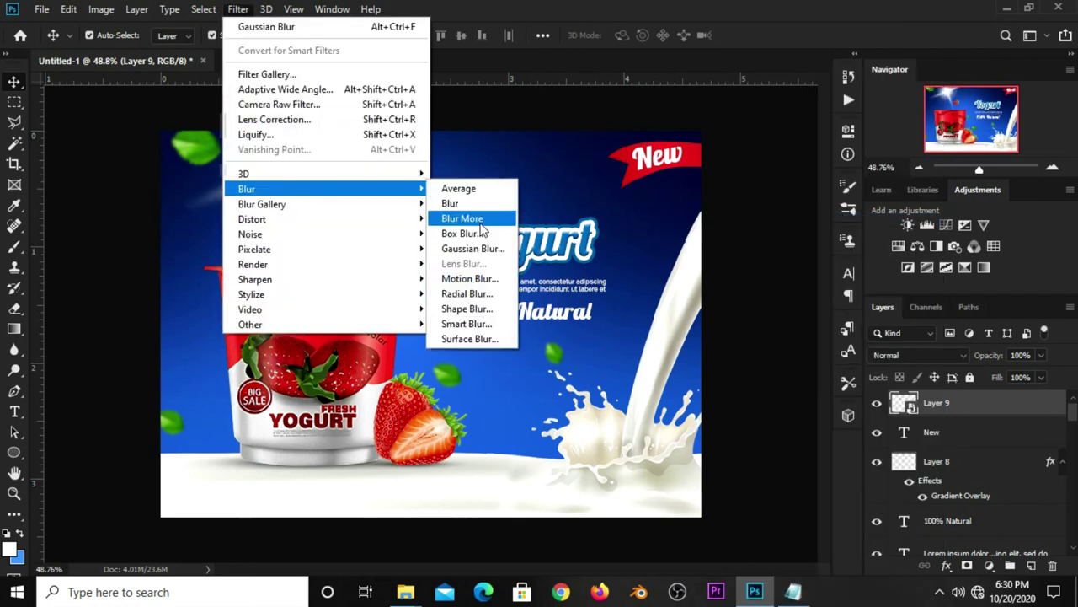
left_click(478, 247)
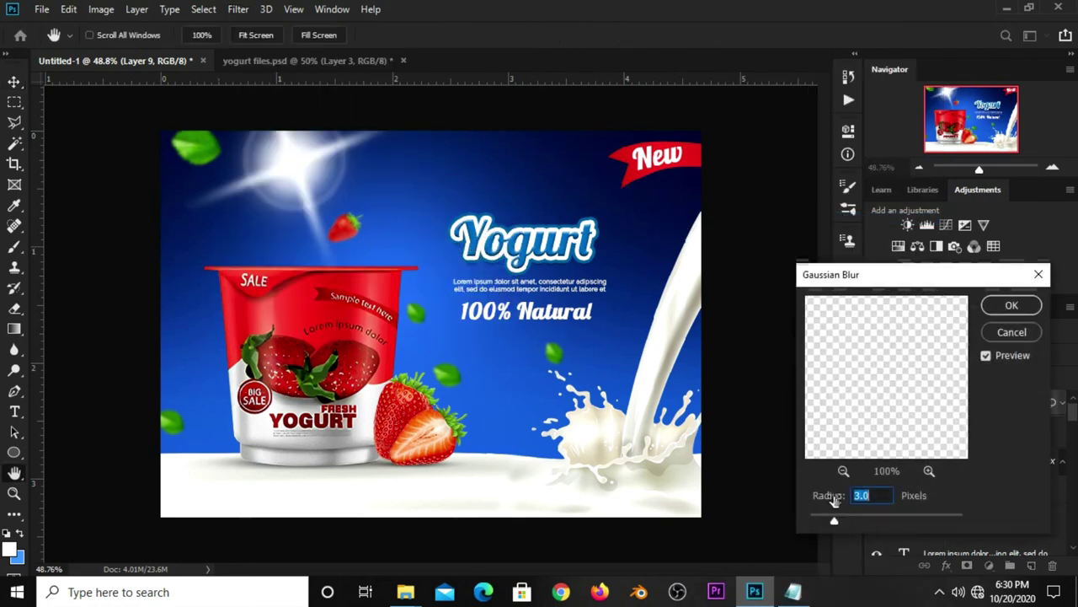
type("1")
left_click(1009, 307)
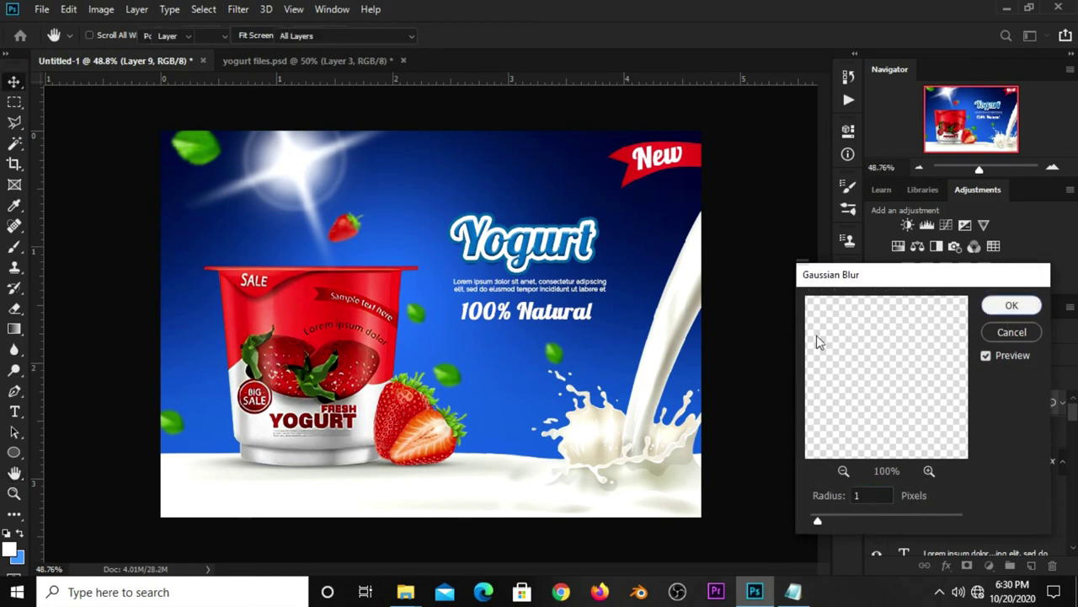
- Duplicate the blurred strawberry, rotate the copy and place it at the top edge
key("ctrl+j")
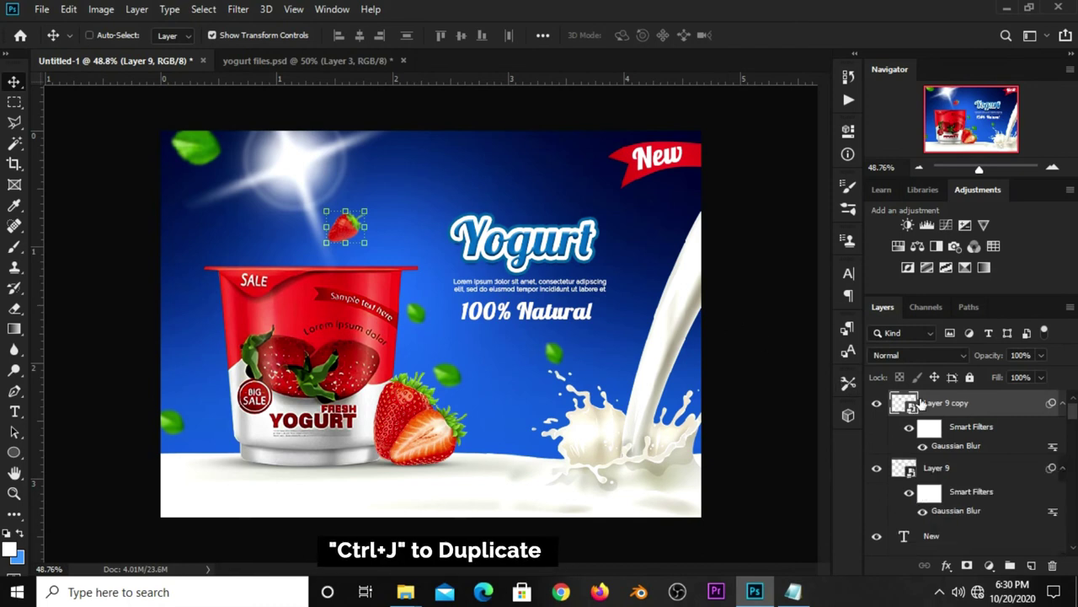
mouse_move(345, 234)
left_mouse_down()
mouse_move(415, 160)
mouse_move(441, 249)
mouse_move(404, 252)
left_mouse_up()
left_click(445, 179)
left_click(549, 241)
mouse_move(428, 160)
left_mouse_down()
mouse_move(445, 169)
mouse_move(465, 158)
left_mouse_up()
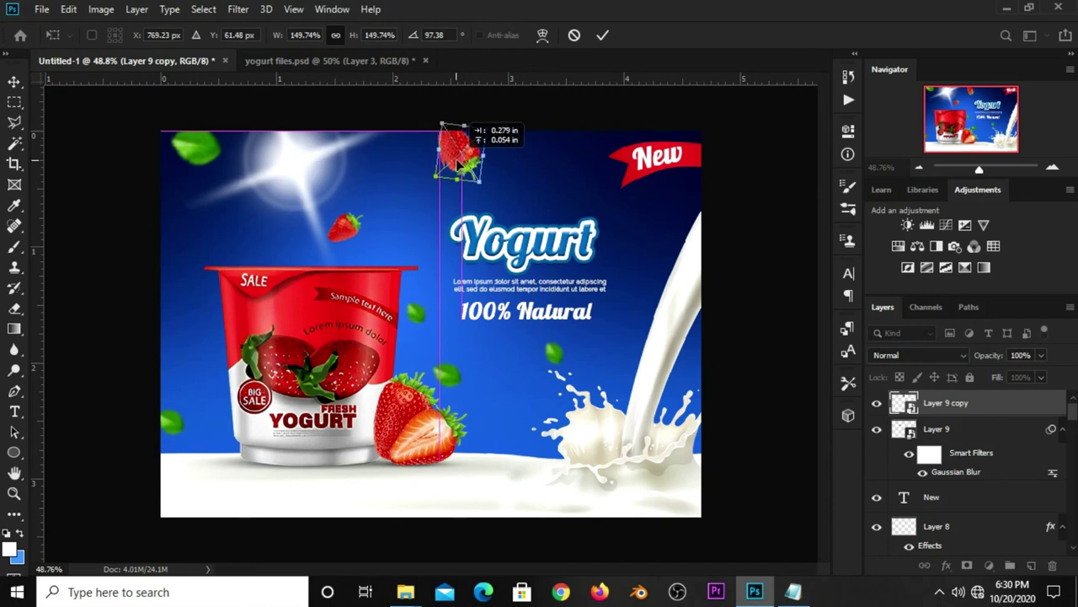
key("Return")
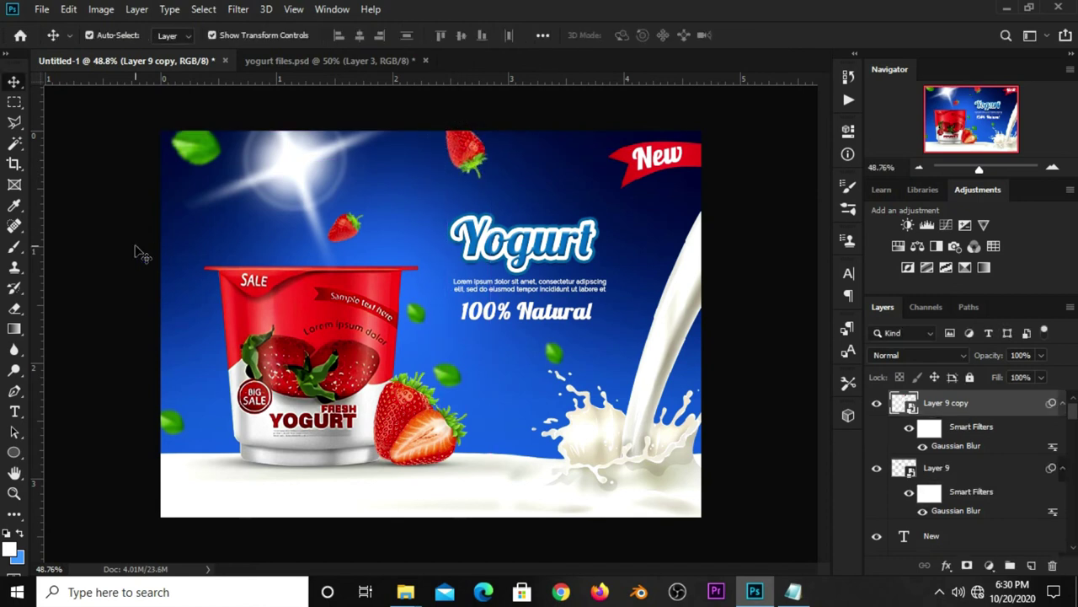
left_click(287, 62)
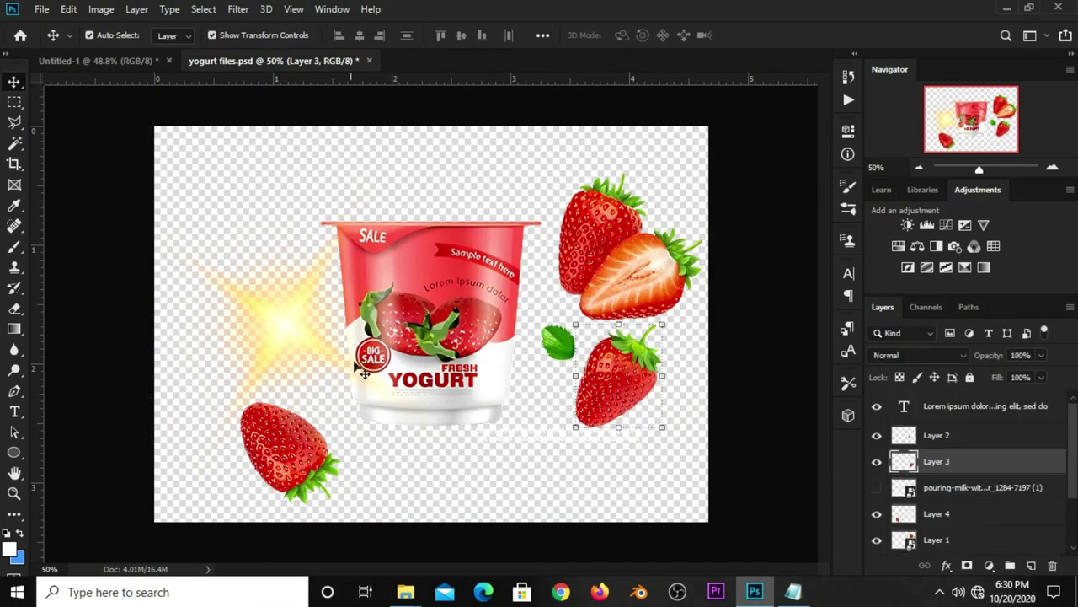
- Bring Layer 4's strawberry into the ad, scaled to 60%, rotated about -105°, beside the cup
left_click(312, 453)
left_click_drag(312, 454, 224, 341)
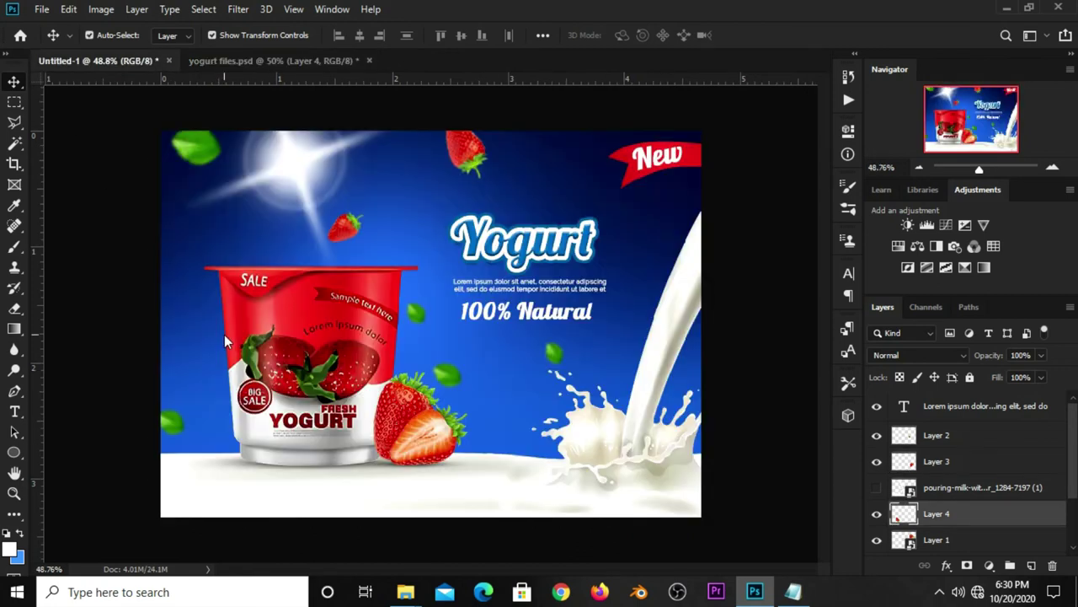
mouse_move(224, 335)
left_mouse_down()
mouse_move(217, 316)
mouse_move(197, 310)
left_mouse_up()
mouse_move(267, 257)
left_mouse_down()
mouse_move(228, 299)
mouse_move(250, 321)
mouse_move(172, 370)
left_mouse_up()
mouse_move(242, 310)
left_mouse_down()
mouse_move(222, 261)
mouse_move(218, 289)
mouse_move(187, 283)
left_mouse_up()
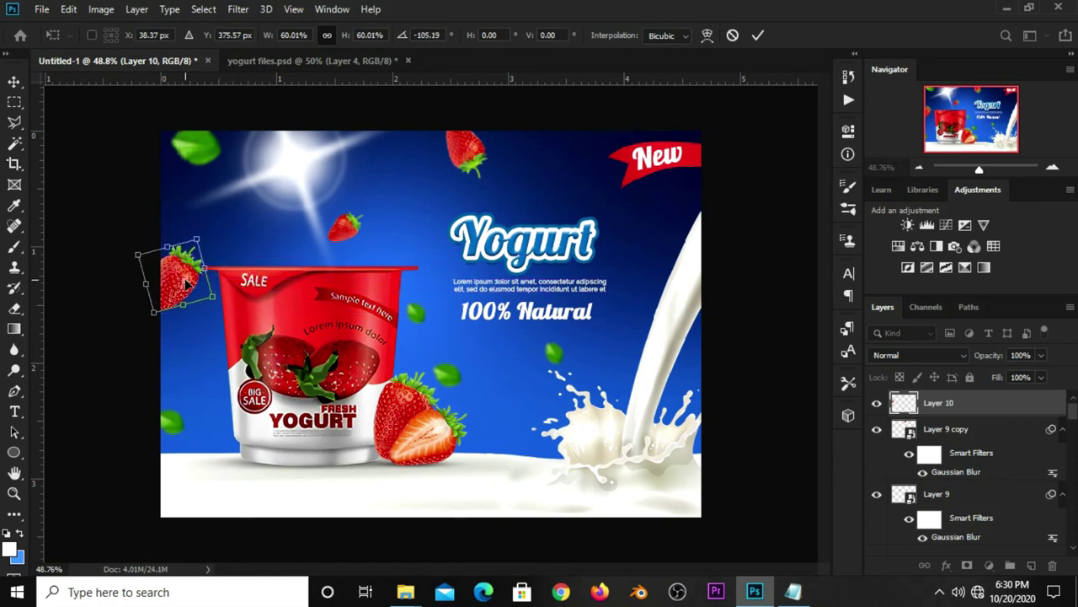
key("Return")
left_click(723, 362)
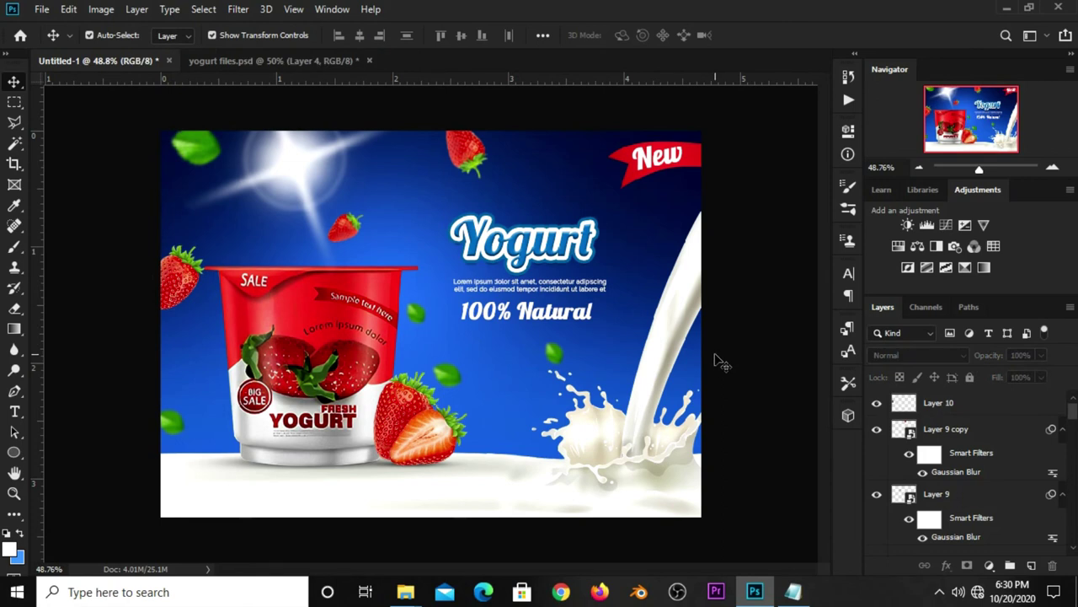
left_click(561, 320)
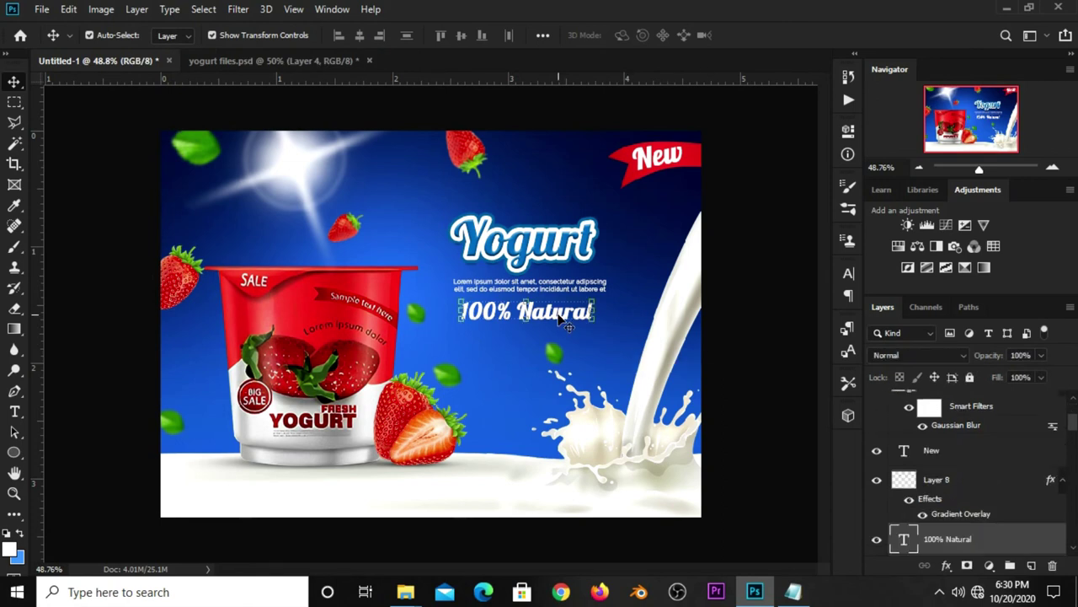
left_click(733, 309)
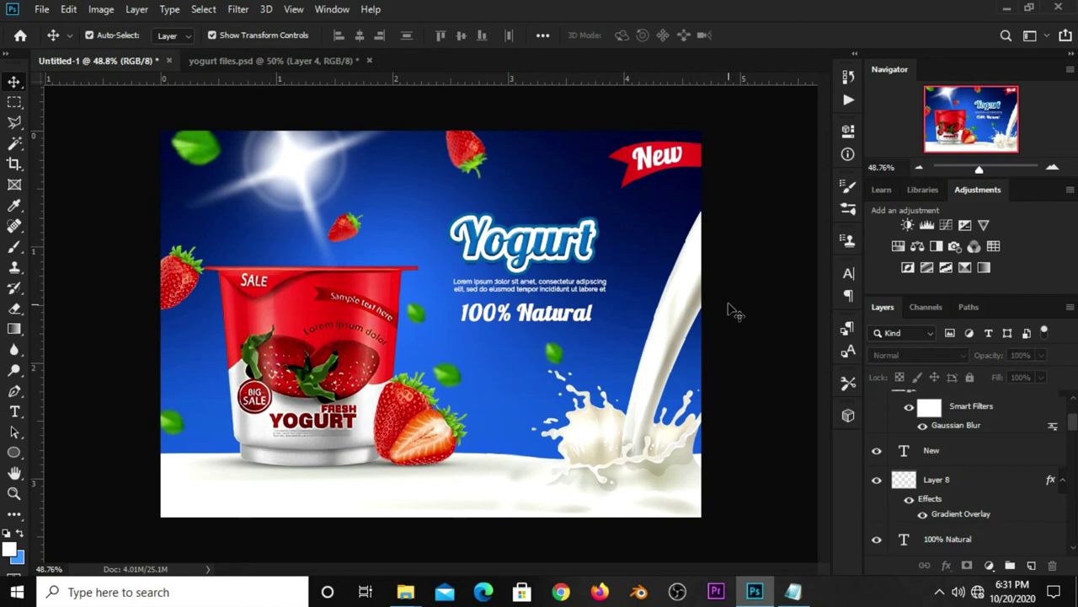
- Drag the whole strawberry from the yogurt files document into the ad as a new layer
left_click(253, 61)
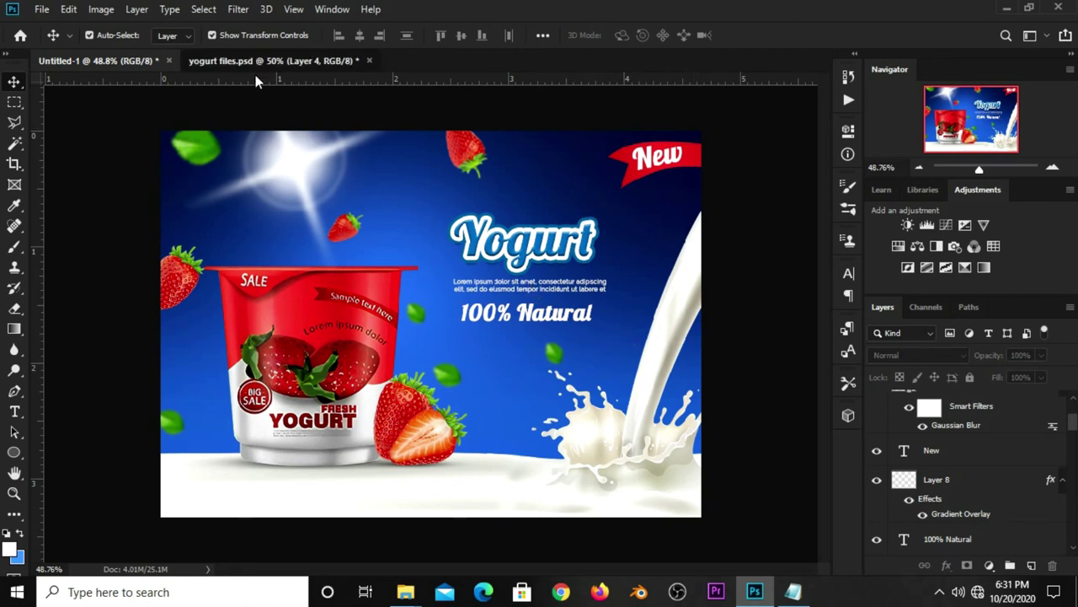
left_click(609, 386)
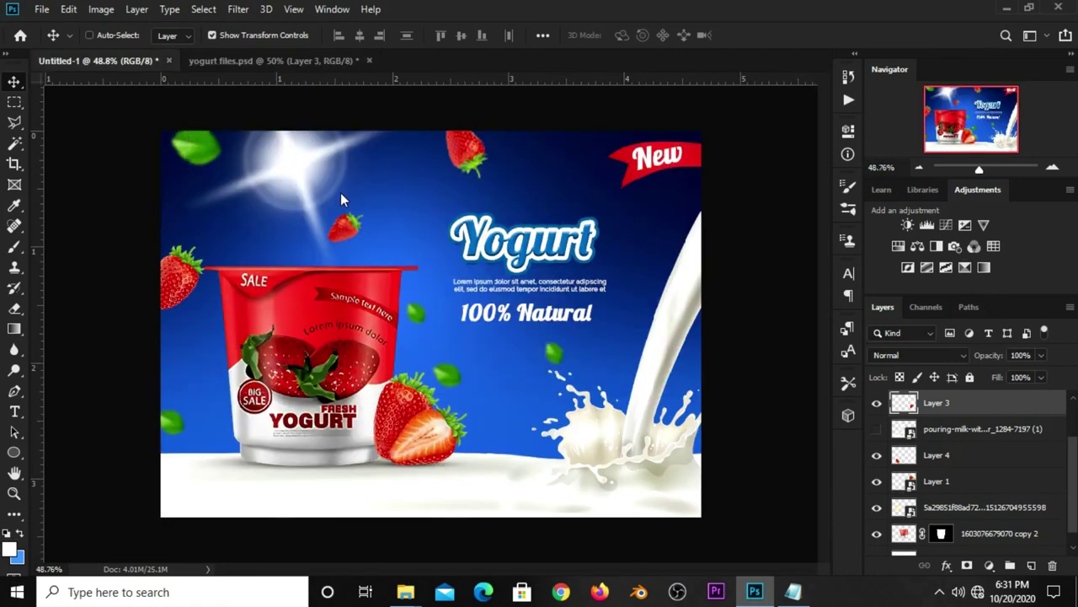
left_click_drag(119, 66, 421, 335)
- Try shrinking and duplicating the strawberry, then undo back to the full-size strawberry
key("ctrl+t")
mouse_move(472, 274)
left_mouse_down()
mouse_move(434, 320)
mouse_move(645, 286)
mouse_move(617, 302)
mouse_move(623, 317)
mouse_move(655, 276)
left_mouse_up()
key("Return")
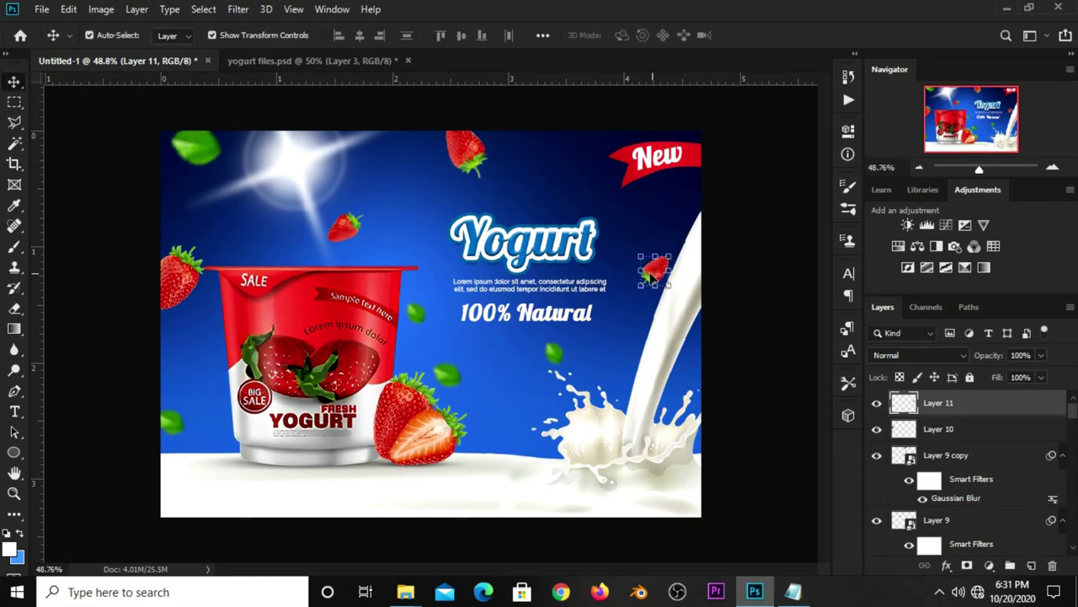
key("ctrl+j")
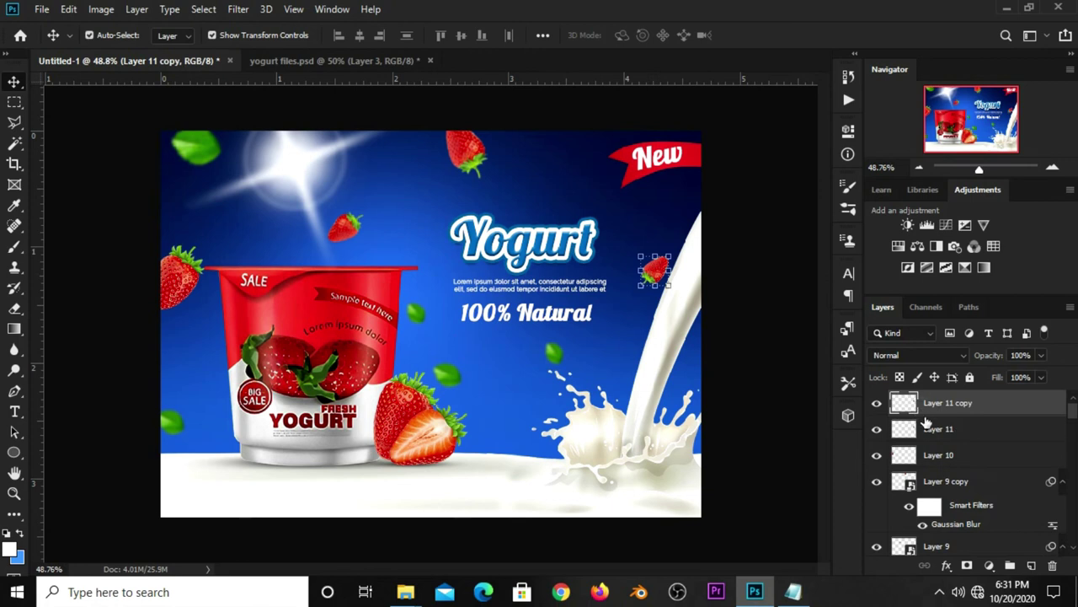
left_click_drag(655, 278, 634, 339)
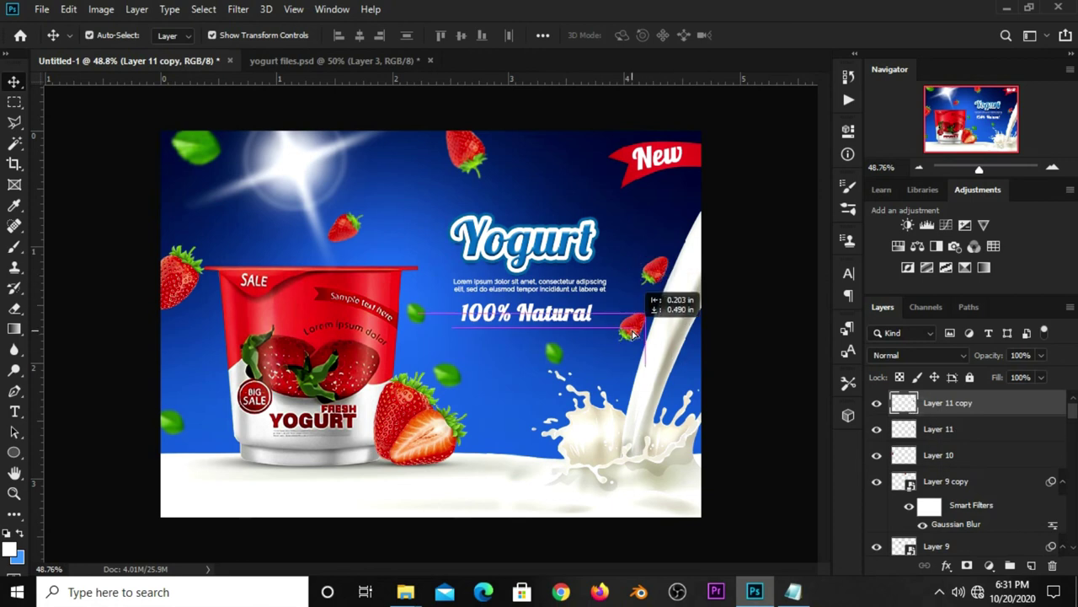
key("ctrl+z")
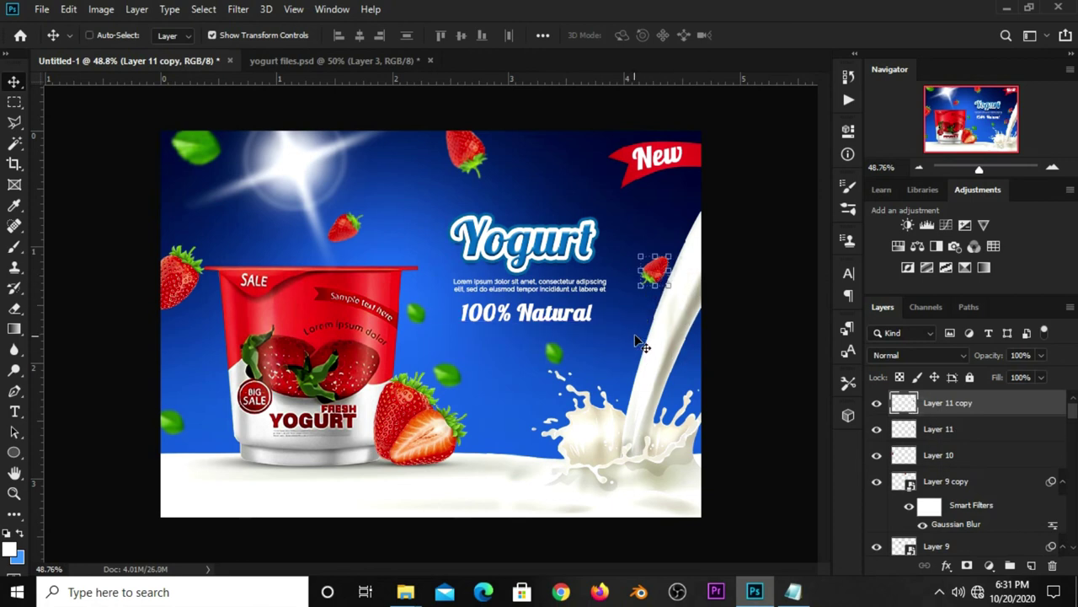
key("ctrl+z")
key("ctrl+z")
left_click_drag(635, 333, 652, 332)
key("ctrl+z")
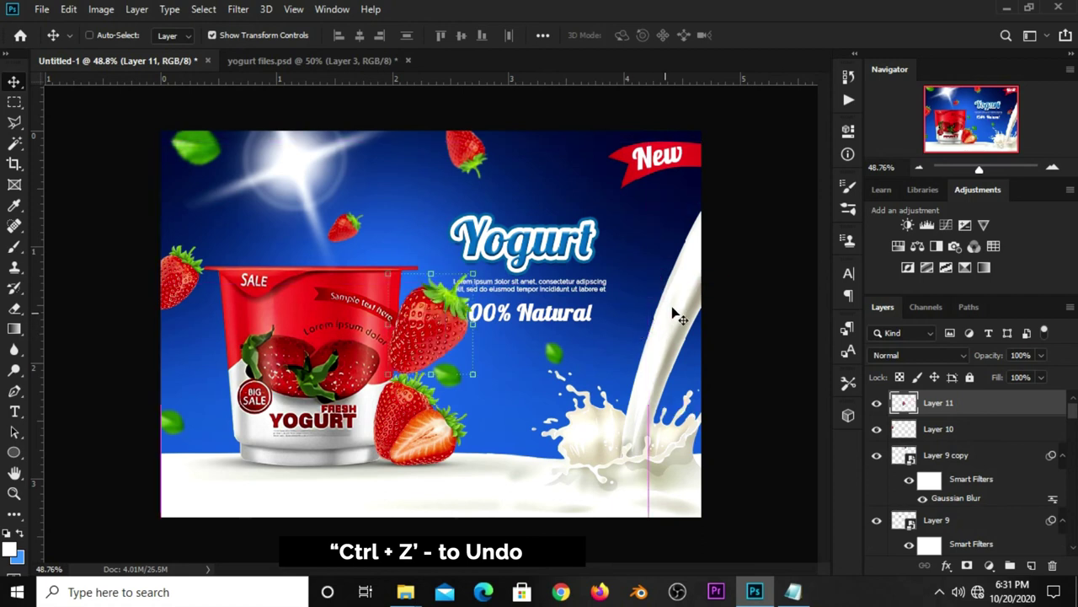
- Move the strawberry beside the milk stream and convert its layer to a Smart Object
left_click_drag(423, 322, 658, 308)
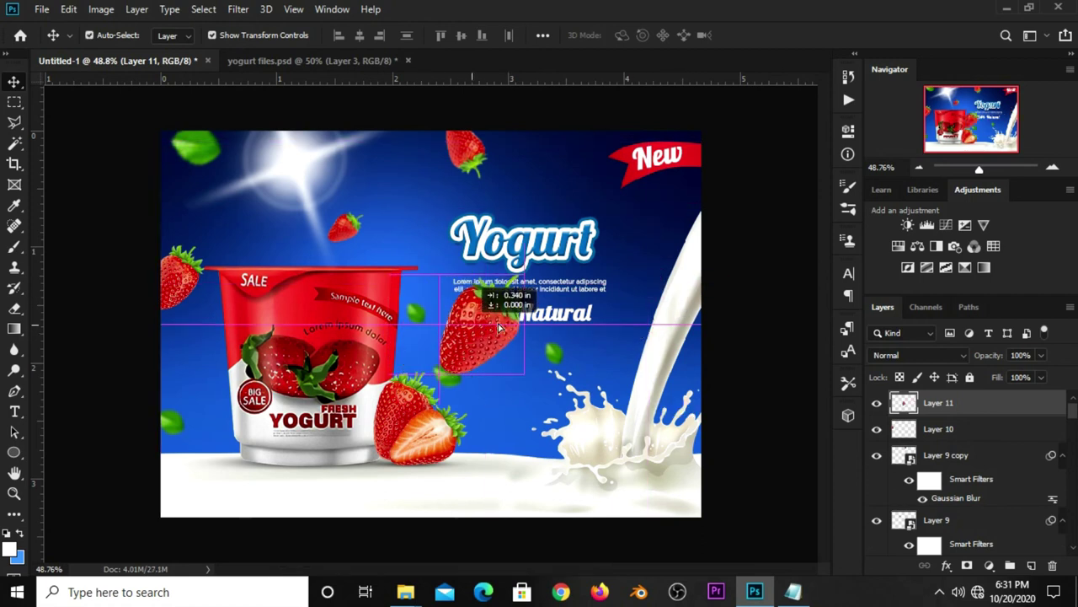
right_click(938, 403)
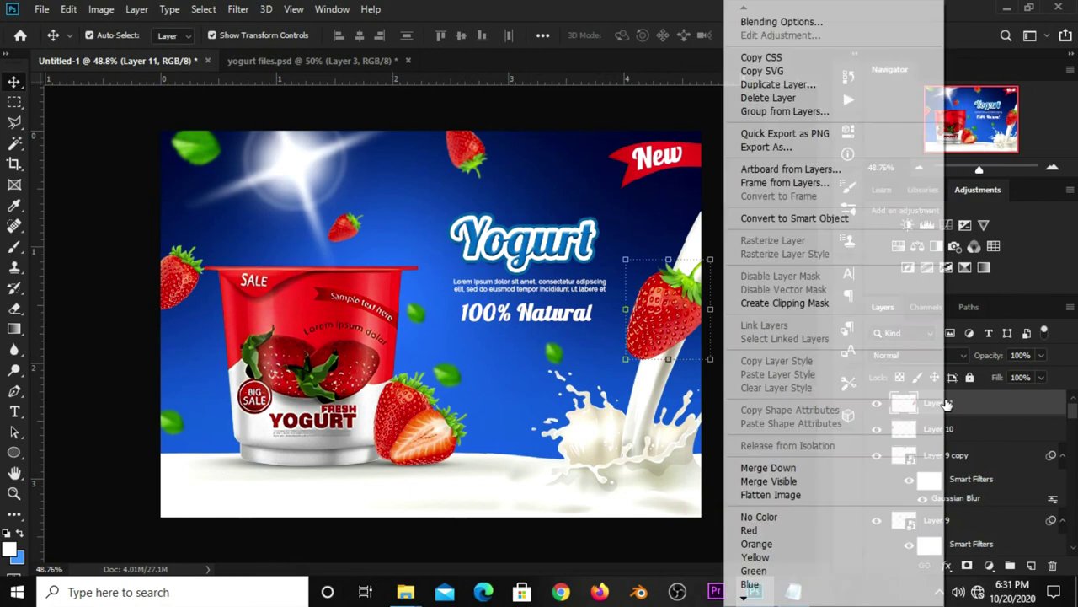
left_click(766, 221)
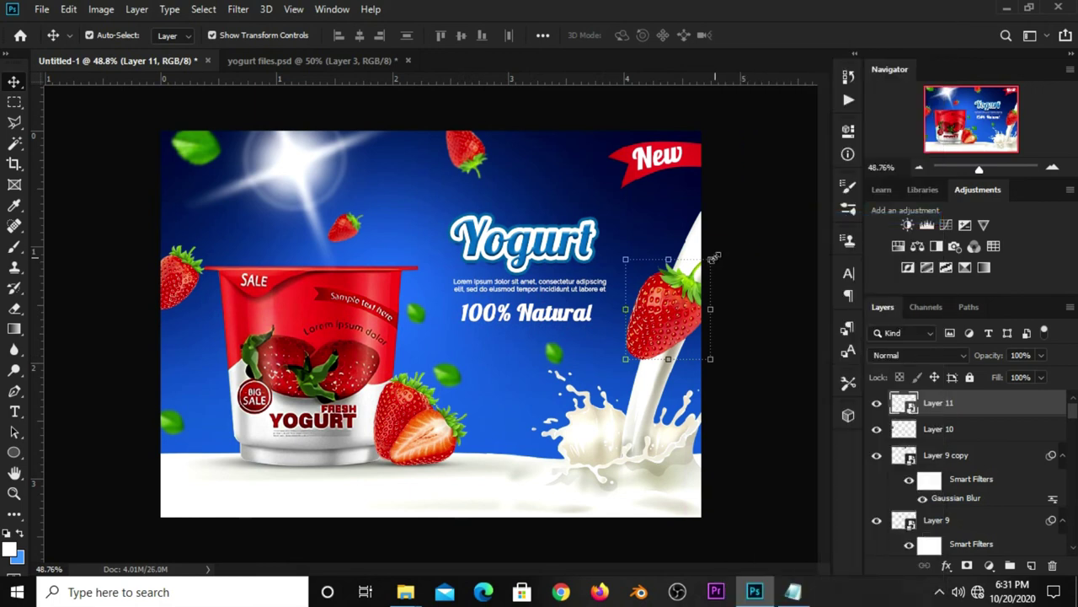
- Shrink and slightly rotate the strawberry, placing it beside the Yogurt title
key("ctrl+t")
mouse_move(711, 260)
left_mouse_down()
mouse_move(669, 310)
mouse_move(646, 290)
mouse_move(658, 328)
mouse_move(621, 304)
mouse_move(630, 287)
left_mouse_up()
key("Return")
key("ctrl+t")
left_click_drag(674, 252, 679, 237)
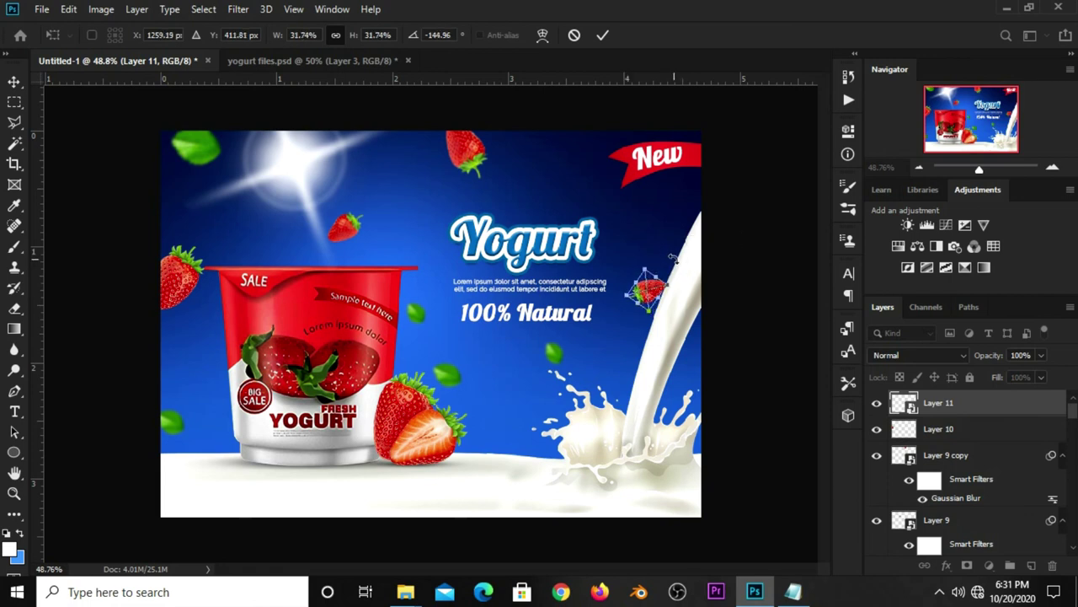
key("Return")
left_click_drag(649, 290, 649, 271)
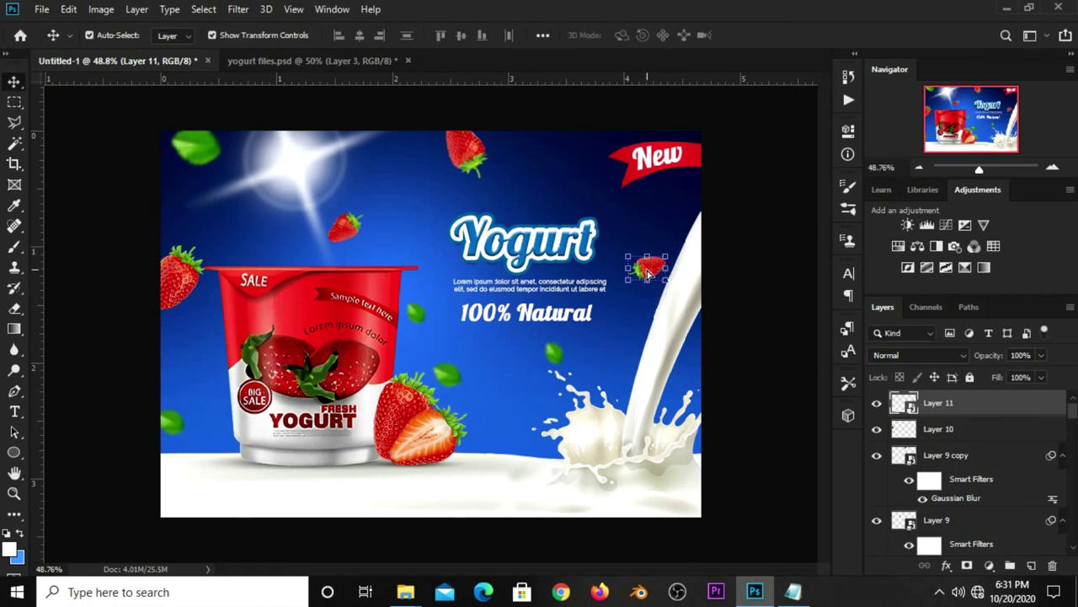
- Duplicate the strawberry, move the copy beside 100% Natural and rotate it 90° clockwise
key("ctrl+j")
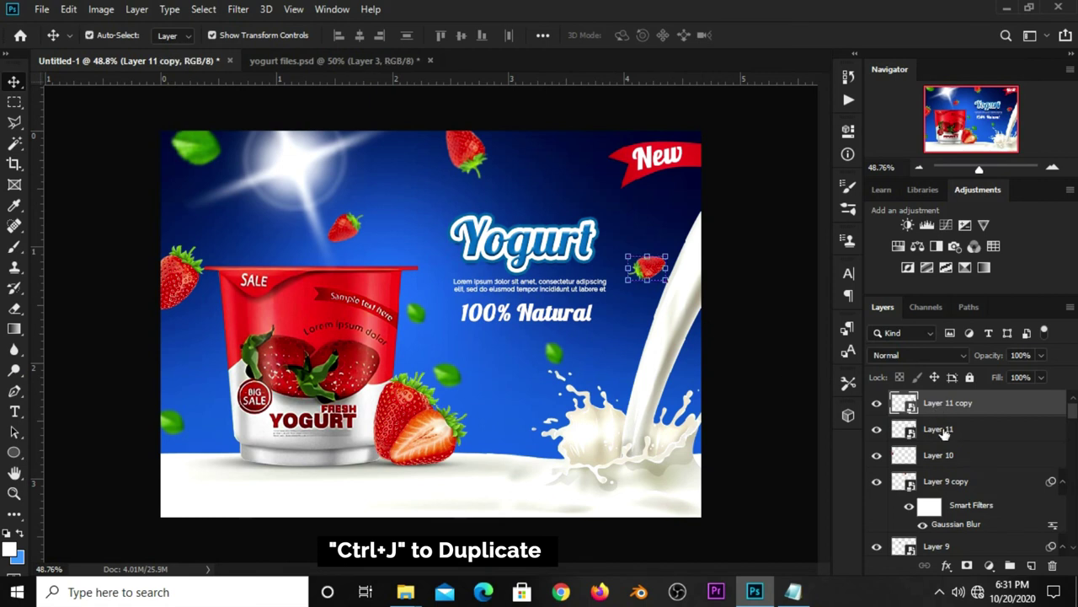
left_click_drag(648, 270, 636, 319)
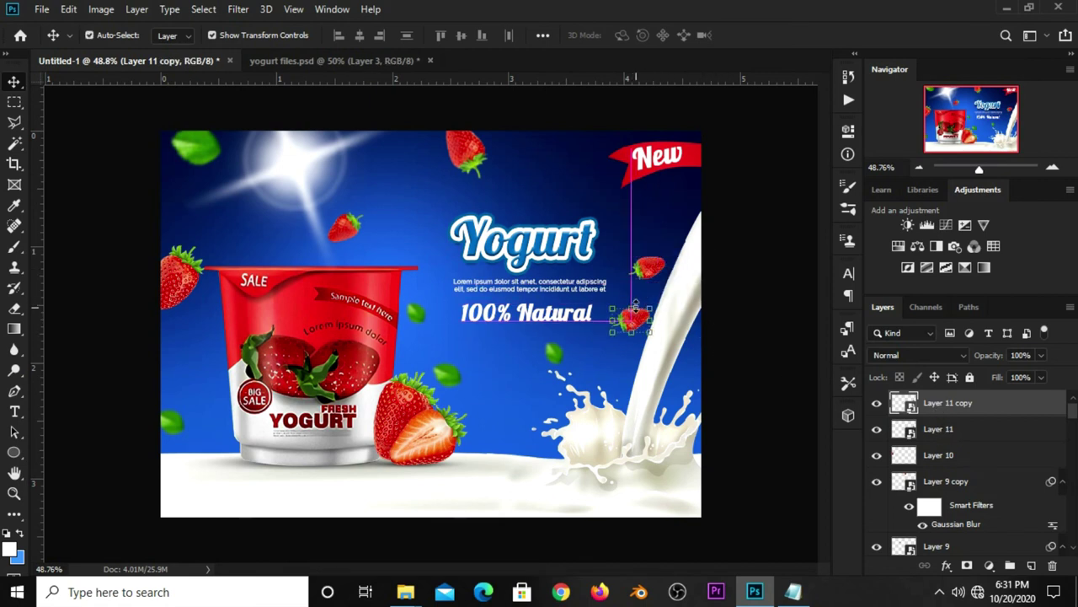
key("ctrl+t")
right_click(636, 315)
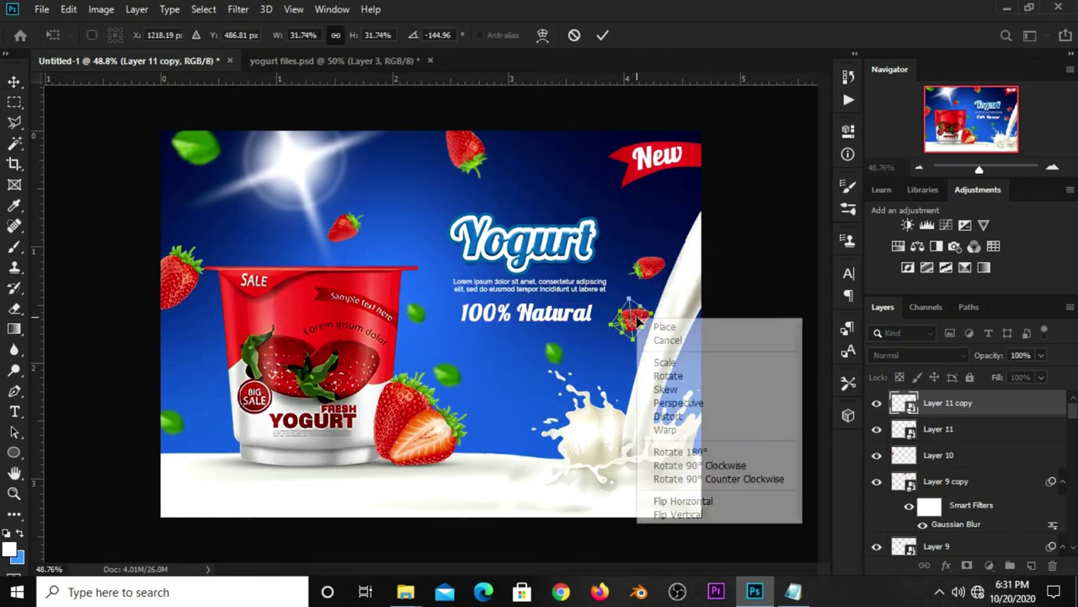
left_click(684, 462)
key("Return")
- Nudge the upper strawberry up-right and place a third copy in the milk splash
left_click(648, 267)
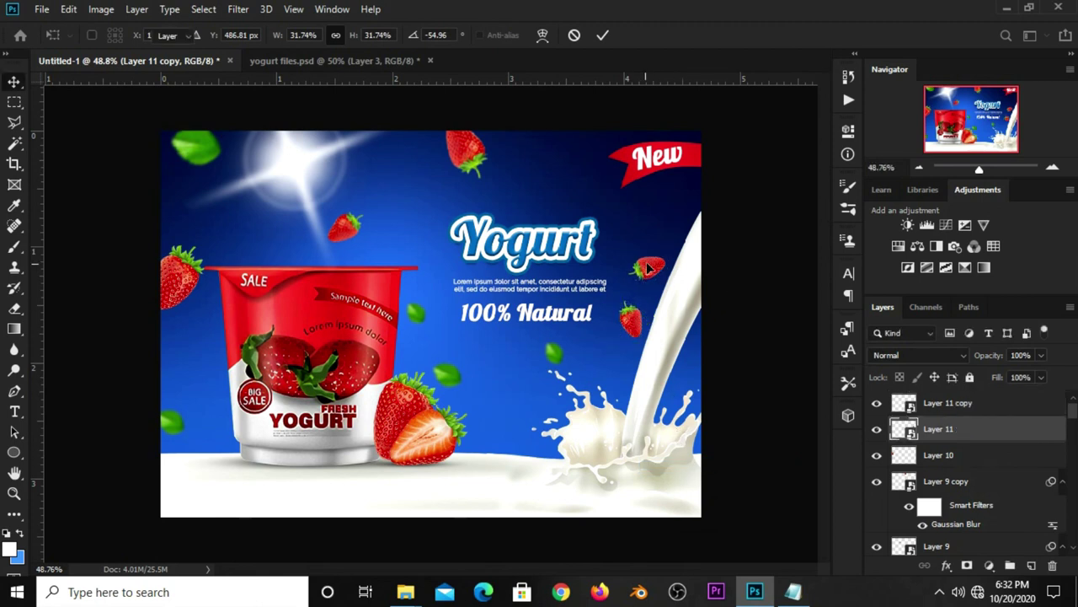
left_click_drag(648, 268, 663, 244)
left_click(641, 321)
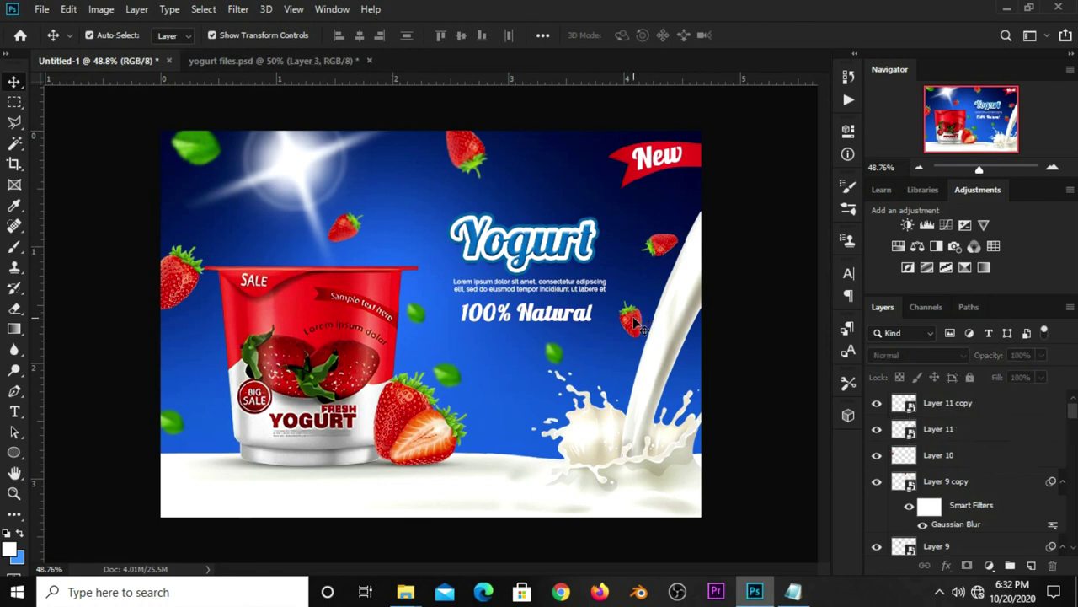
left_click(637, 324)
key("ctrl+j")
key("ctrl")
mouse_move(632, 324)
left_mouse_down()
mouse_move(594, 436)
mouse_move(589, 403)
mouse_move(595, 463)
left_mouse_up()
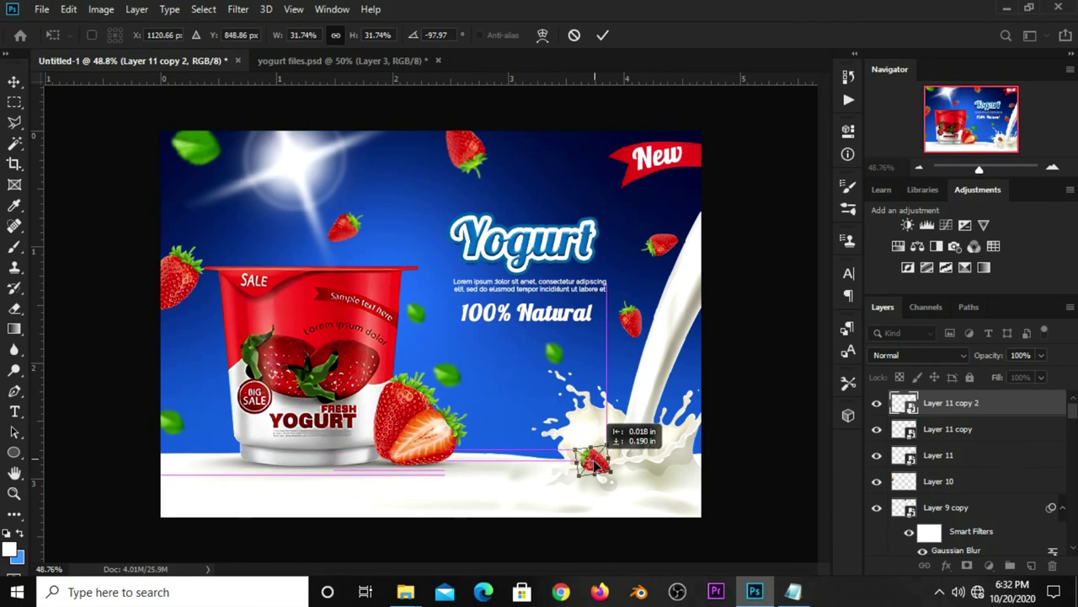
key("Return")
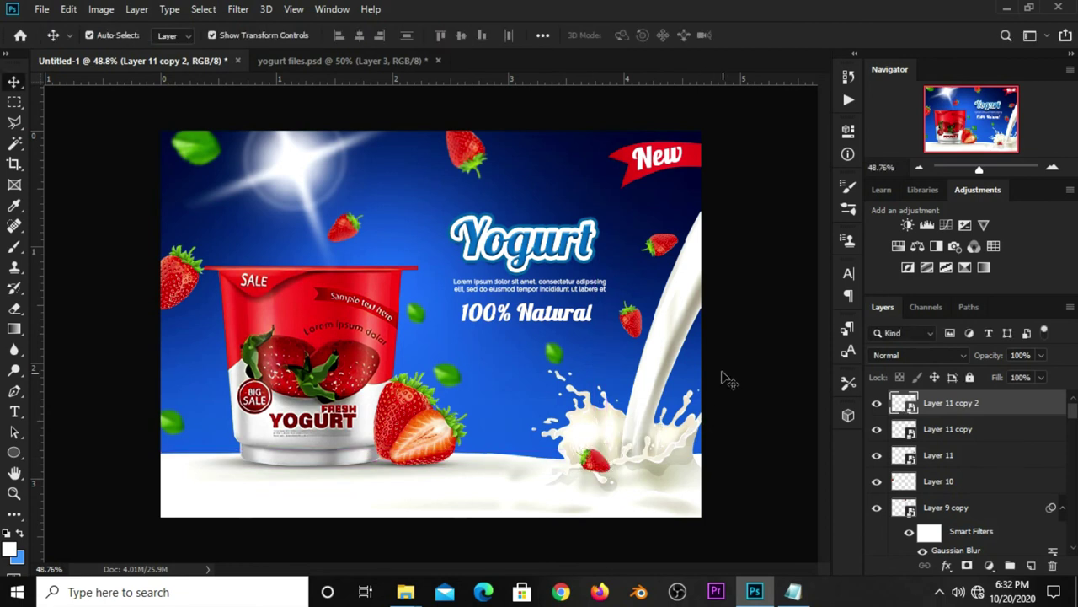
left_click(722, 379)
- Select the strawberry in the milk splash and add a layer mask to its layer
scroll(619, 501, "up", 3)
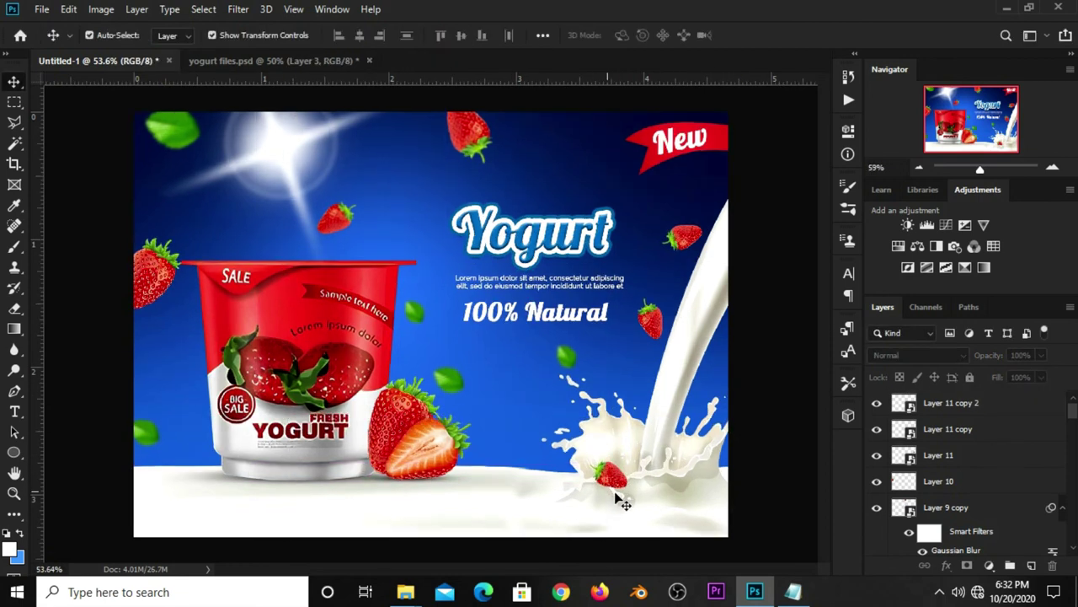
left_click_drag(817, 376, 815, 416)
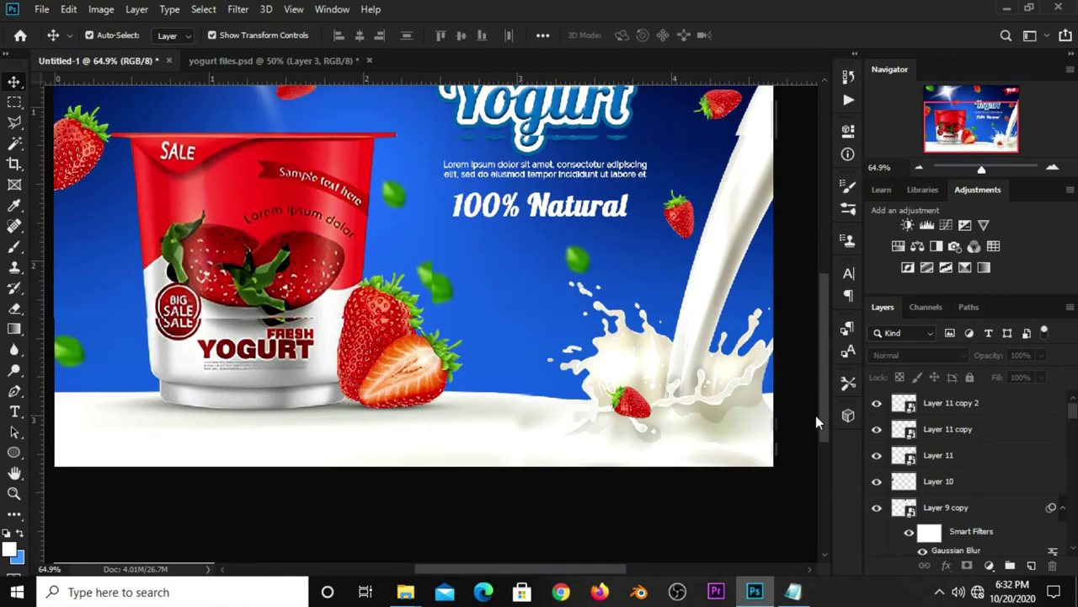
scroll(669, 387, "up", 1)
scroll(664, 394, "up", 1)
scroll(663, 397, "up", 1)
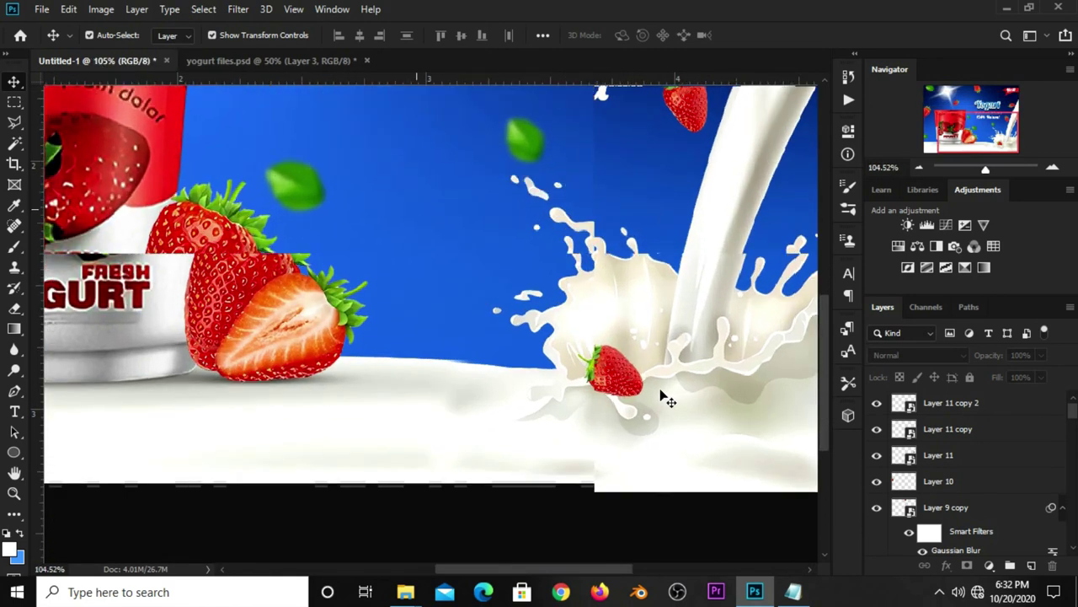
scroll(640, 390, "up", 1)
left_click(611, 384)
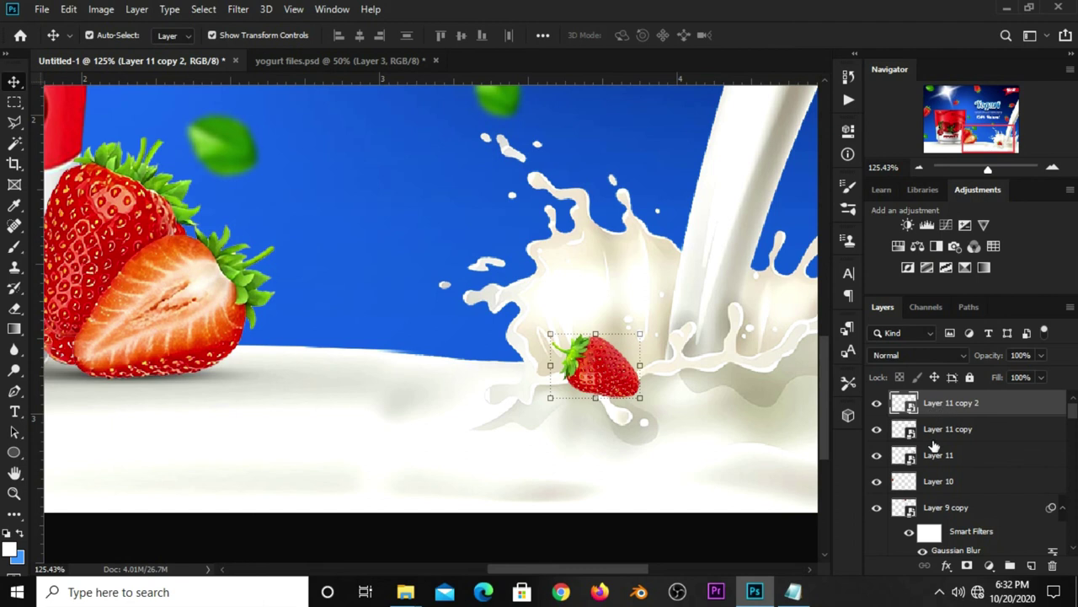
left_click(967, 565)
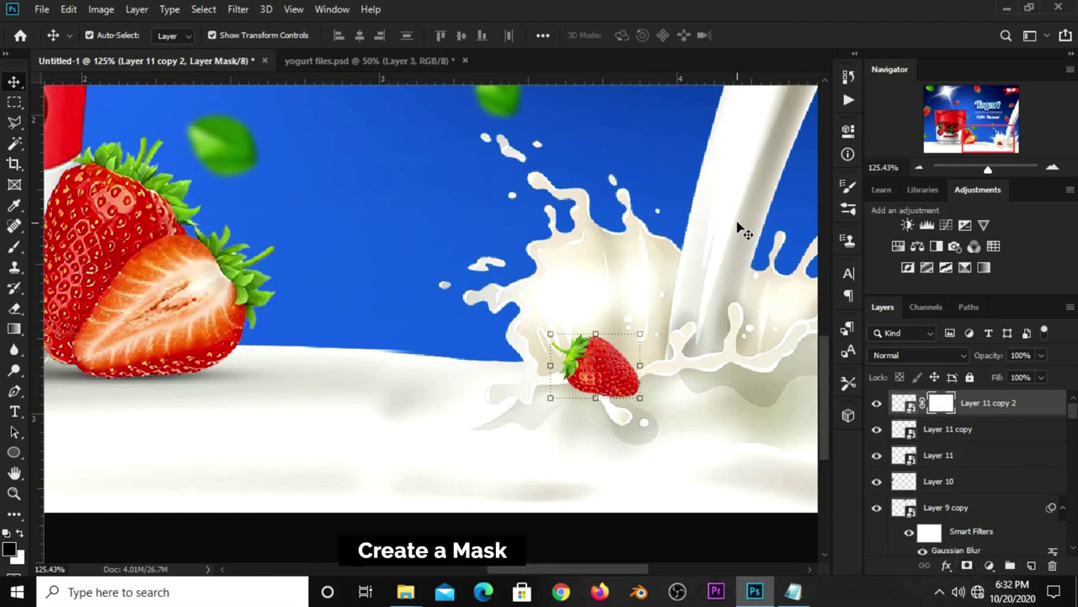
- Toggle and briefly fade the pouring milk layer to check what lies beneath
left_click(790, 377)
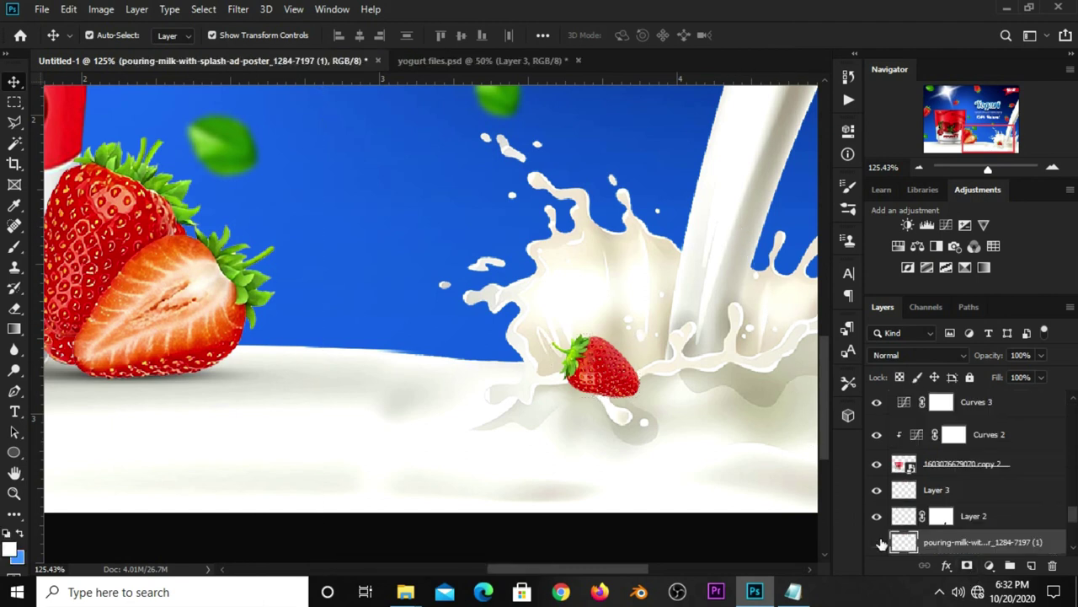
left_click(877, 542)
left_click(877, 543)
left_click(1041, 354)
mouse_move(1048, 376)
left_mouse_down()
mouse_move(1000, 379)
mouse_move(1051, 381)
left_mouse_up()
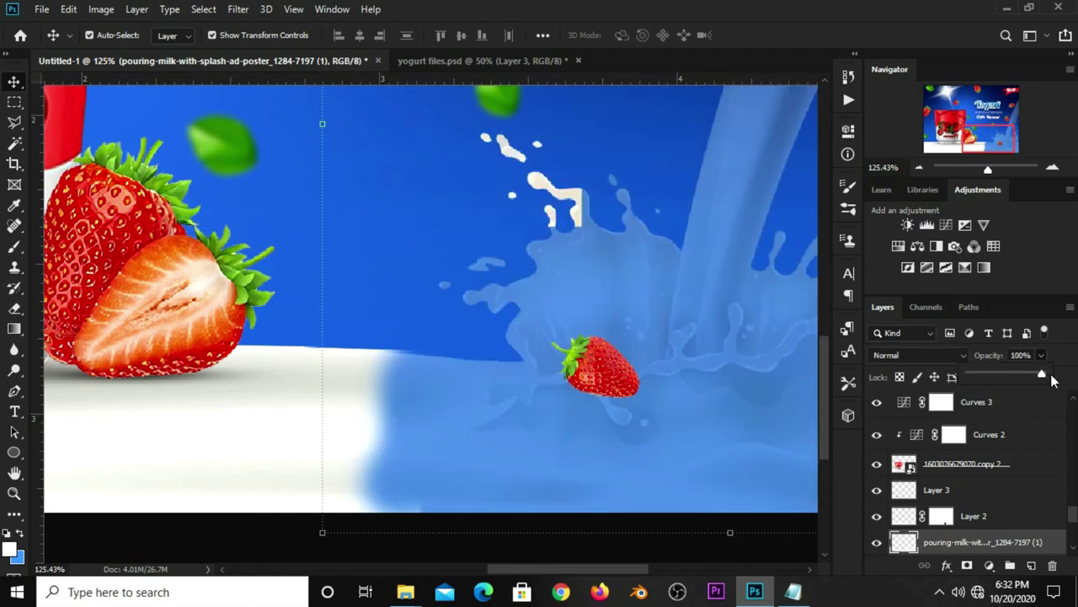
- Lower the splash strawberry's opacity to 16% and select its mask thumbnail
left_click(601, 381)
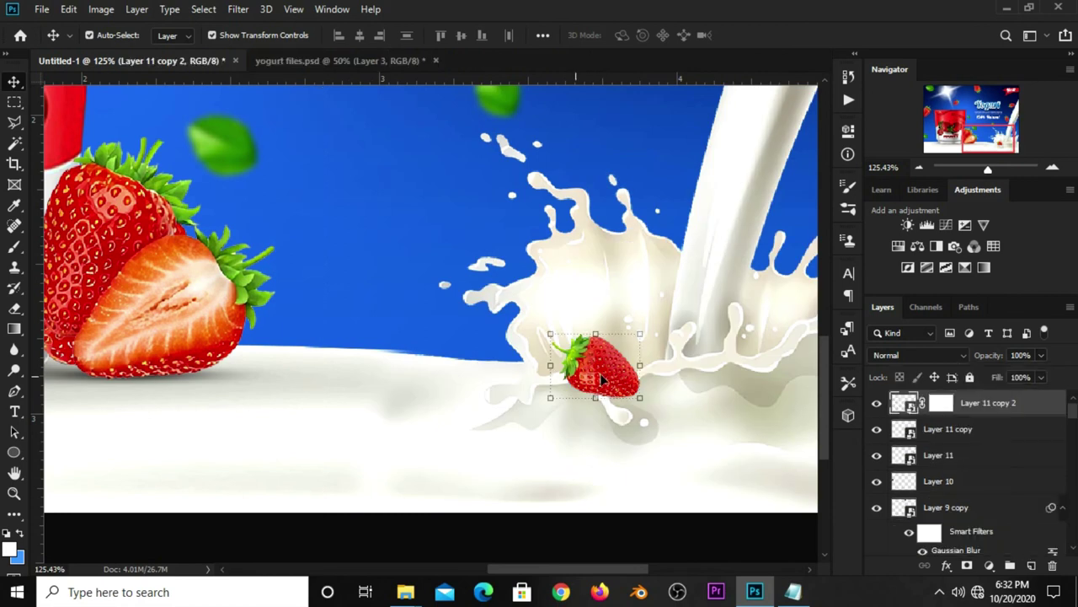
left_click(1041, 355)
left_click_drag(1047, 376, 980, 380)
left_click(943, 406)
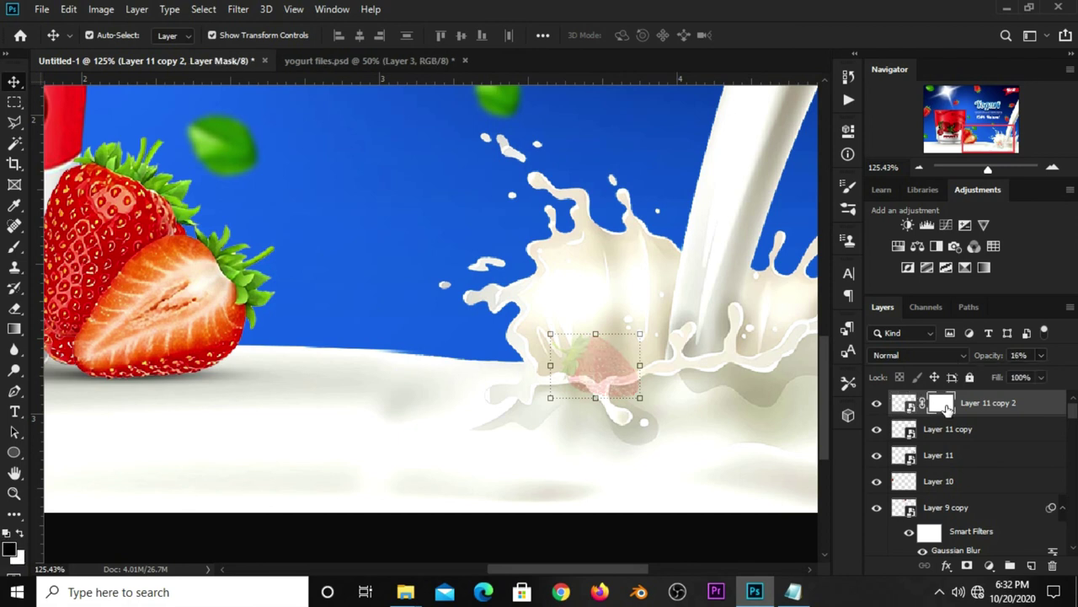
left_click(876, 403)
- Trace a pen path around the strawberry's lower part along the milk surface
left_click(876, 403)
left_click_drag(15, 389, 74, 388)
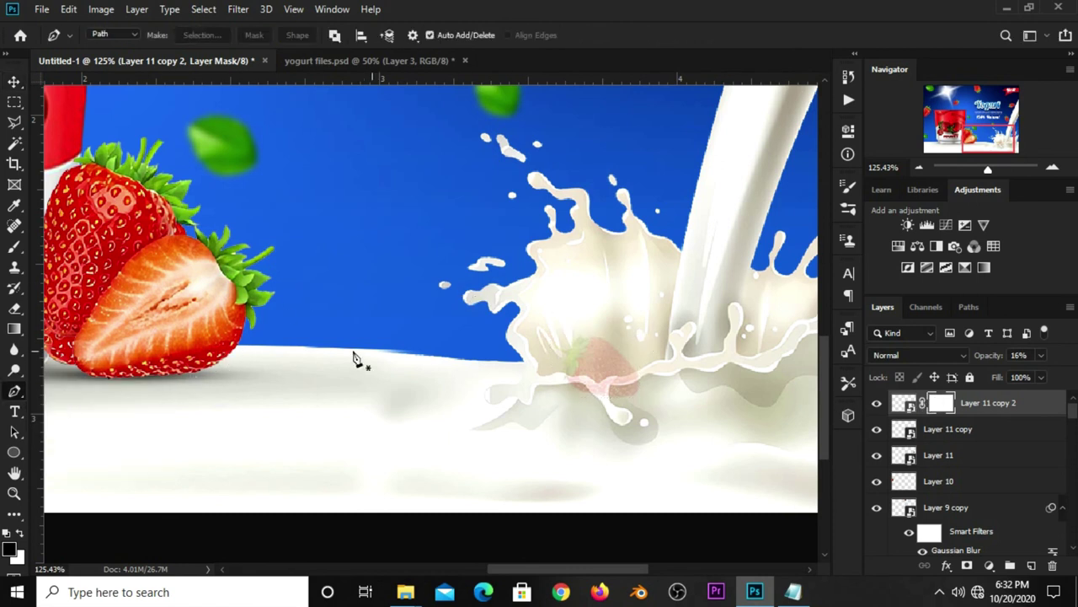
scroll(590, 374, "up", 1)
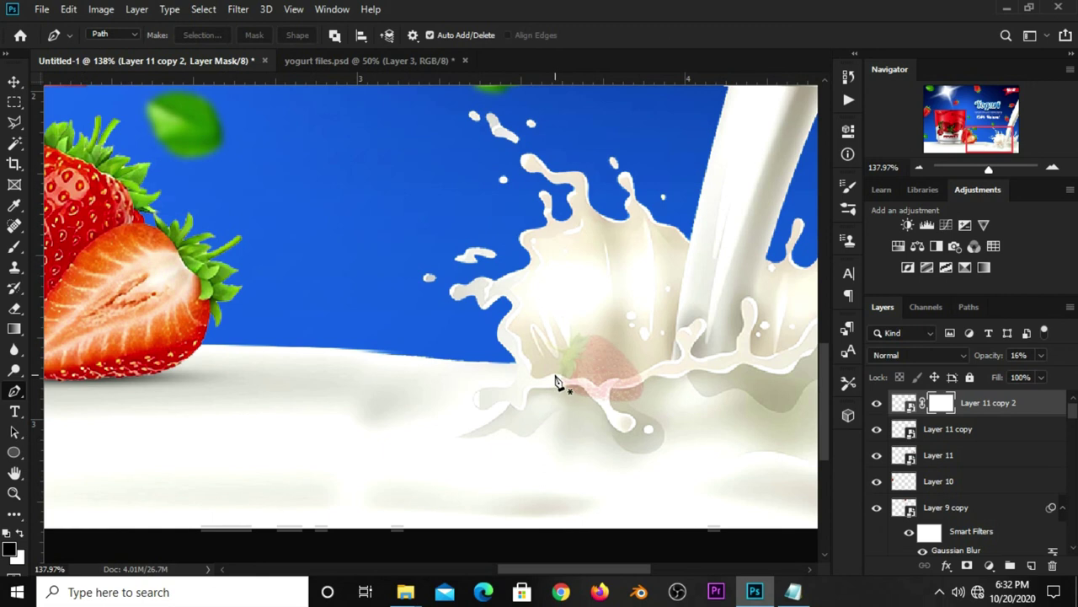
left_click(555, 374)
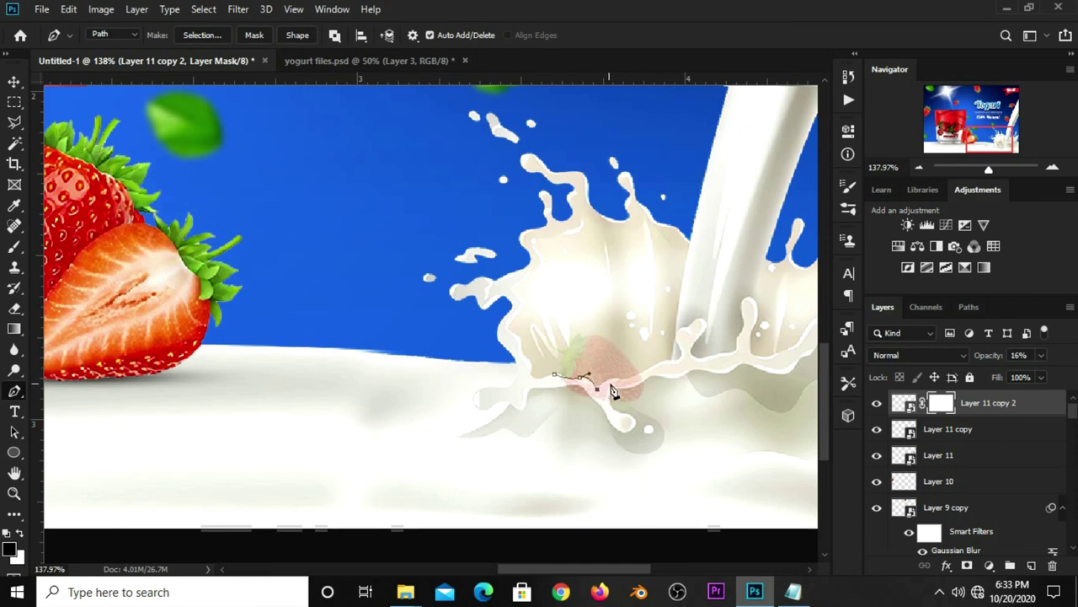
left_click_drag(626, 379, 634, 388)
left_click(661, 409)
left_click_drag(647, 420, 568, 418)
- Turn the pen path into a selection with 0 px feather
right_click(573, 394)
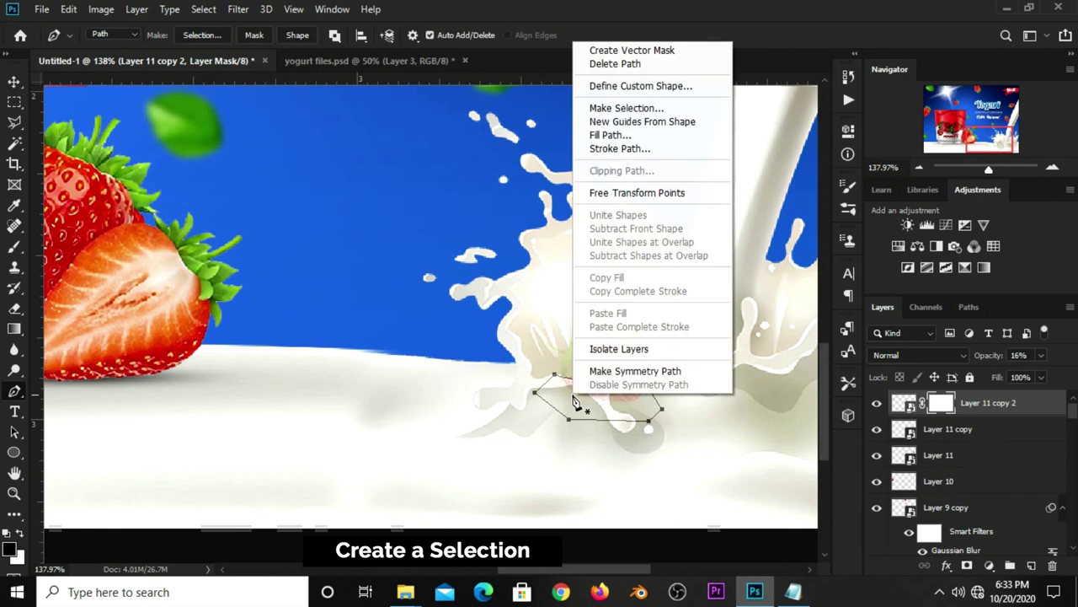
left_click(628, 107)
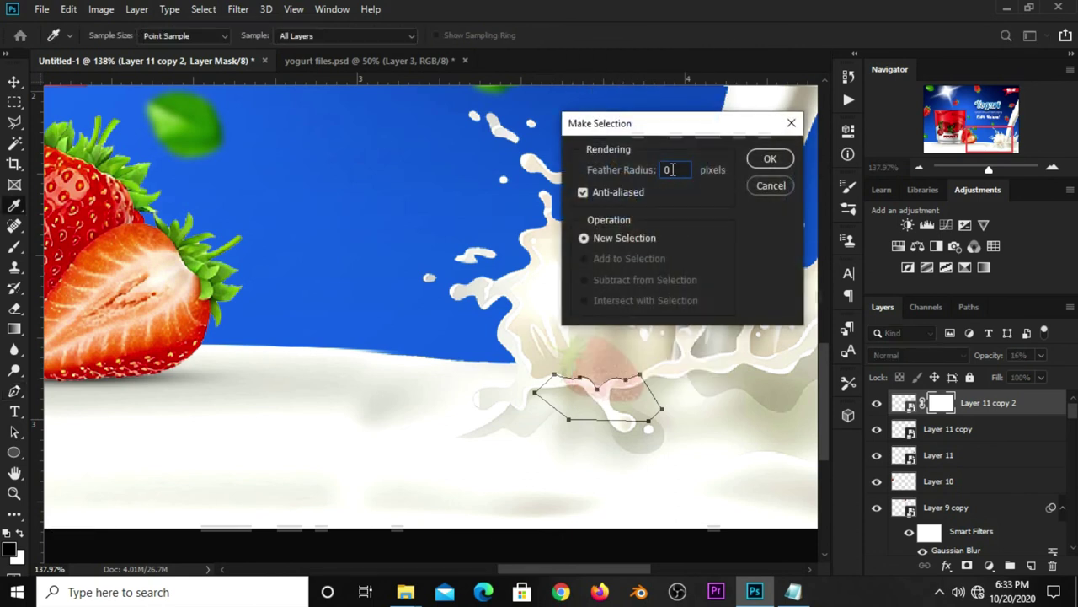
left_click(751, 162)
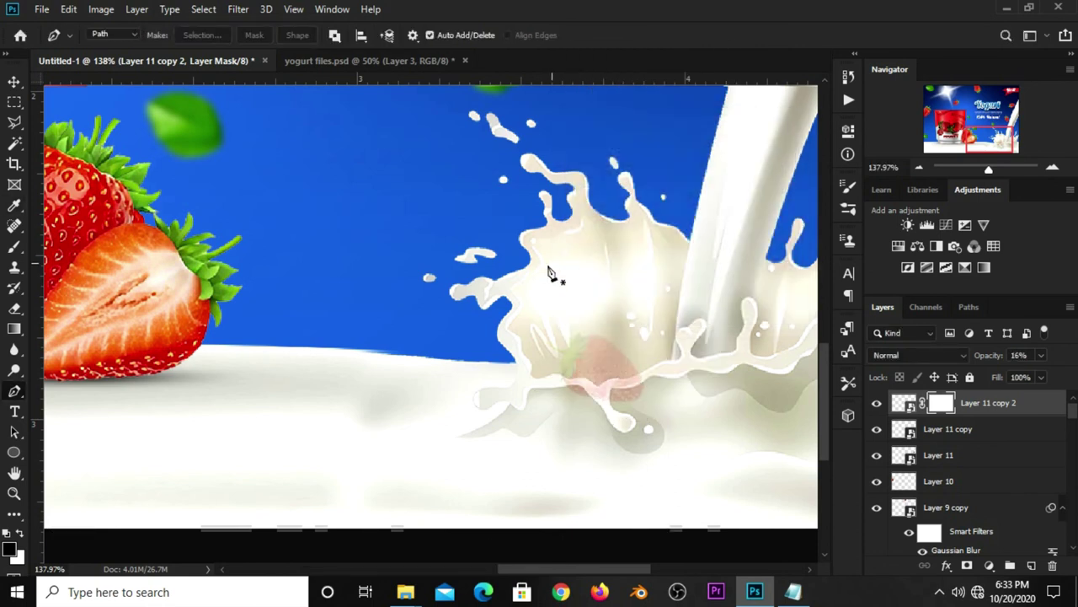
left_click(13, 122)
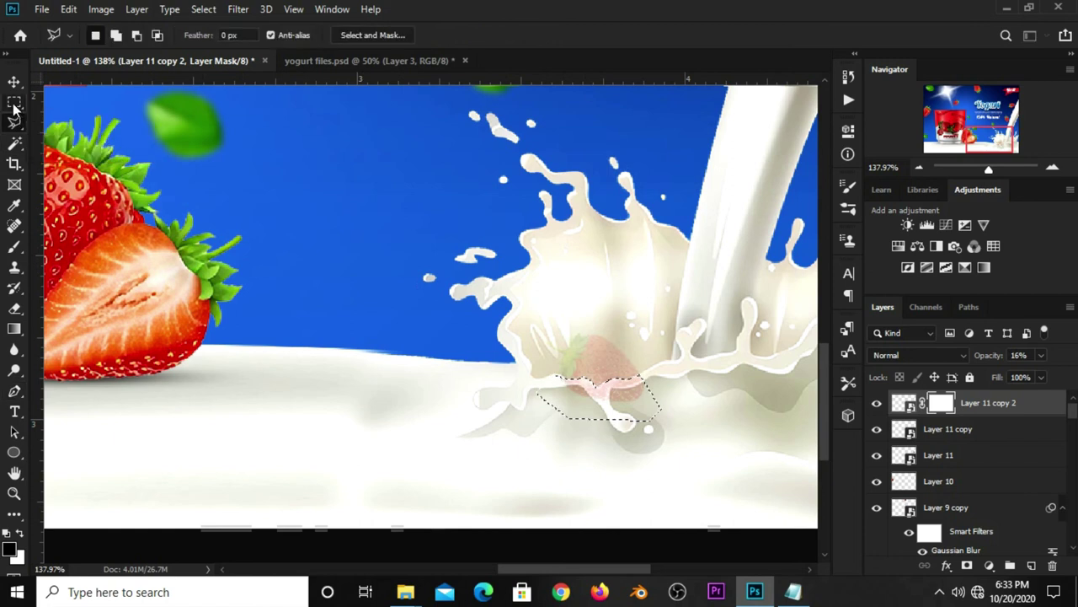
left_click(14, 102)
left_click(66, 105)
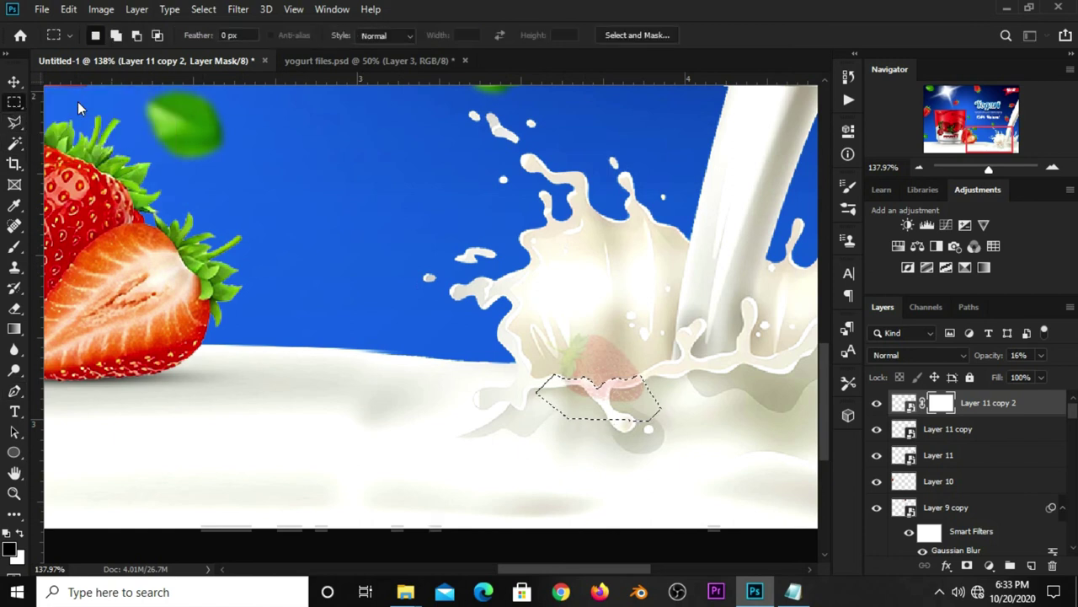
- Fill the selection with black on the mask to hide the strawberry's bottom, then deselect
right_click(592, 405)
left_click(615, 304)
left_click(514, 138)
left_click(509, 151)
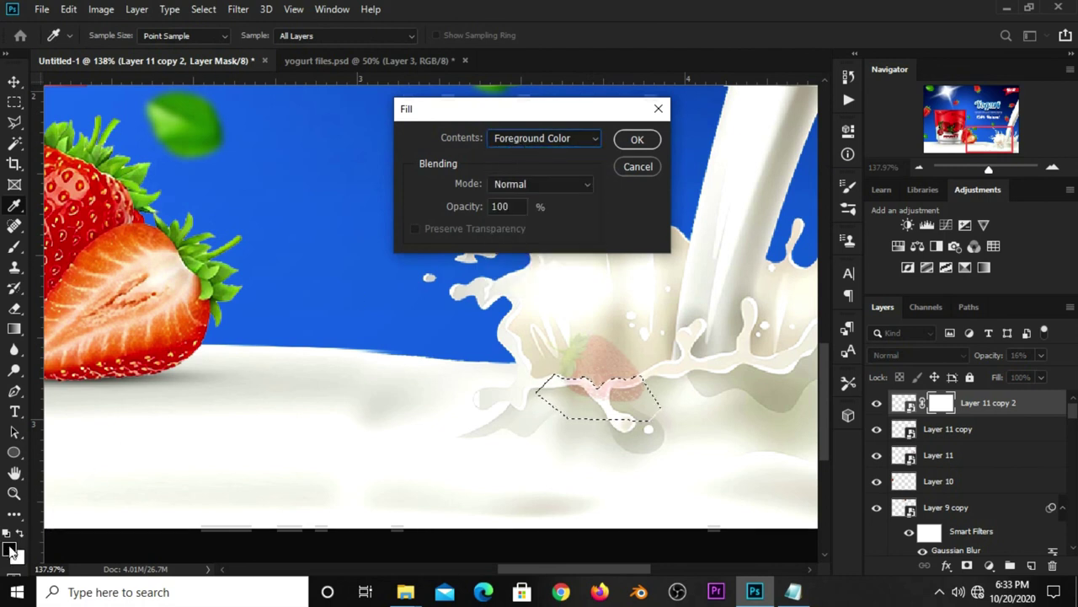
left_click(636, 140)
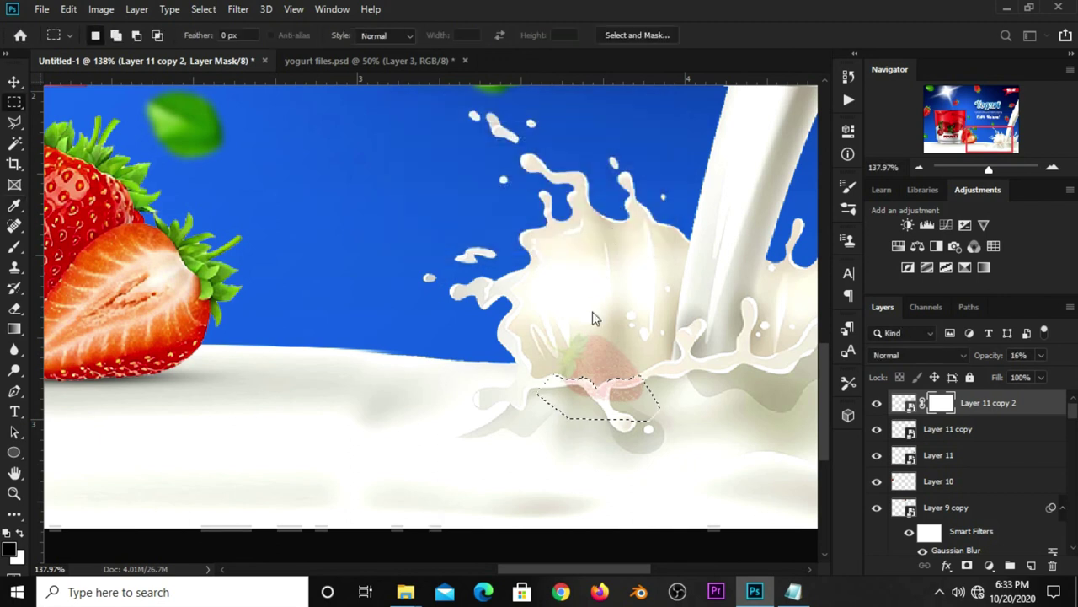
key("ctrl+d")
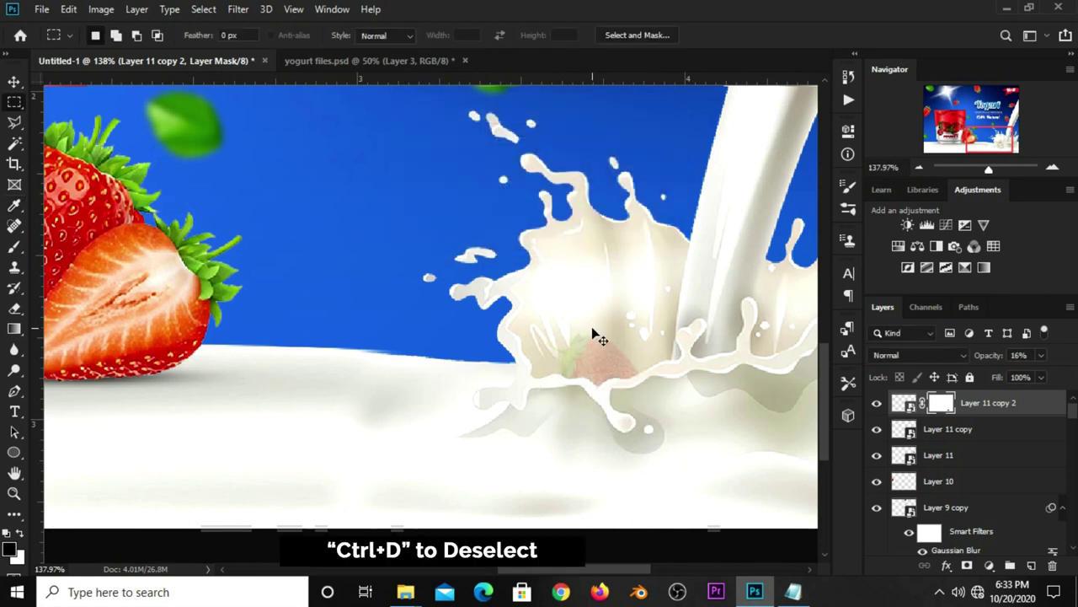
- Restore the splash strawberry layer to 100% opacity
key("ctrl+0")
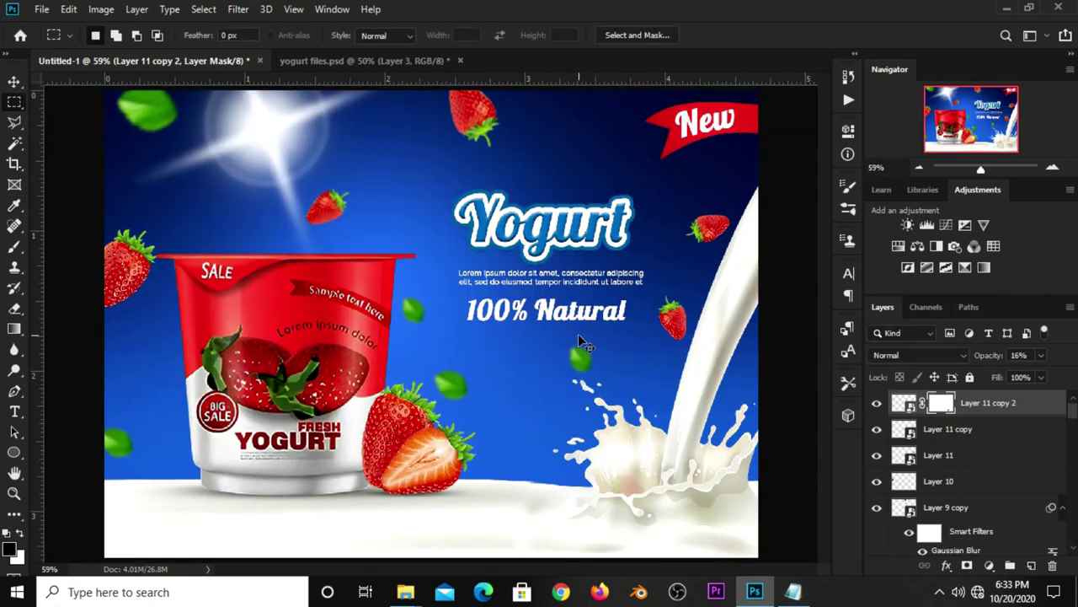
key("v")
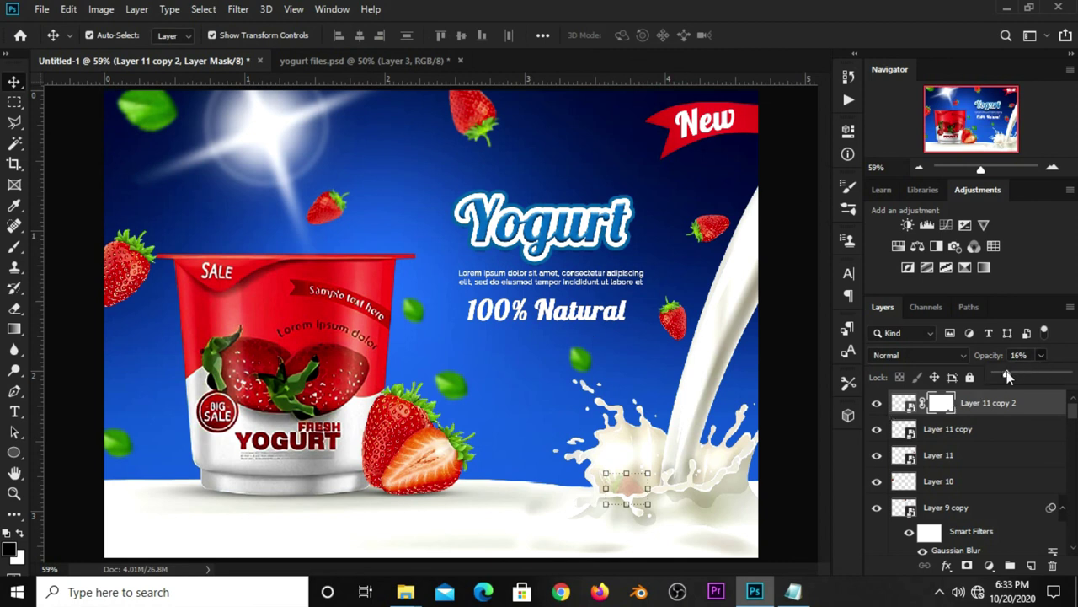
left_click_drag(1042, 355, 1069, 380)
left_click(792, 398)
left_click(792, 399)
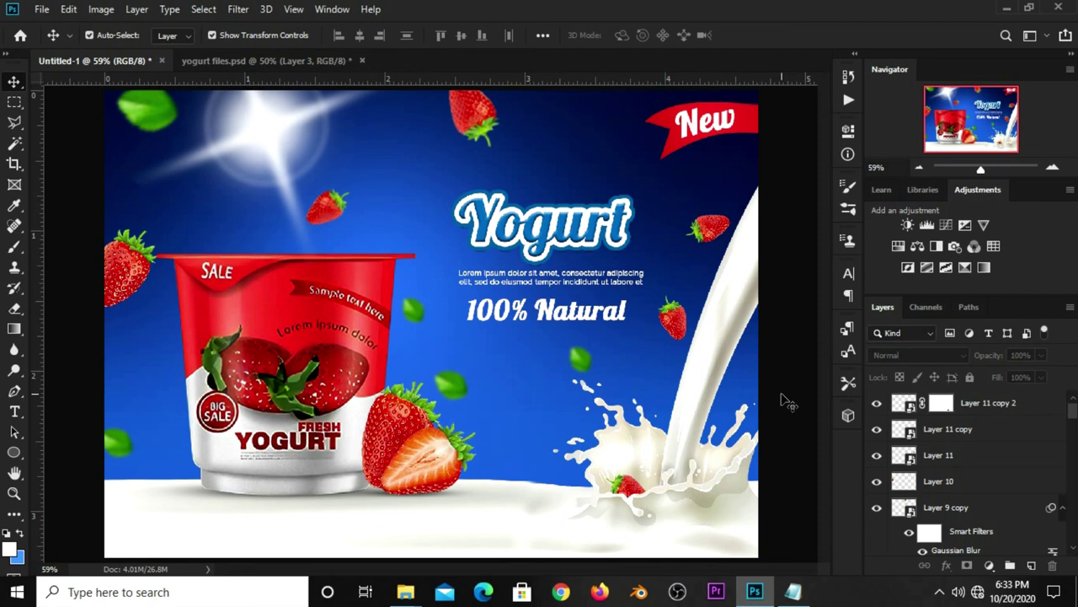
- Add an Exposure adjustment layer with gamma lowered to 0.87
left_click(988, 565)
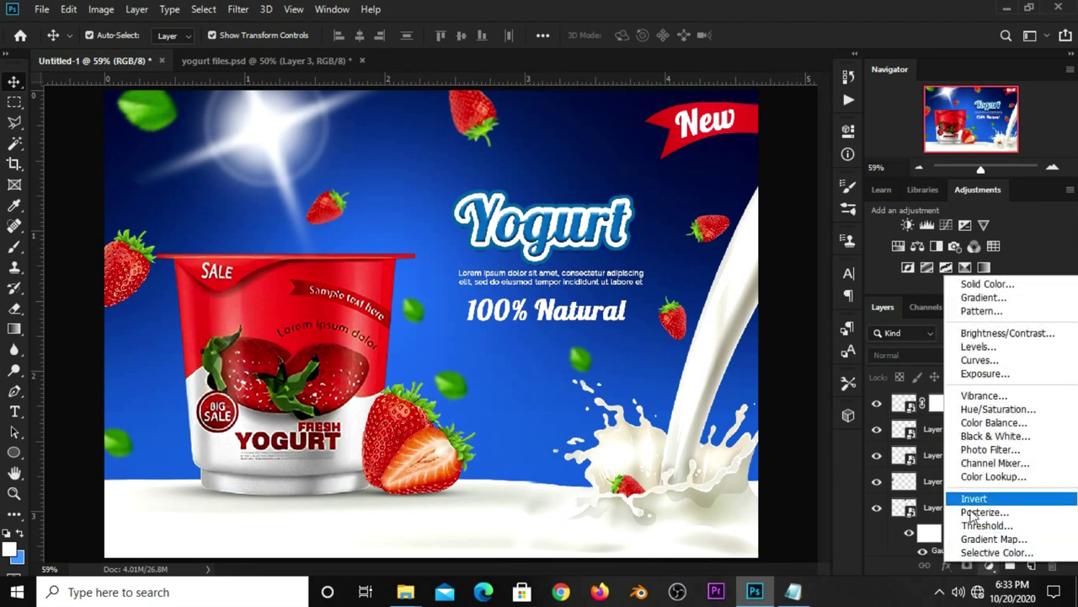
left_click(984, 375)
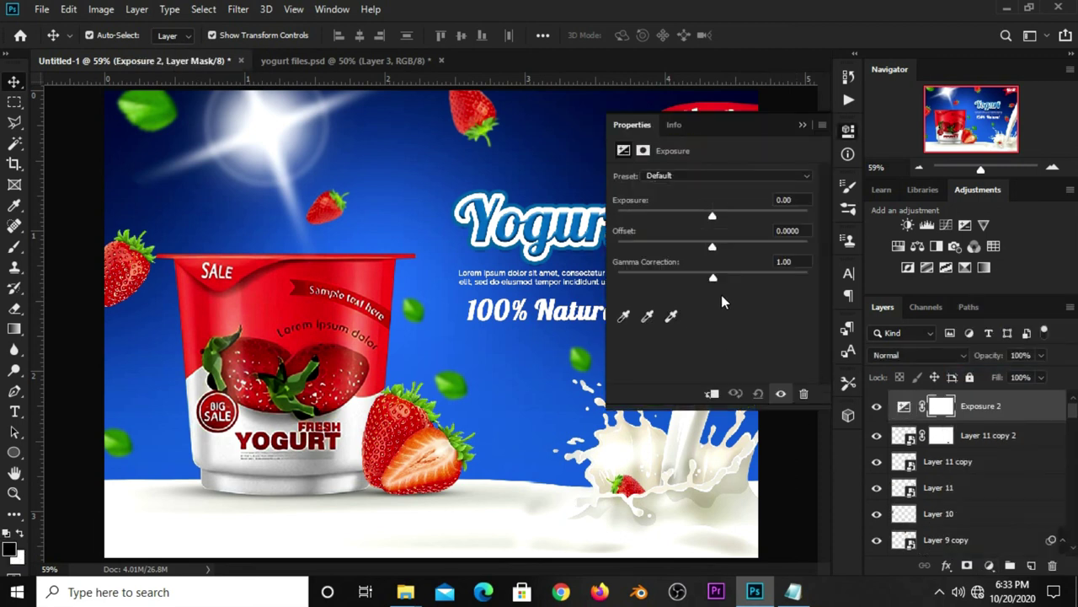
left_click_drag(720, 280, 722, 280)
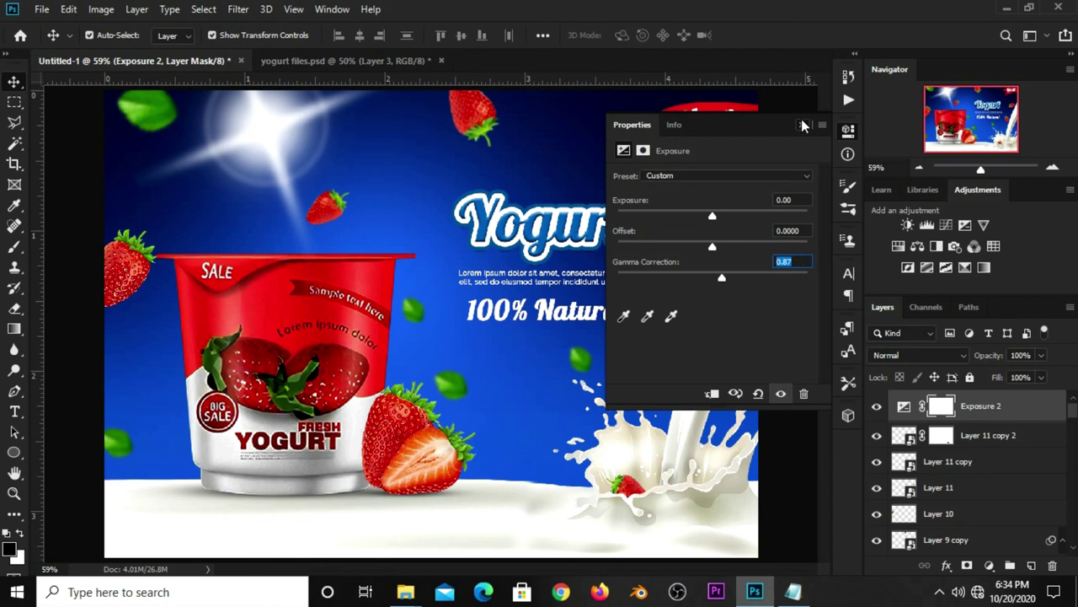
left_click(802, 125)
left_click(782, 248)
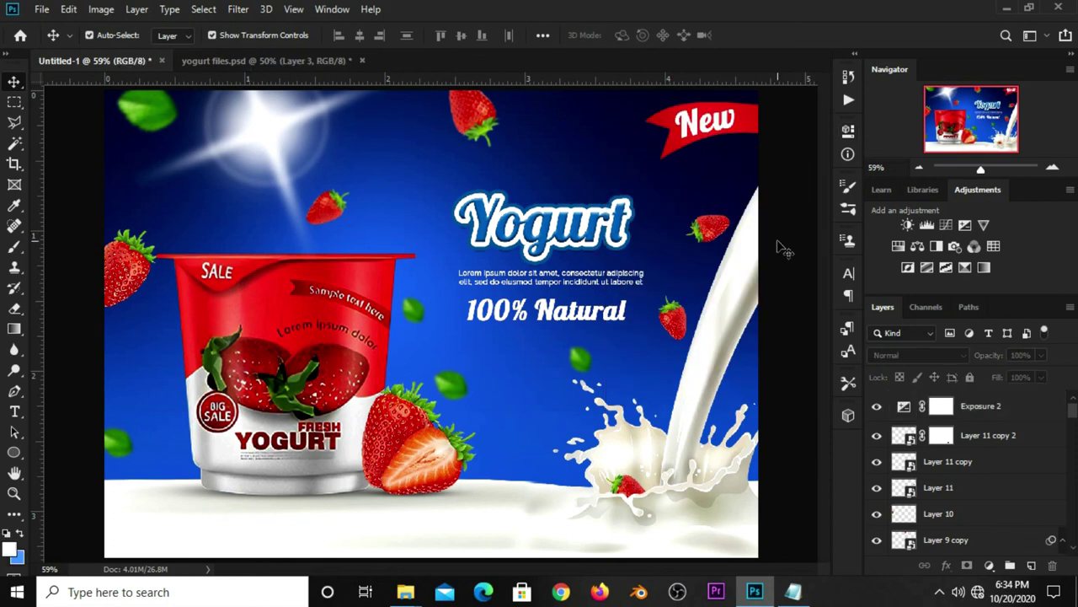
- Add a Curves adjustment with an S-curve, lowering shadows and lifting highlights
left_click(990, 569)
left_click(969, 371)
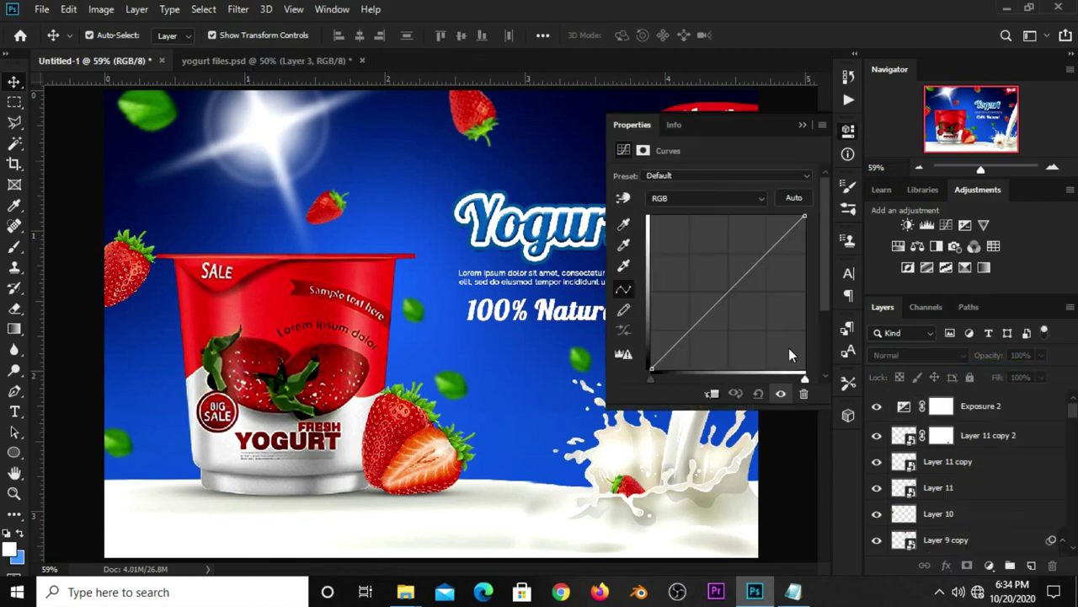
left_click_drag(706, 316, 702, 322)
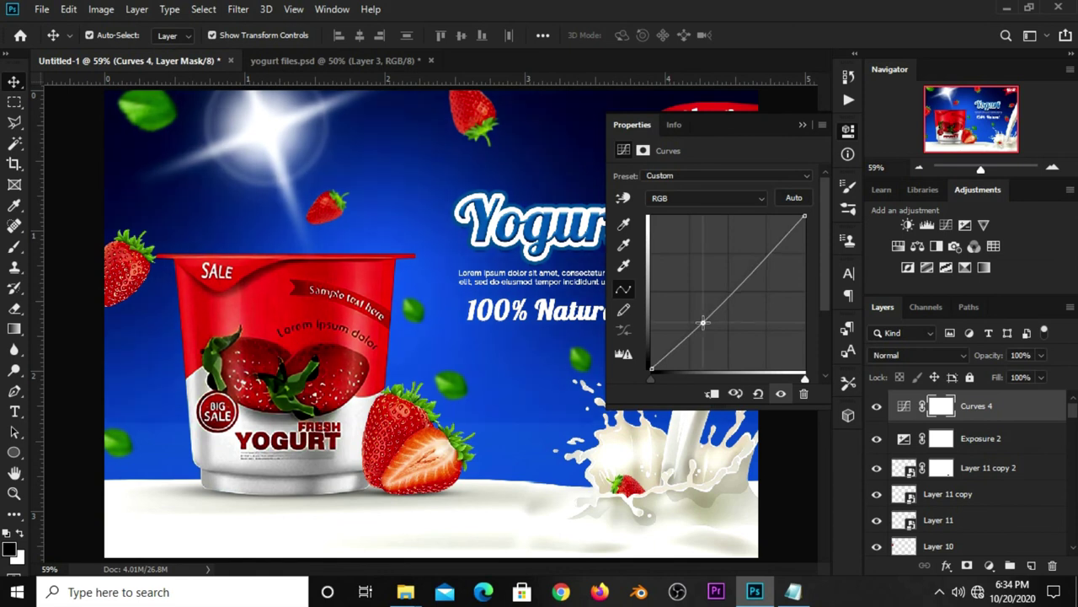
left_click_drag(762, 263, 770, 246)
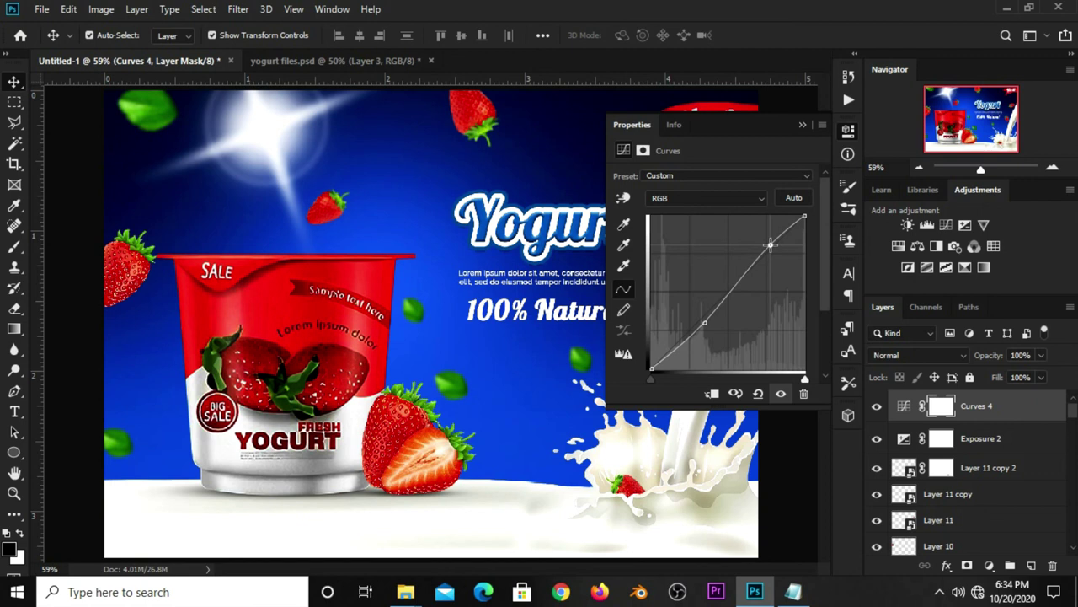
left_click(802, 125)
- Compare Curves 4 on and off and reduce its opacity to 50%
left_click(877, 406)
left_click(877, 406)
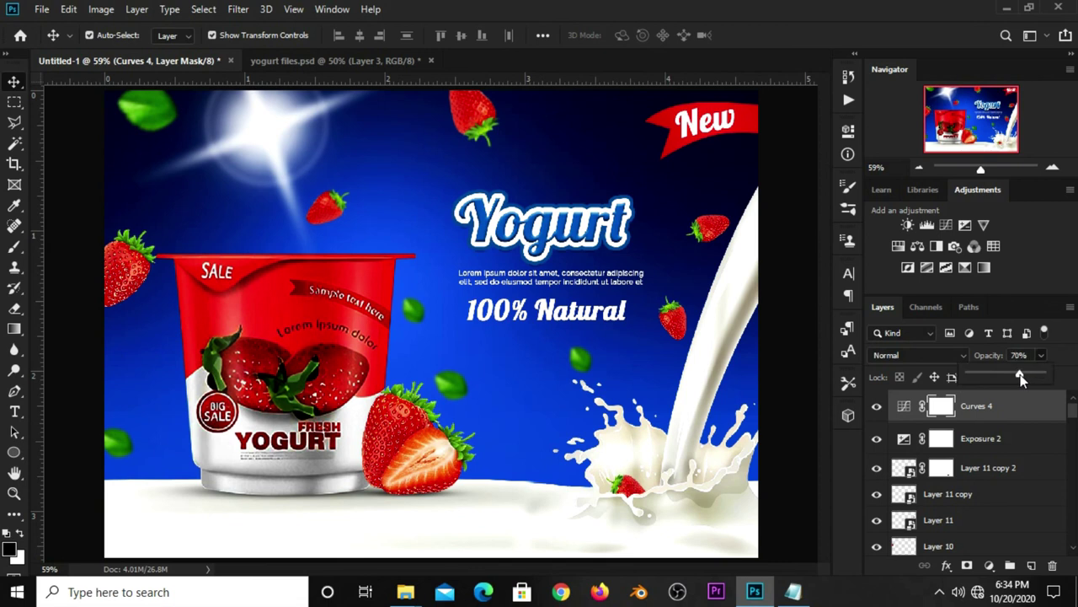
left_click_drag(1020, 379, 1006, 379)
scroll(984, 456, "down", 3)
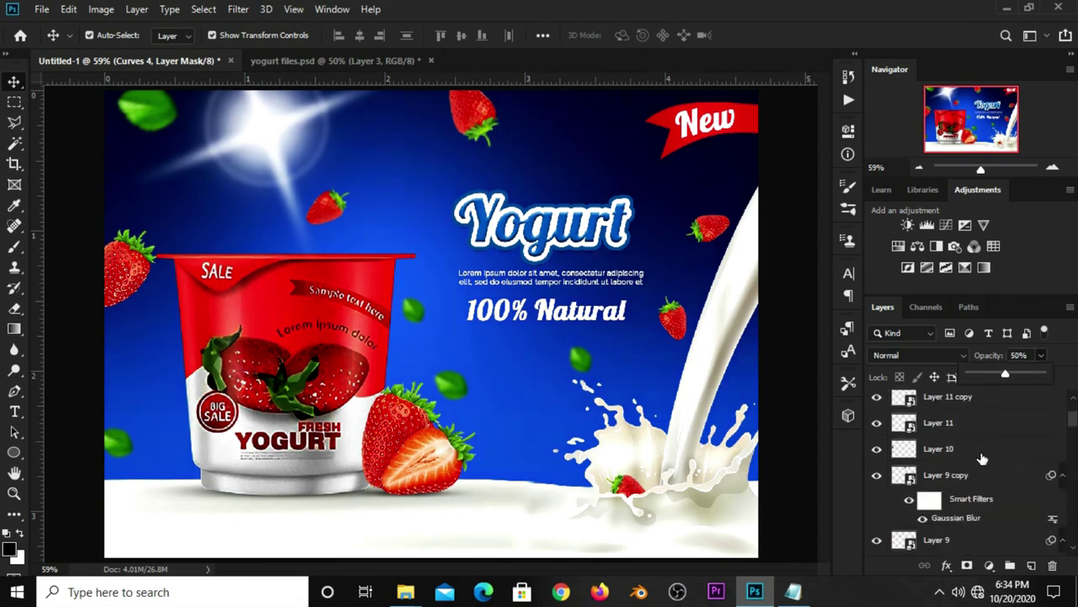
scroll(982, 458, "up", 2)
scroll(983, 458, "up", 1)
- Compare Exposure 2 on and off, lower its opacity to about 71%, then review the ad zoomed
left_click(935, 444)
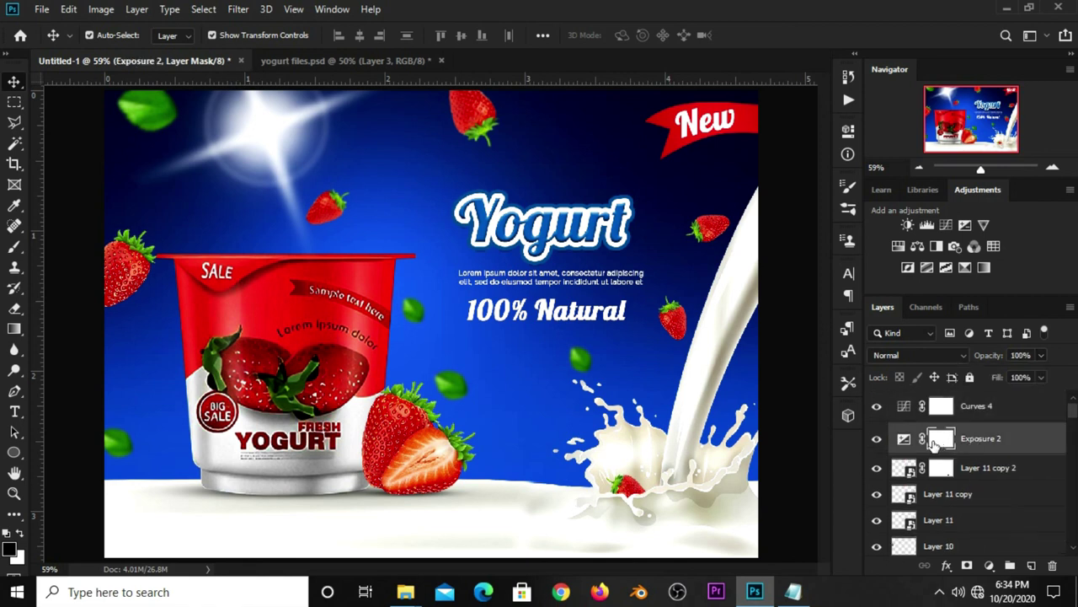
left_click(876, 438)
left_click_drag(1025, 375, 1021, 379)
left_click(809, 339)
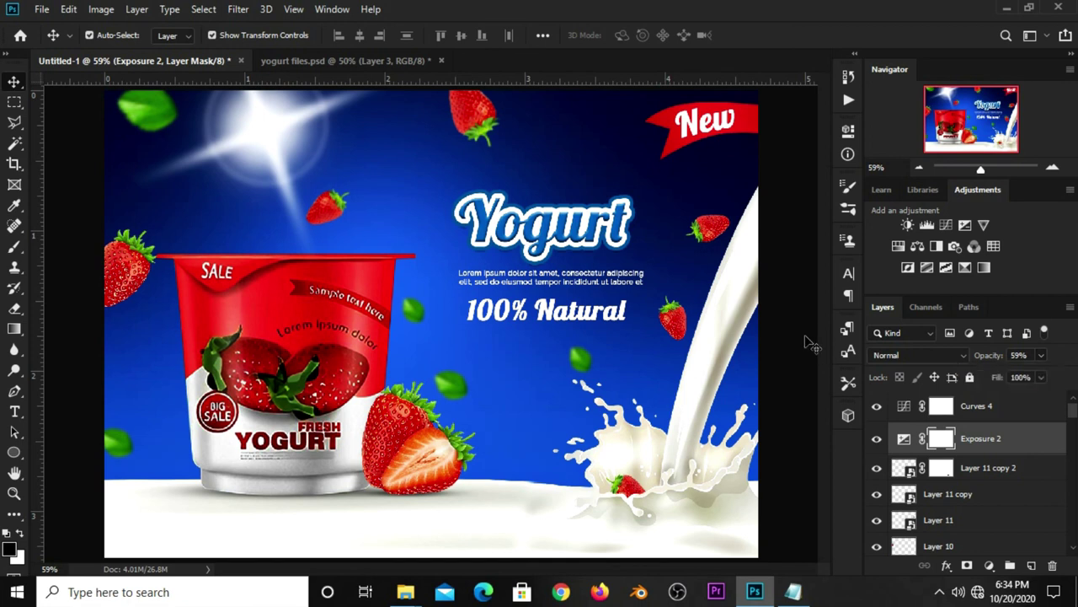
left_click(876, 438)
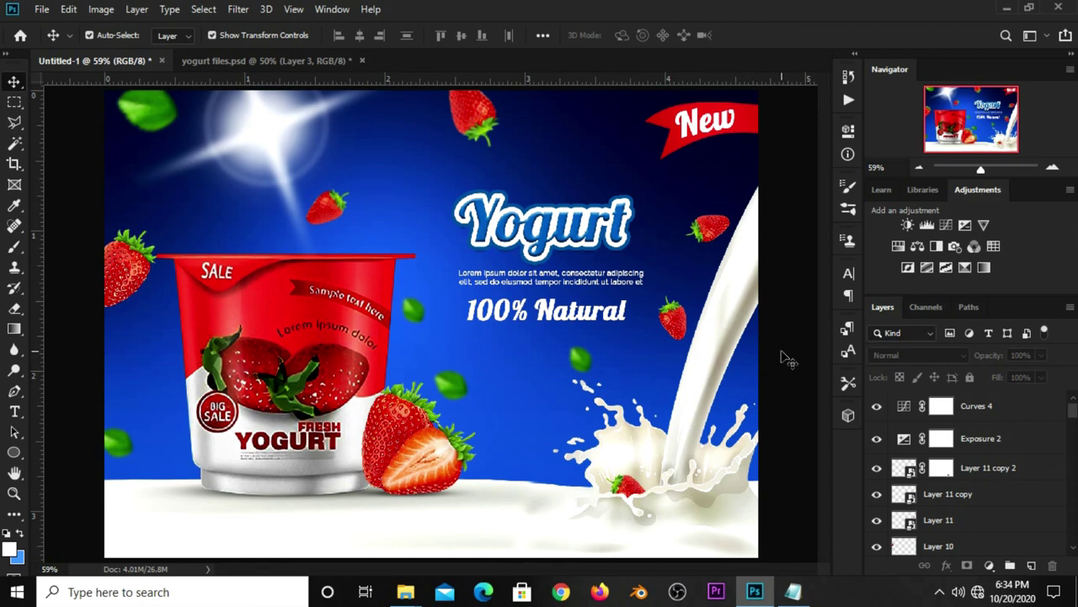
key("ctrl+plus")
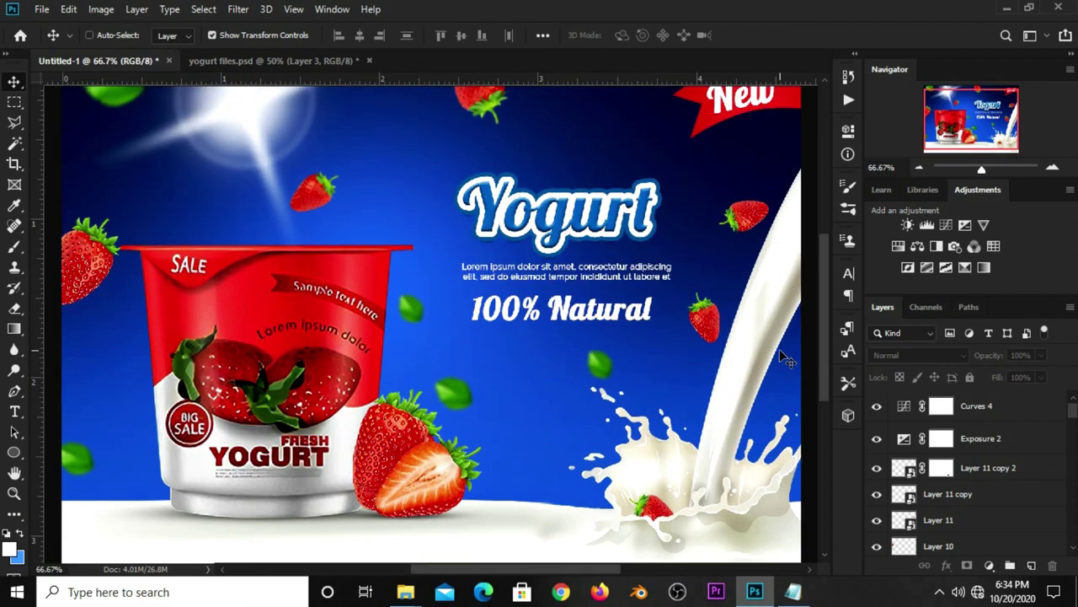
key("ctrl+minus")
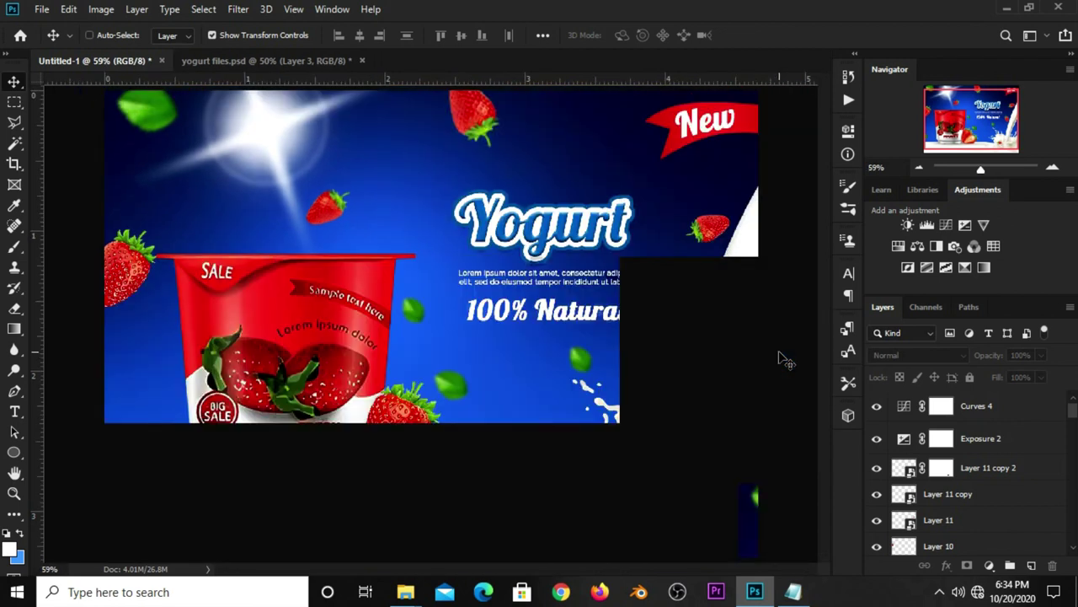